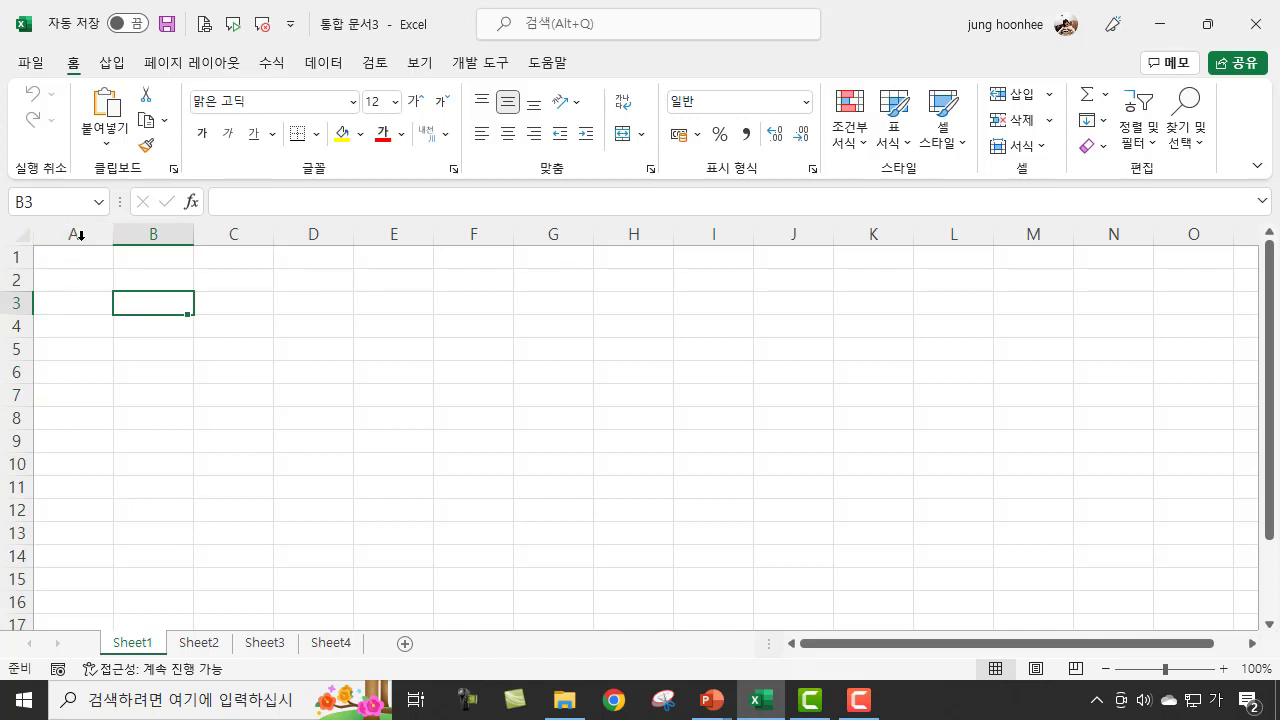
Set the width of columns A through Q on Sheet1 to 4
left_click(79, 230)
left_click_drag(79, 230, 990, 258)
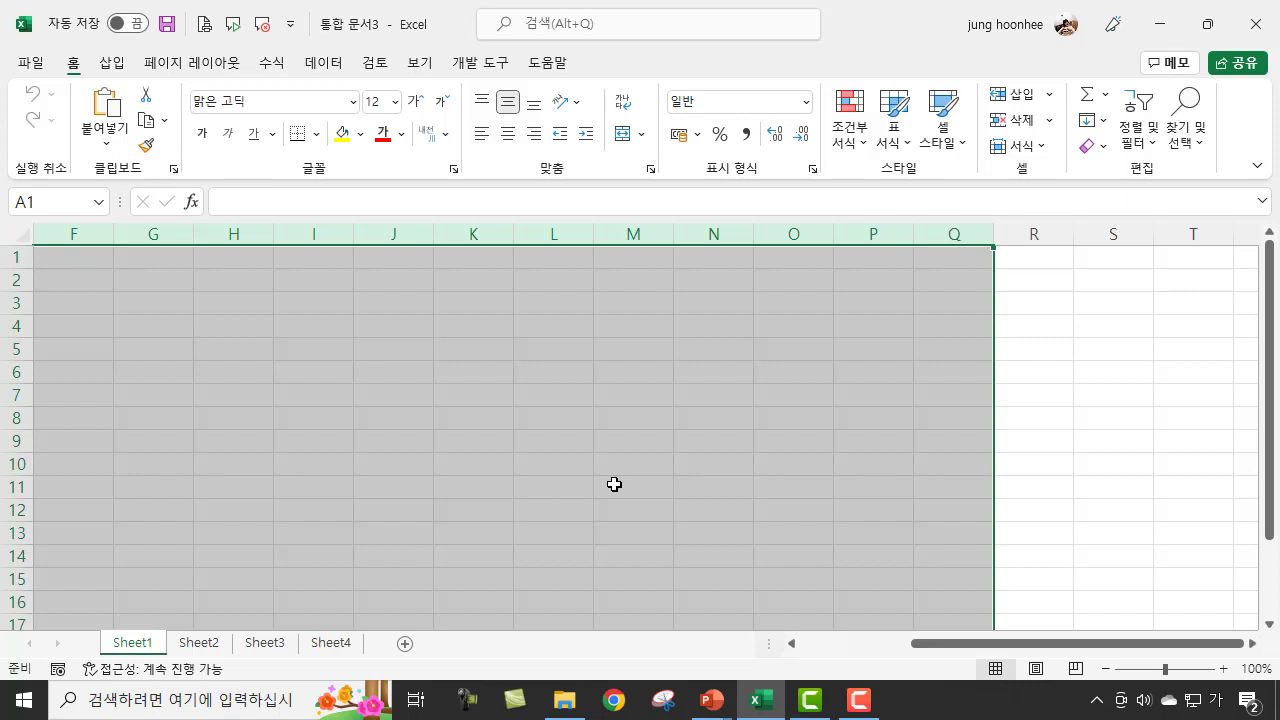
key("shift+F10")
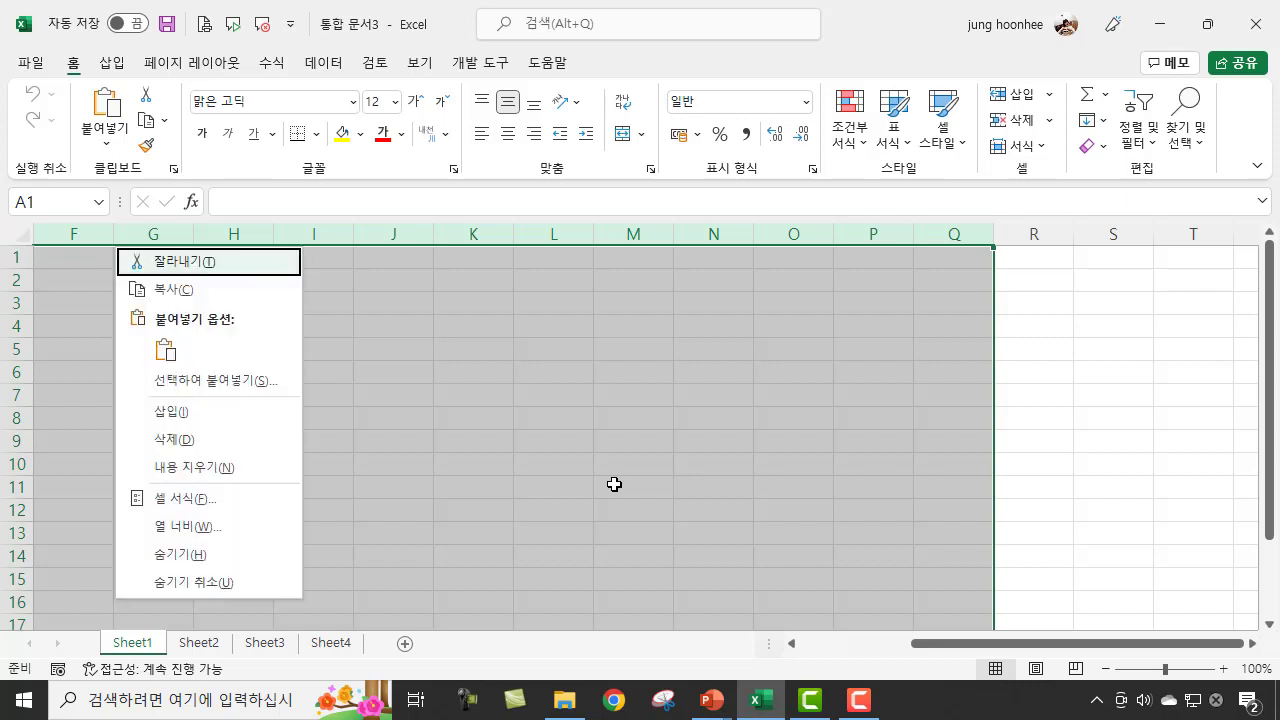
key("w")
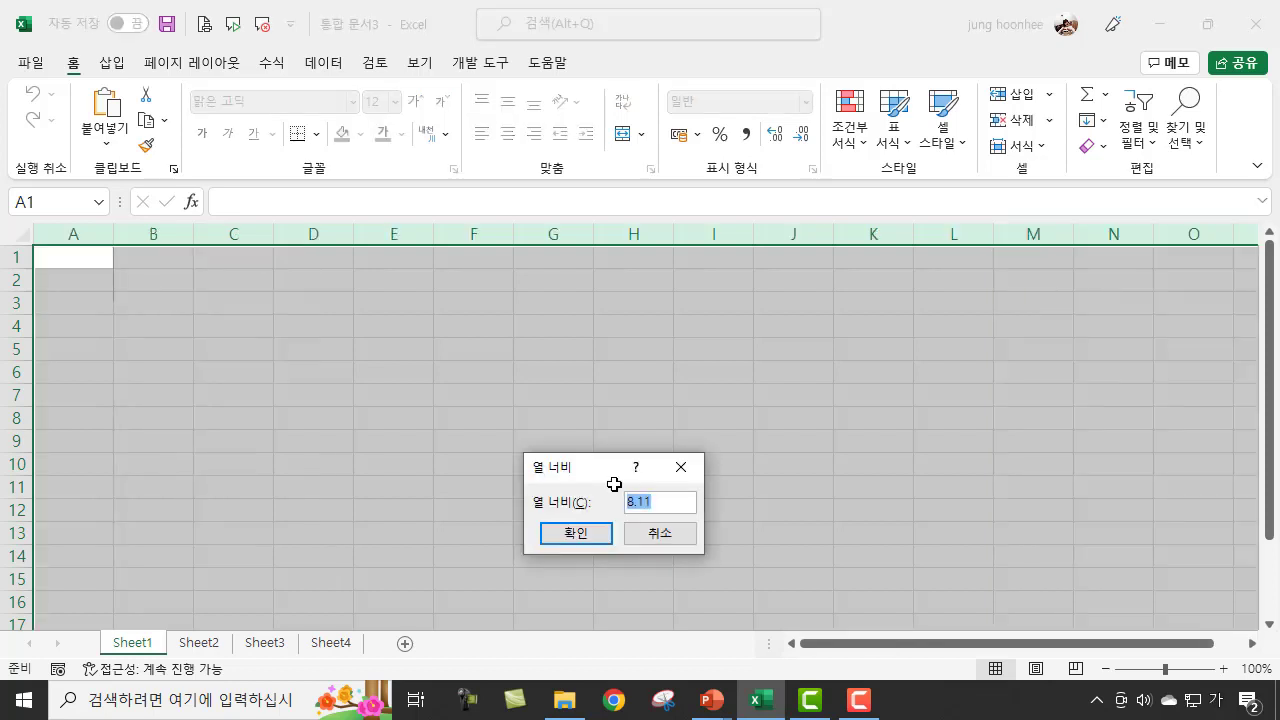
left_click_drag(600, 474, 577, 305)
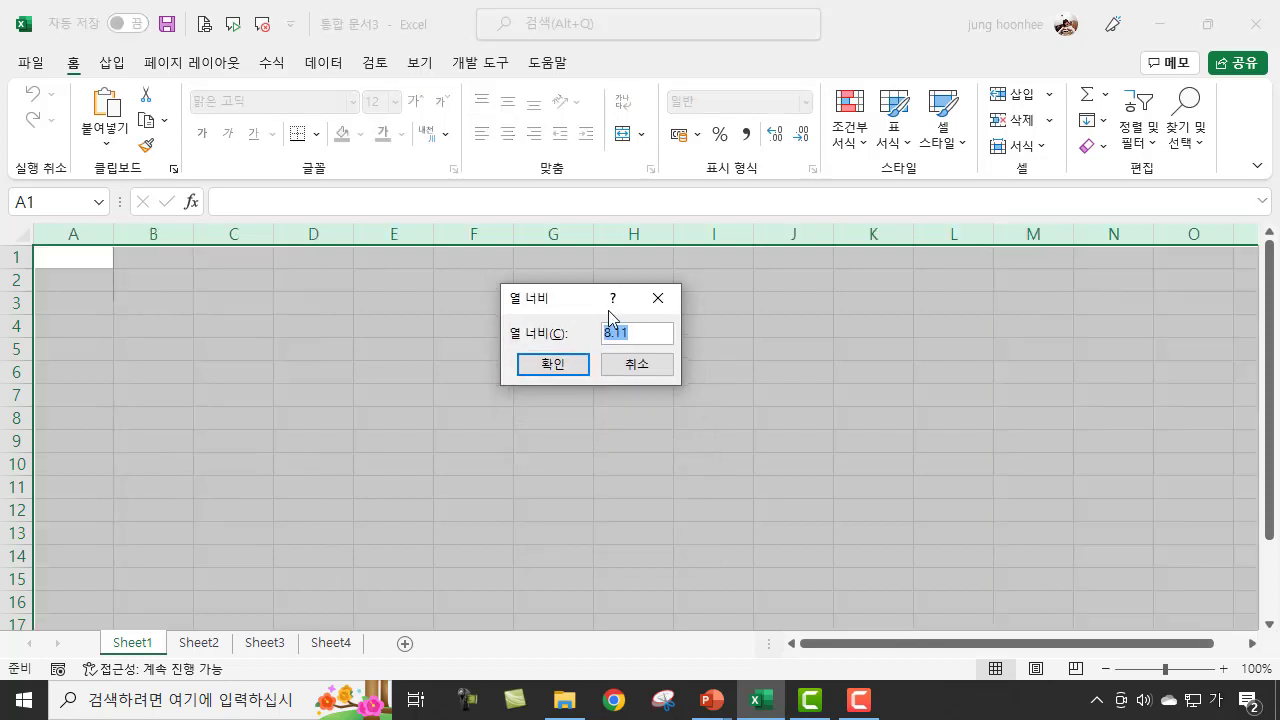
type("4")
key("Return")
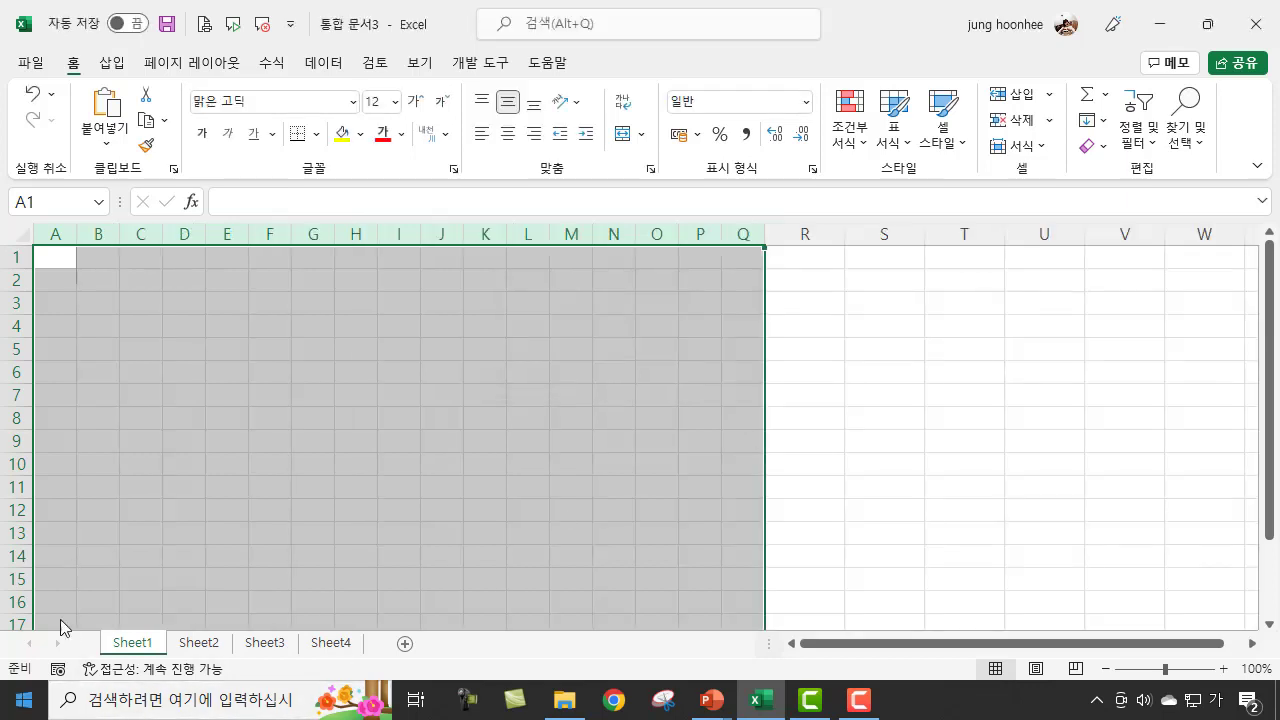
left_click(395, 369)
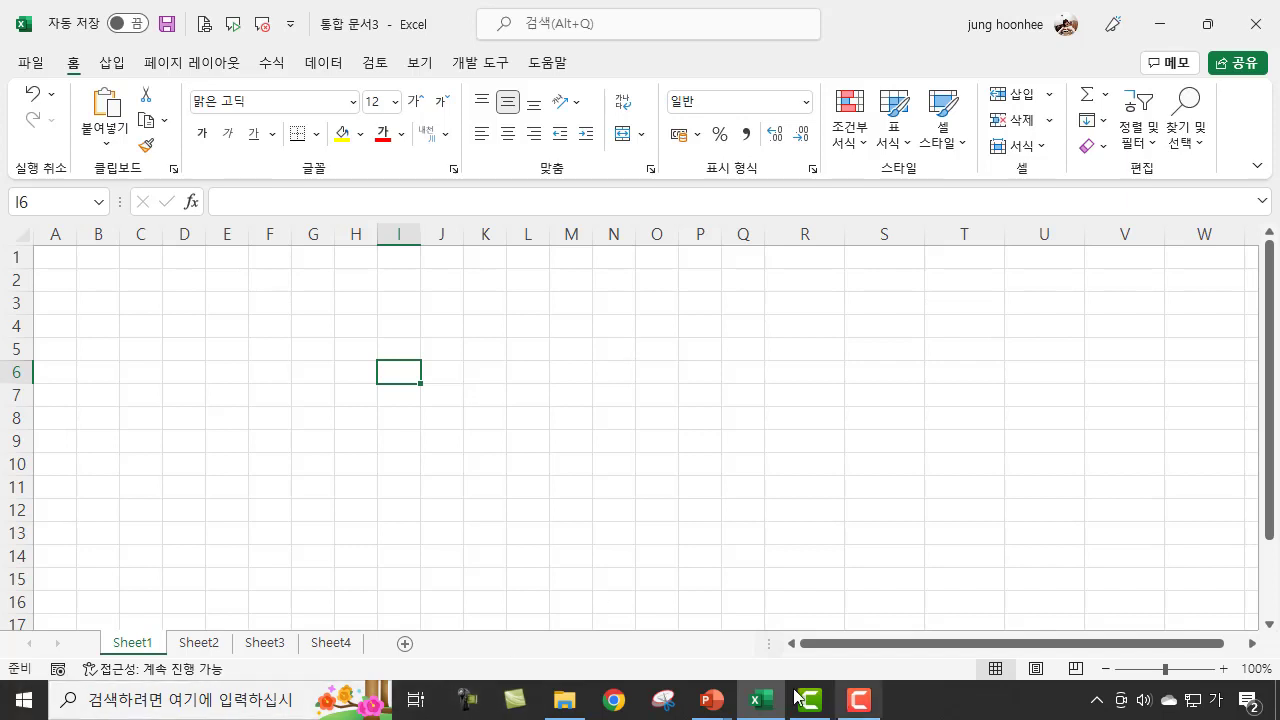
Switch to the PowerPoint slide show with the 지출청구서 form and erase all ink from the slide
mouse_move(712, 712)
left_click(794, 632)
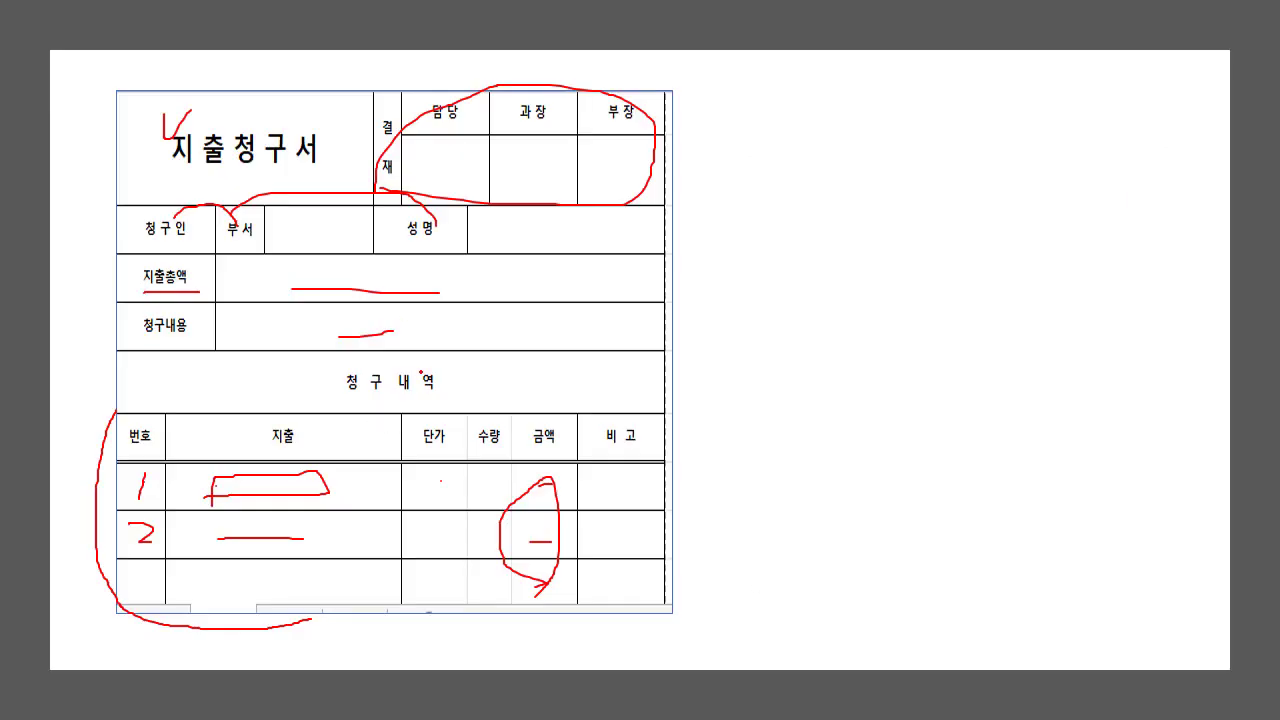
left_click_drag(334, 395, 448, 396)
mouse_move(130, 420)
left_mouse_down()
mouse_move(97, 450)
mouse_move(170, 606)
mouse_move(498, 630)
mouse_move(669, 547)
mouse_move(678, 432)
mouse_move(205, 395)
mouse_move(118, 410)
left_mouse_up()
right_click(766, 357)
mouse_move(875, 451)
left_click(1085, 600)
Mark the item table, the 청구 내역 heading, the claimant rows and the title and approval area with the pen
mouse_move(128, 420)
left_mouse_down()
mouse_move(112, 436)
mouse_move(130, 592)
left_mouse_up()
left_click_drag(93, 418, 61, 450)
mouse_move(249, 397)
left_mouse_down()
mouse_move(526, 393)
mouse_move(500, 368)
mouse_move(303, 382)
left_mouse_up()
mouse_move(343, 336)
left_mouse_down()
mouse_move(270, 234)
mouse_move(372, 323)
left_mouse_up()
mouse_move(419, 178)
left_mouse_down()
mouse_move(398, 186)
mouse_move(520, 171)
mouse_move(509, 171)
left_mouse_up()
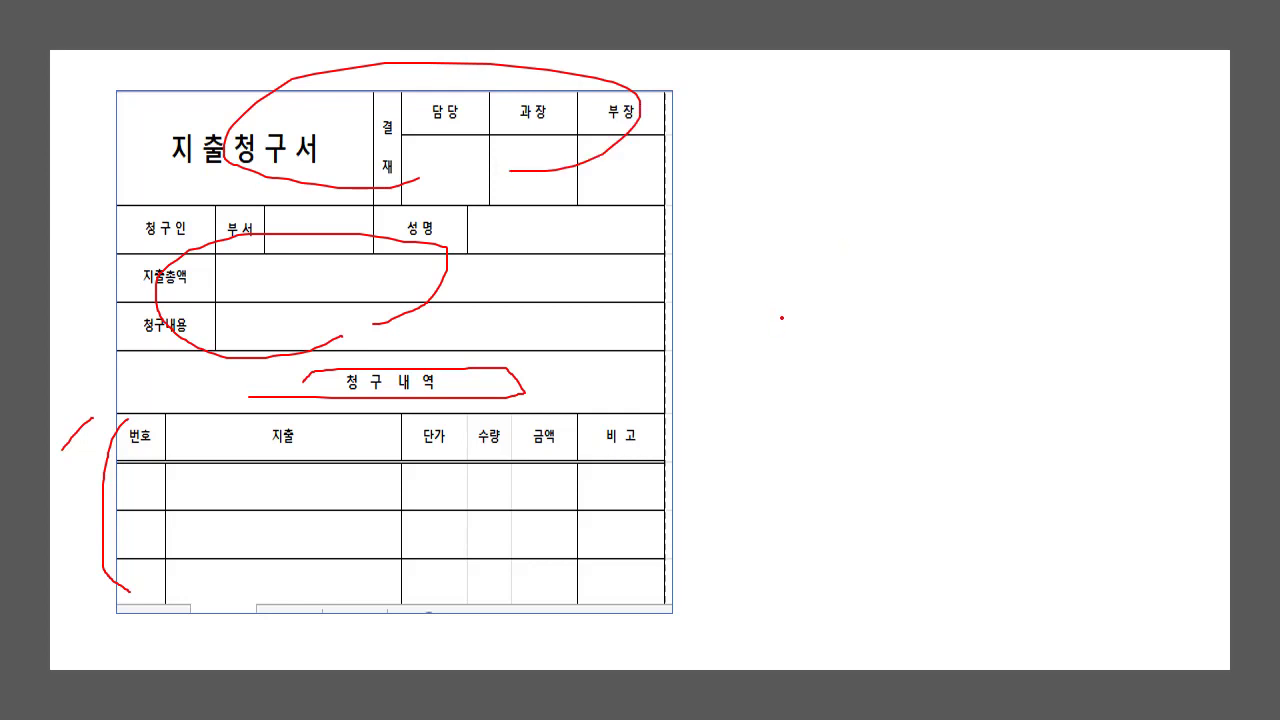
Display the taskbar over the slide show and switch back to the Excel workbook
right_click(785, 350)
mouse_move(910, 430)
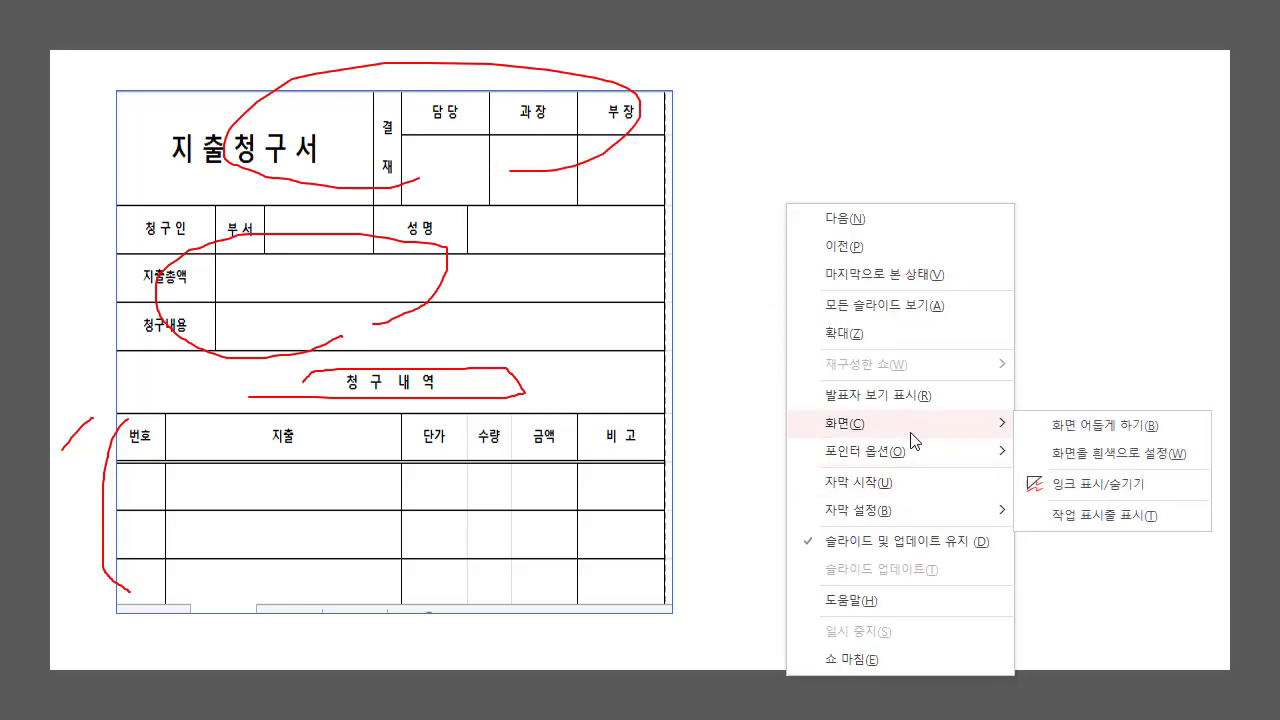
left_click(1072, 514)
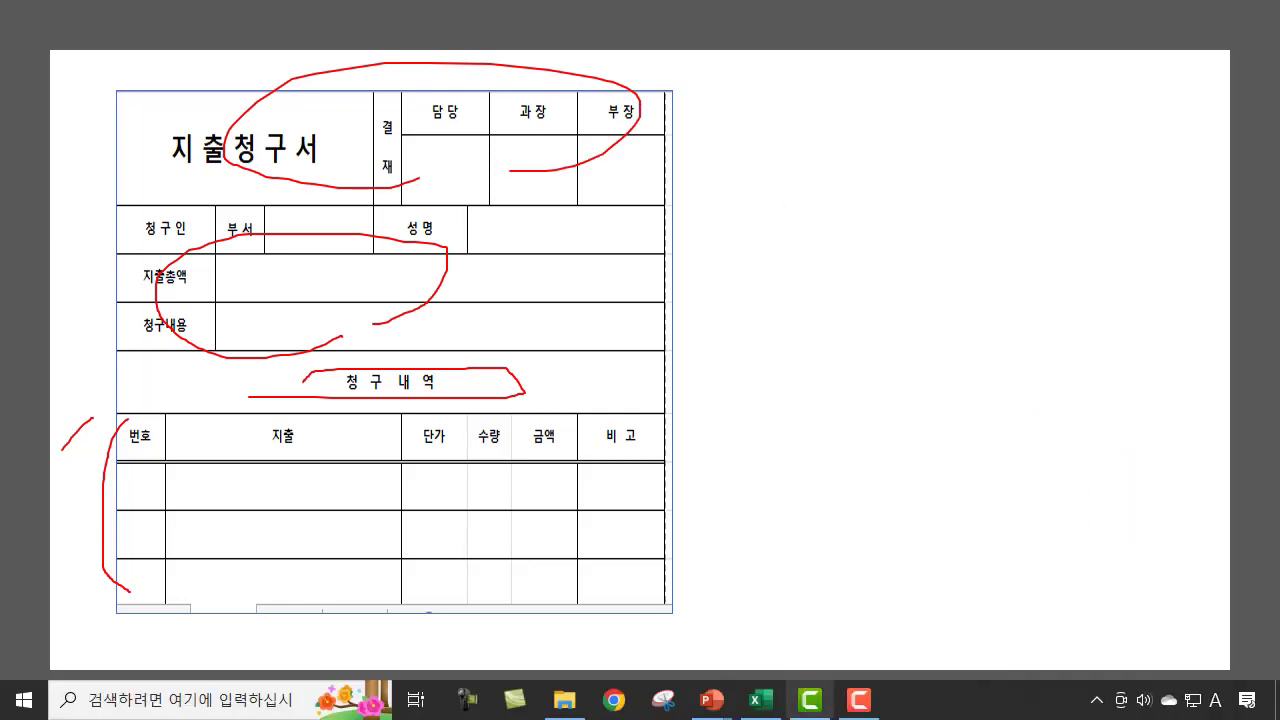
left_click(760, 700)
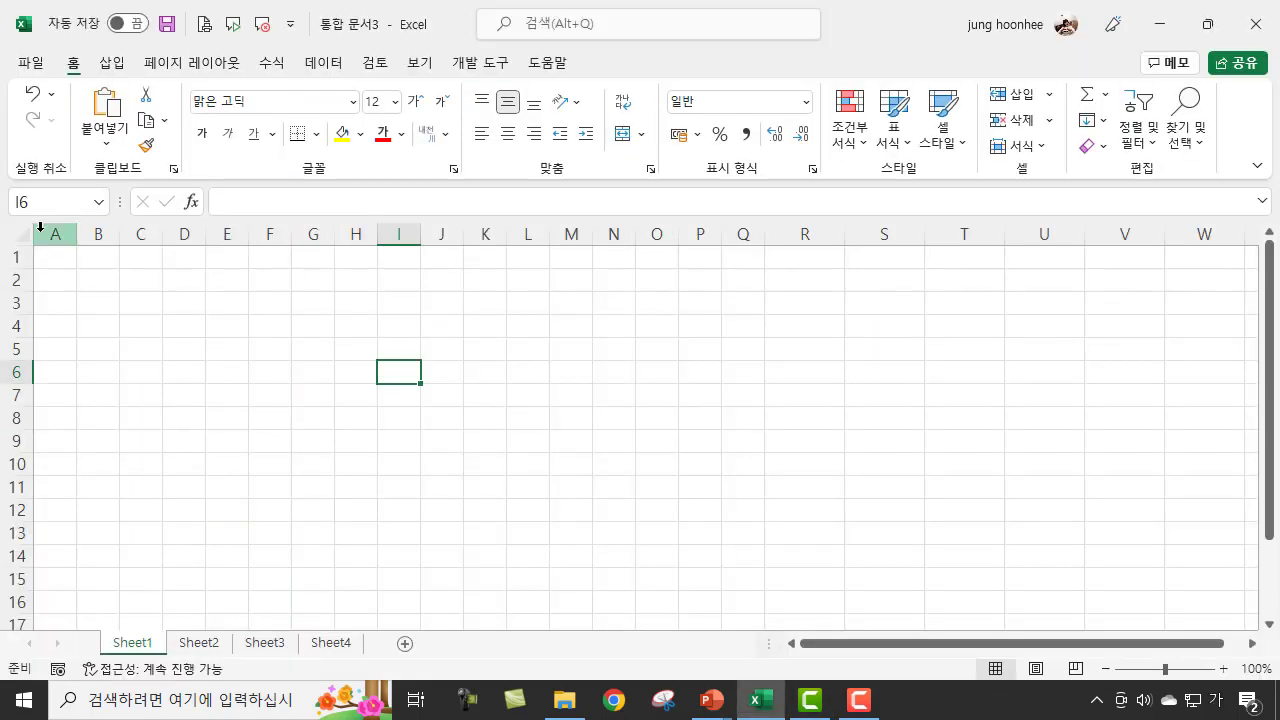
Enter the header 번호 in cell A7
left_click(55, 398)
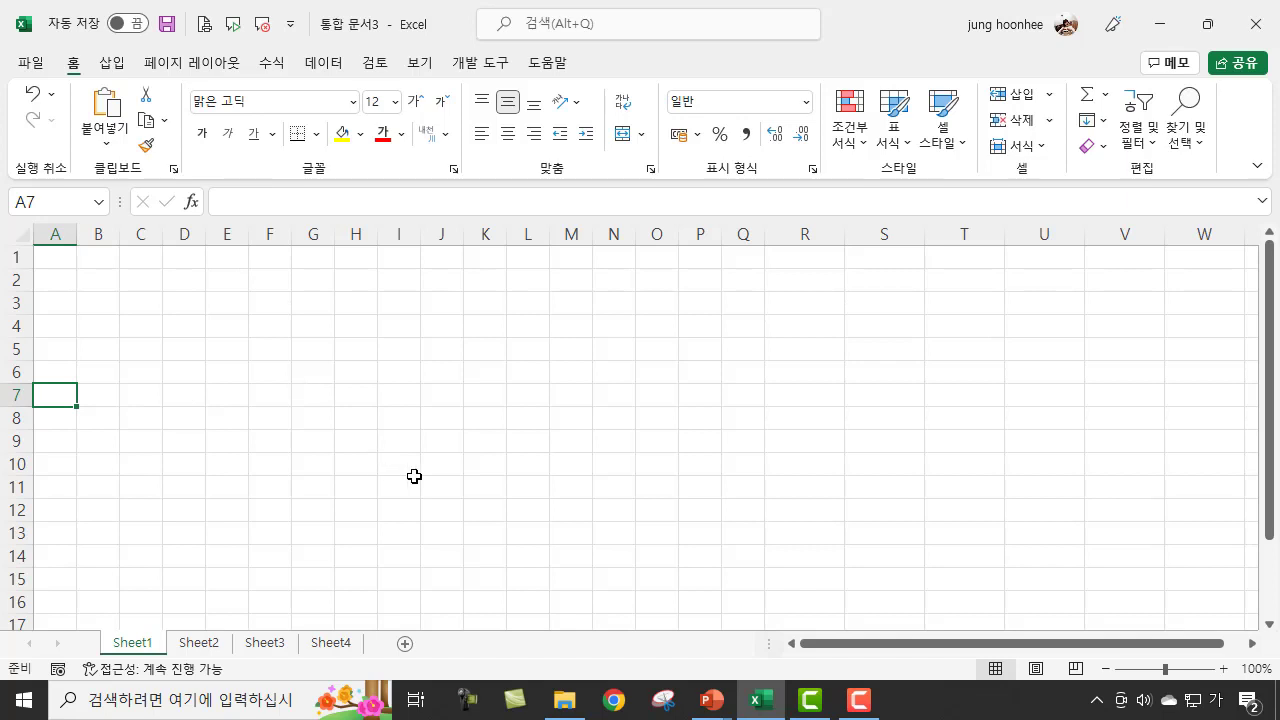
scroll(414, 477, "up", 2)
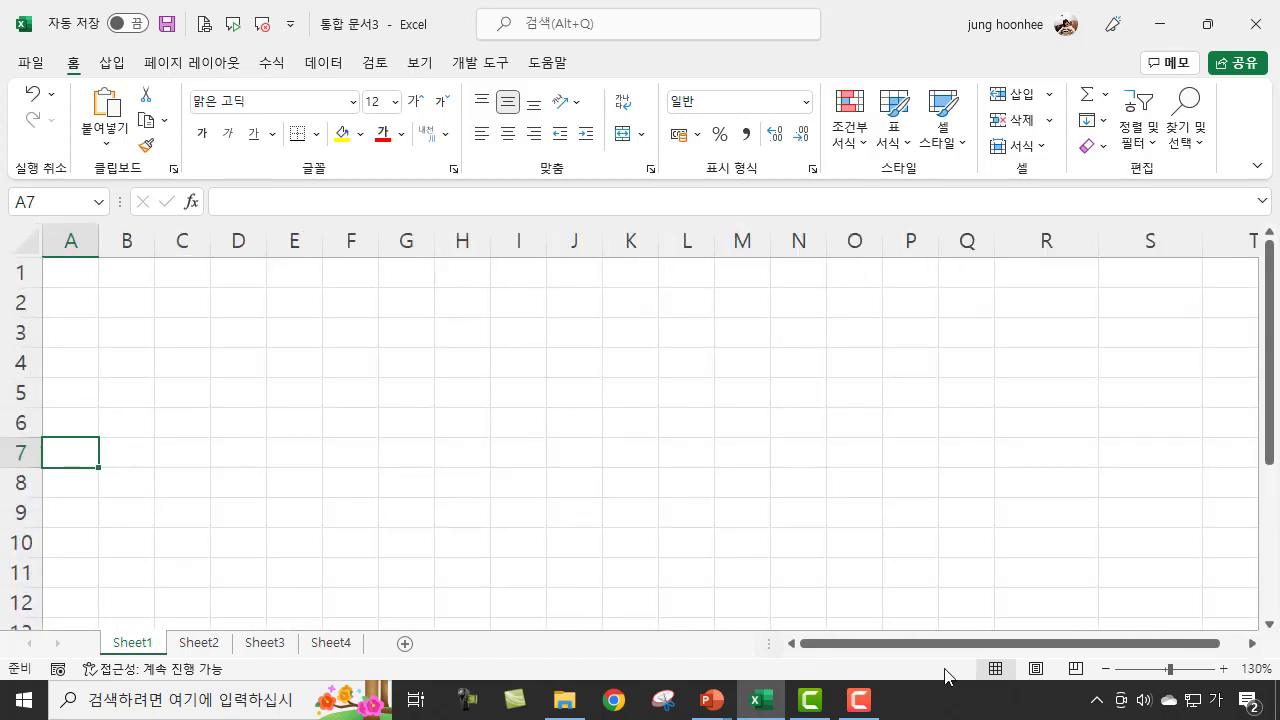
type("번호")
key("Return")
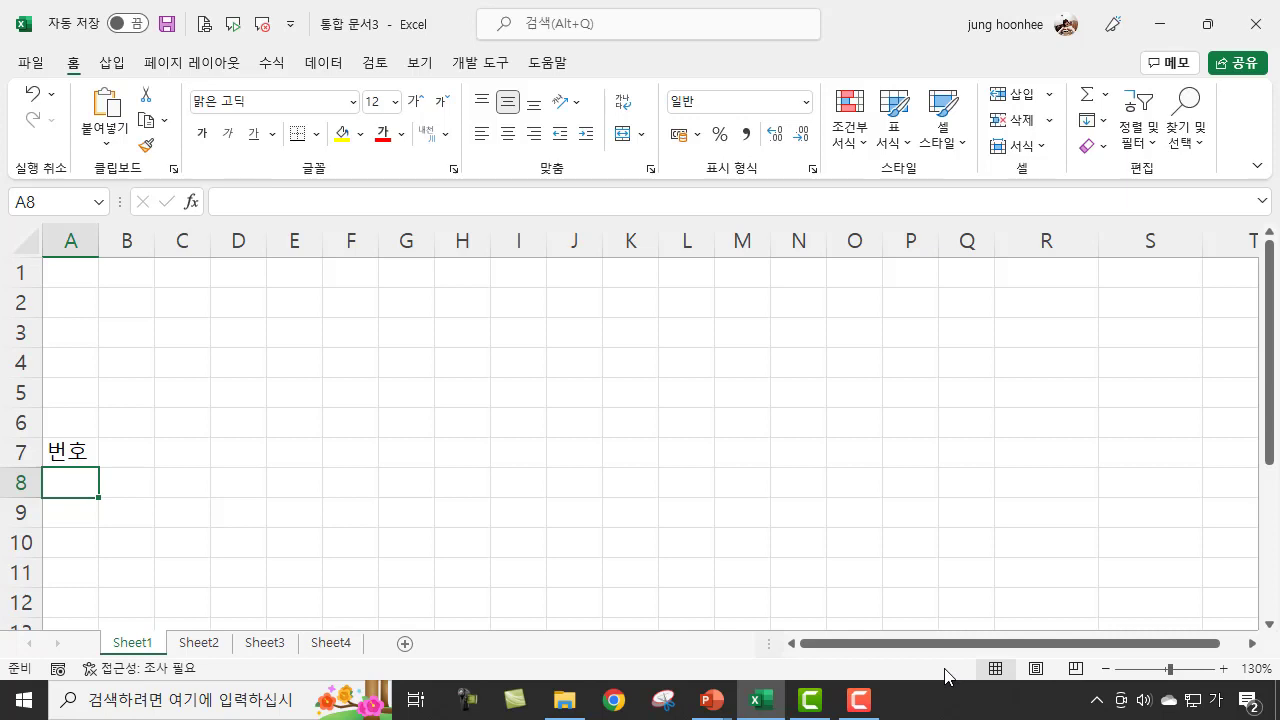
Merge and center cells B7:F7 beside the 번호 header
left_click(127, 452)
left_click_drag(184, 454, 305, 452)
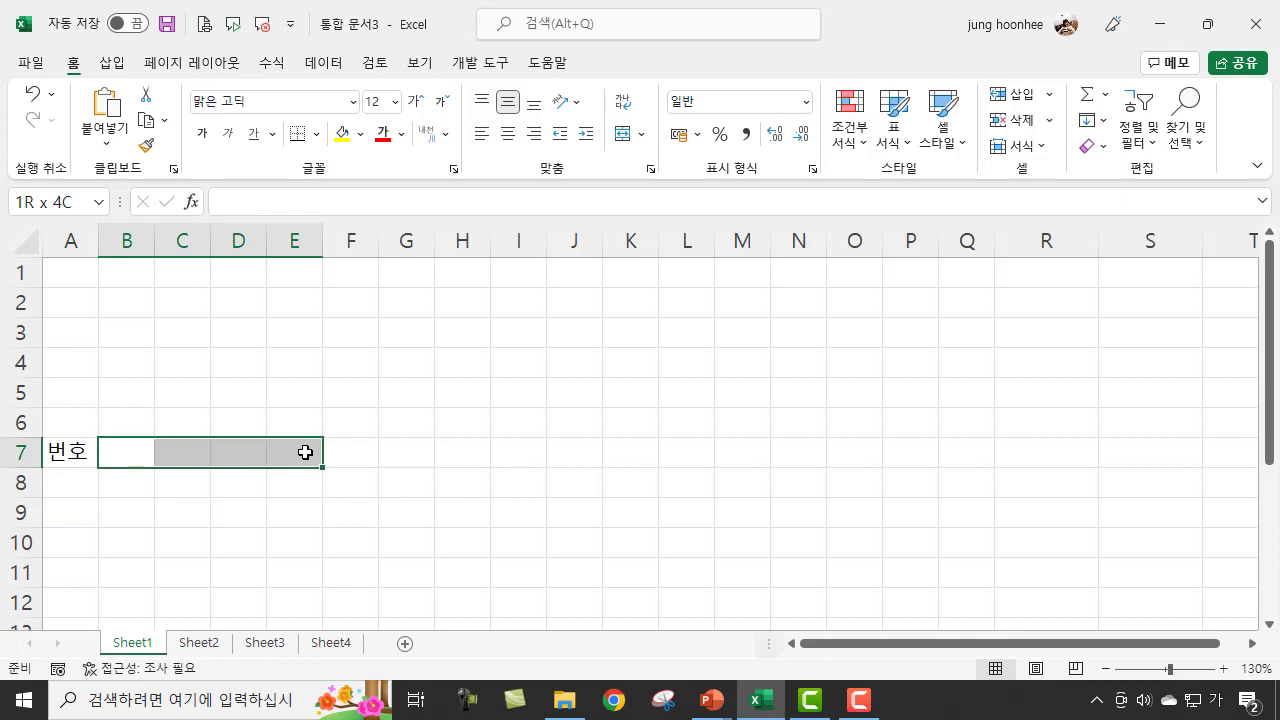
left_click_drag(305, 452, 352, 459)
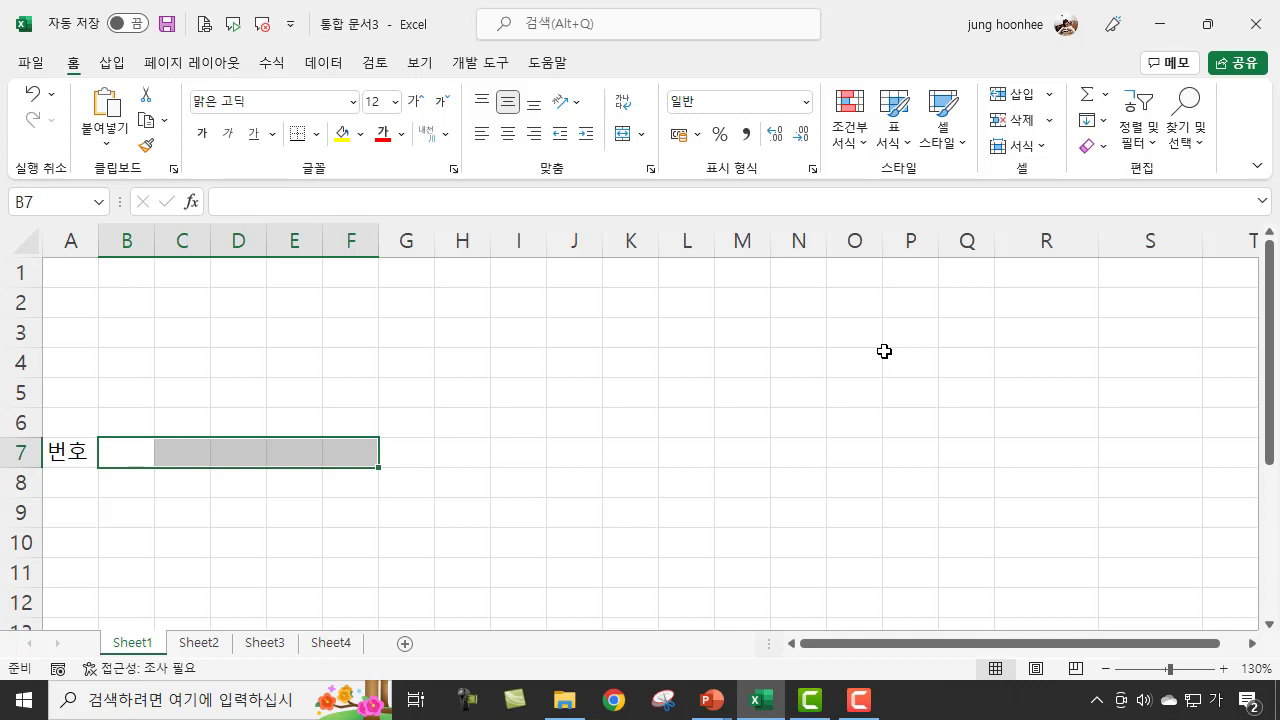
key("alt")
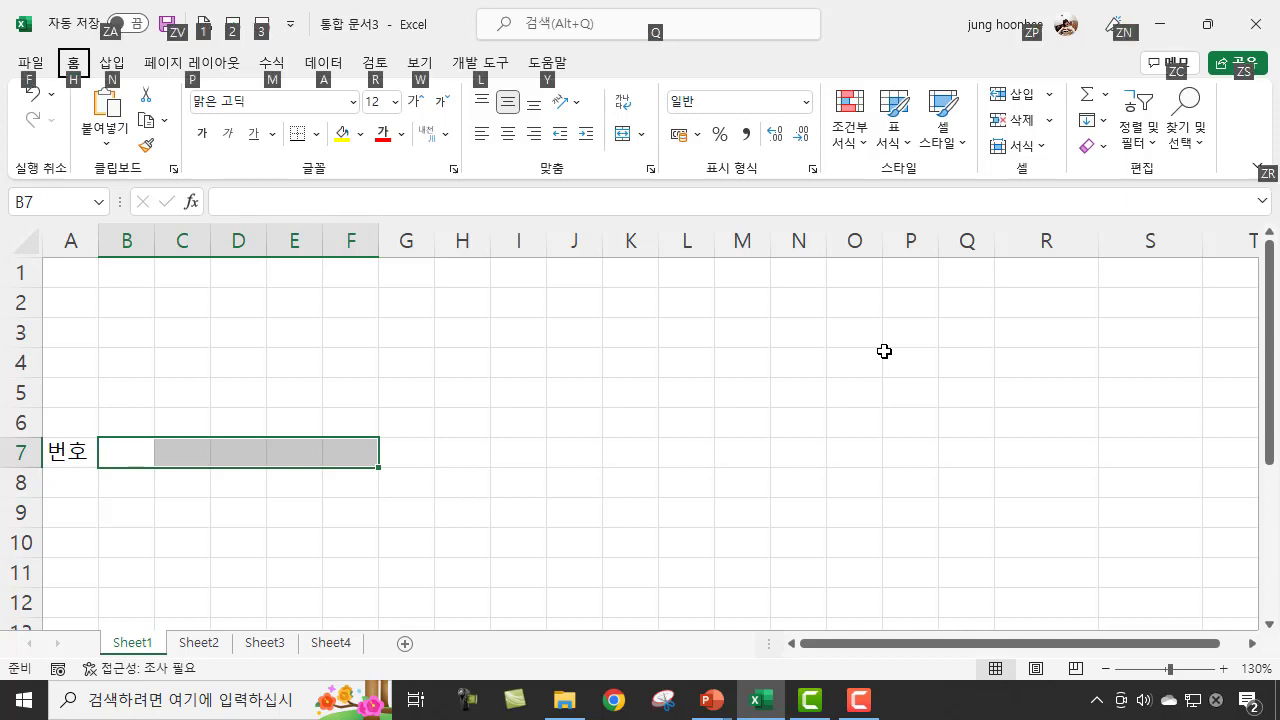
key("h")
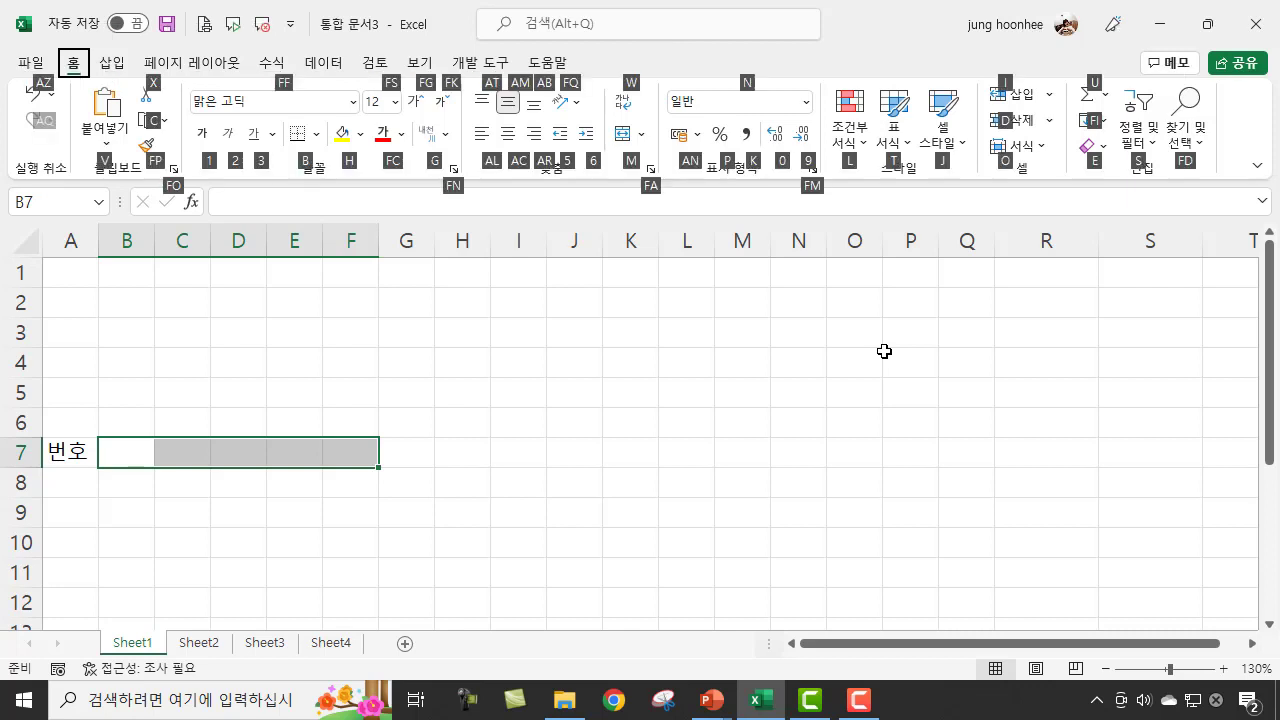
key("m")
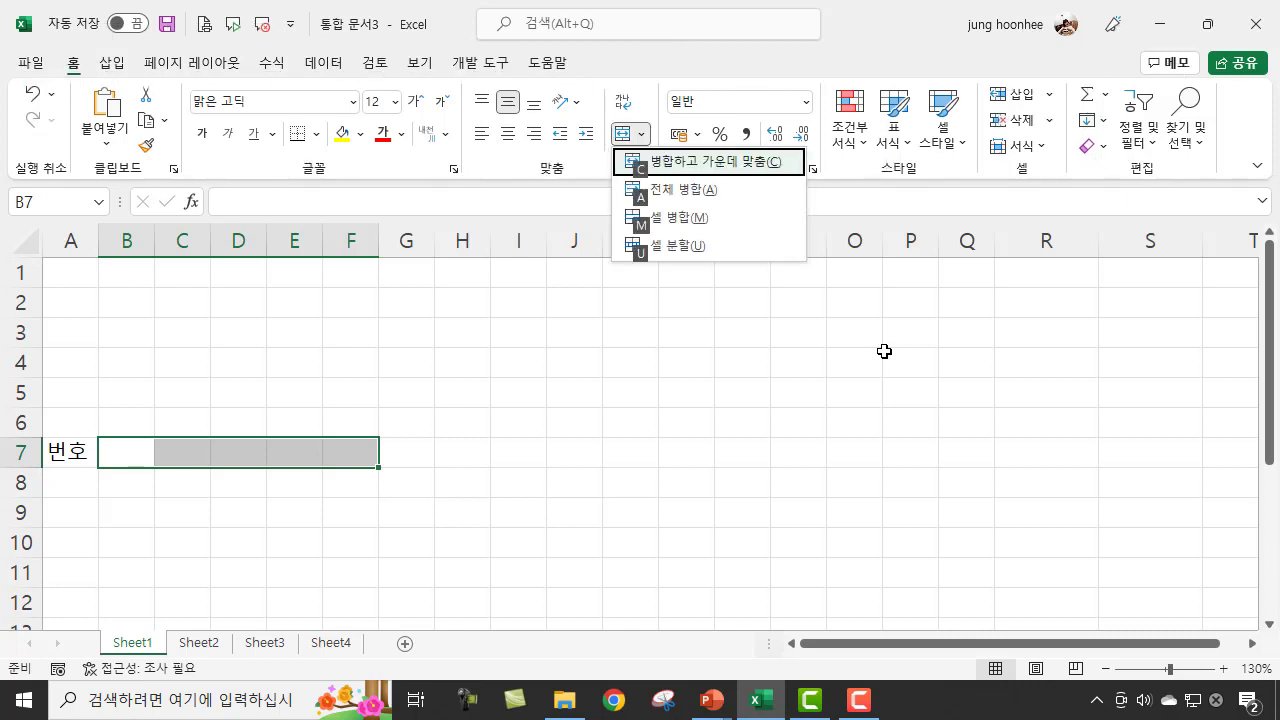
key("c")
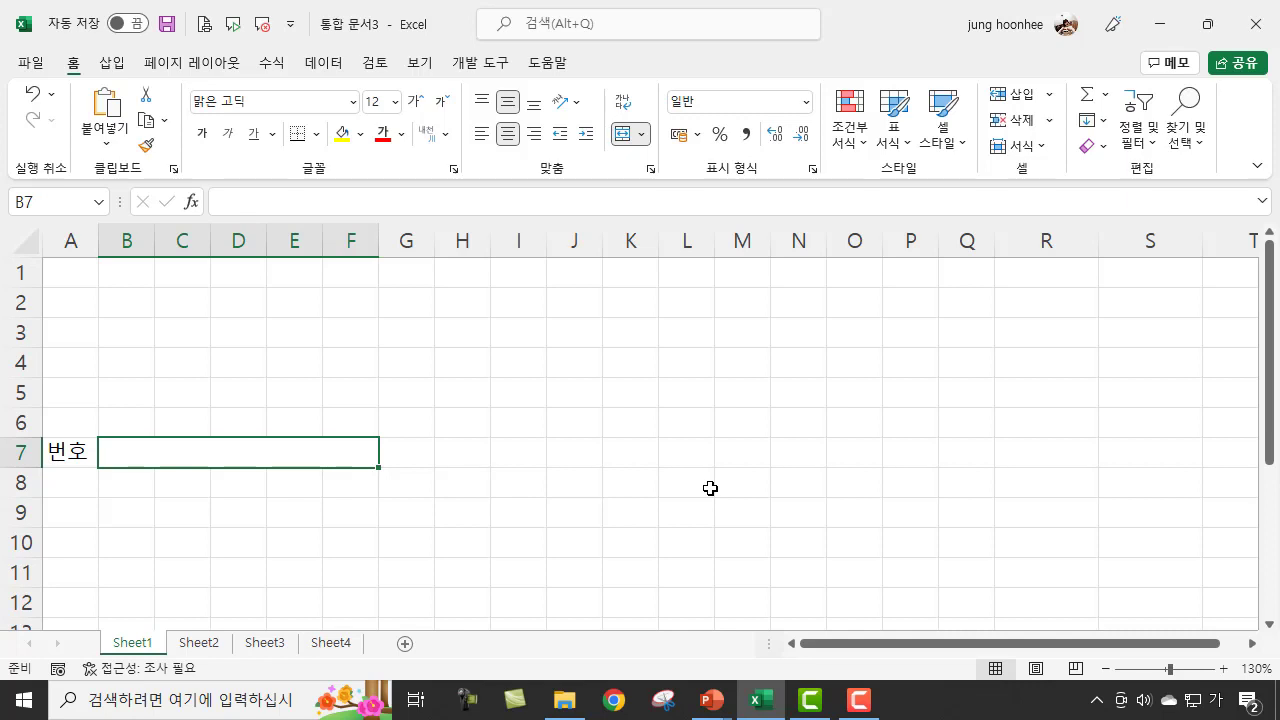
Enter the header 지출내역 in the merged cell B7:F7
type("지출ㄴ")
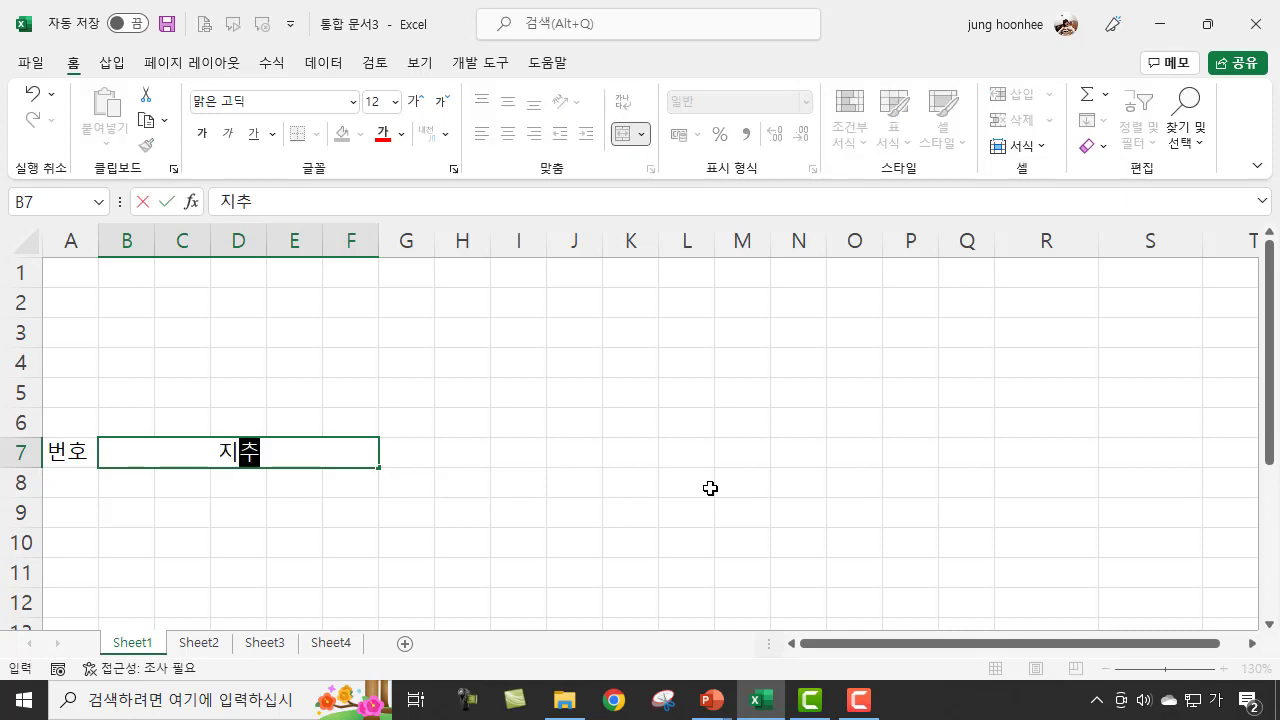
type("ㅐ역")
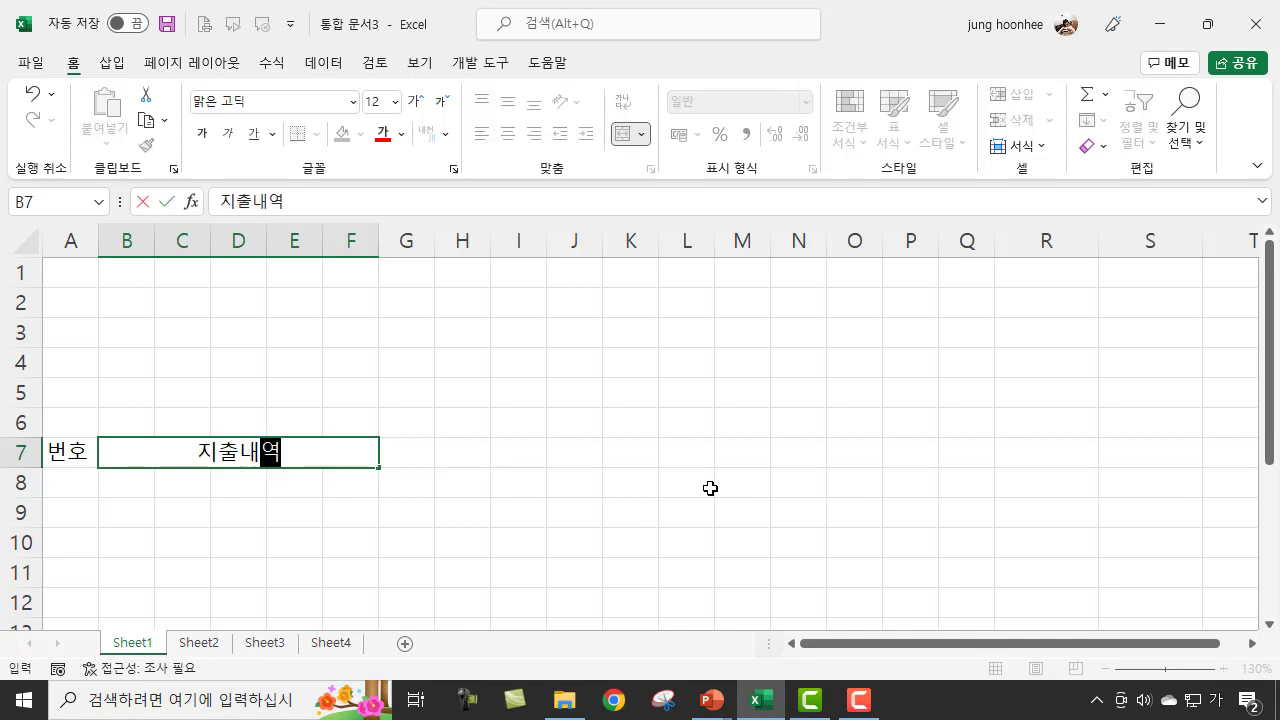
key("Return")
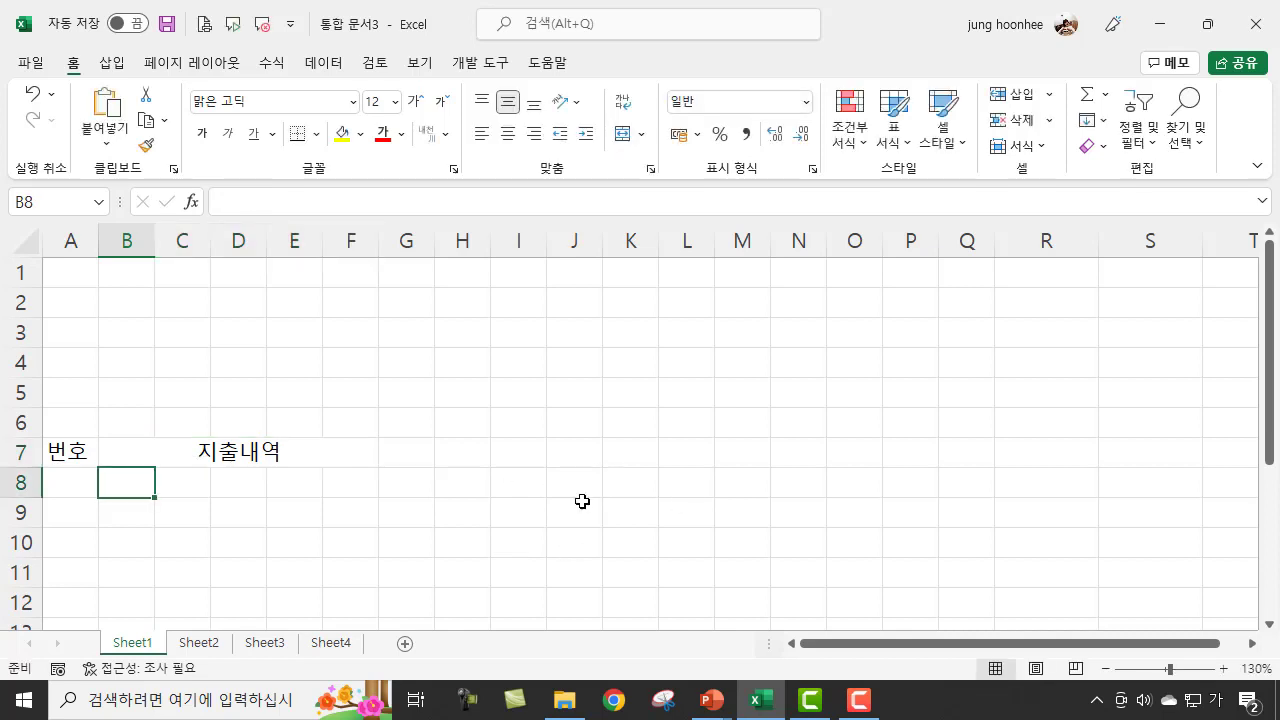
Enter the headers 단가, 수량, 금액 and 비고 in cells G7 through J7
left_click(410, 455)
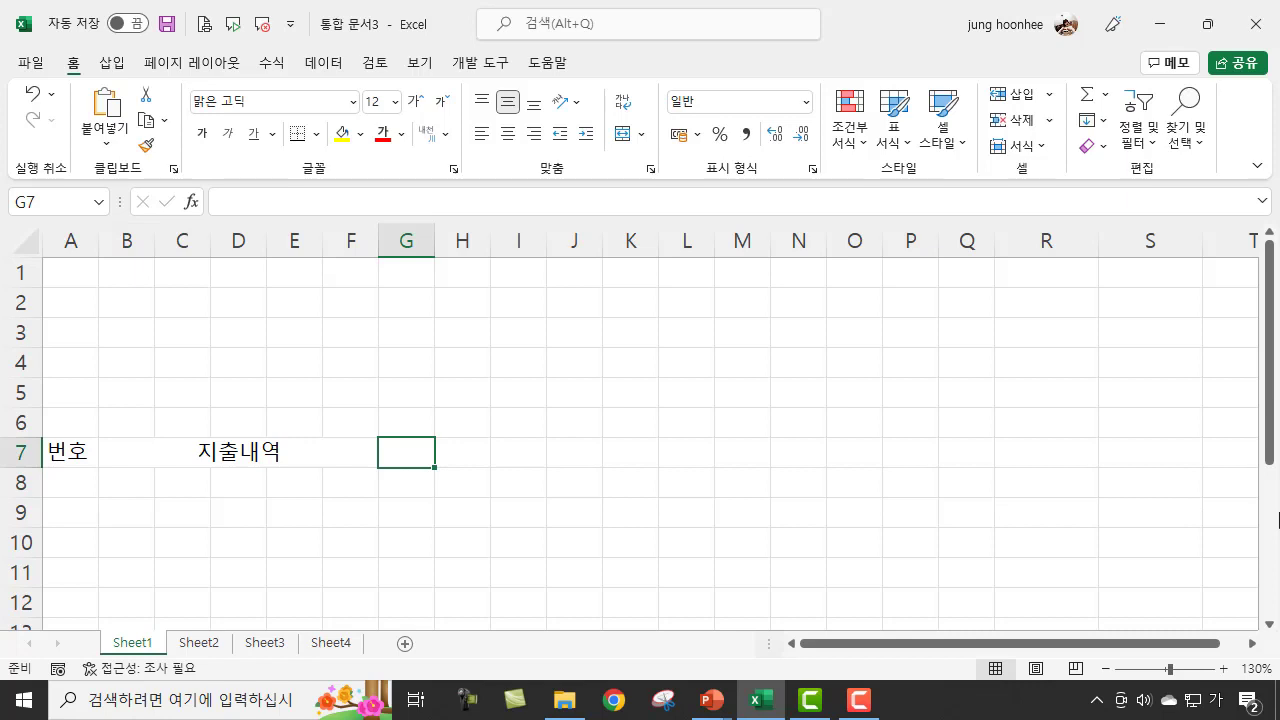
type("단가")
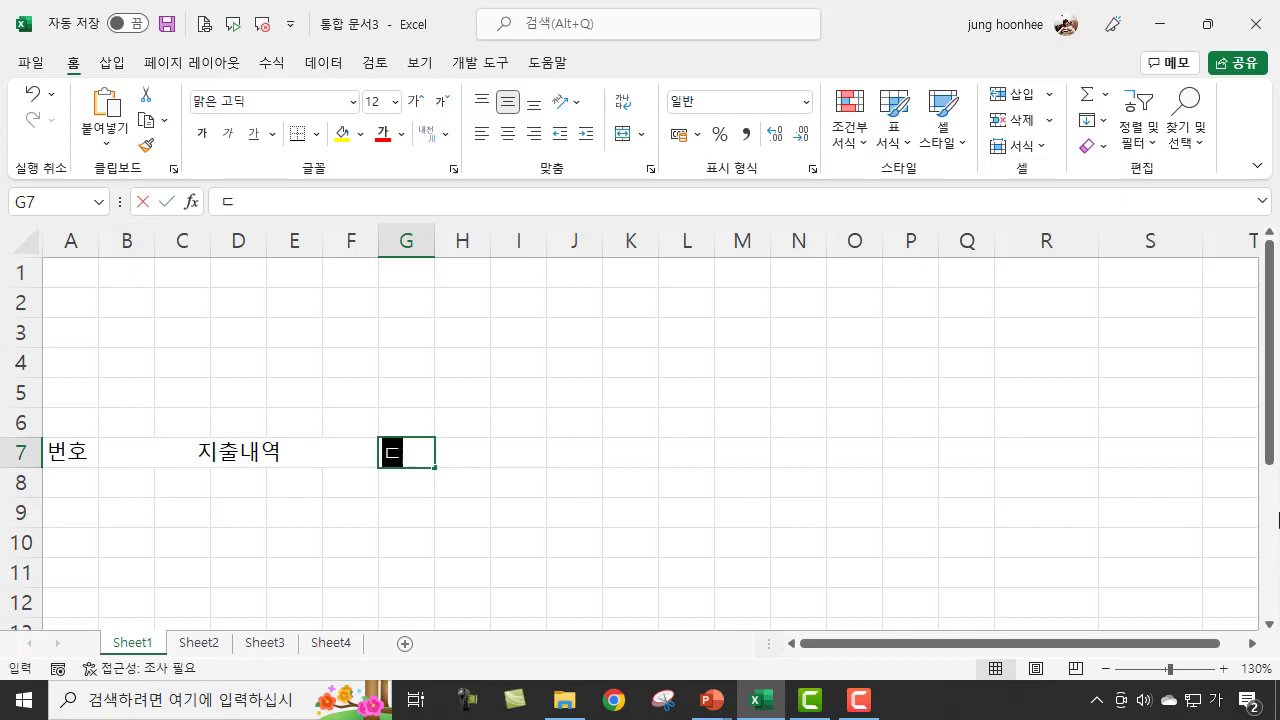
key("Tab")
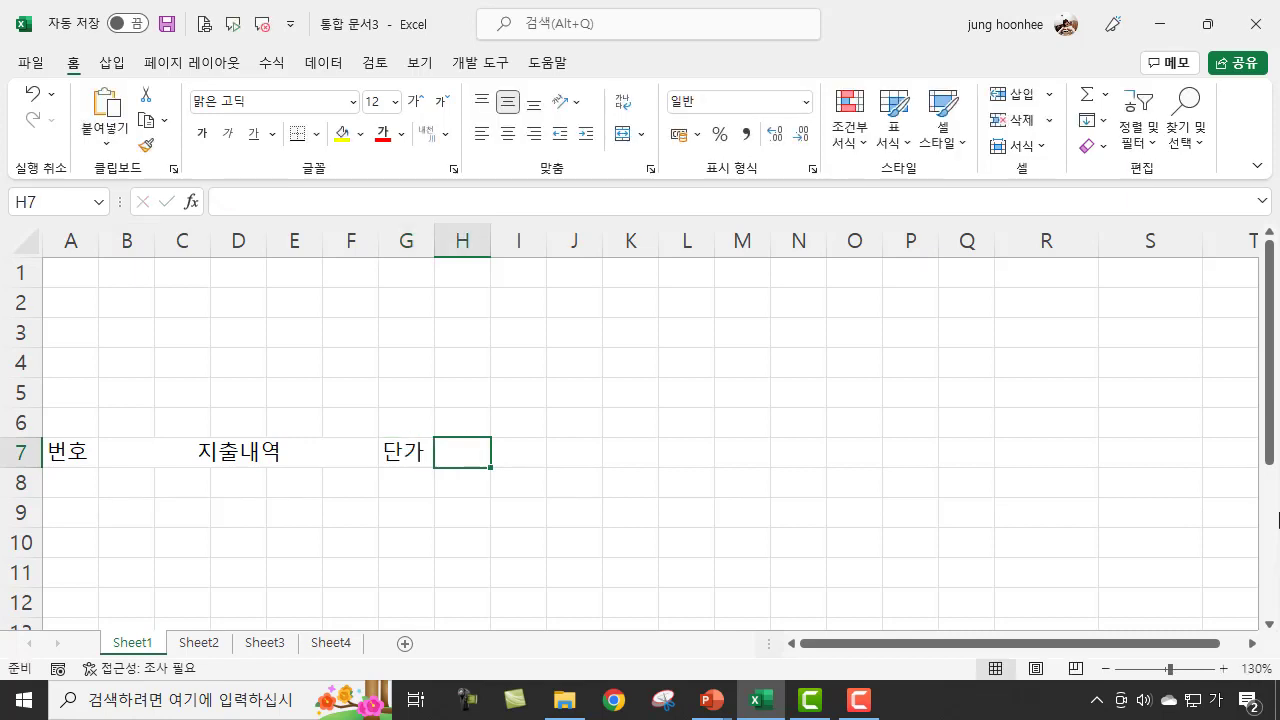
type("수량")
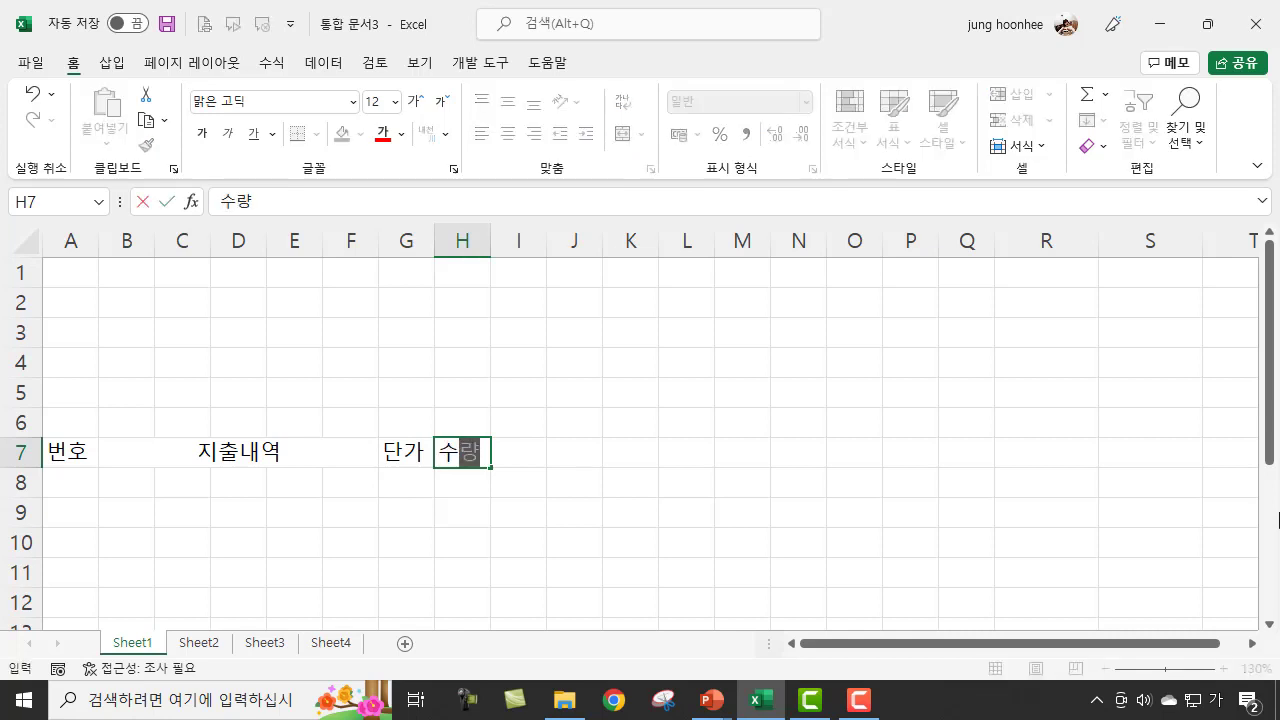
key("Tab")
type("금액")
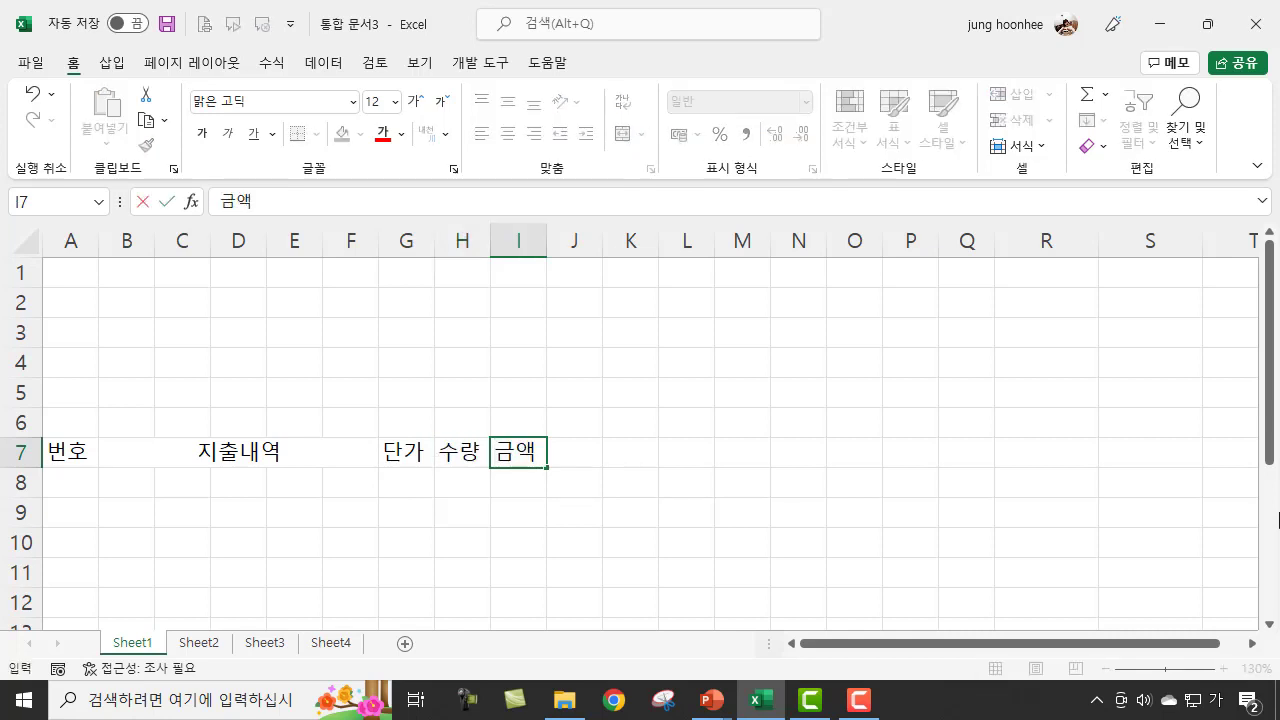
key("Tab")
type("비")
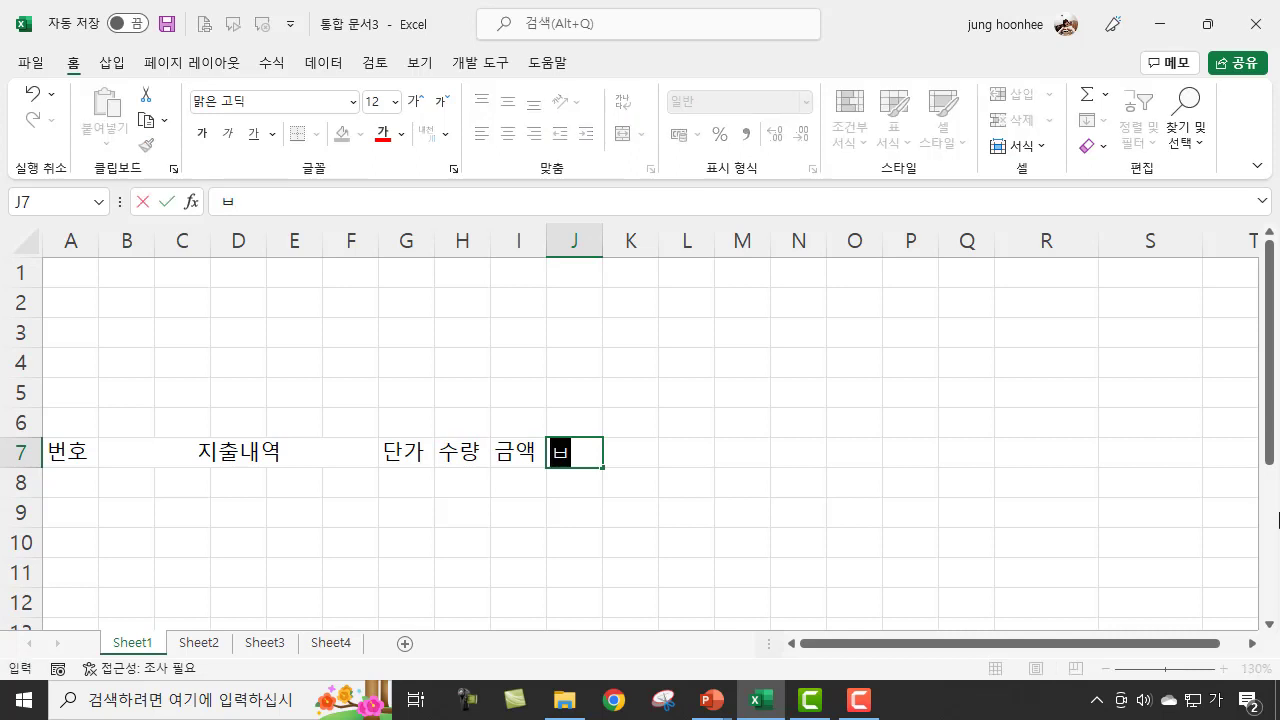
type("고")
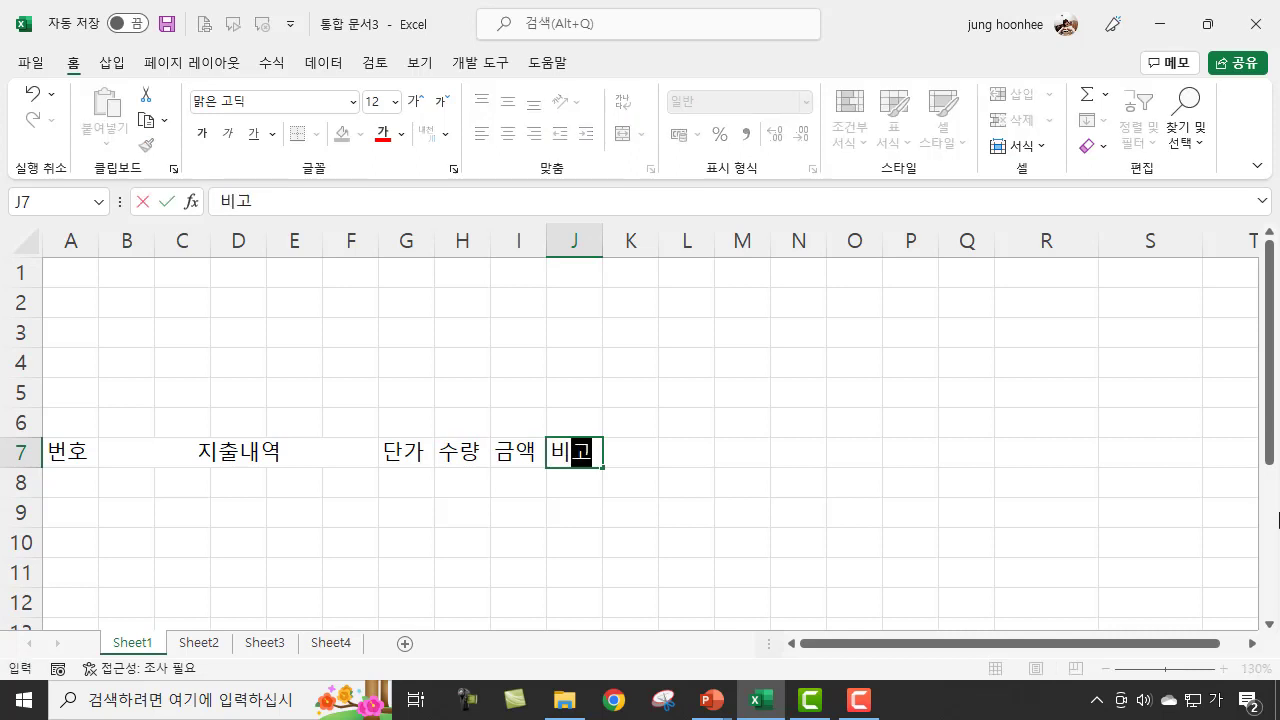
left_click(446, 562)
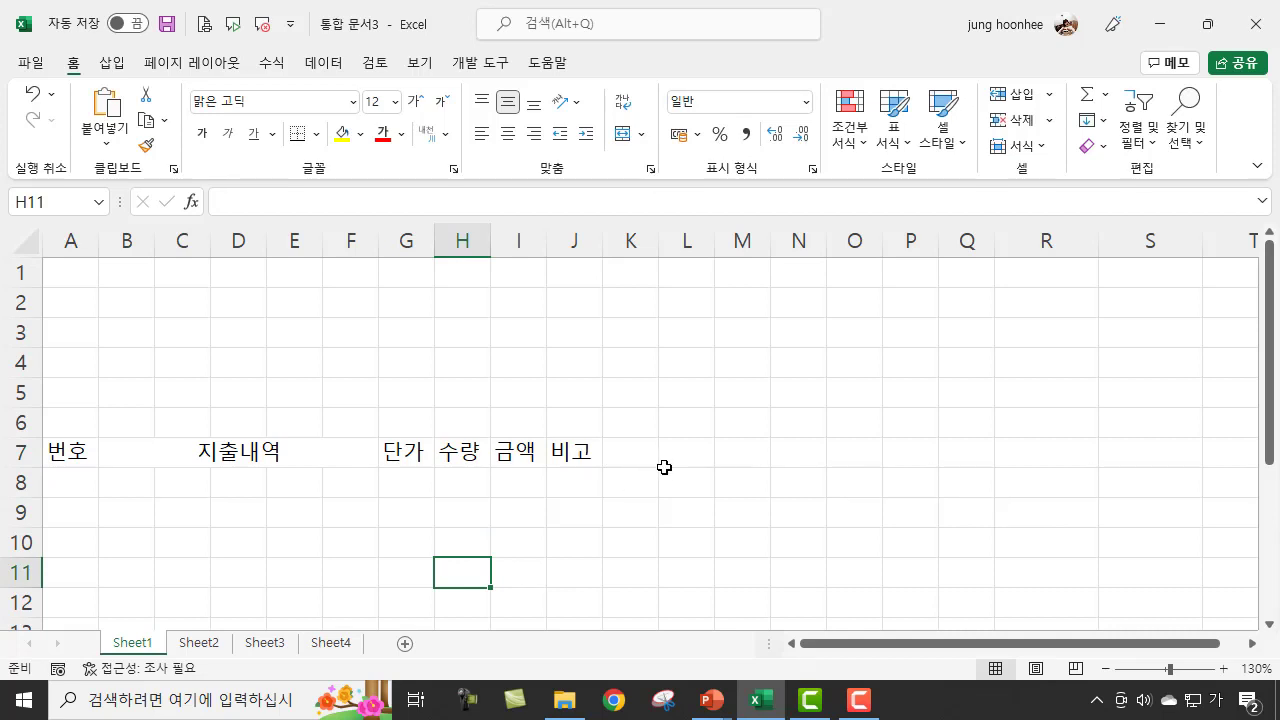
Enter the number 1 in cell A8 below the 번호 header
scroll(662, 470, "down", 1)
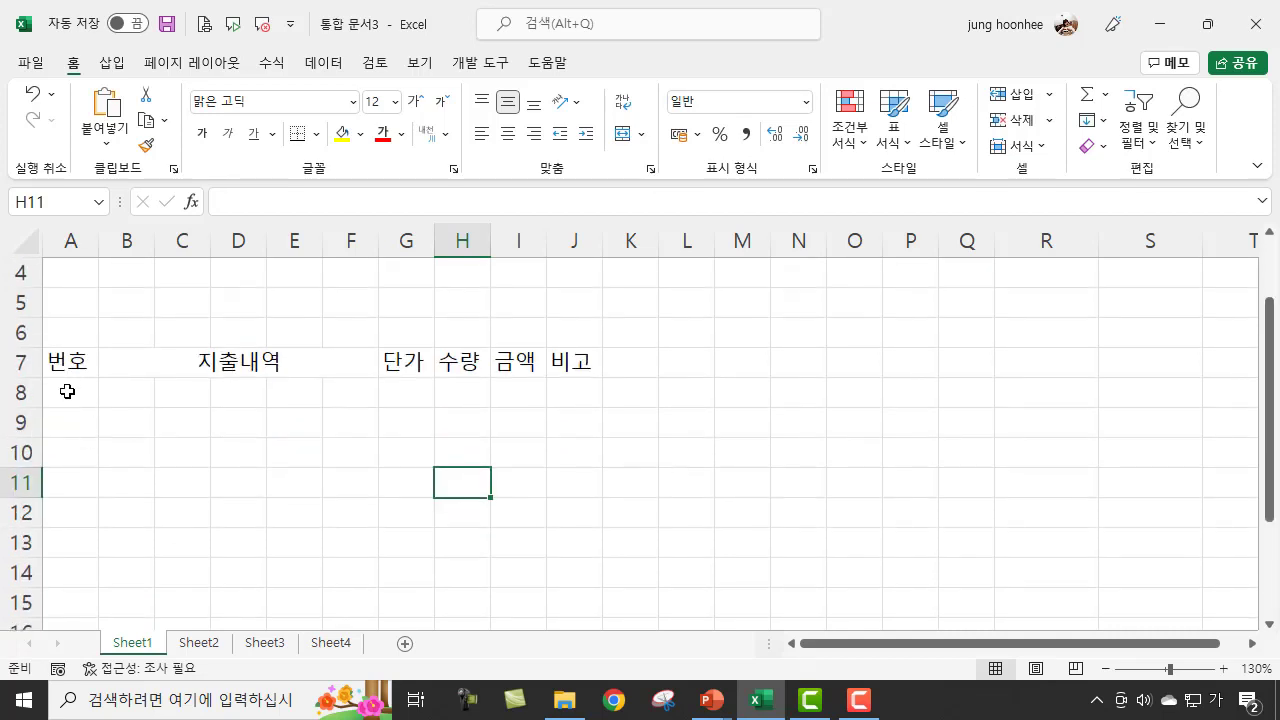
left_click(67, 391)
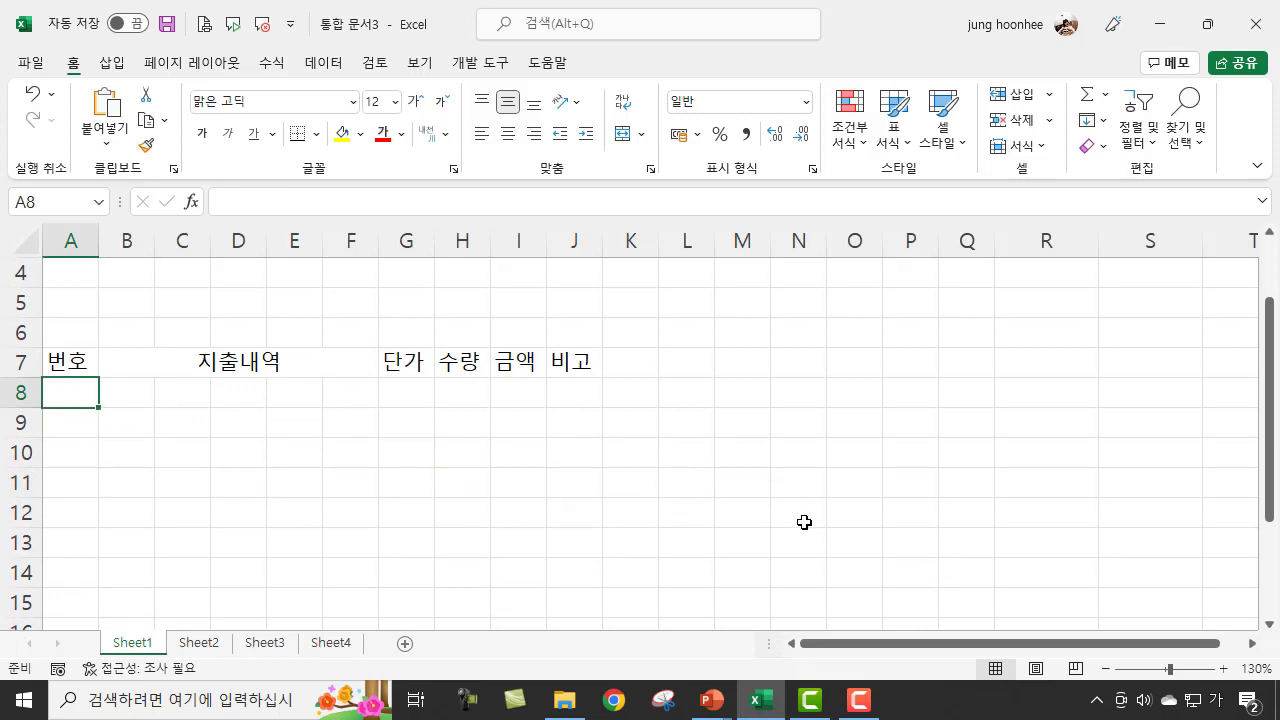
scroll(790, 537, "up", 1)
scroll(790, 537, "up", 1, "ctrl")
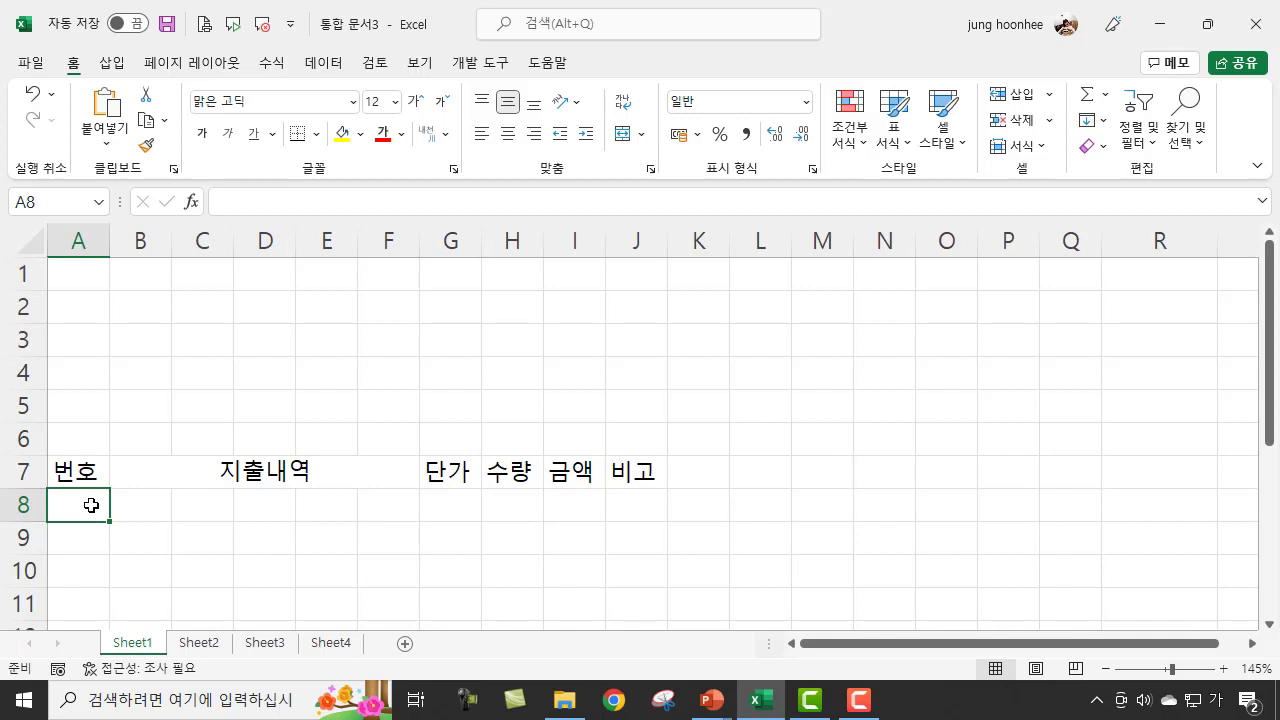
scroll(91, 503, "down", 2)
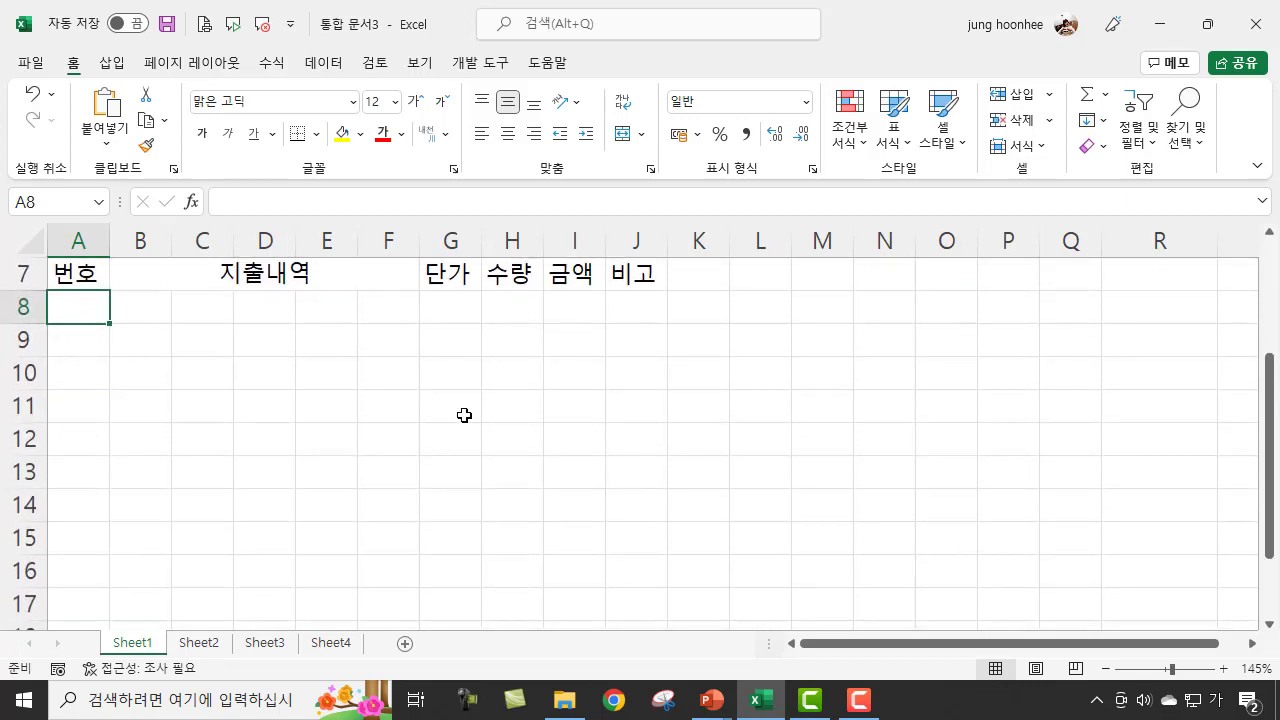
type("1")
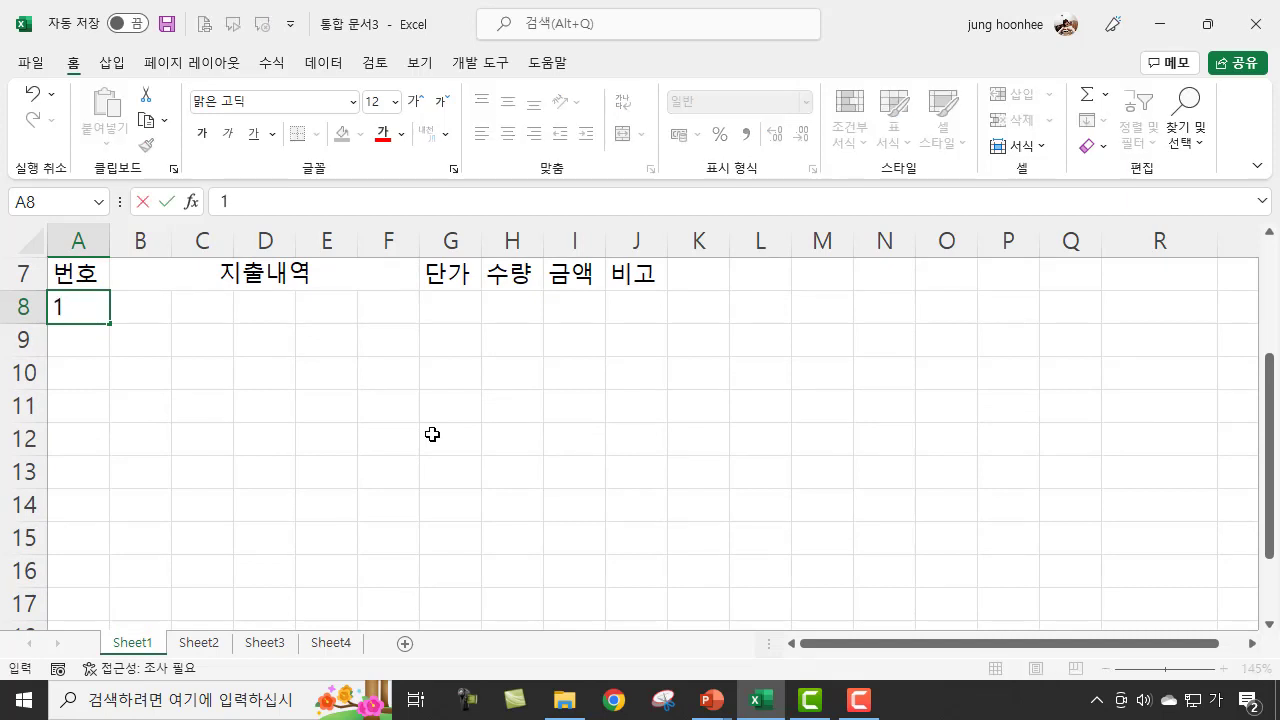
key("Return")
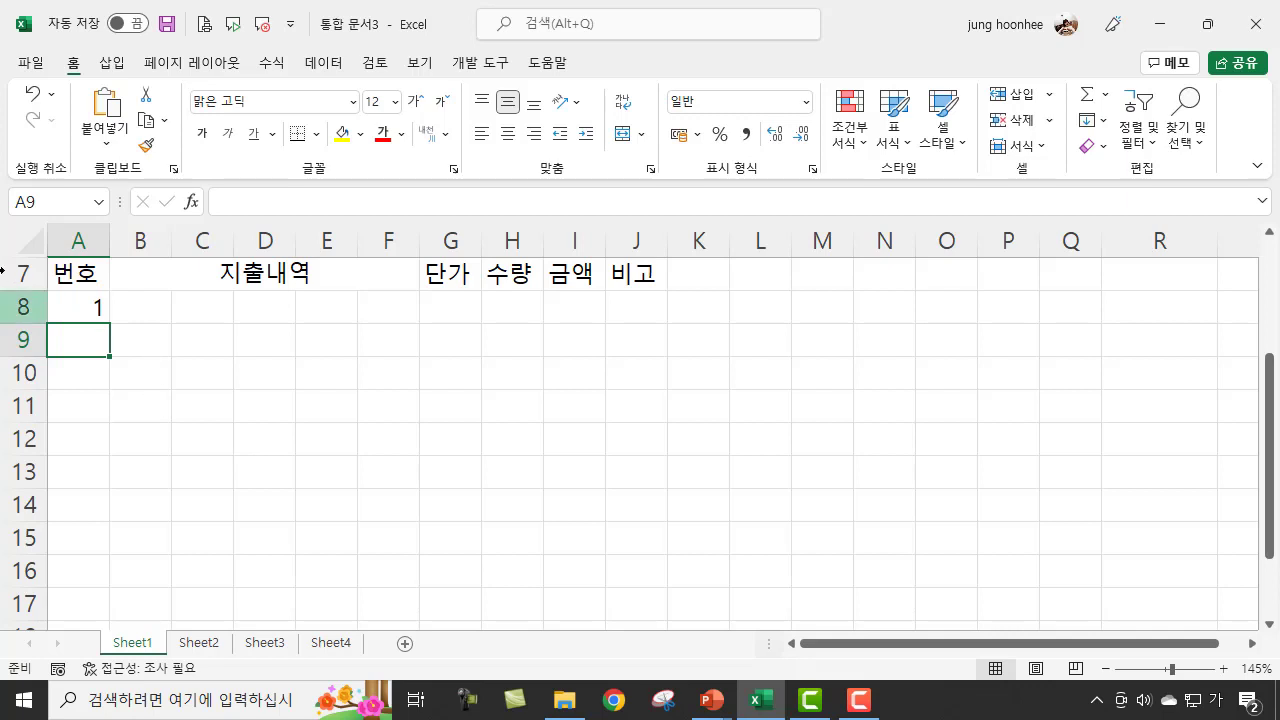
Fill the numbering from cell A8 down to A17 as an increasing series from 1 to 10
left_click(82, 306)
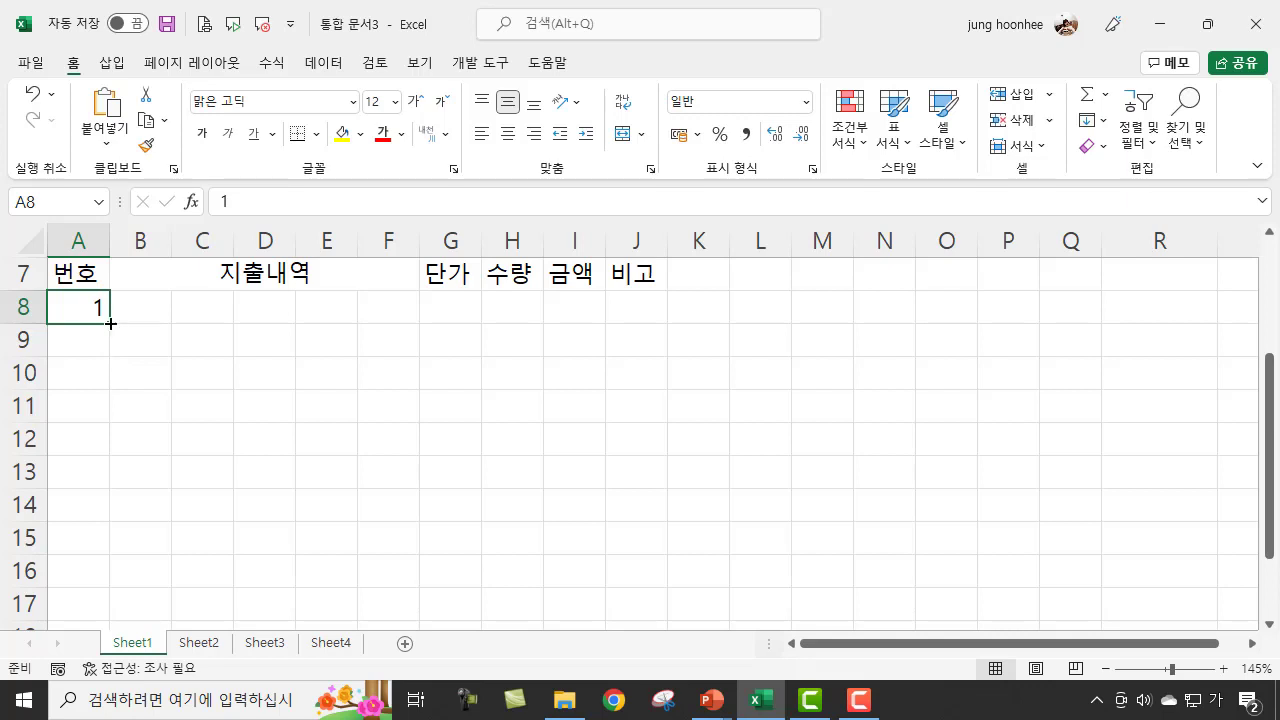
left_click_drag(110, 323, 100, 609)
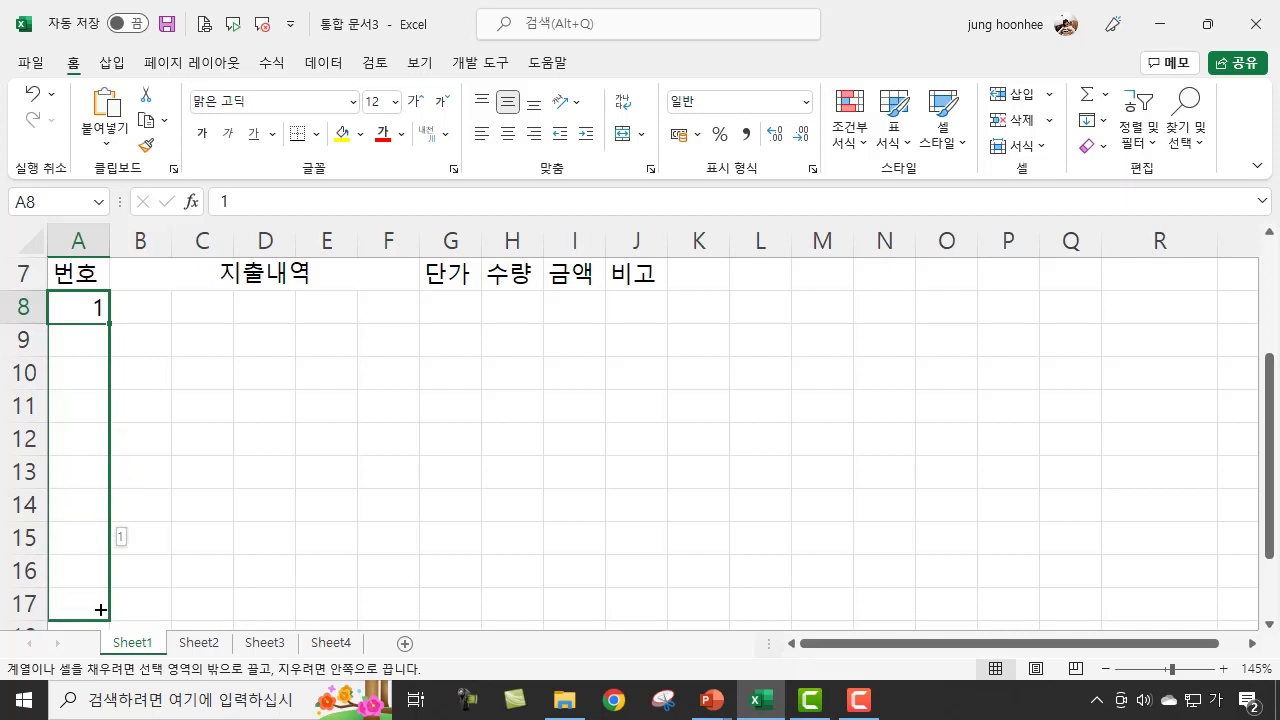
key("ctrl")
left_click_drag(100, 609, 100, 609)
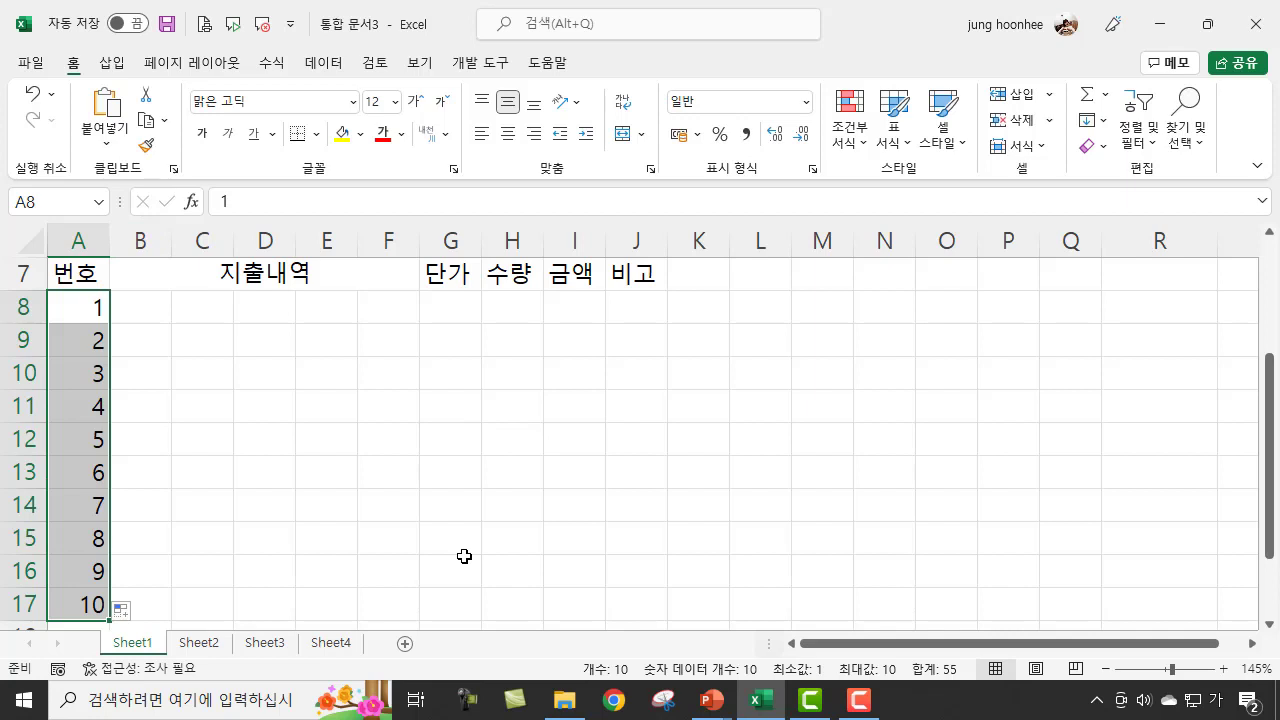
left_click(297, 458)
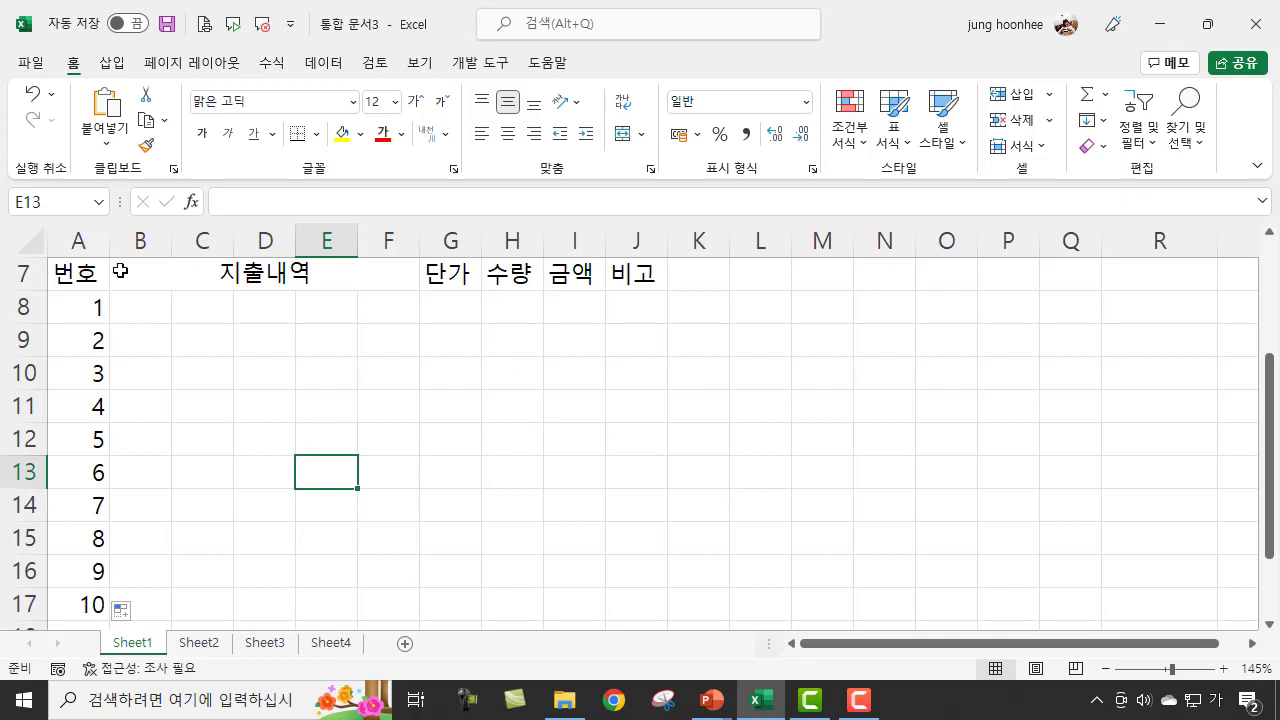
Merge and center cells A6:J6 above the item table's header row
left_click(270, 275)
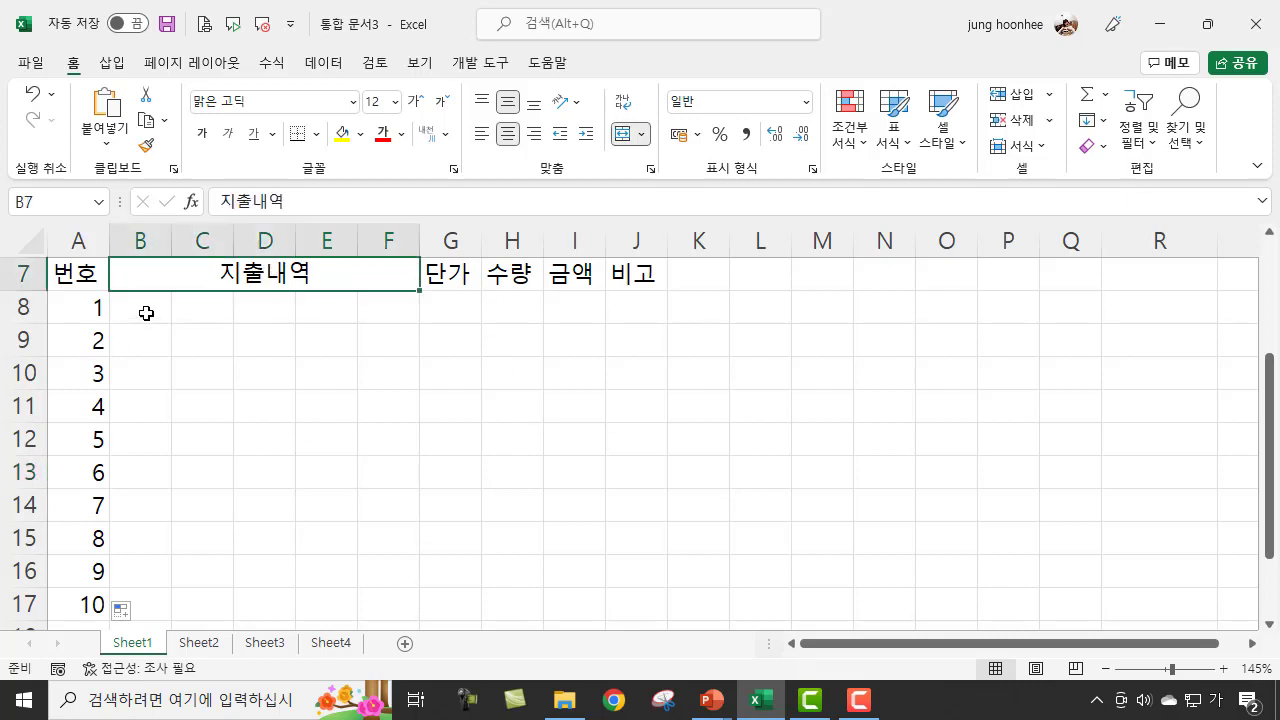
scroll(491, 542, "up", 1)
scroll(491, 542, "up", 1)
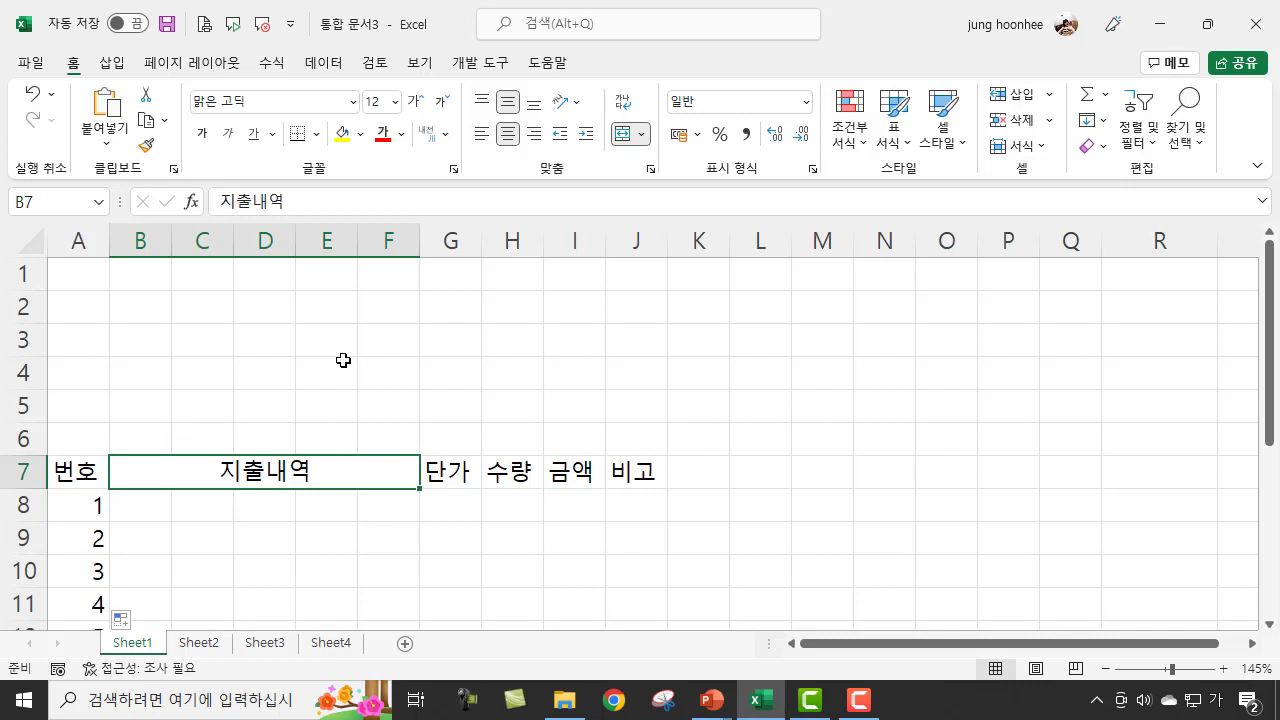
left_click(74, 440)
left_click_drag(74, 440, 627, 443)
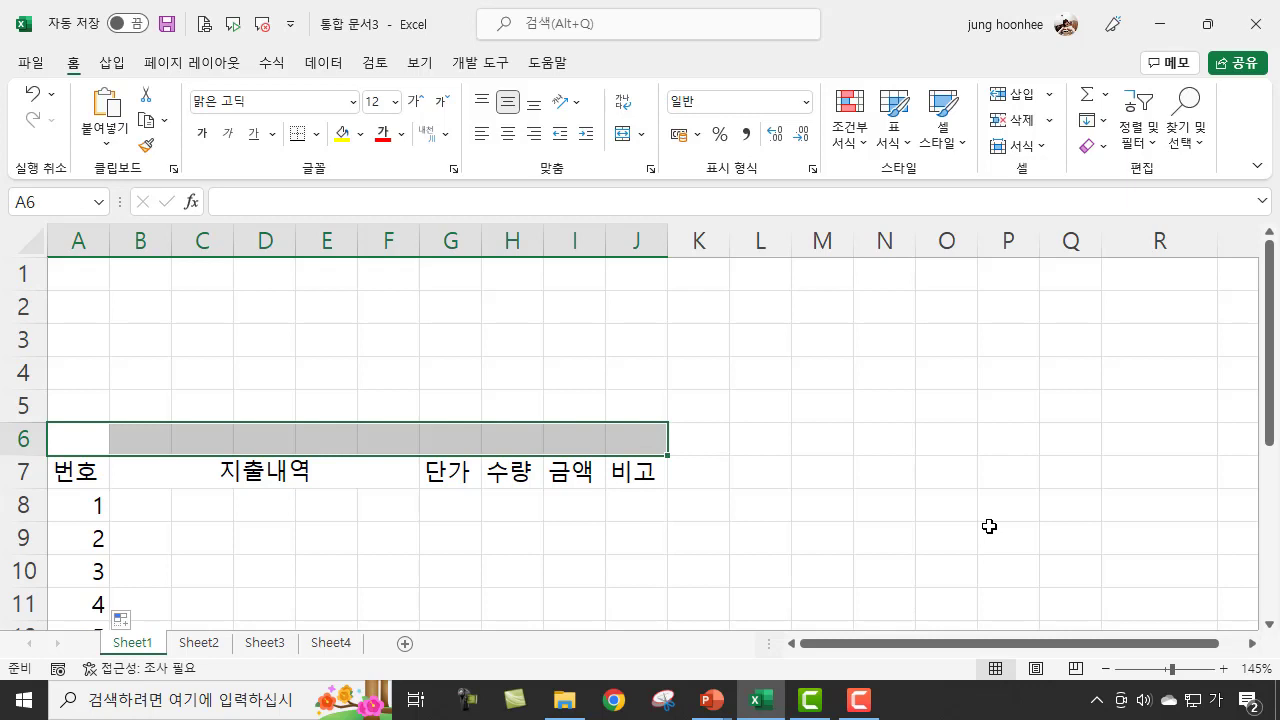
key("alt")
key("h")
key("m")
key("c")
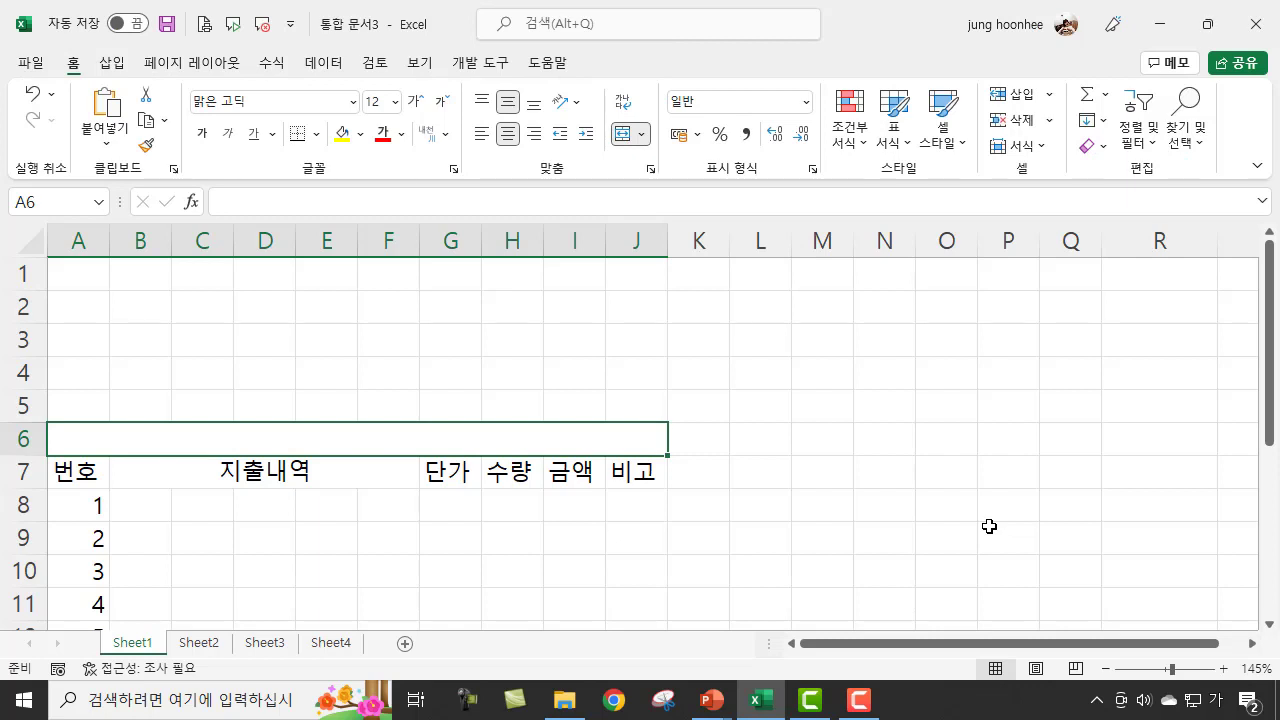
Enter the section title 청 구 내 역 in the merged cell A6:J6
type("청 구 내 ㅇ")
type("ㅕㄱ")
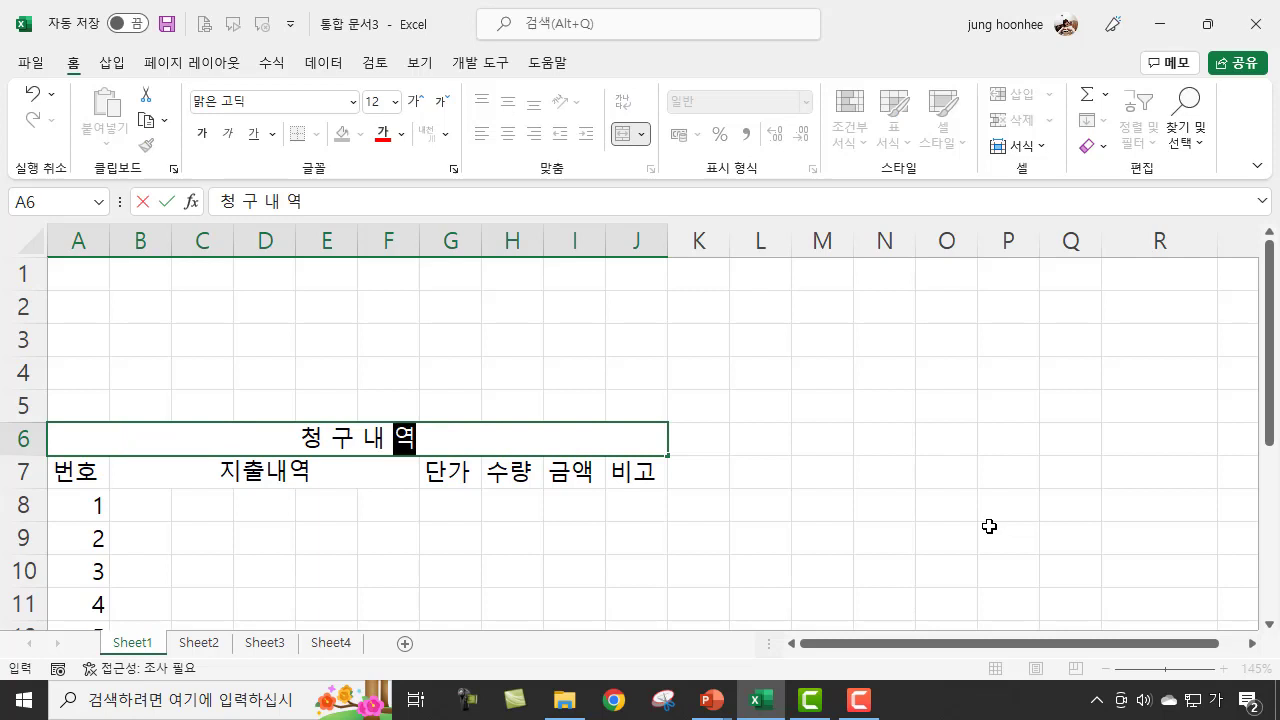
key("Return")
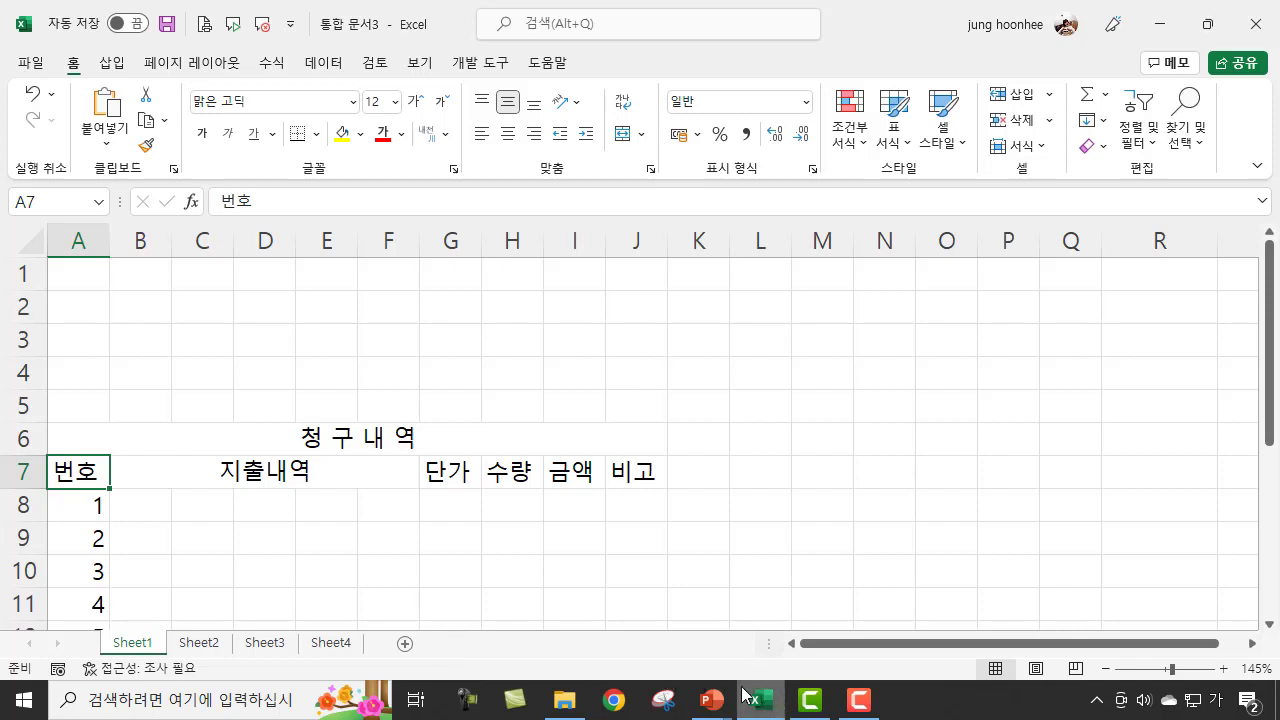
Switch to the PowerPoint slide show and mark the 청구인, 지출총액 and 청구내용 labels on the sample form with the pen
mouse_move(724, 708)
left_click(787, 606)
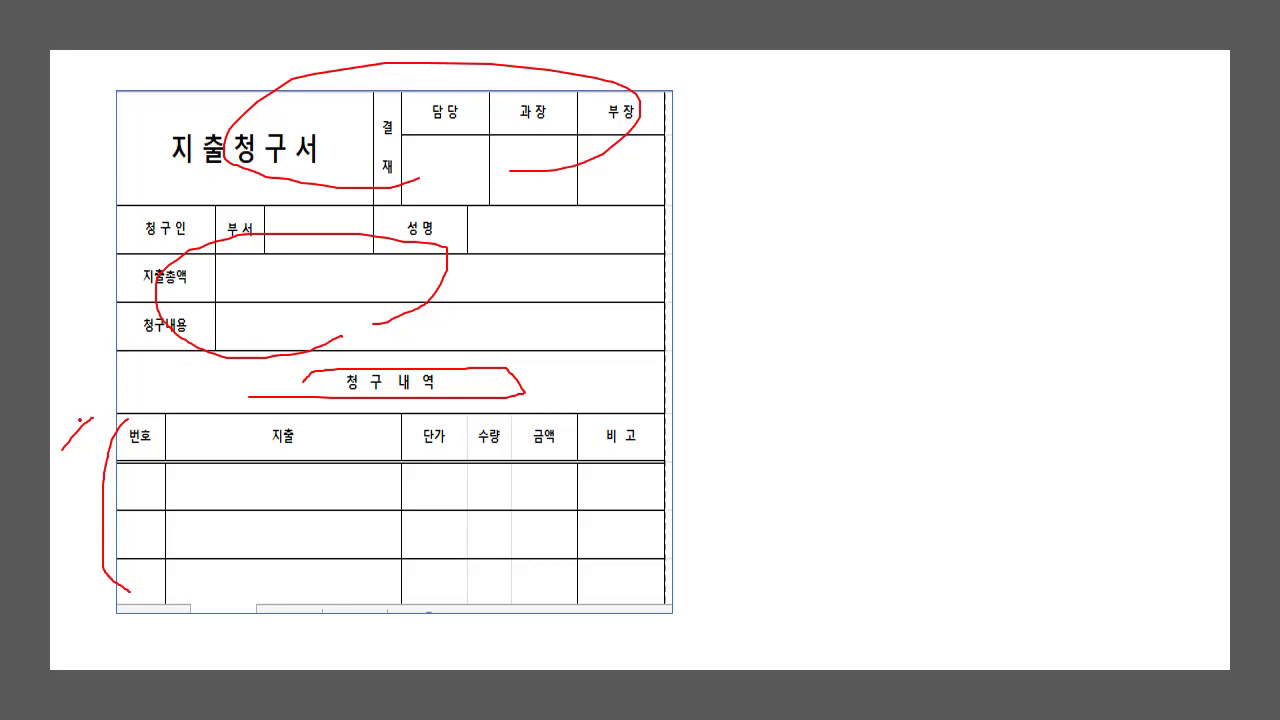
left_click_drag(51, 476, 50, 479)
mouse_move(171, 373)
left_mouse_down()
mouse_move(192, 388)
mouse_move(98, 268)
mouse_move(158, 212)
mouse_move(174, 214)
left_mouse_up()
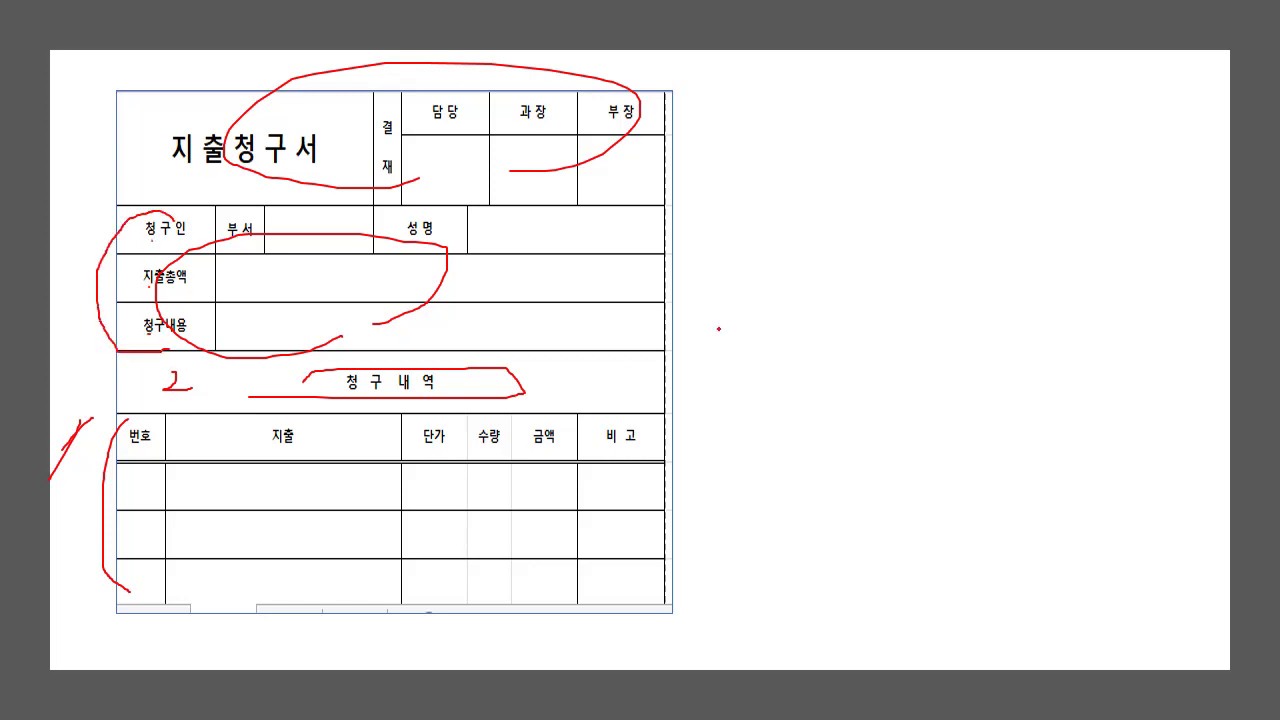
Erase all ink from the sample form slide
right_click(726, 204)
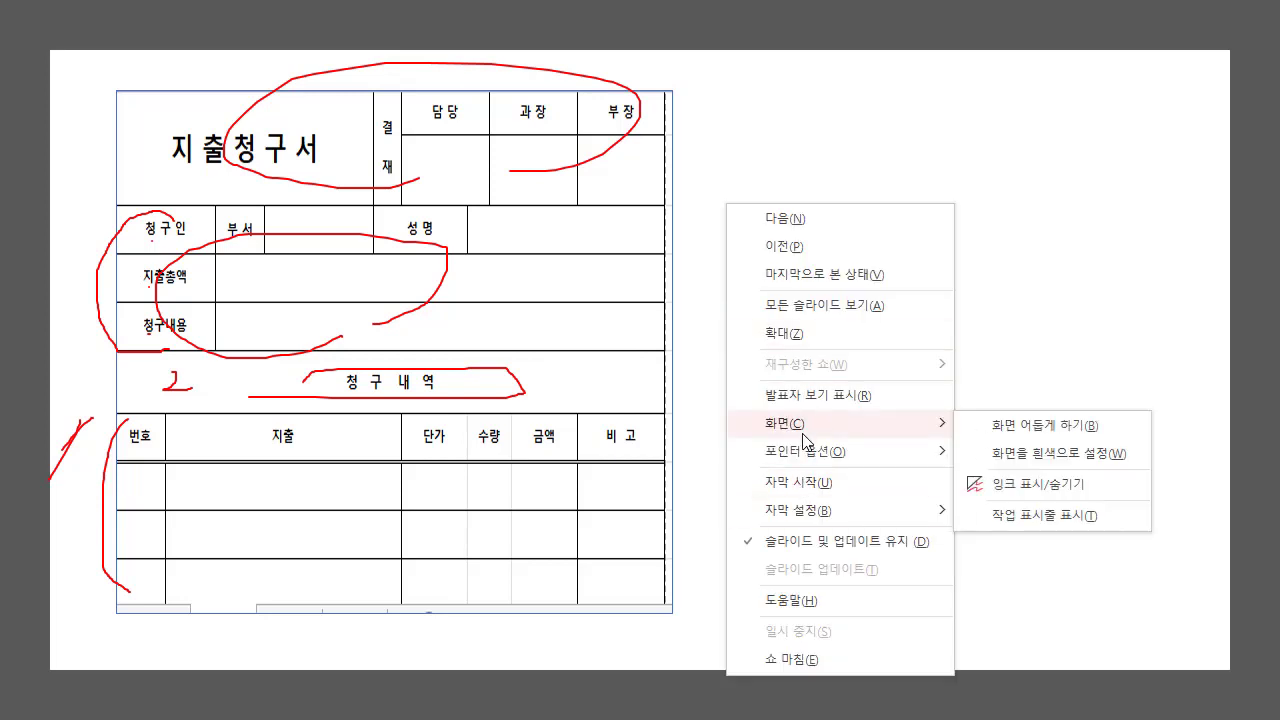
mouse_move(894, 449)
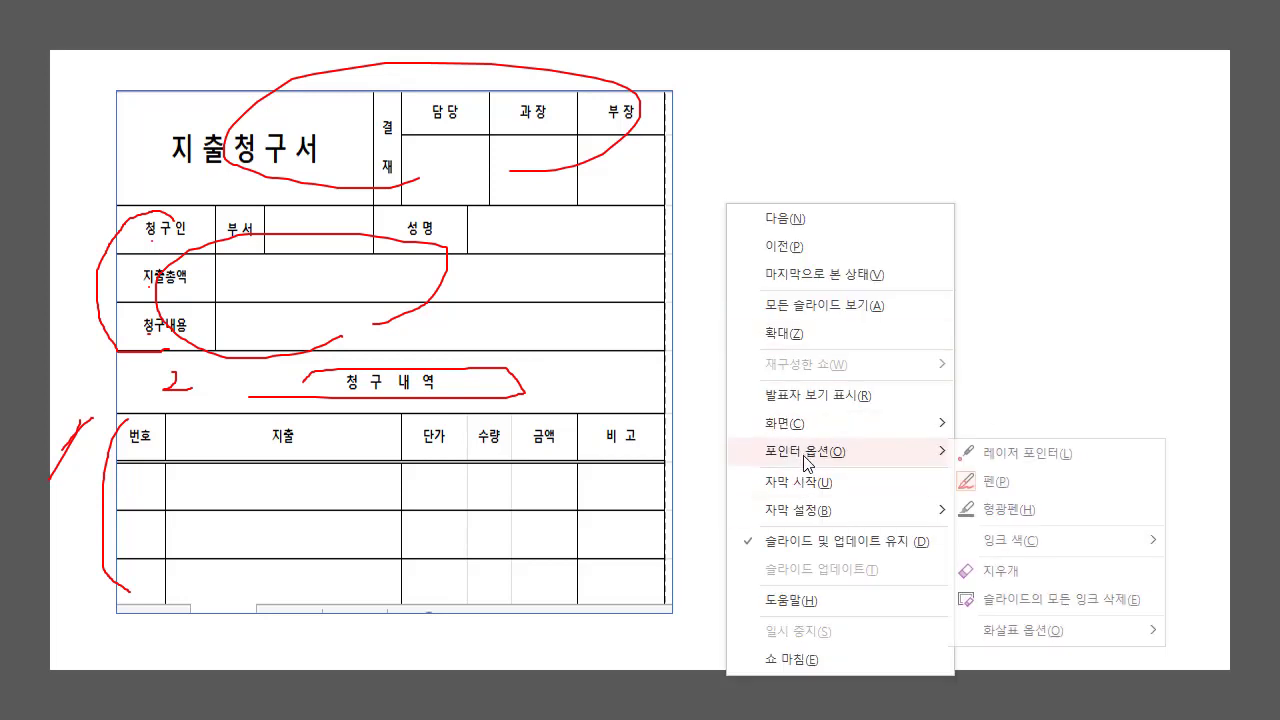
left_click(1092, 603)
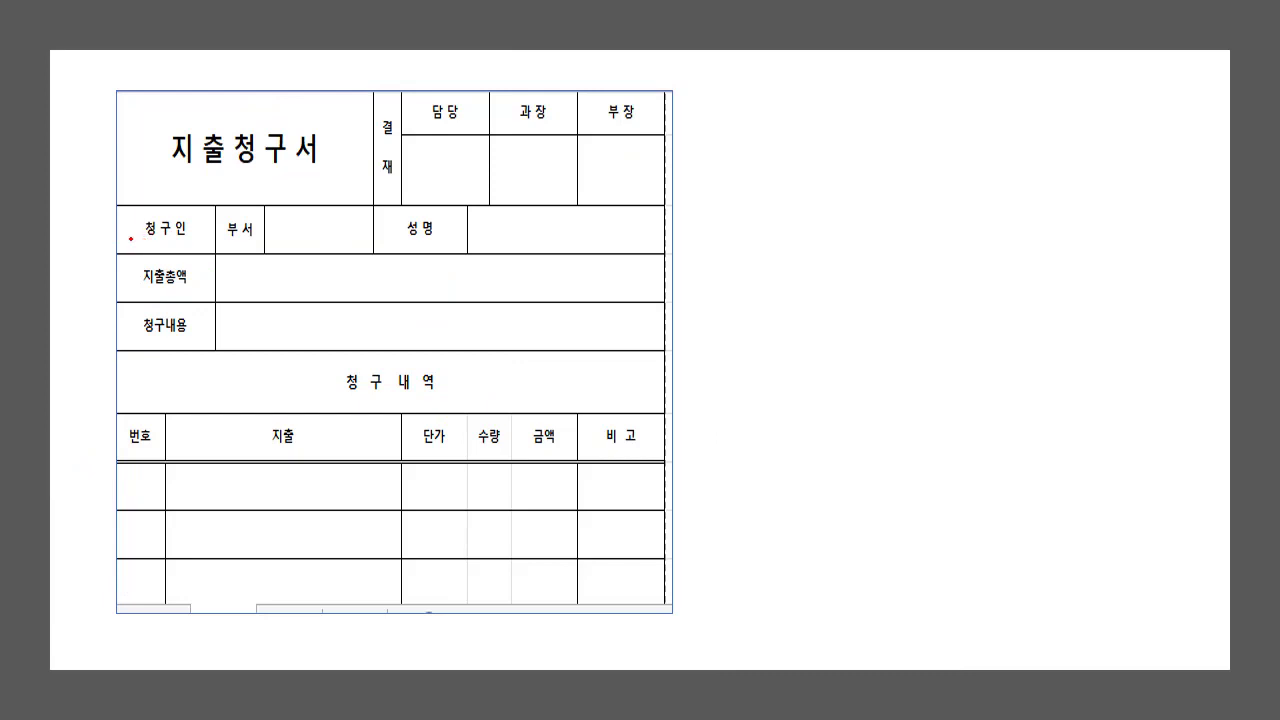
Underline the 청구인 row through 성명 and mark the 청구인 label's width above the 번호 and 지출 columns with the pen
left_click_drag(133, 241, 487, 239)
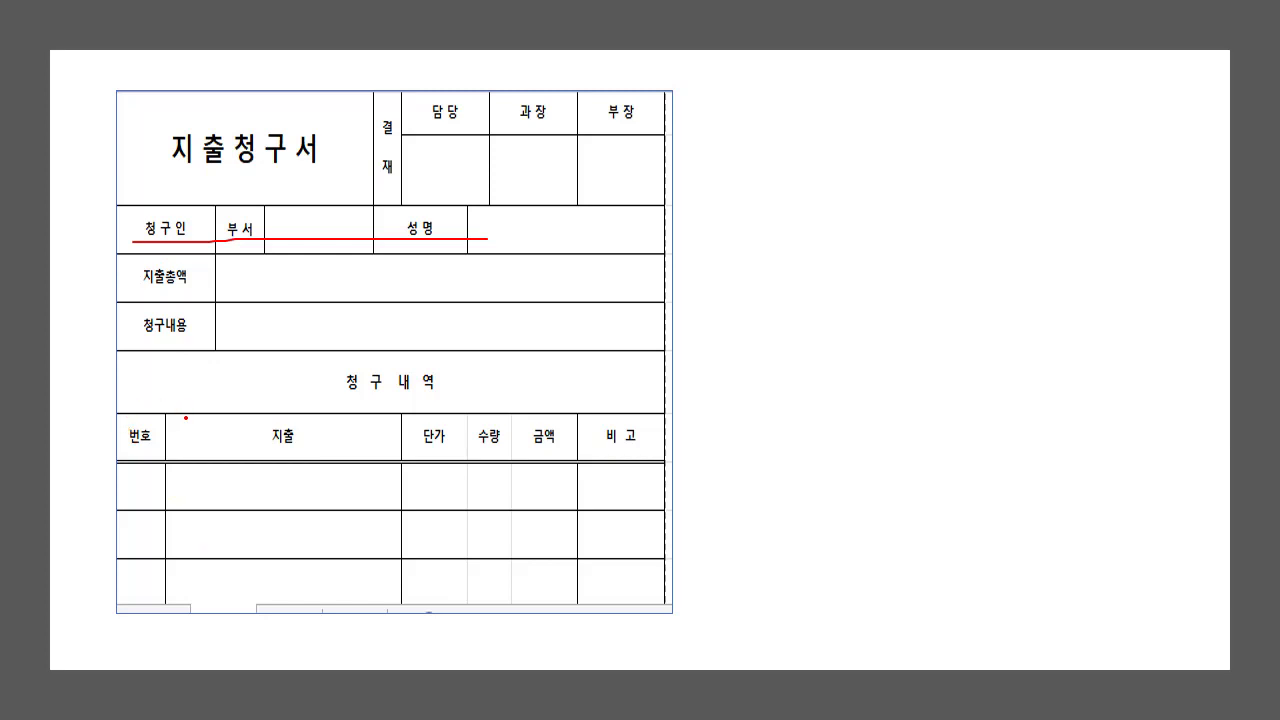
mouse_move(120, 409)
left_mouse_down()
mouse_move(189, 407)
mouse_move(209, 422)
left_mouse_up()
left_click_drag(212, 343, 201, 461)
Return to the Excel workbook and enter the label 청구인 in cell A3
right_click(781, 244)
mouse_move(858, 430)
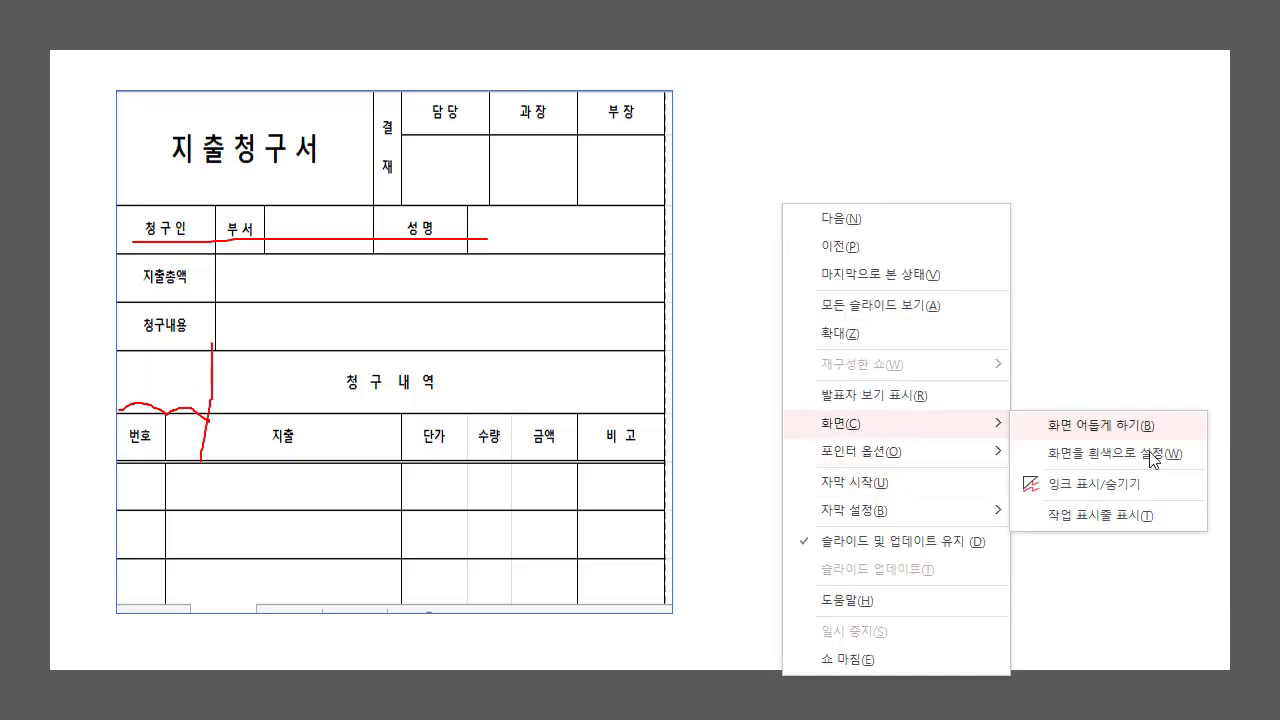
left_click(1124, 516)
left_click(761, 700)
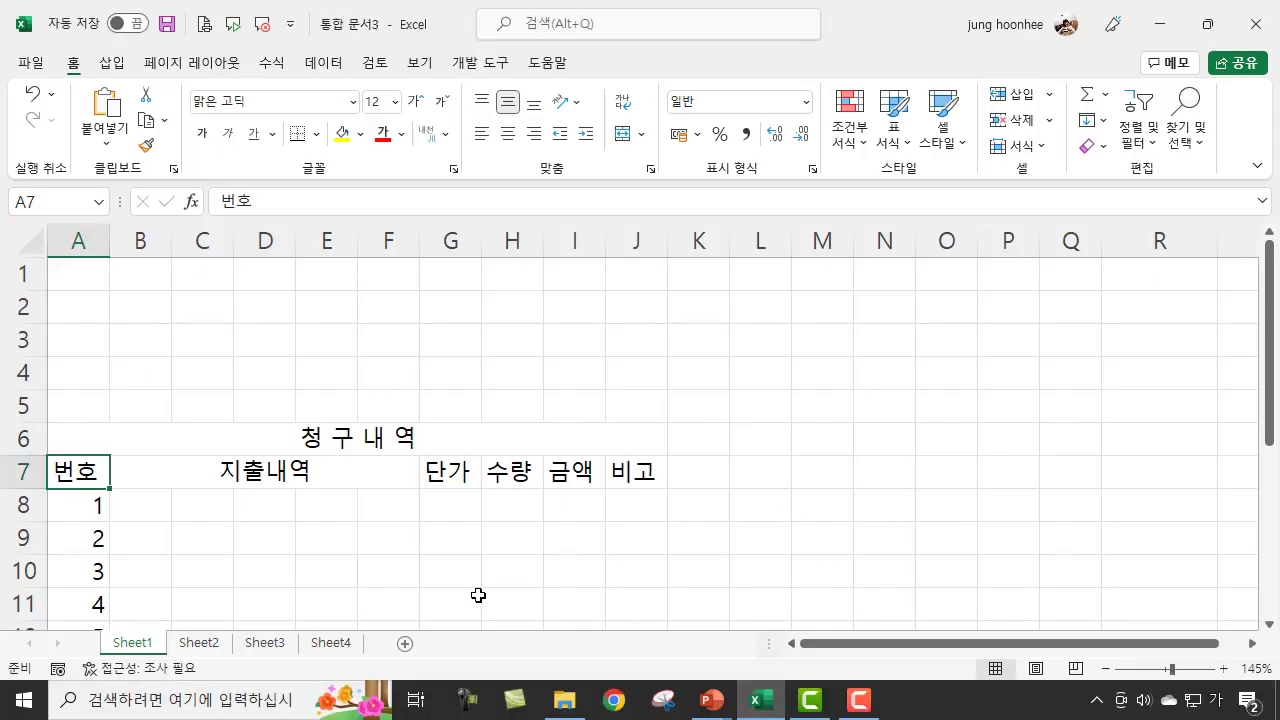
left_click(77, 408)
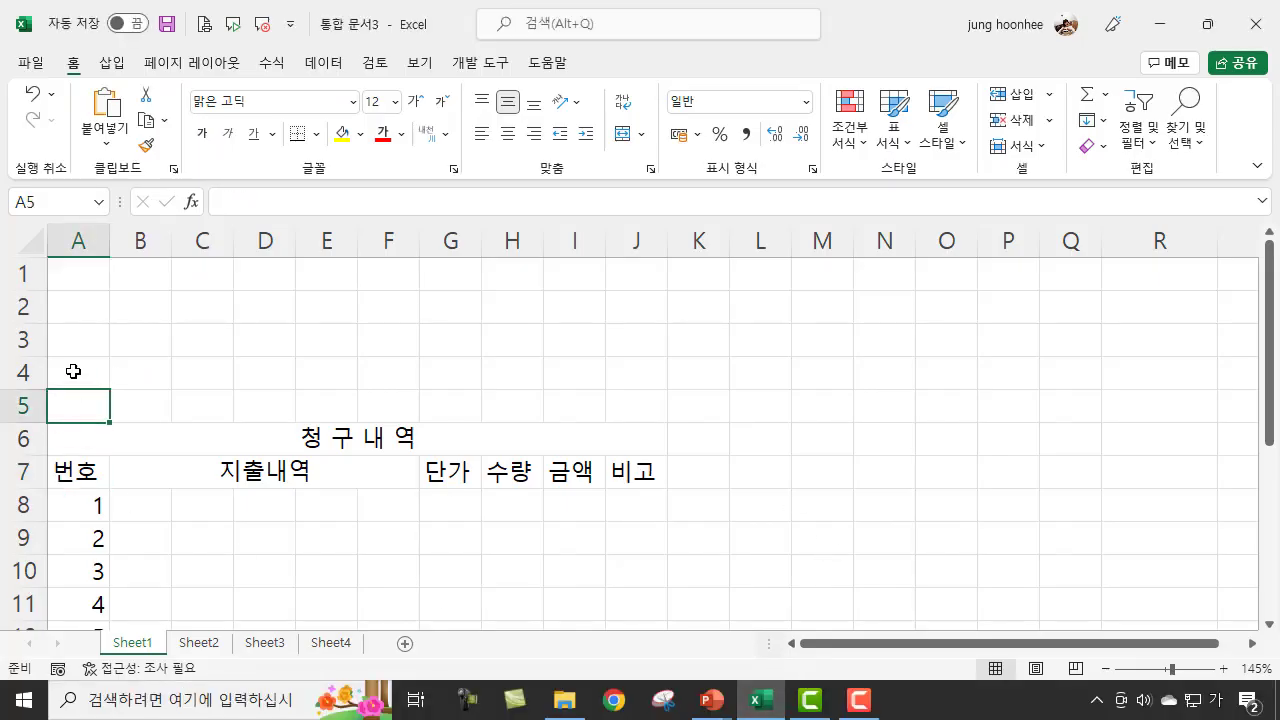
left_click(73, 371)
left_click(74, 335)
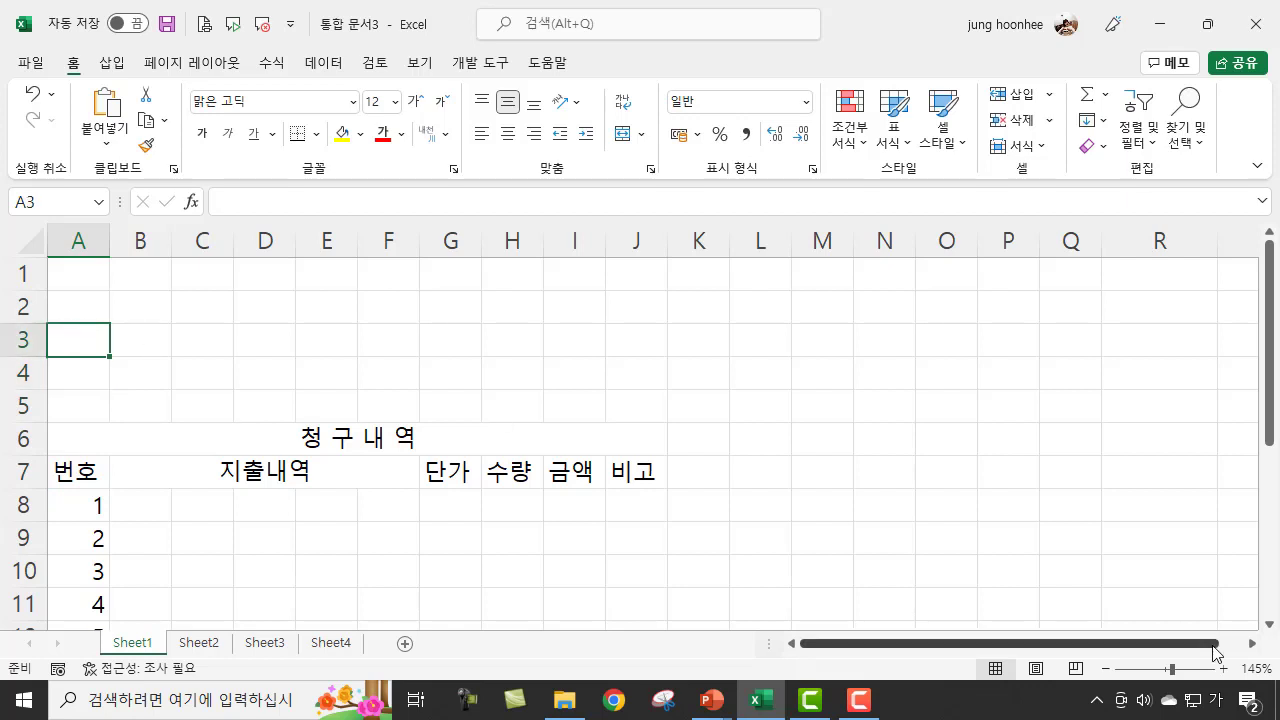
type("청구인")
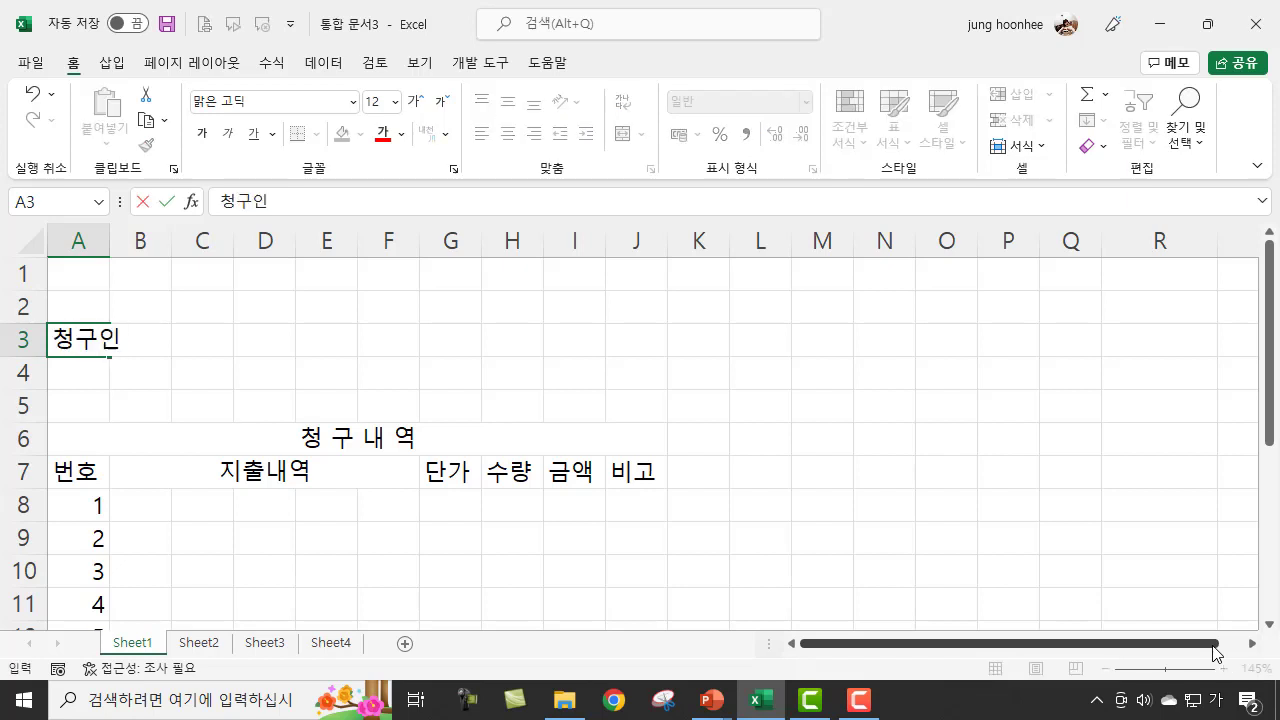
left_click(408, 560)
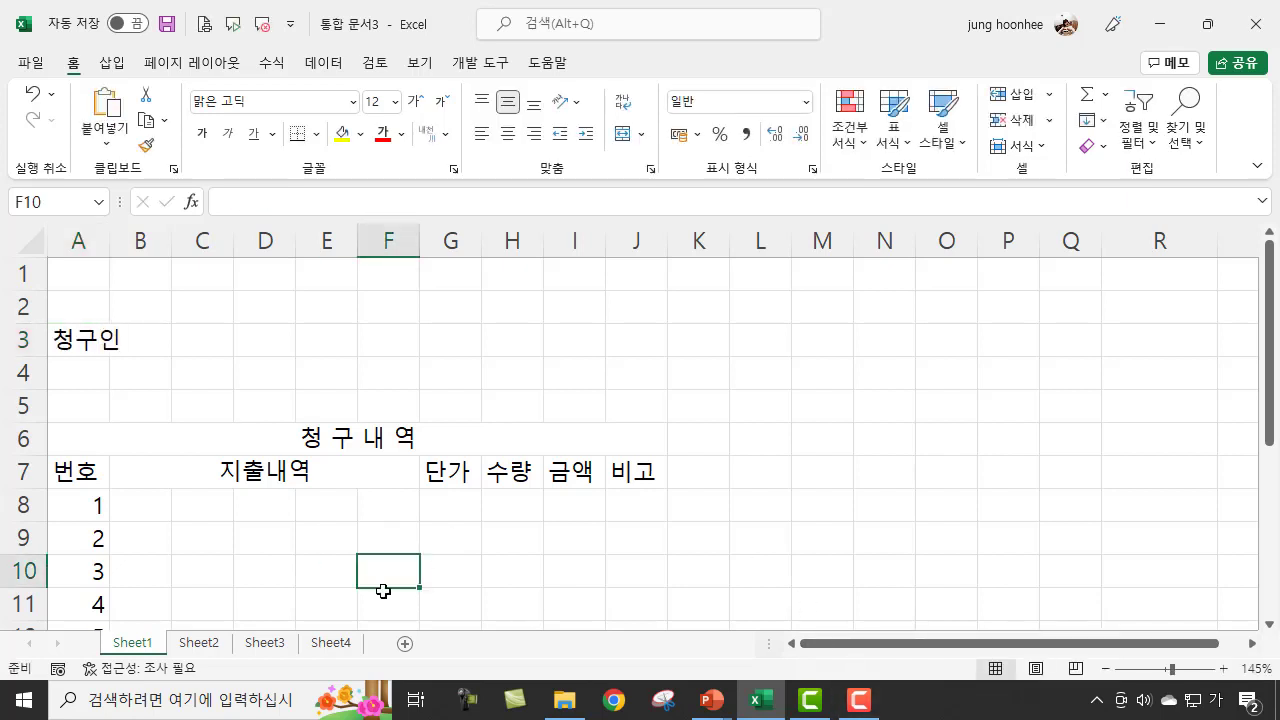
Merge and center cells A3:B3 containing the 청구인 label
left_click(86, 470)
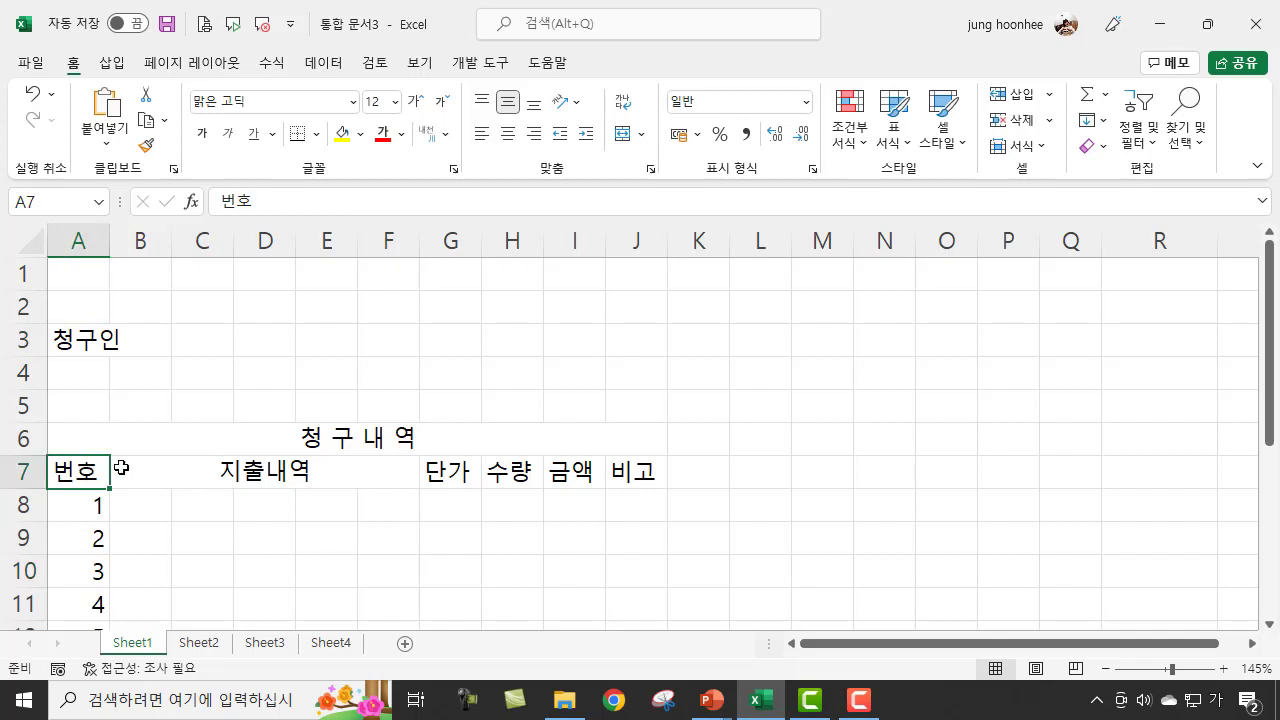
left_click(138, 466)
left_click_drag(62, 340, 143, 338)
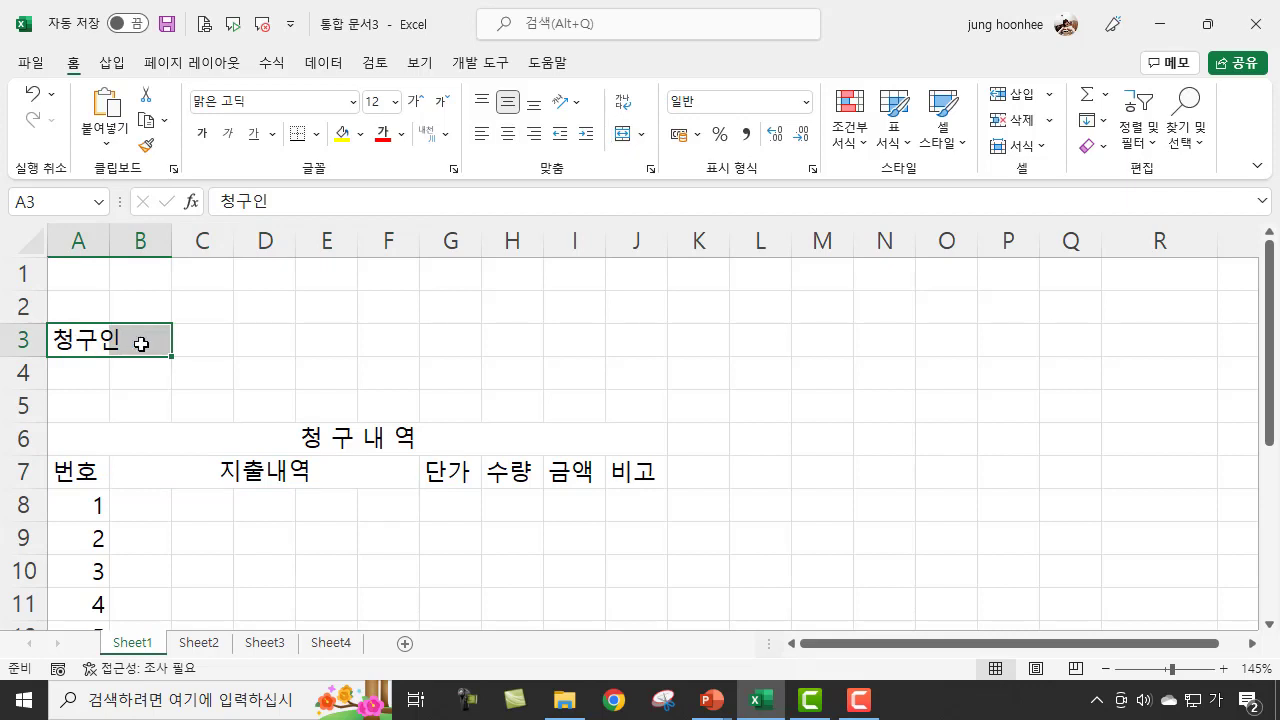
key("alt")
key("h")
key("m")
key("c")
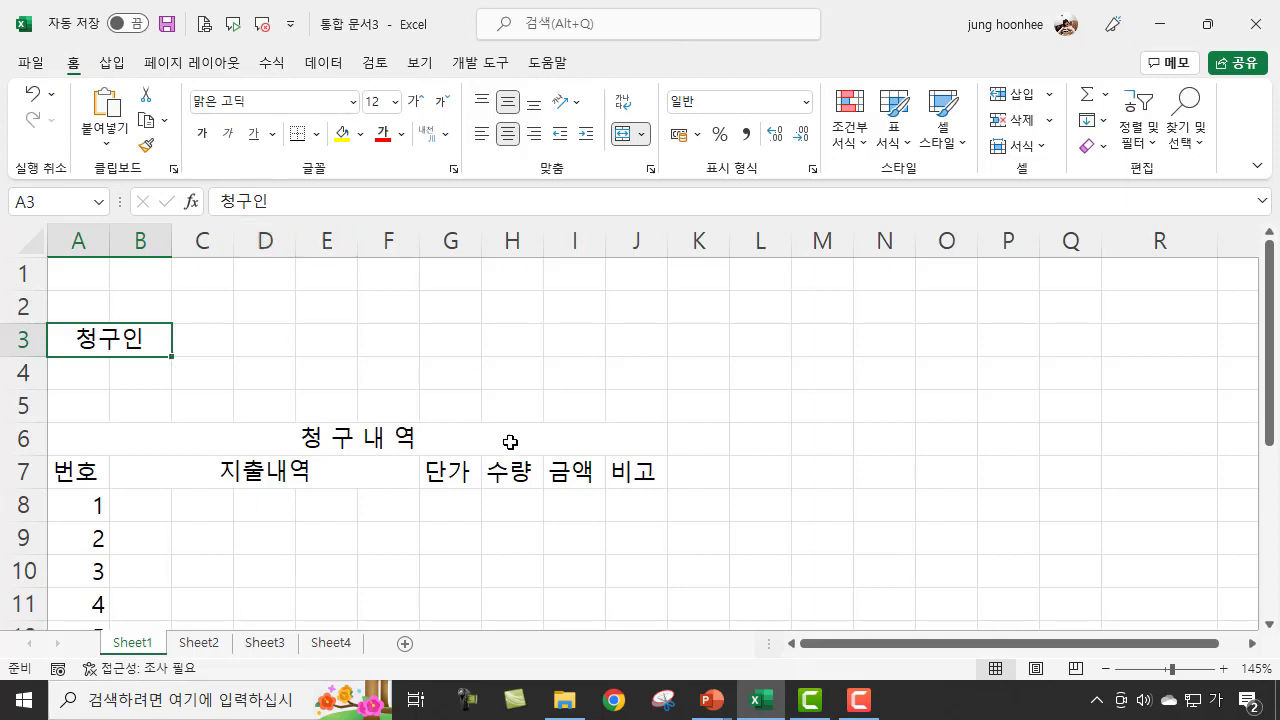
Enter the label 부서 in cell C3 beside 청구인
left_click(212, 336)
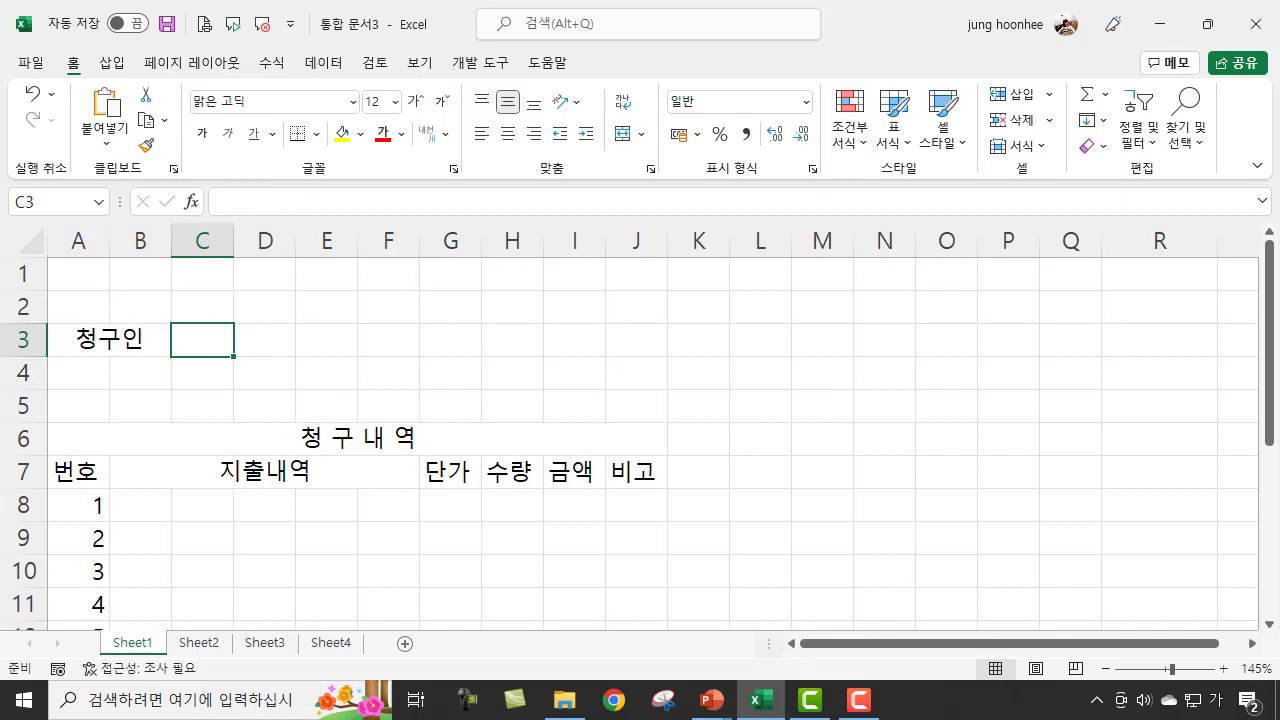
type("부서")
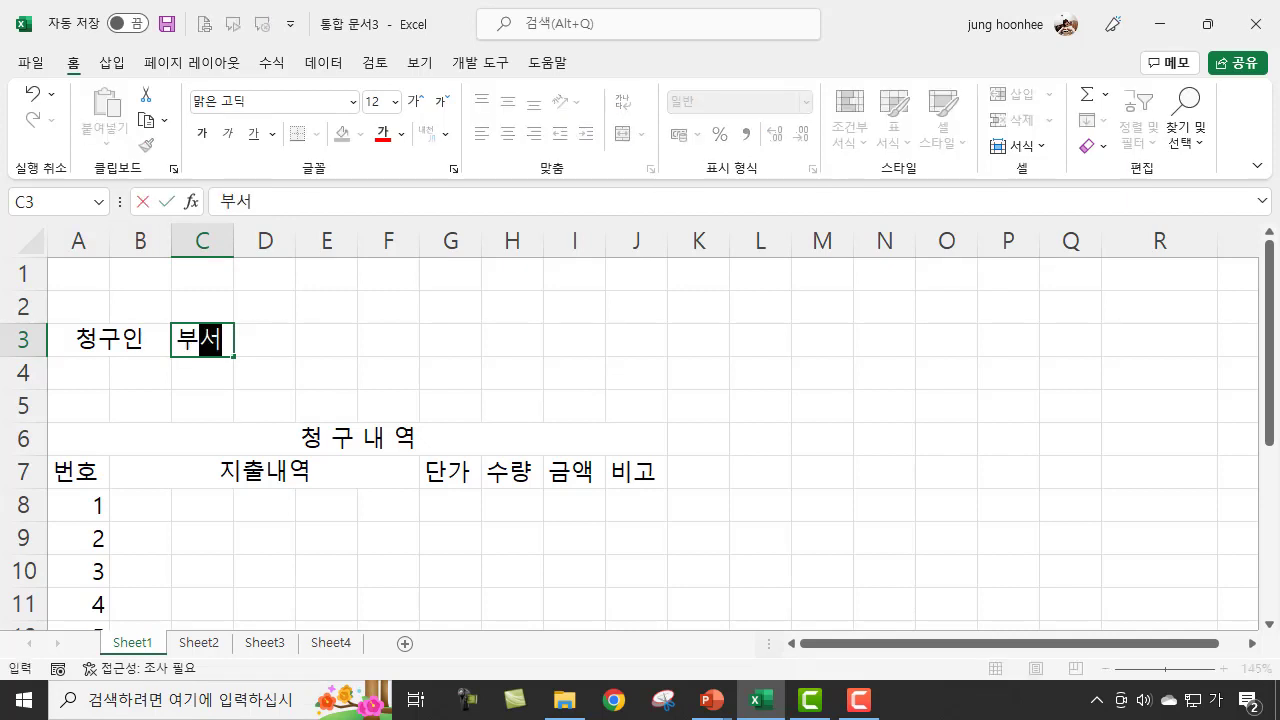
key("Return")
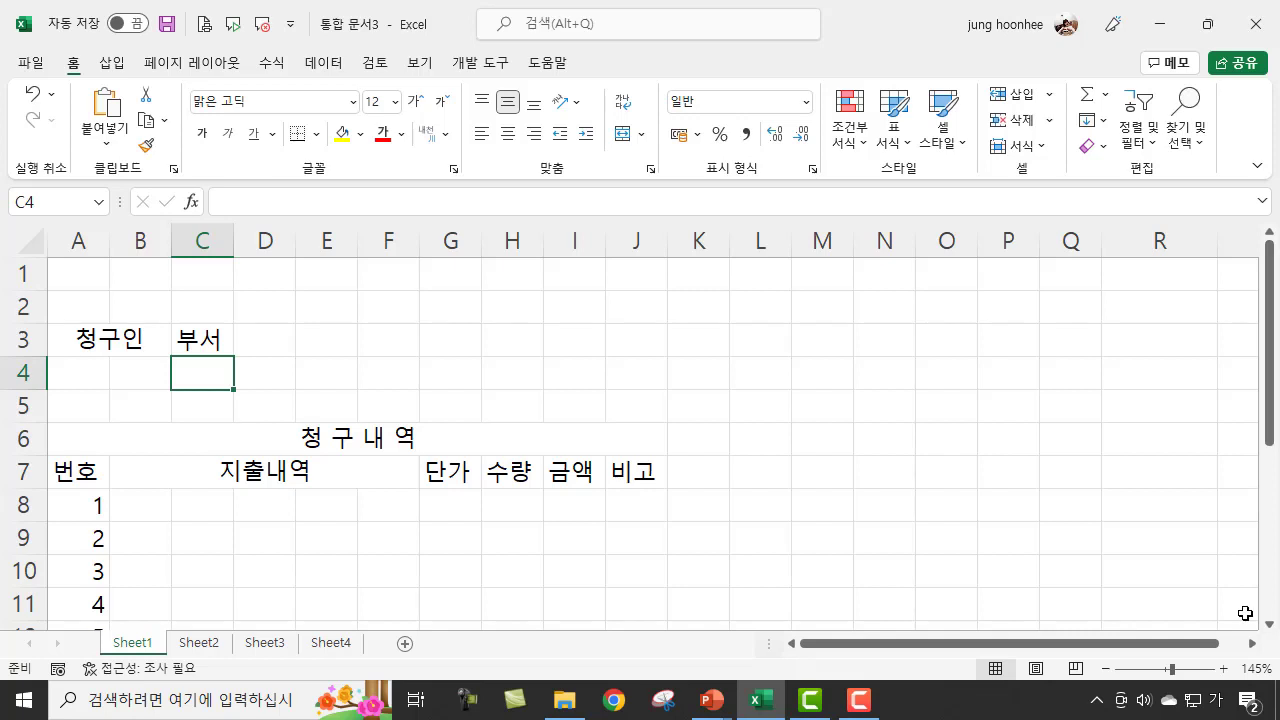
left_click(263, 342)
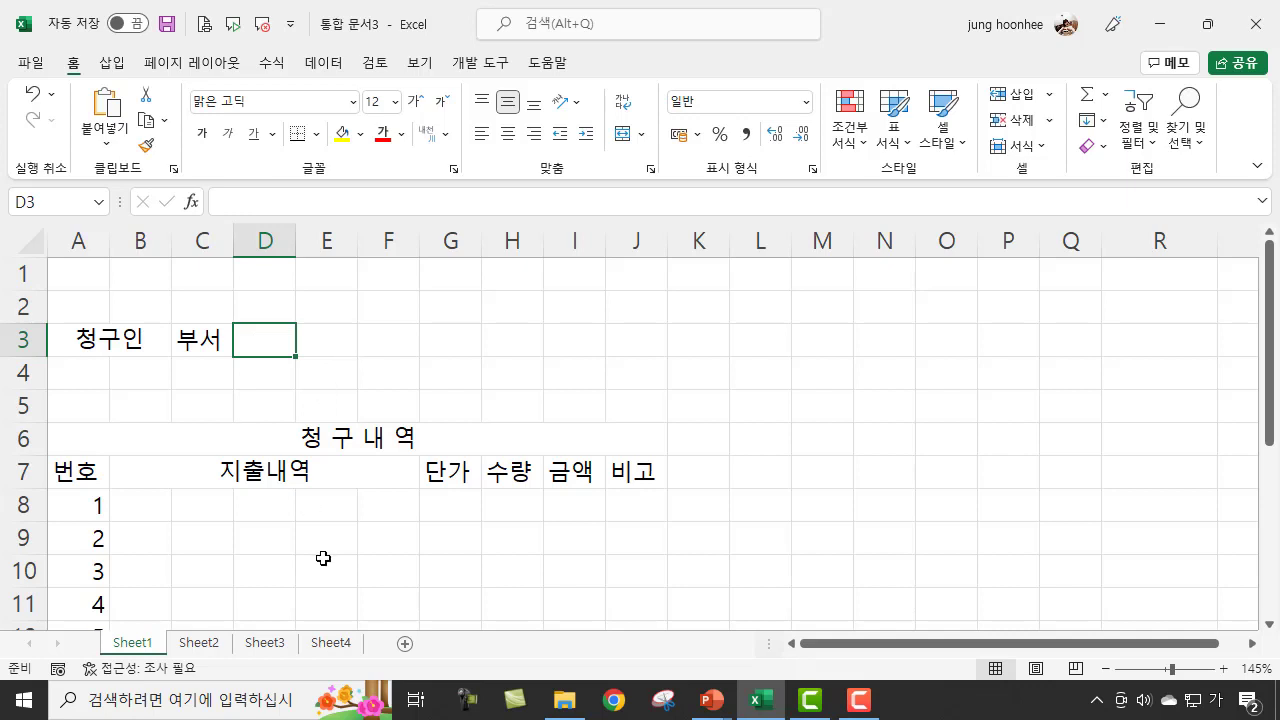
Merge and center the blank cells D3:E3 beside the 부서 label
left_click(265, 475)
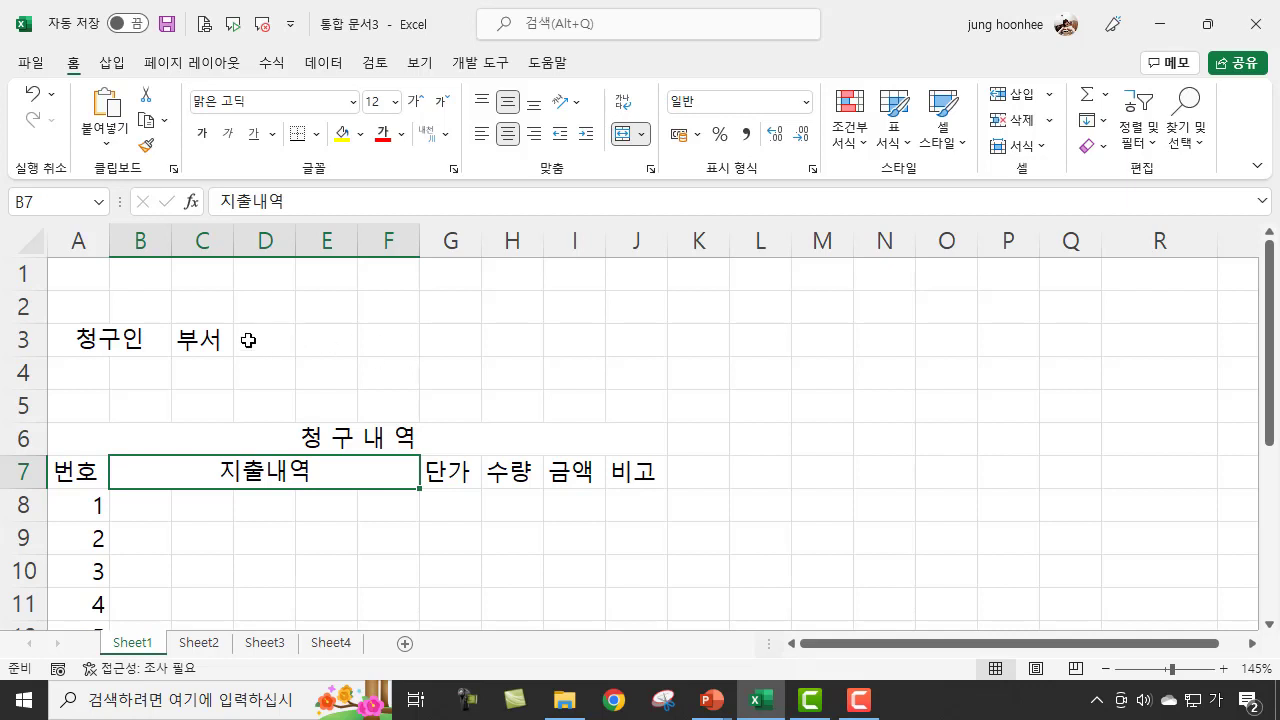
left_click_drag(263, 340, 321, 341)
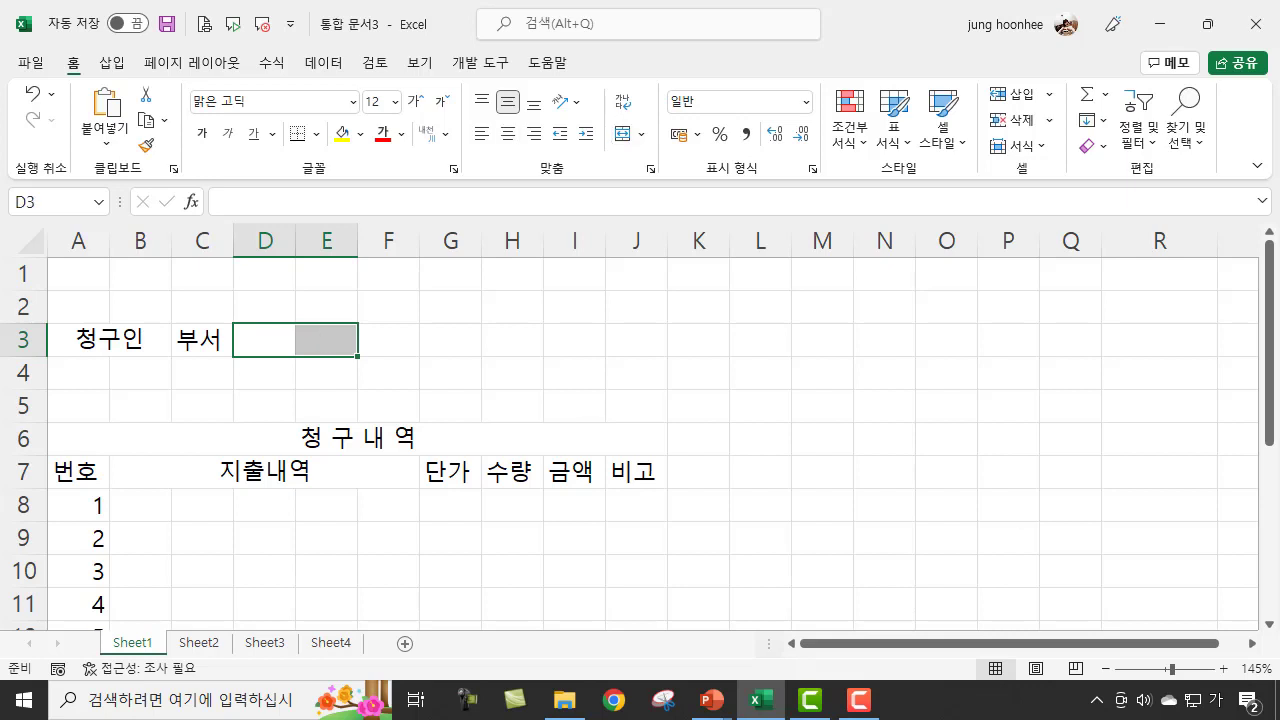
key("alt")
key("h")
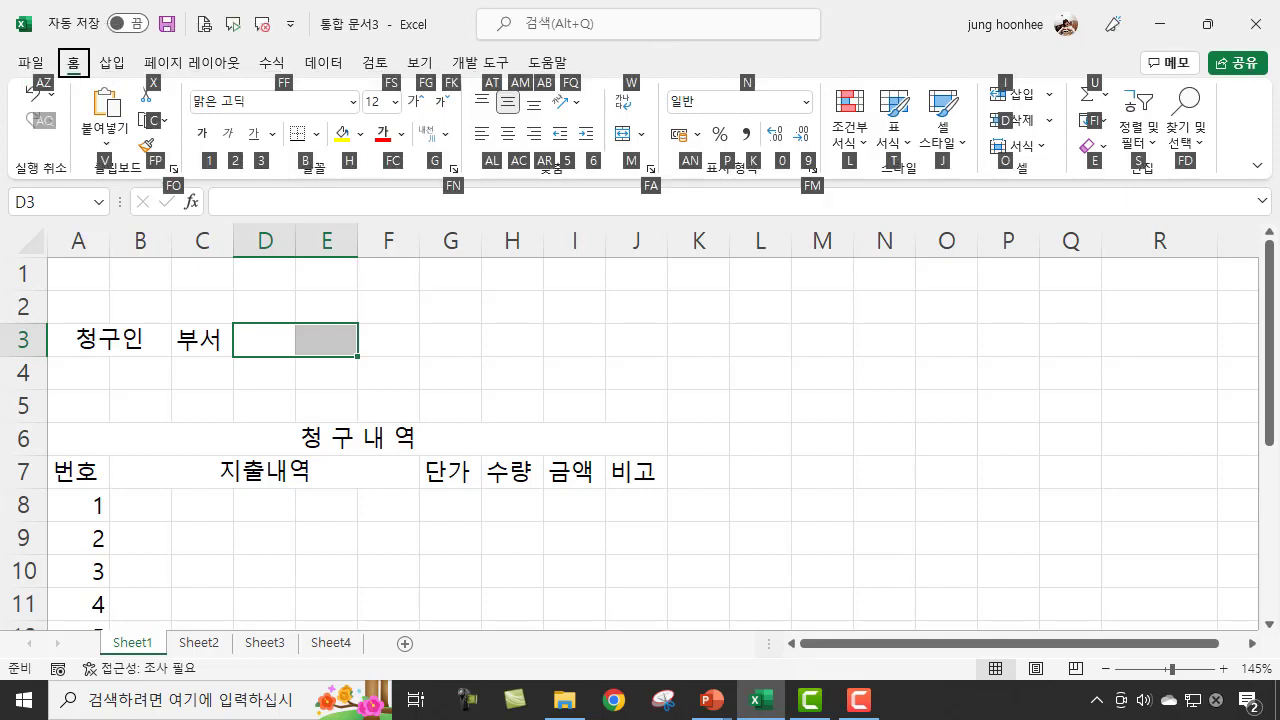
key("m")
key("c")
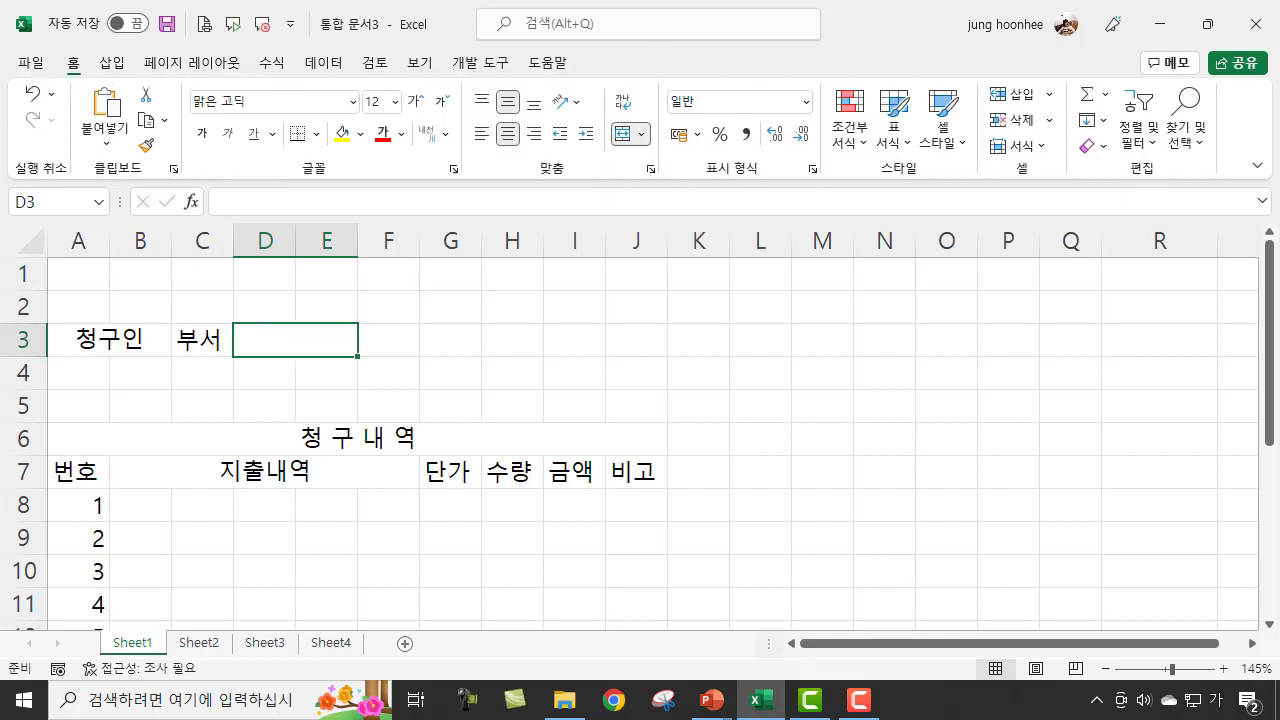
Copy the merged formatting of D3:E3 onto cells F3:G3 with Format Painter
left_click(389, 338)
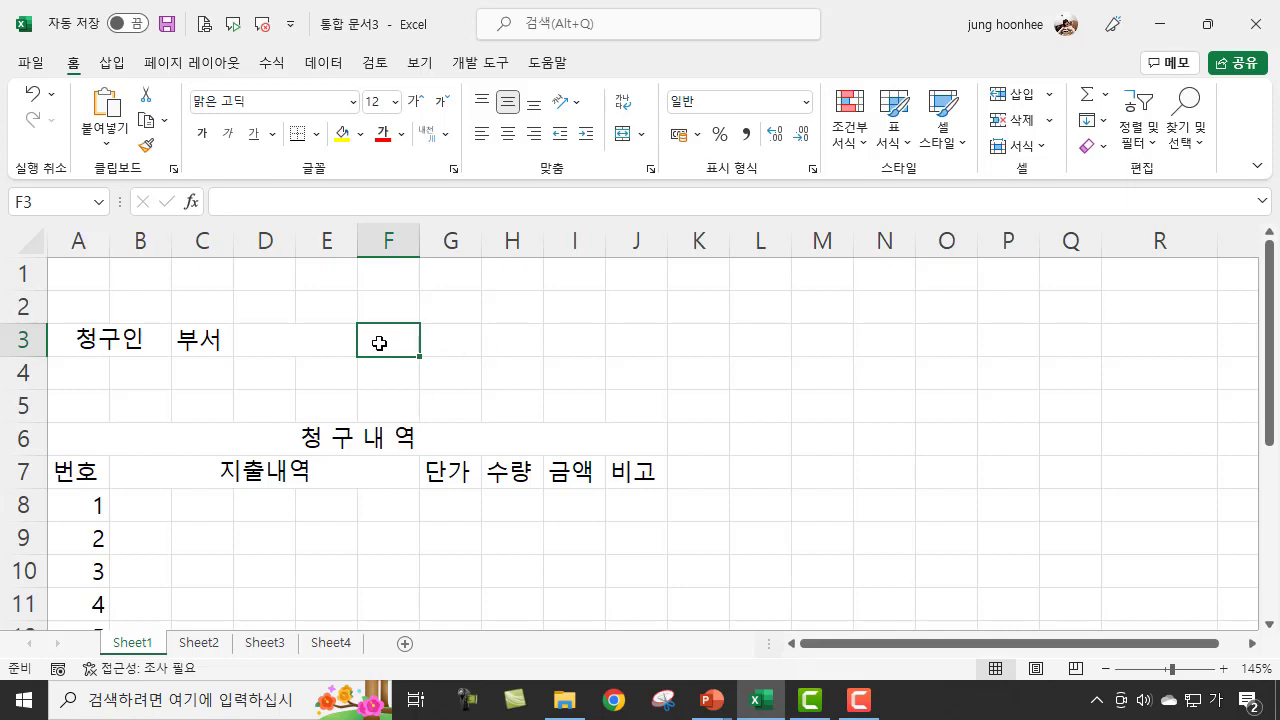
left_click_drag(380, 339, 454, 343)
left_click(511, 345)
left_click(283, 337)
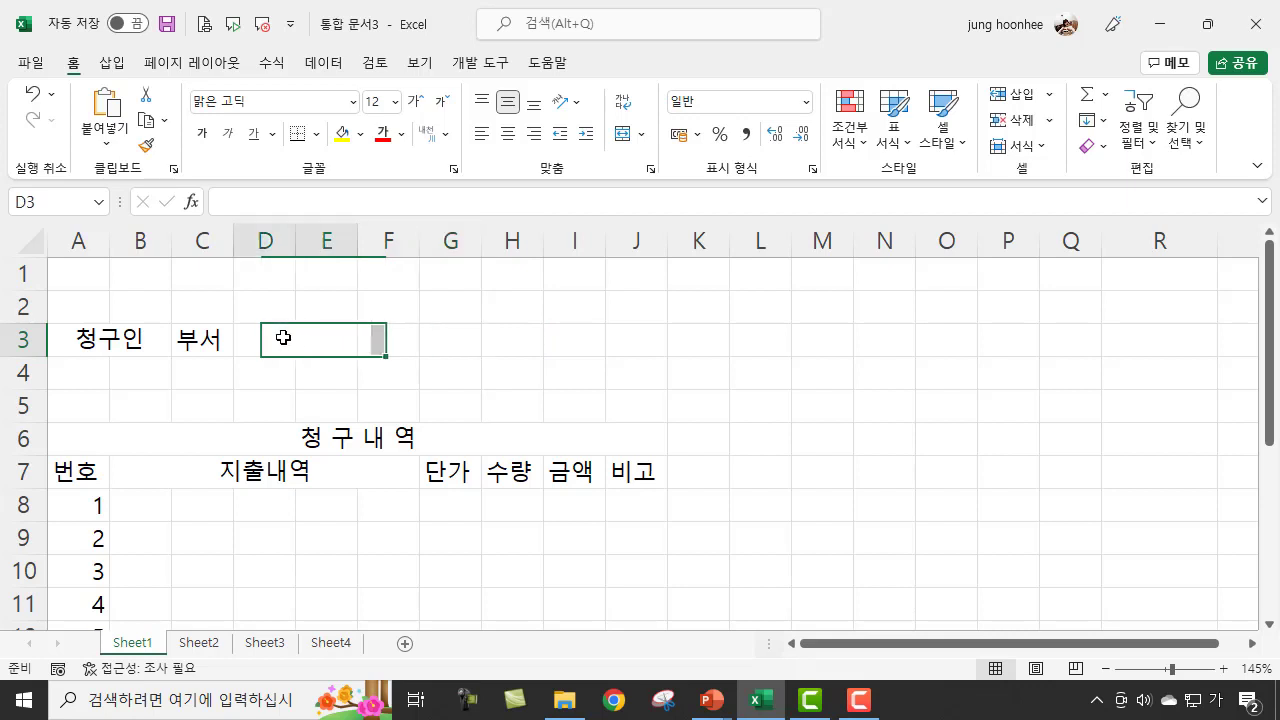
left_click(403, 344)
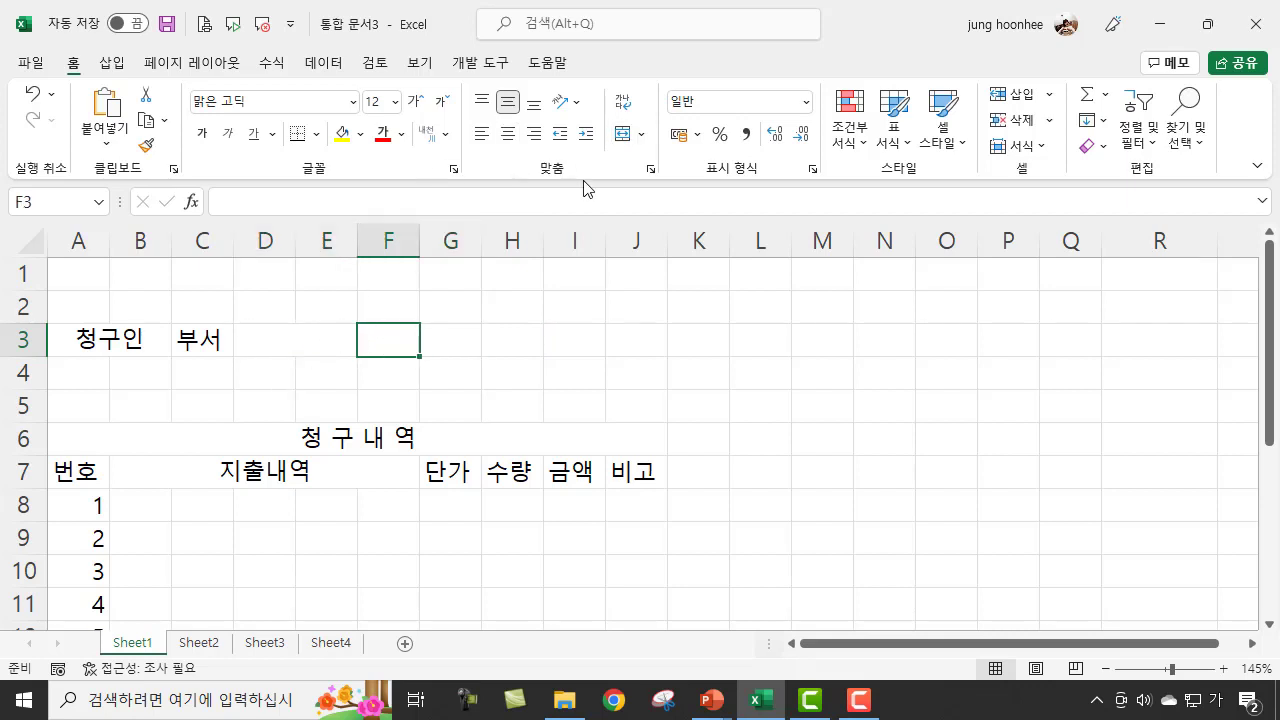
left_click_drag(374, 340, 430, 342)
left_click(314, 337)
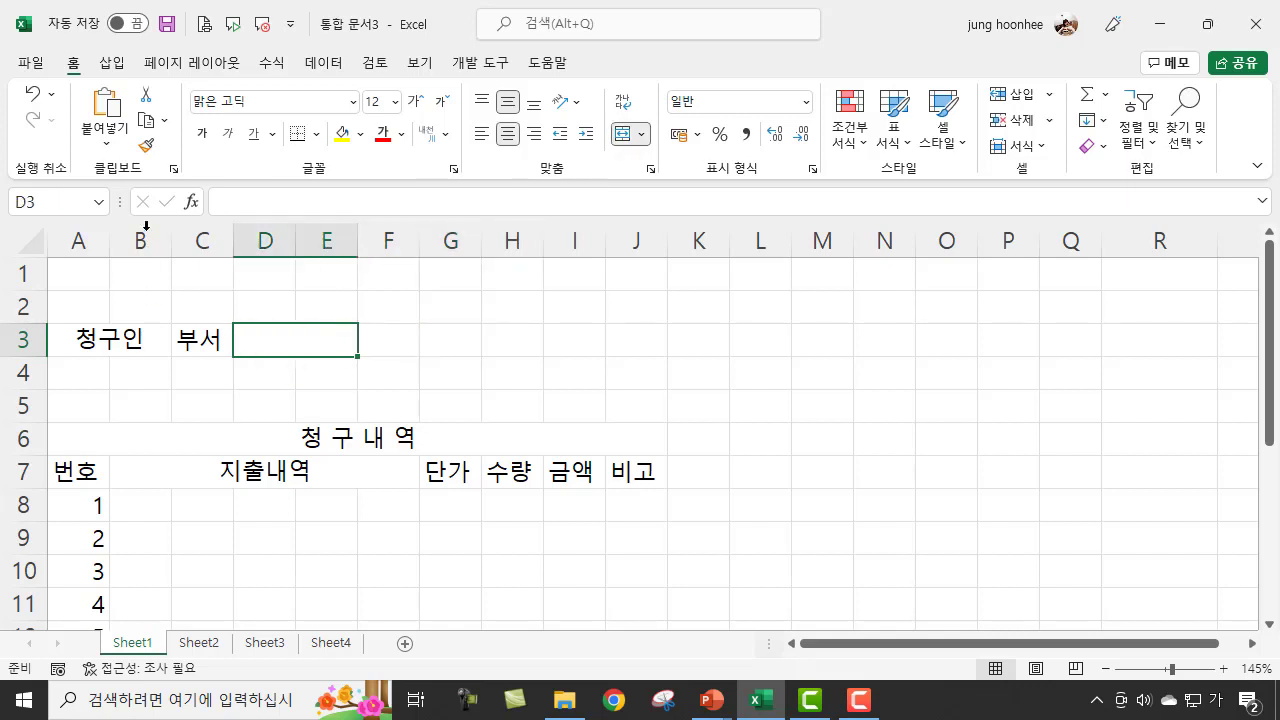
left_click(147, 150)
left_click(394, 343)
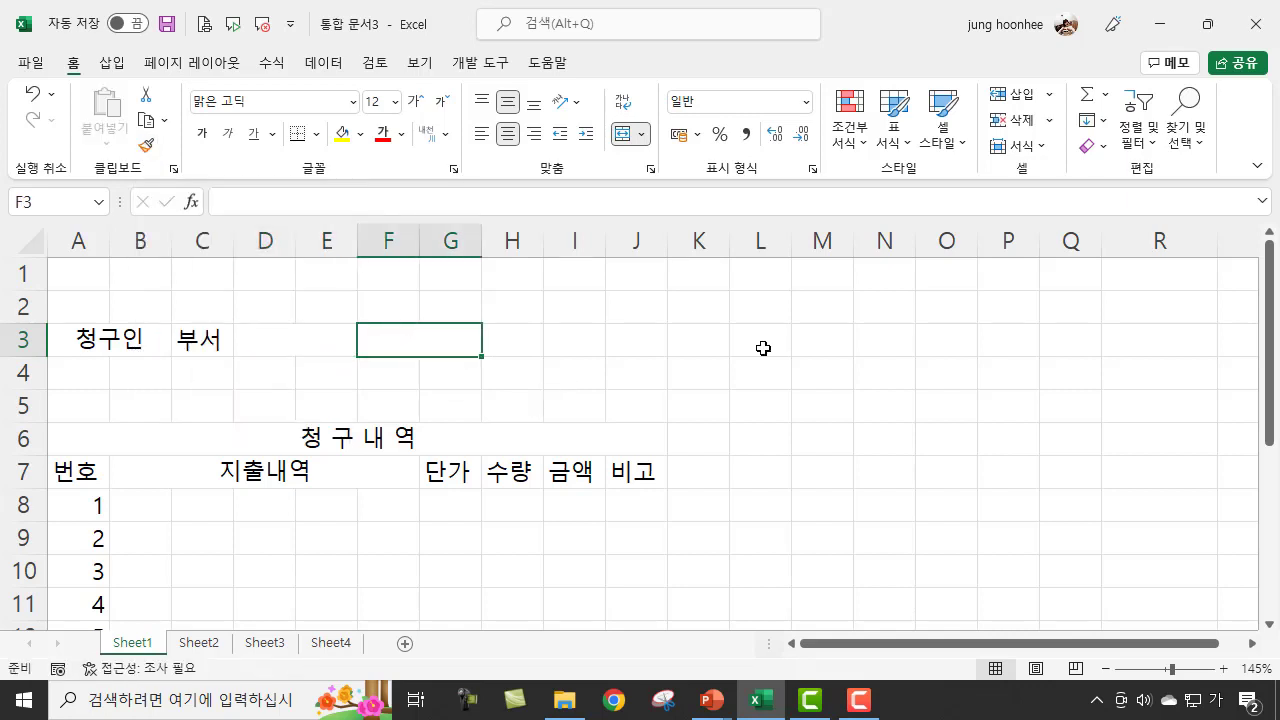
Enter the label 이름 in the merged cell F3:G3
left_click(375, 415)
left_click(404, 345)
type("이름")
key("Return")
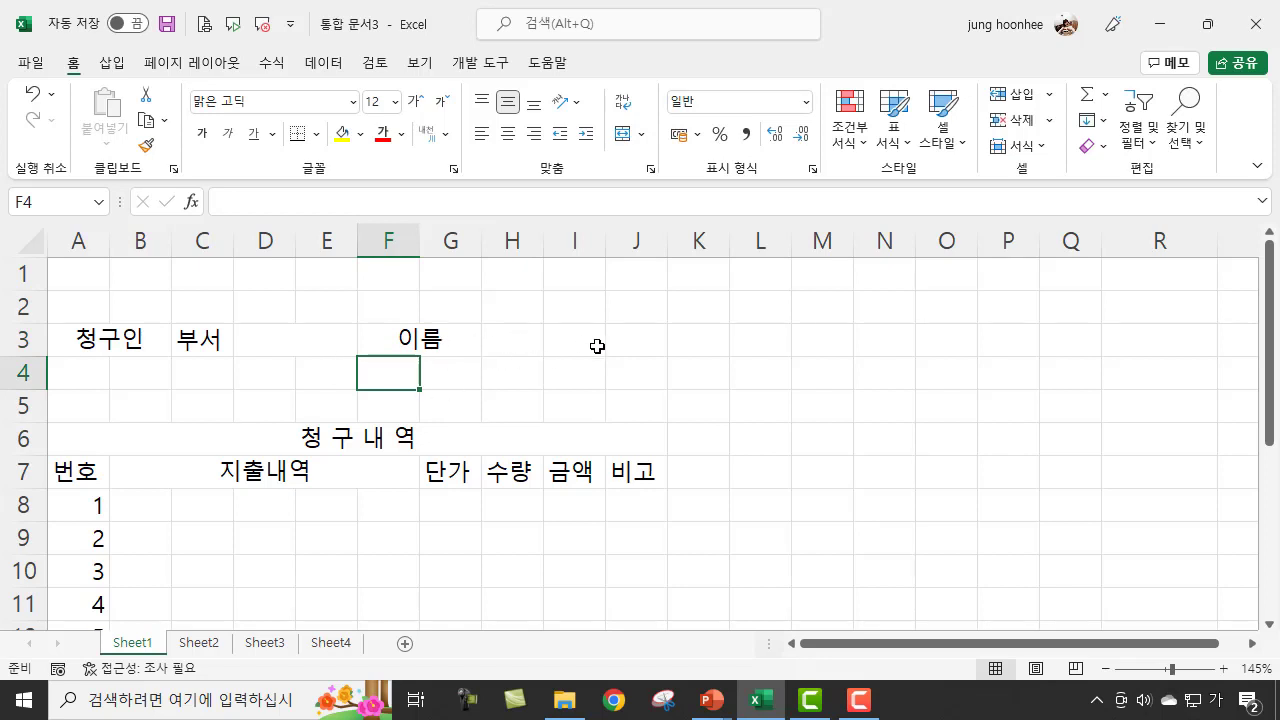
Merge and center the blank cells H3:J3 beside the 이름 label, ending at the 비고 column
left_click(656, 350)
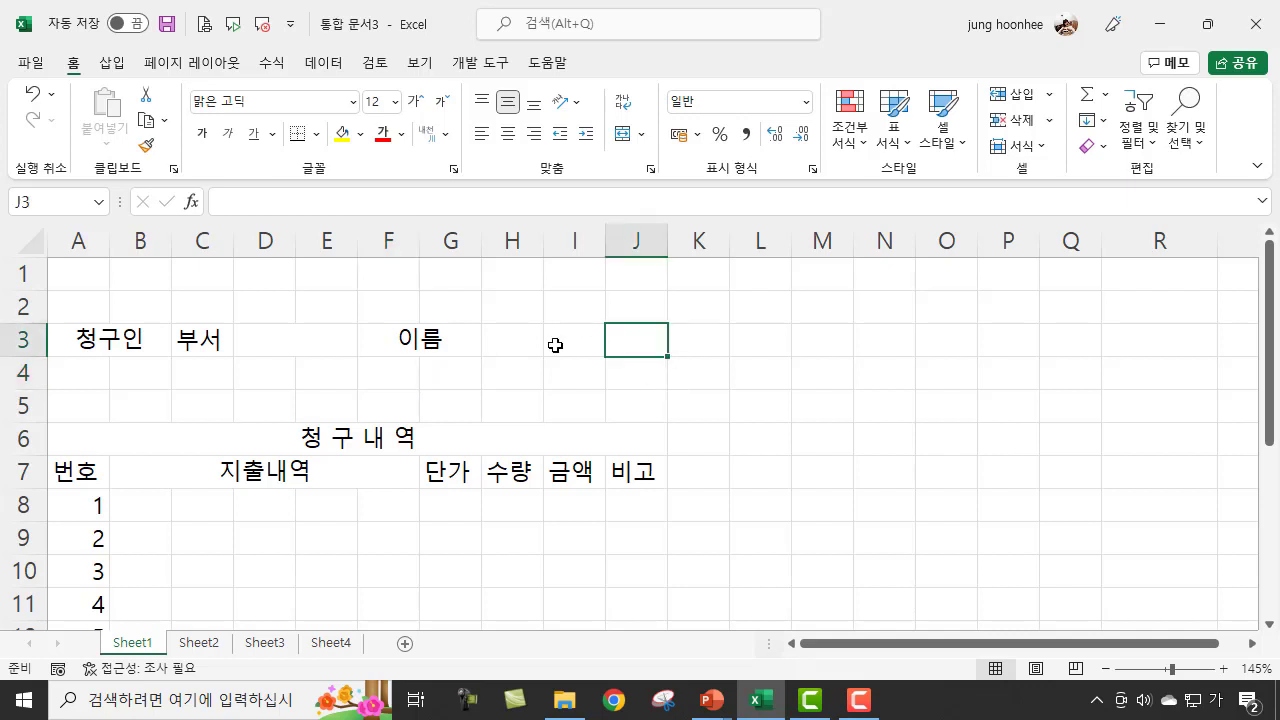
left_click(646, 471)
left_click(634, 339)
left_click_drag(509, 341, 631, 343)
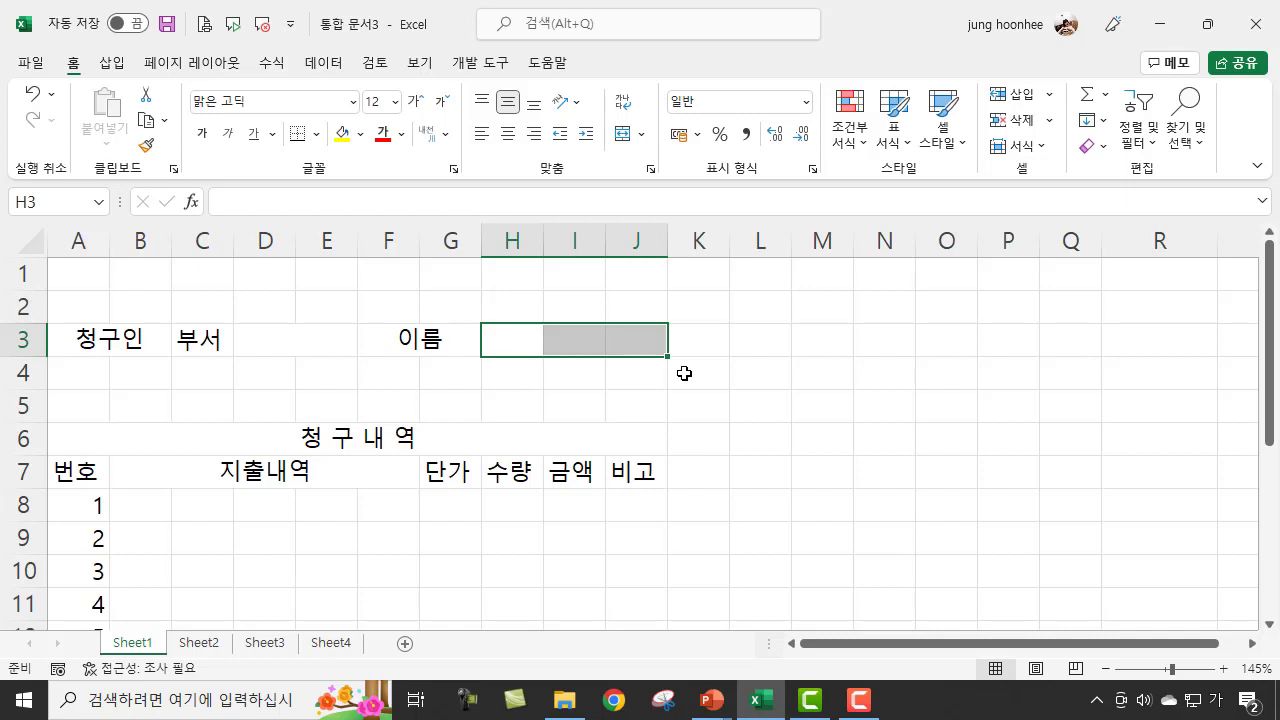
key("alt")
key("h")
key("m")
key("c")
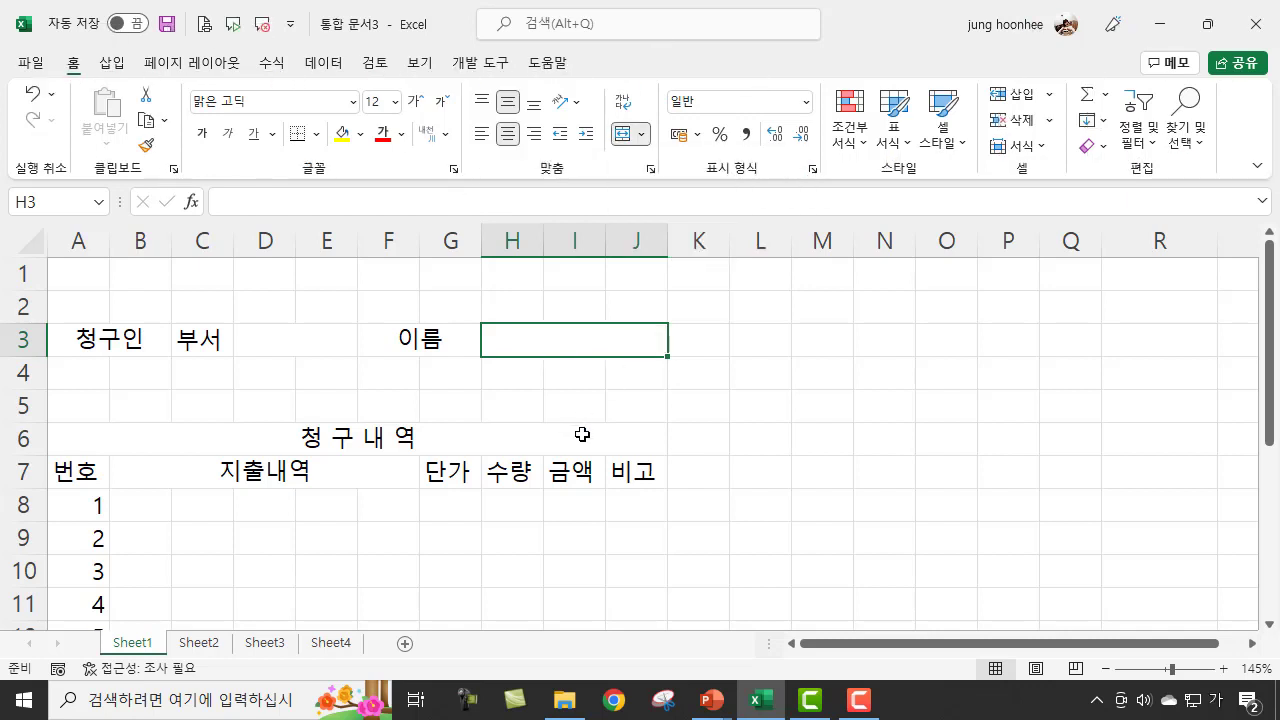
left_click(675, 442)
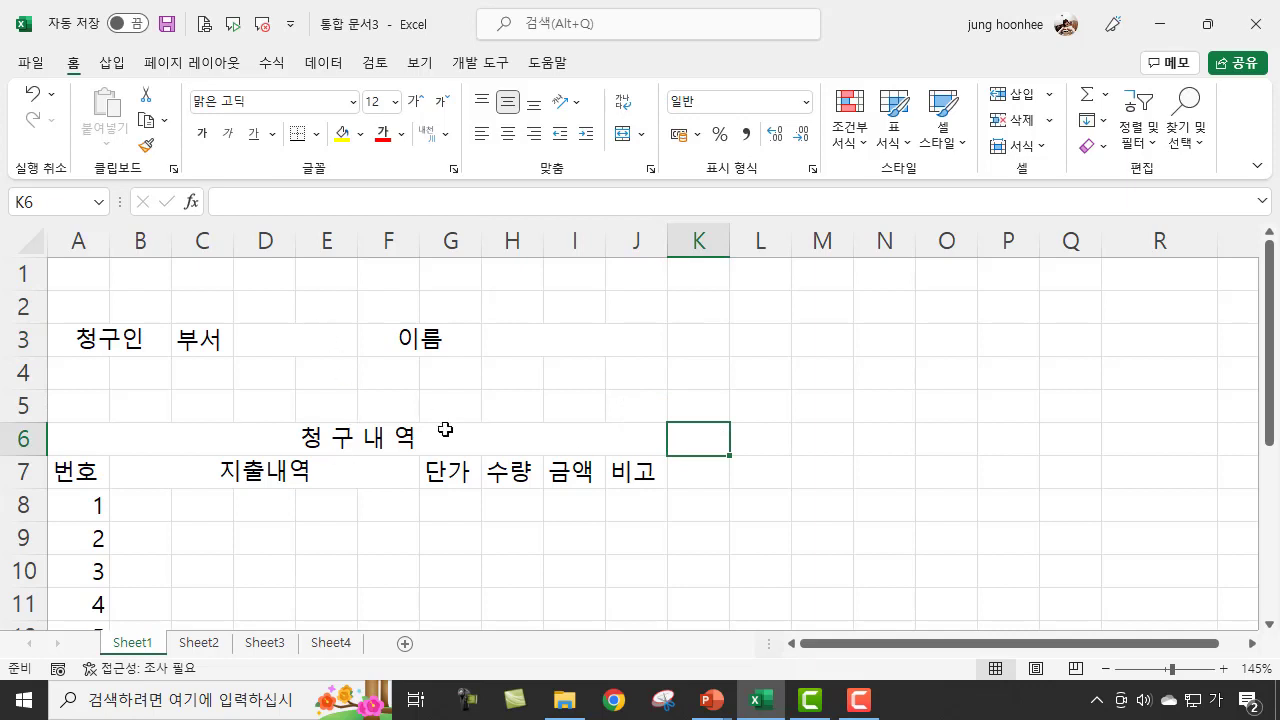
Switch to the PowerPoint sample slide, erase all its ink and link the 청구인, 지출총액 and 청구내용 labels with a pen stroke
scroll(63, 360, "up", 1)
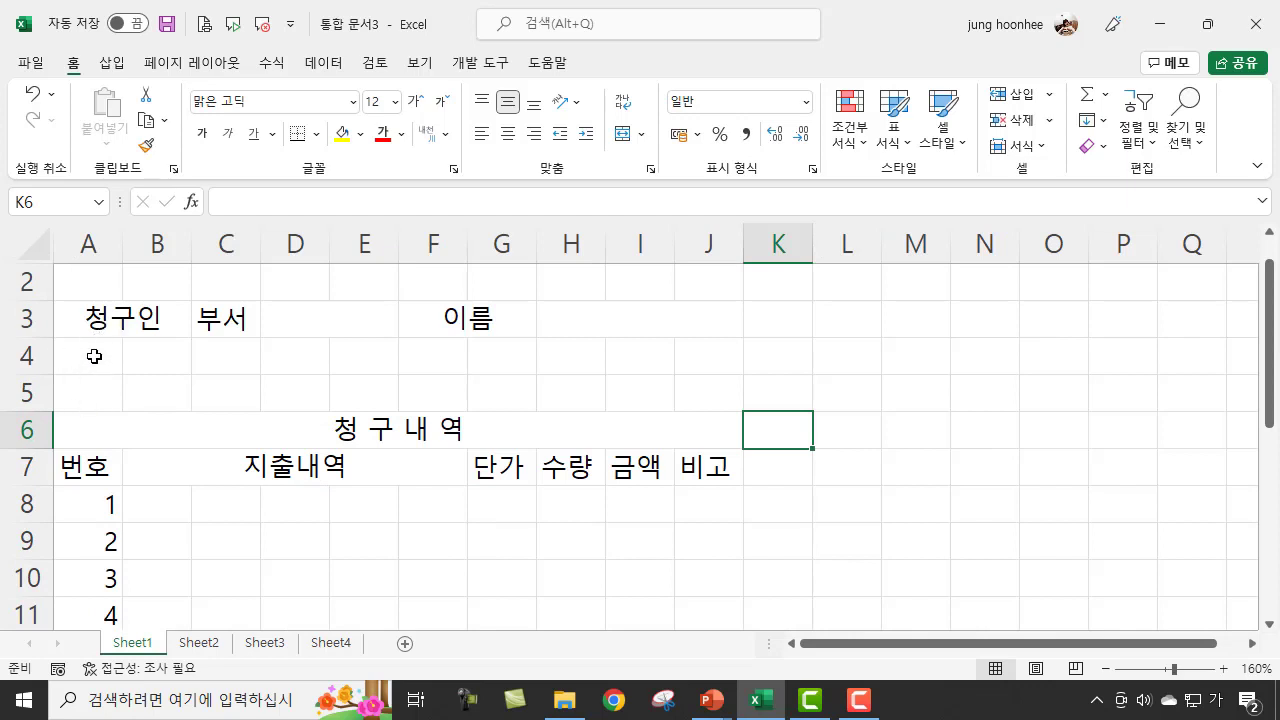
left_click(93, 356)
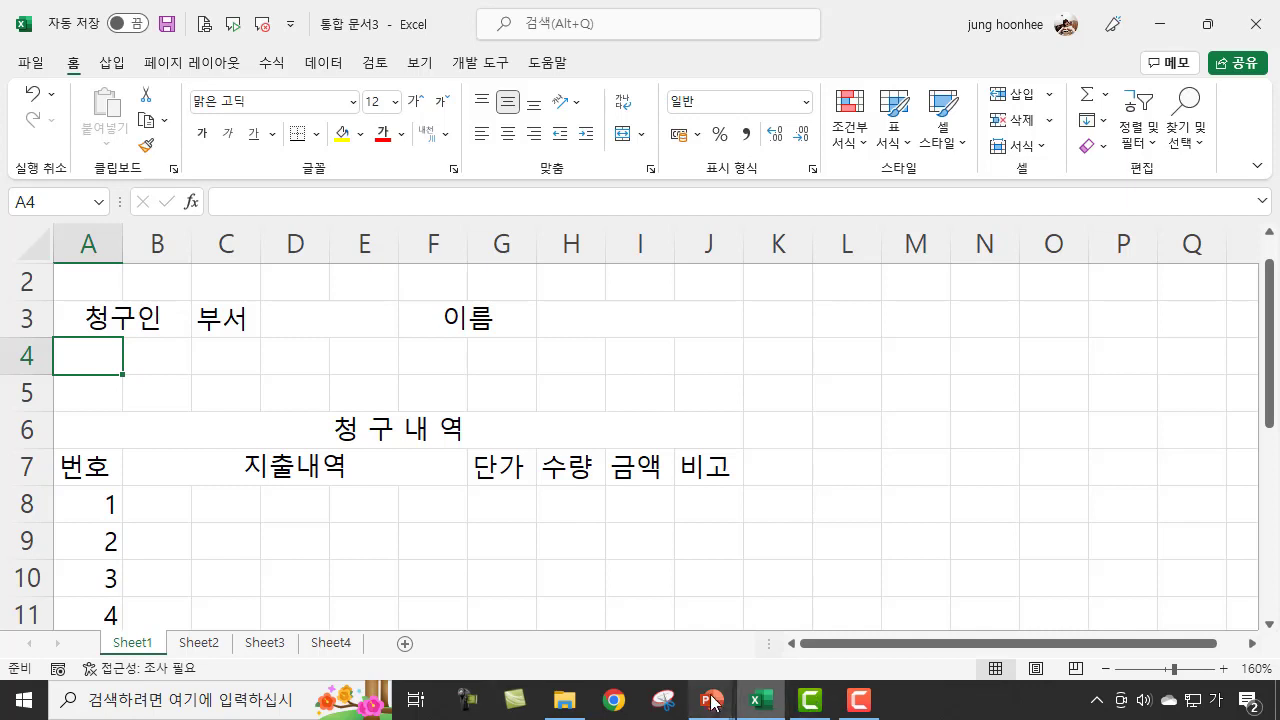
mouse_move(712, 706)
left_click(751, 575)
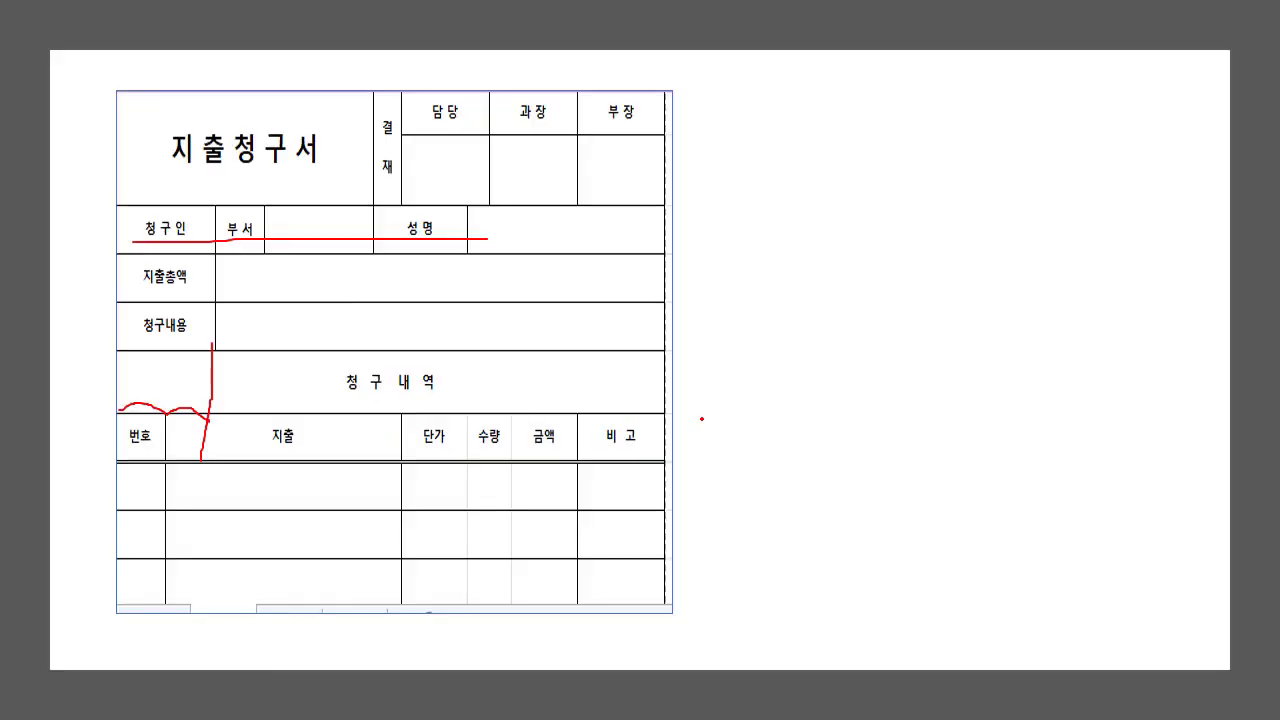
right_click(674, 395)
mouse_move(850, 451)
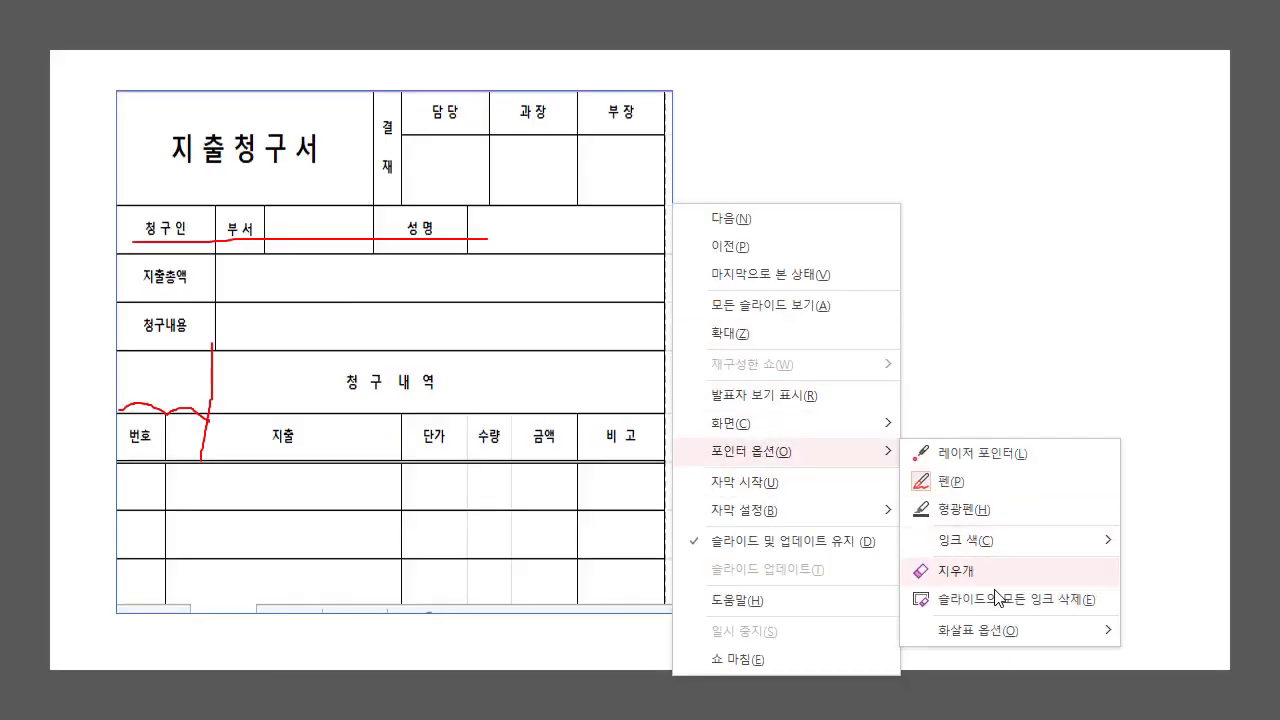
left_click(1005, 599)
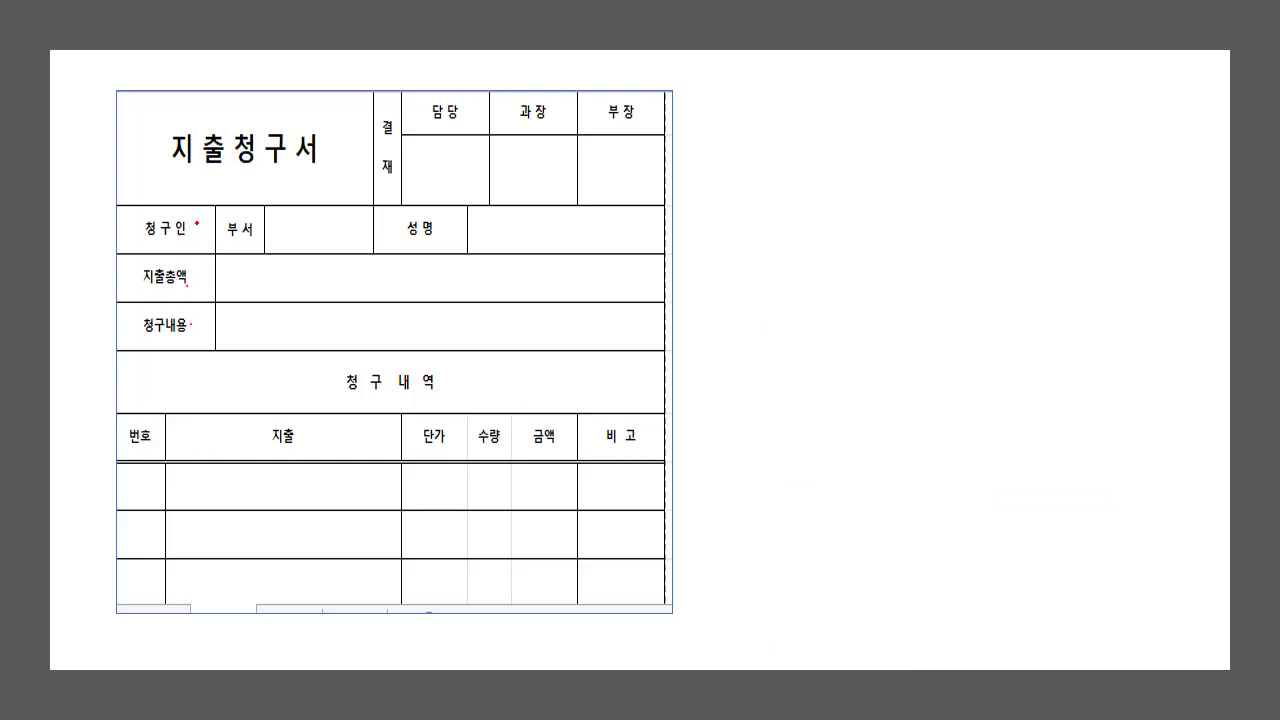
left_click_drag(204, 239, 191, 274)
Show the taskbar over the slide show and return to the Excel workbook 통합 문서3
right_click(815, 382)
mouse_move(966, 421)
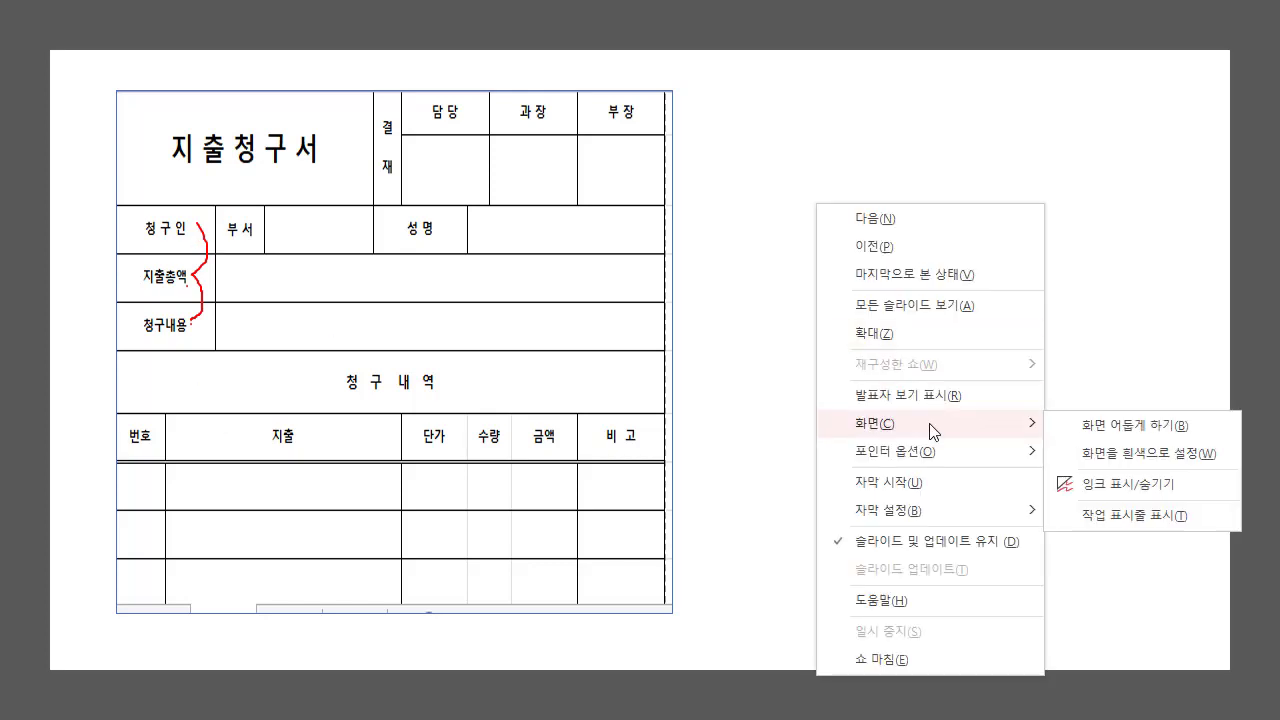
left_click(1124, 522)
mouse_move(759, 708)
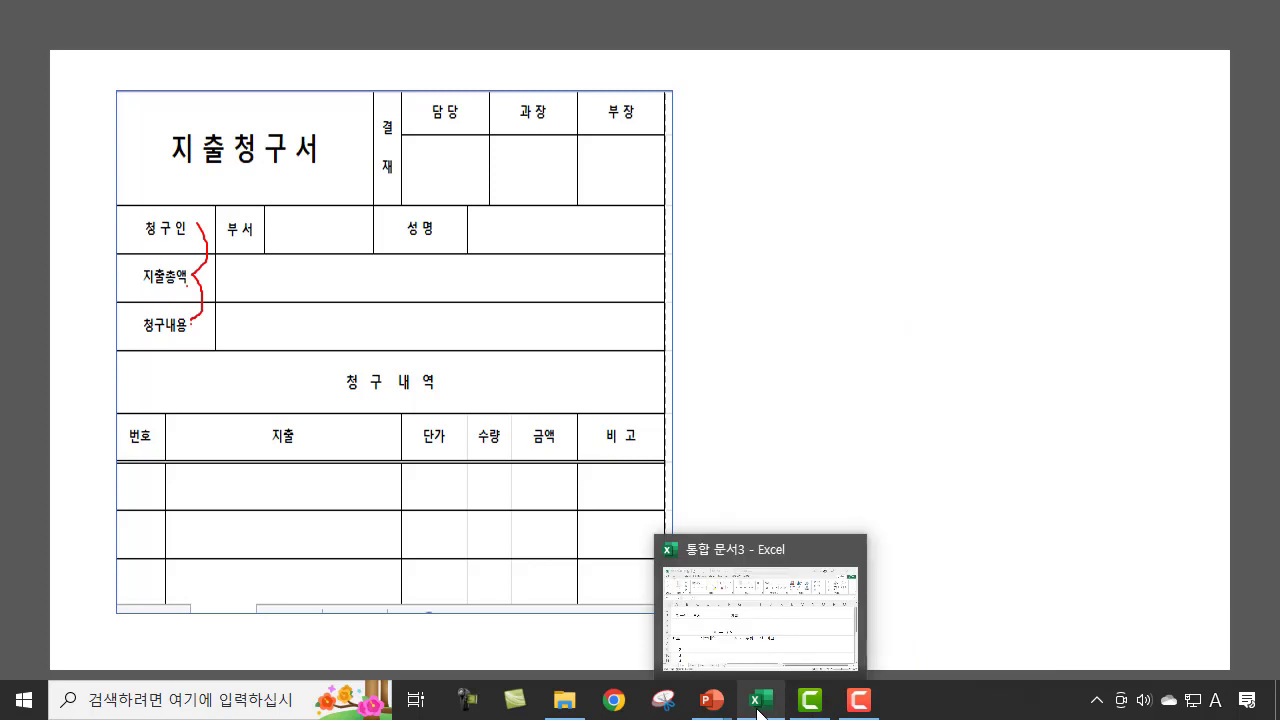
left_click(766, 632)
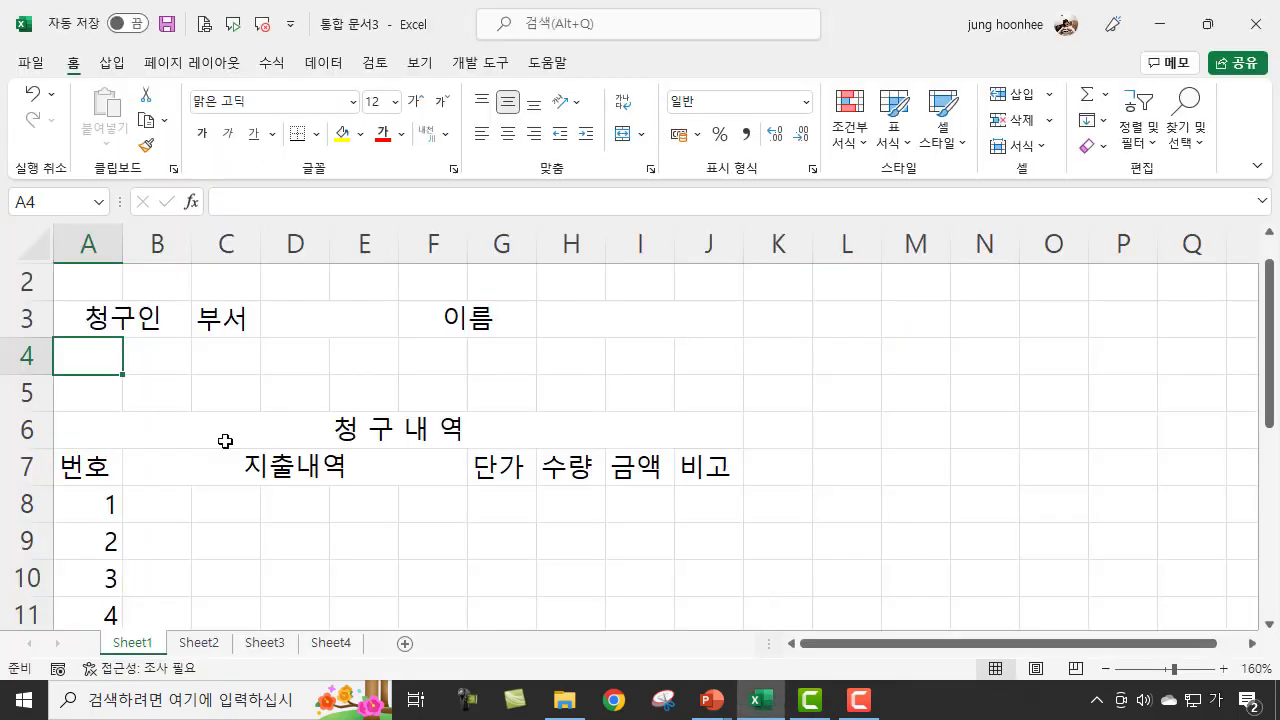
Copy the merged 청구인 cell's formatting onto A4:B4 and A5:B5 with Format Painter
left_click(147, 318)
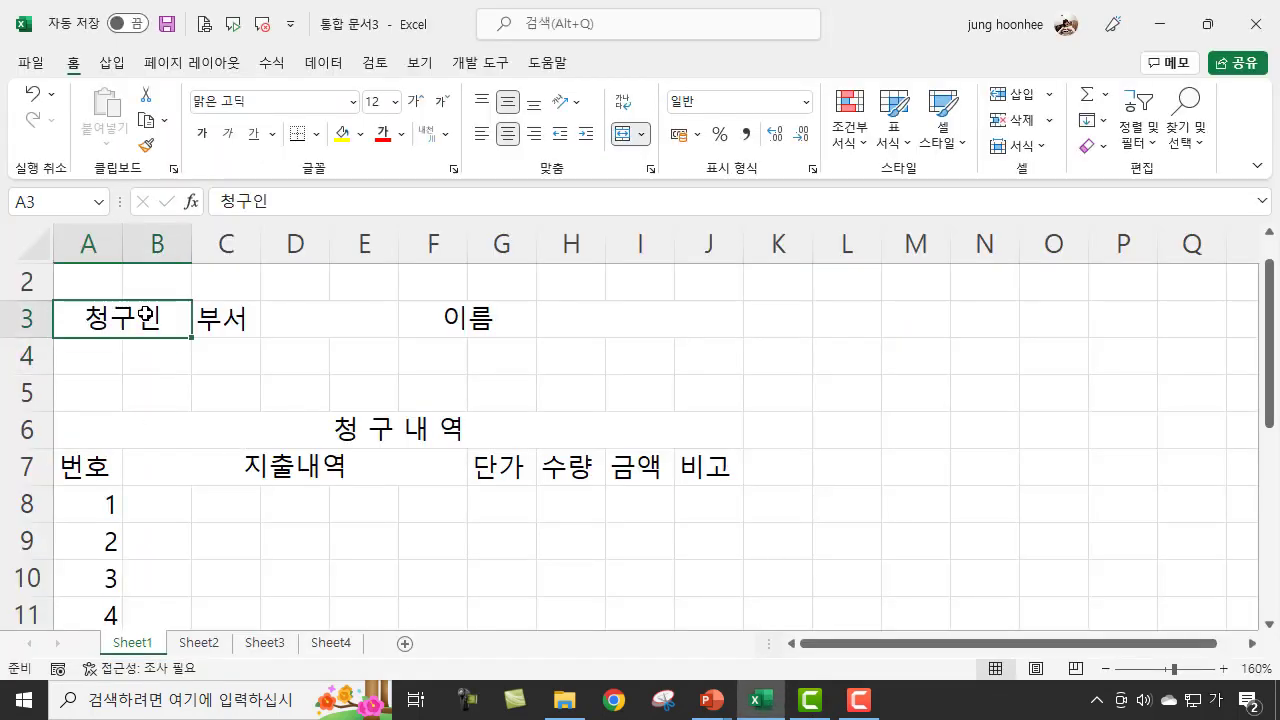
left_click(147, 149)
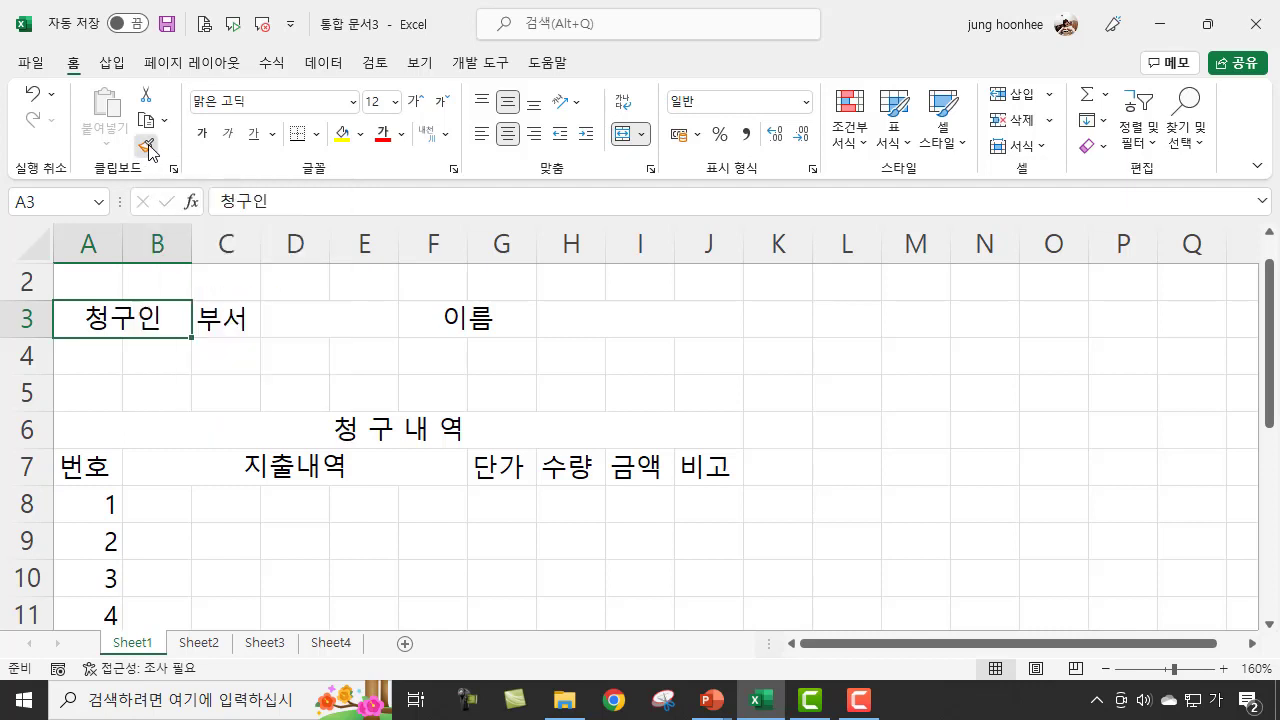
left_click(147, 149)
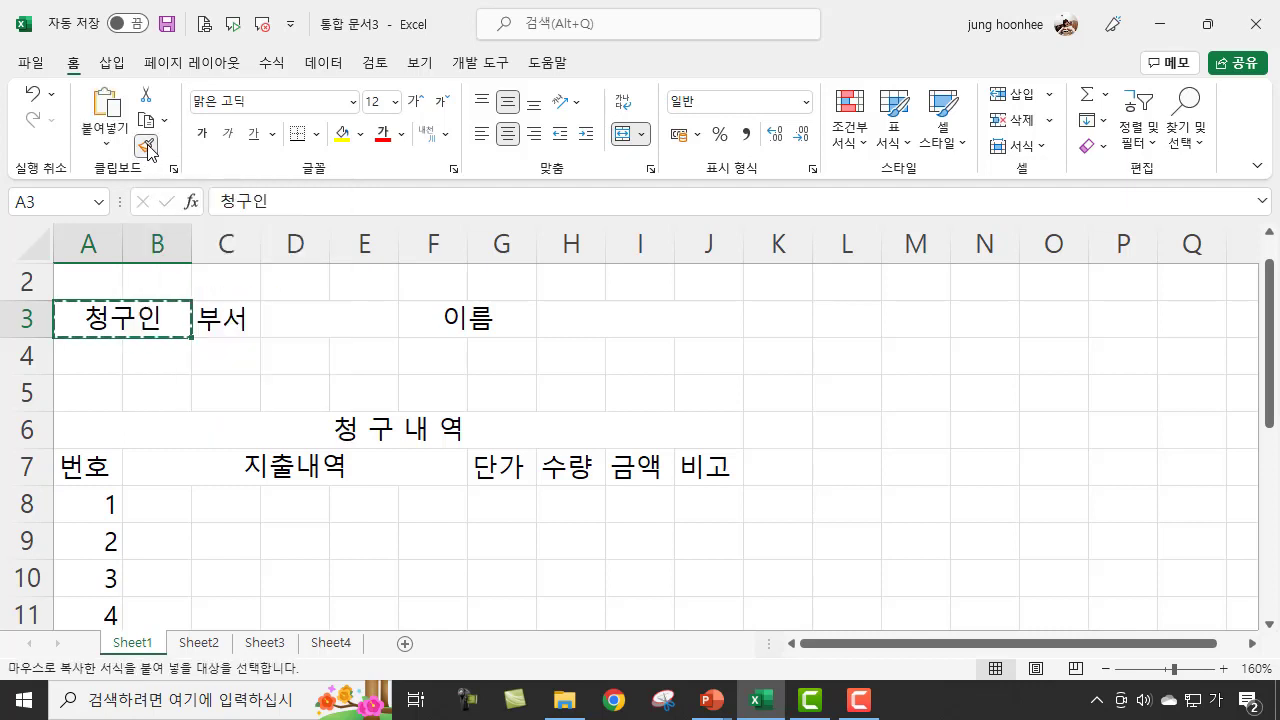
left_click(88, 361)
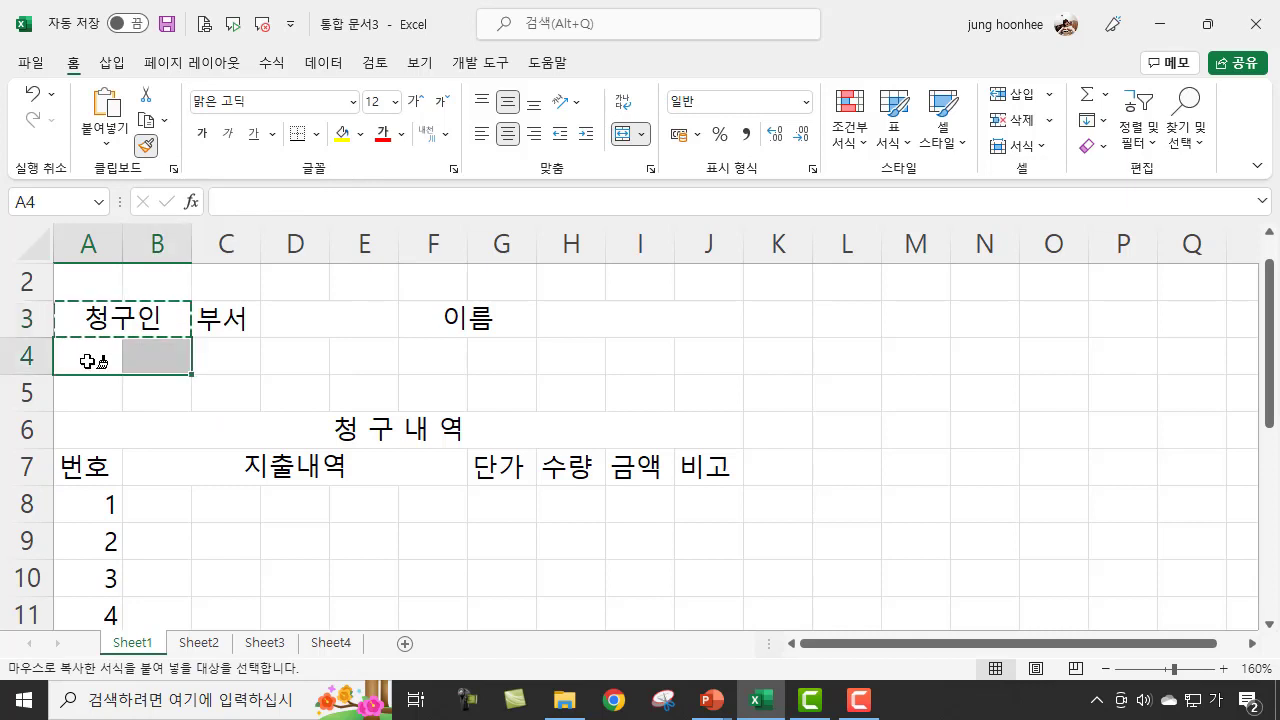
left_click(140, 316)
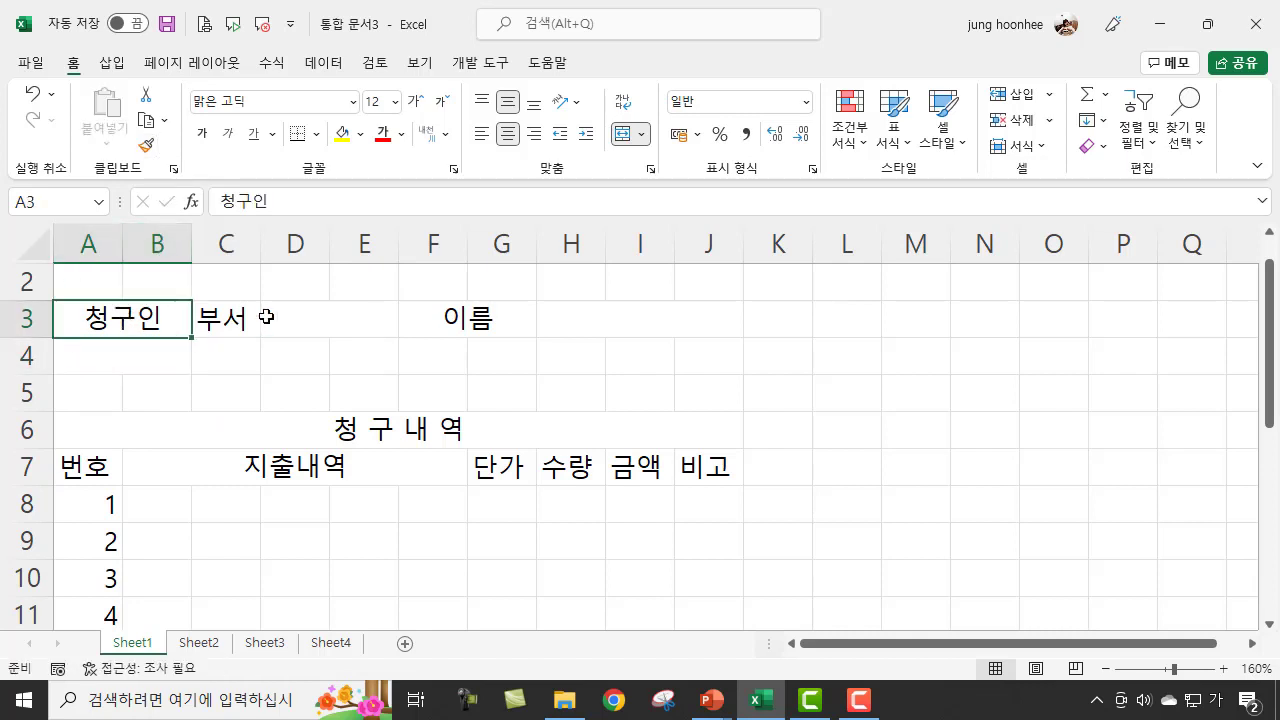
left_click(148, 146)
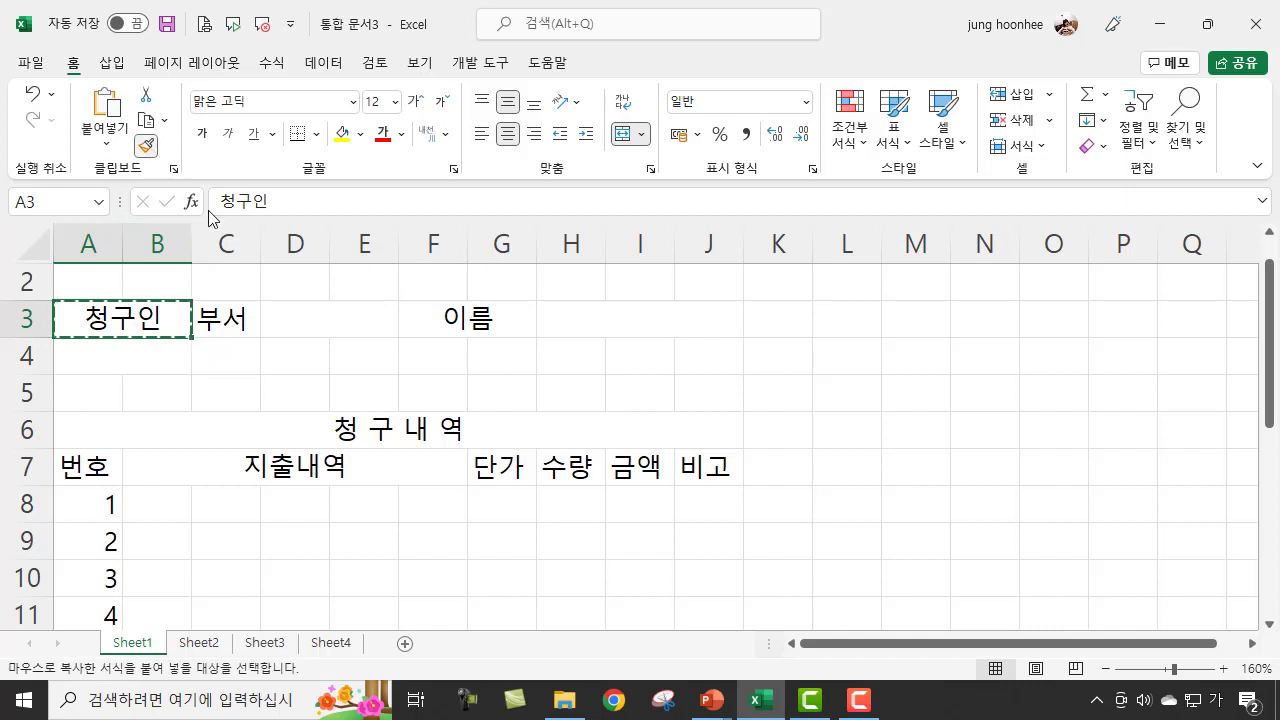
left_click(90, 396)
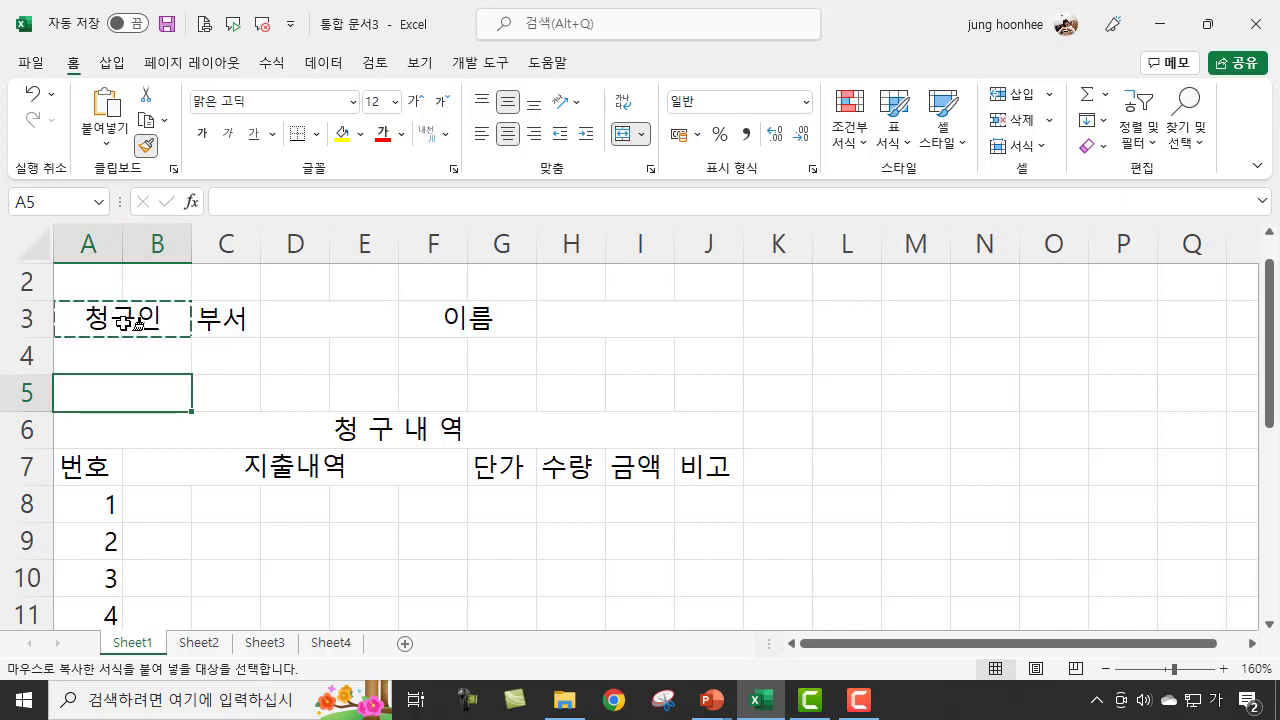
key("Escape")
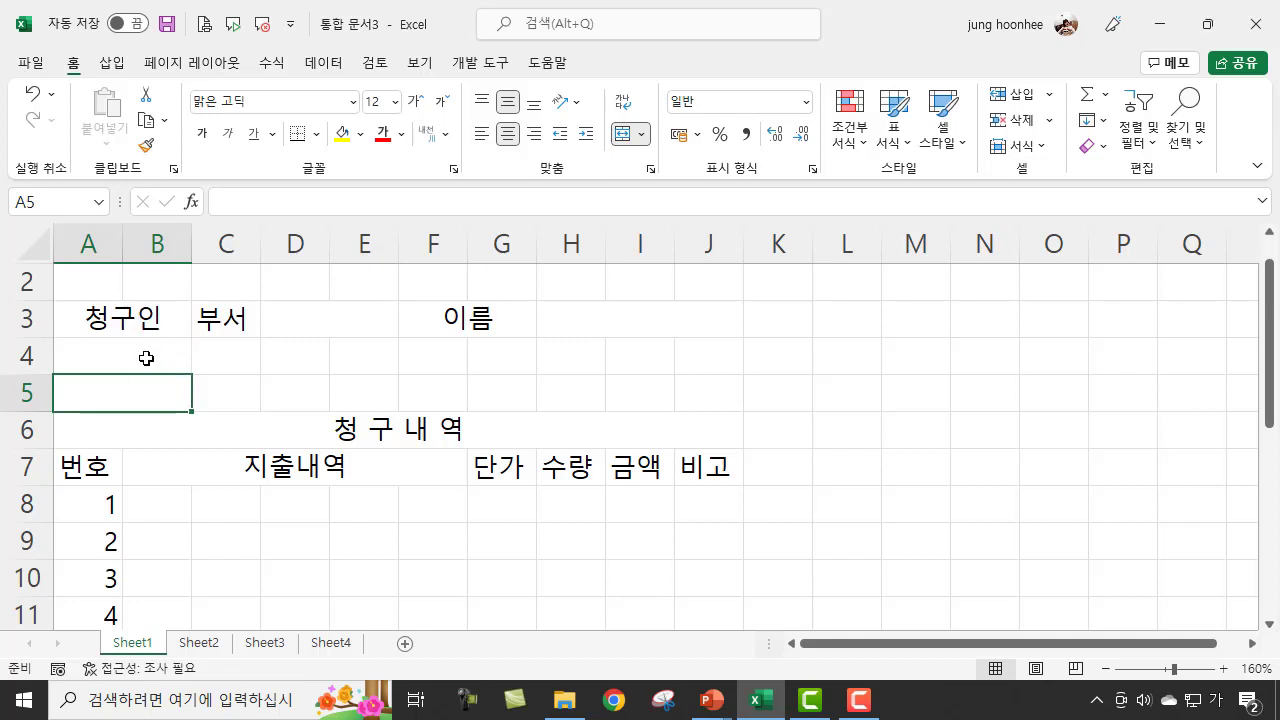
Enter the labels 지출총액 in A4 and 청구내용 in A5 below 청구인
left_click(146, 360)
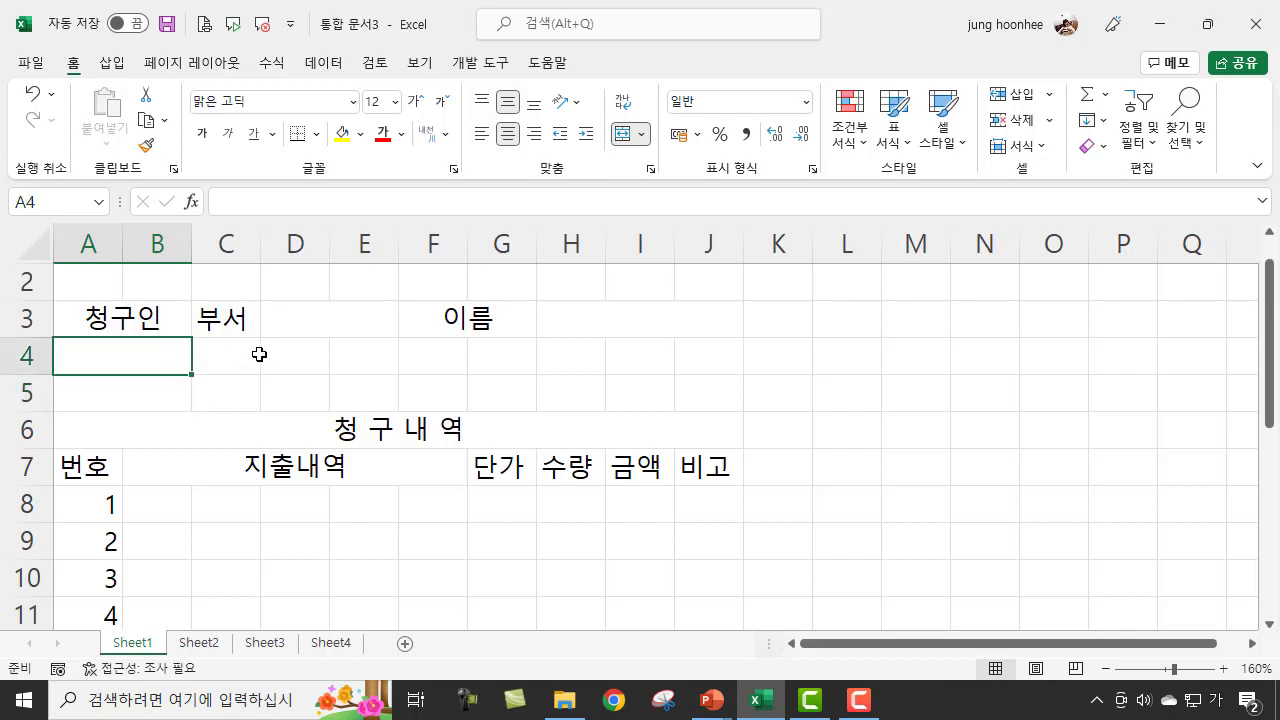
type("지출총액")
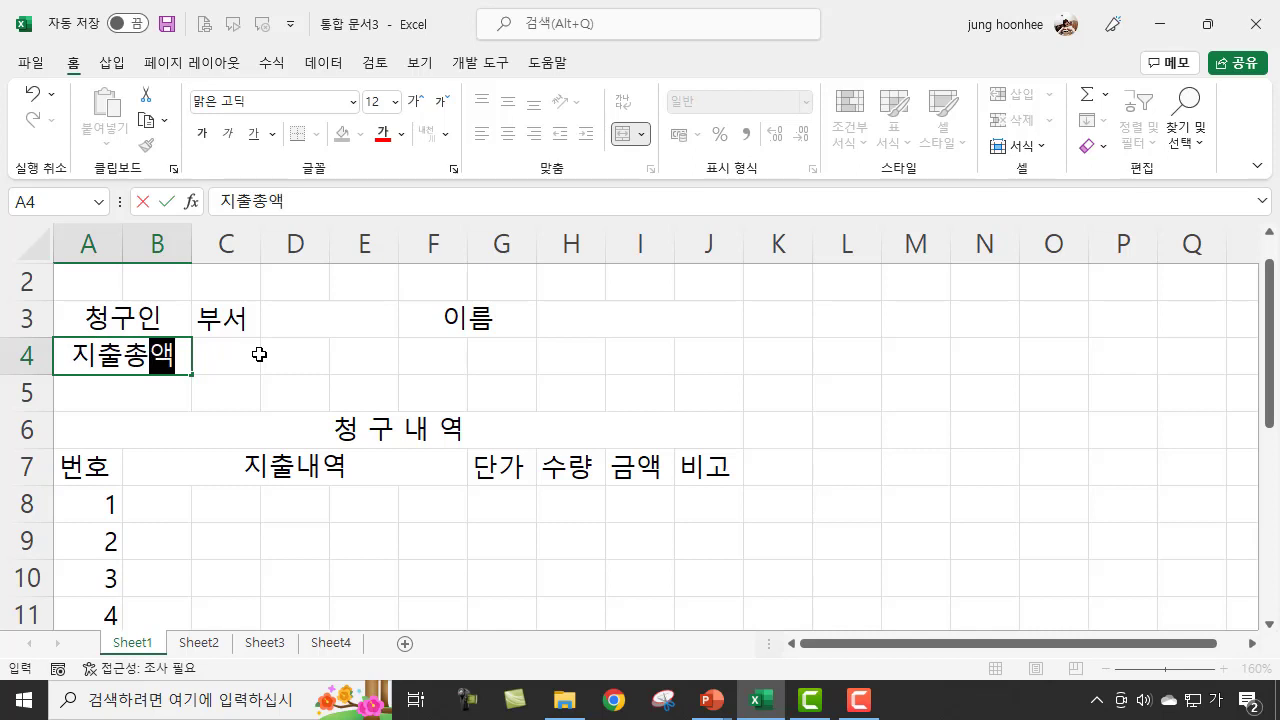
key("Return")
type("청구내용")
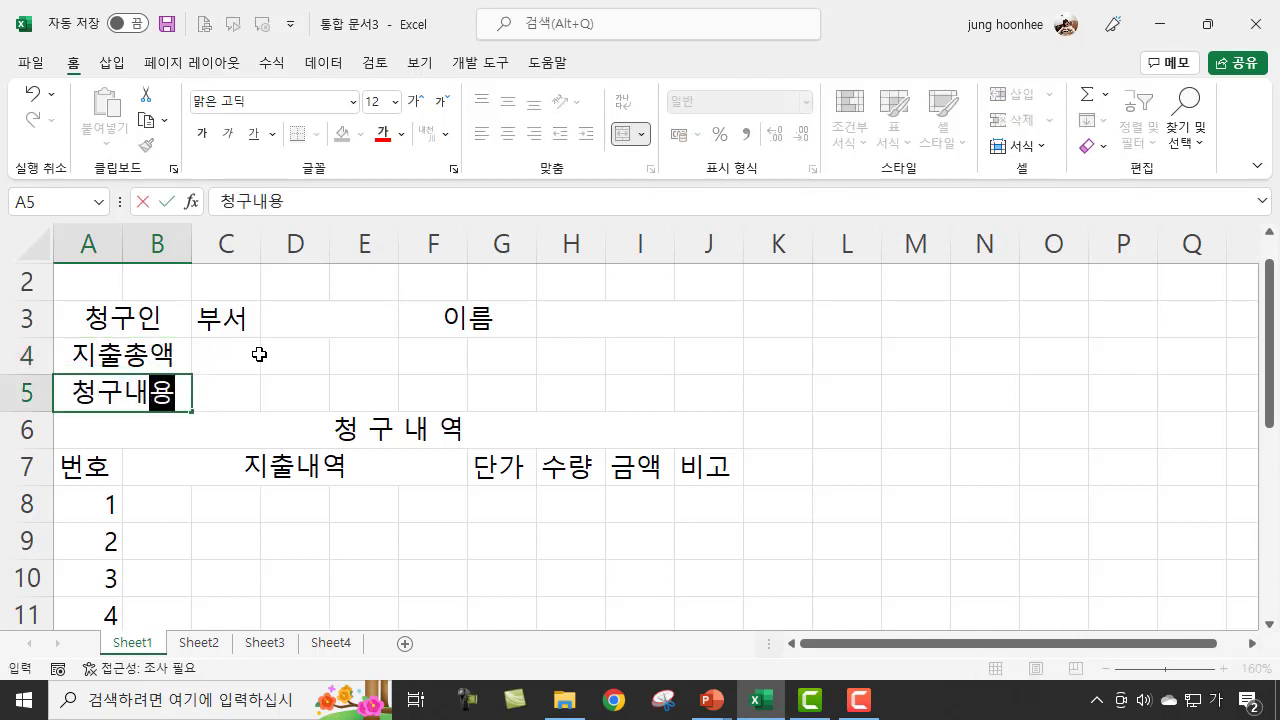
key("Return")
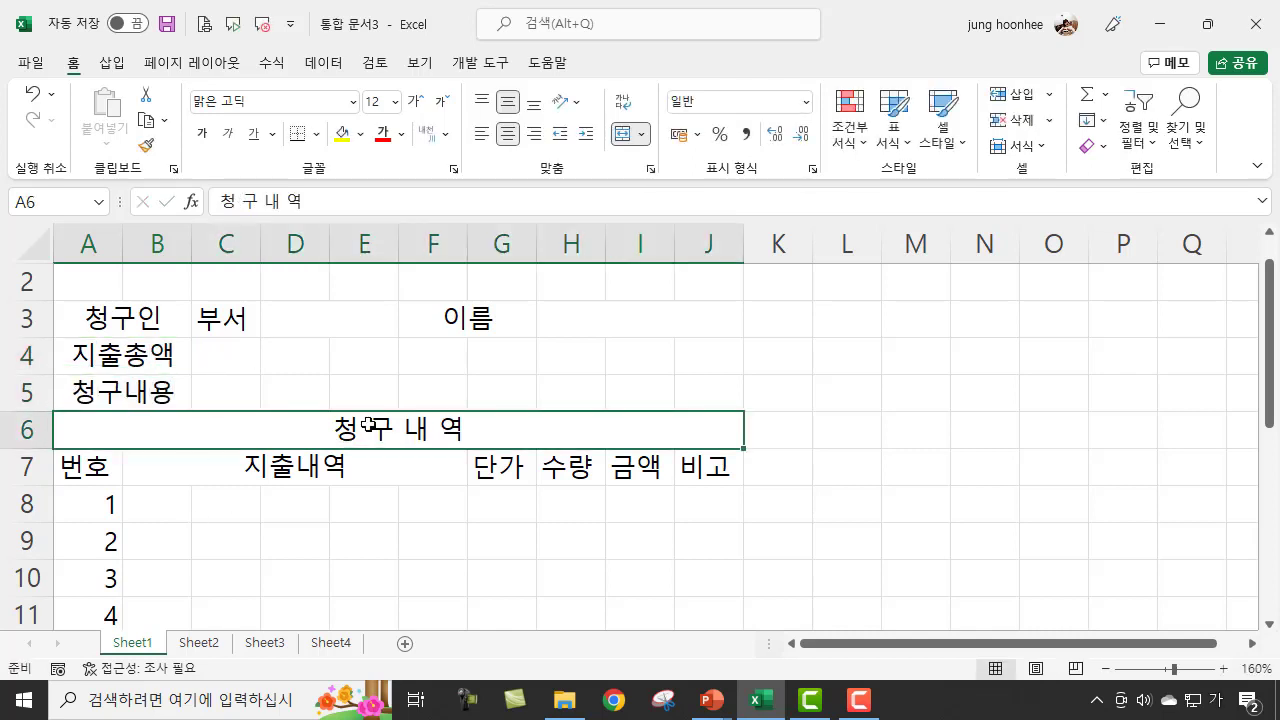
left_click(677, 343)
left_click(764, 365)
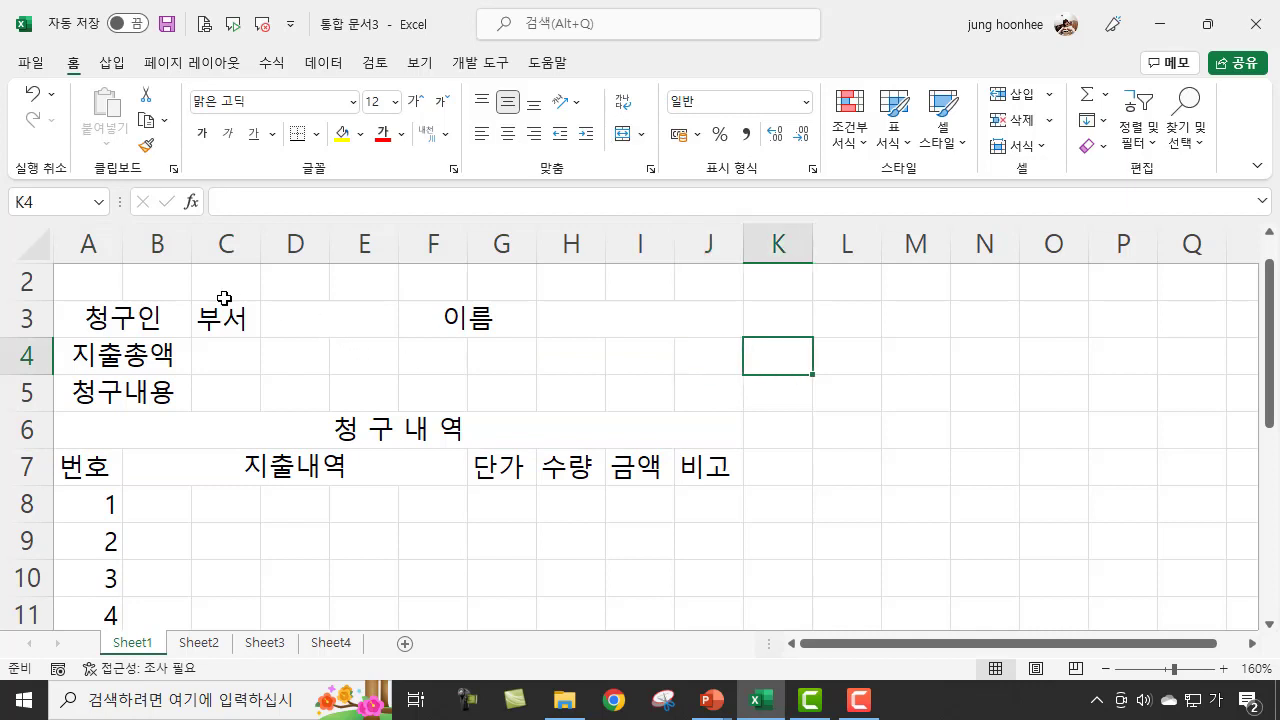
Merge and center C4:J4 in the 지출총액 row
left_click_drag(225, 362, 704, 358)
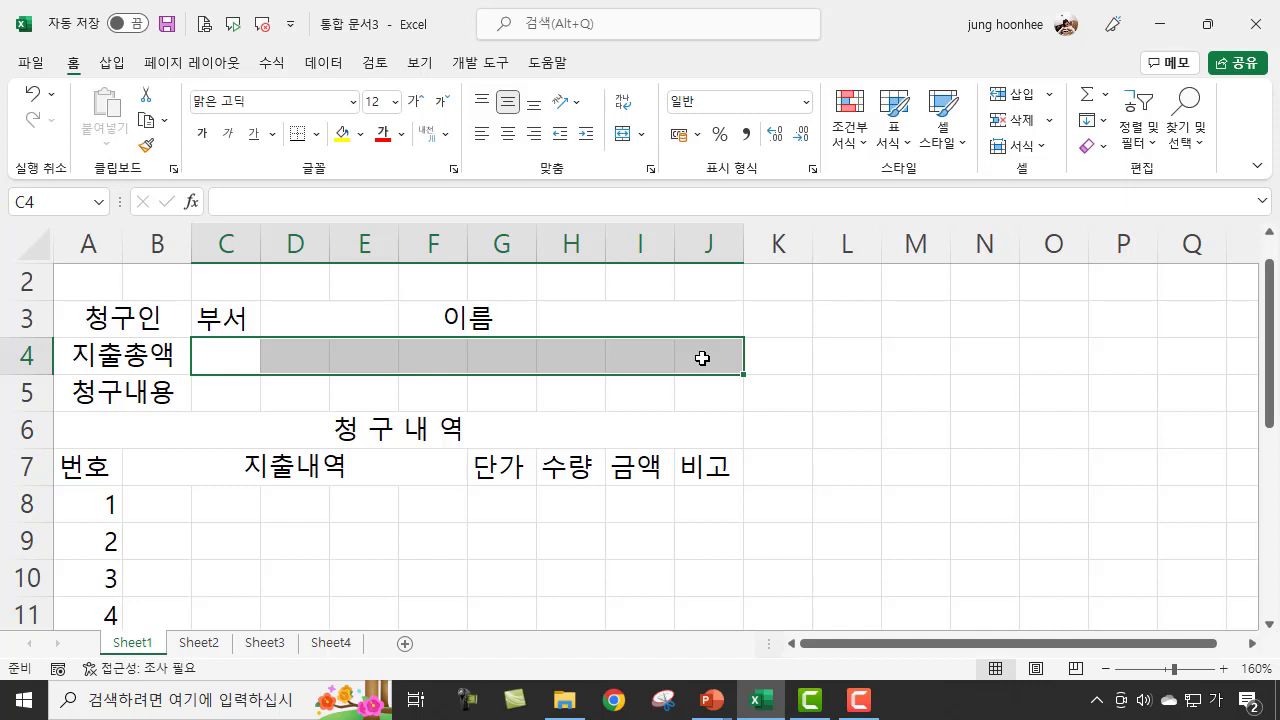
key("alt")
key("h")
key("m")
key("c")
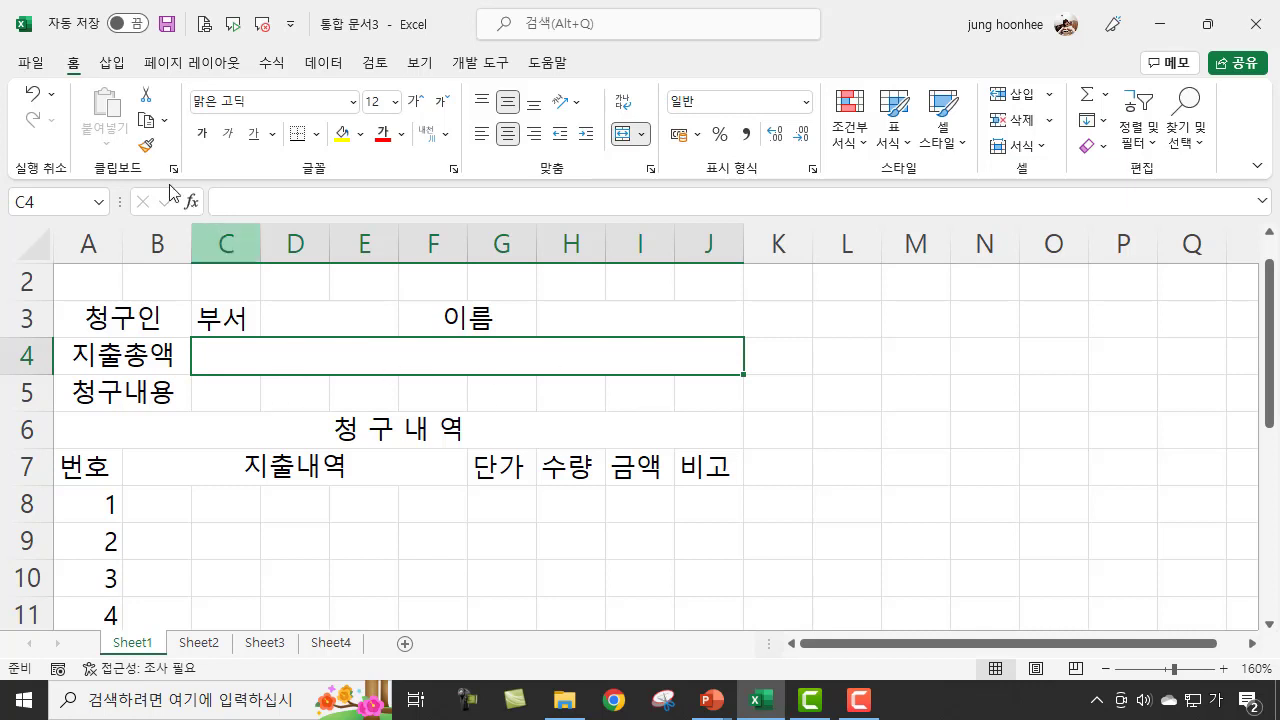
Copy the merged C4:J4 formatting onto C5:J5 beside 청구내용 with Format Painter
left_click(147, 147)
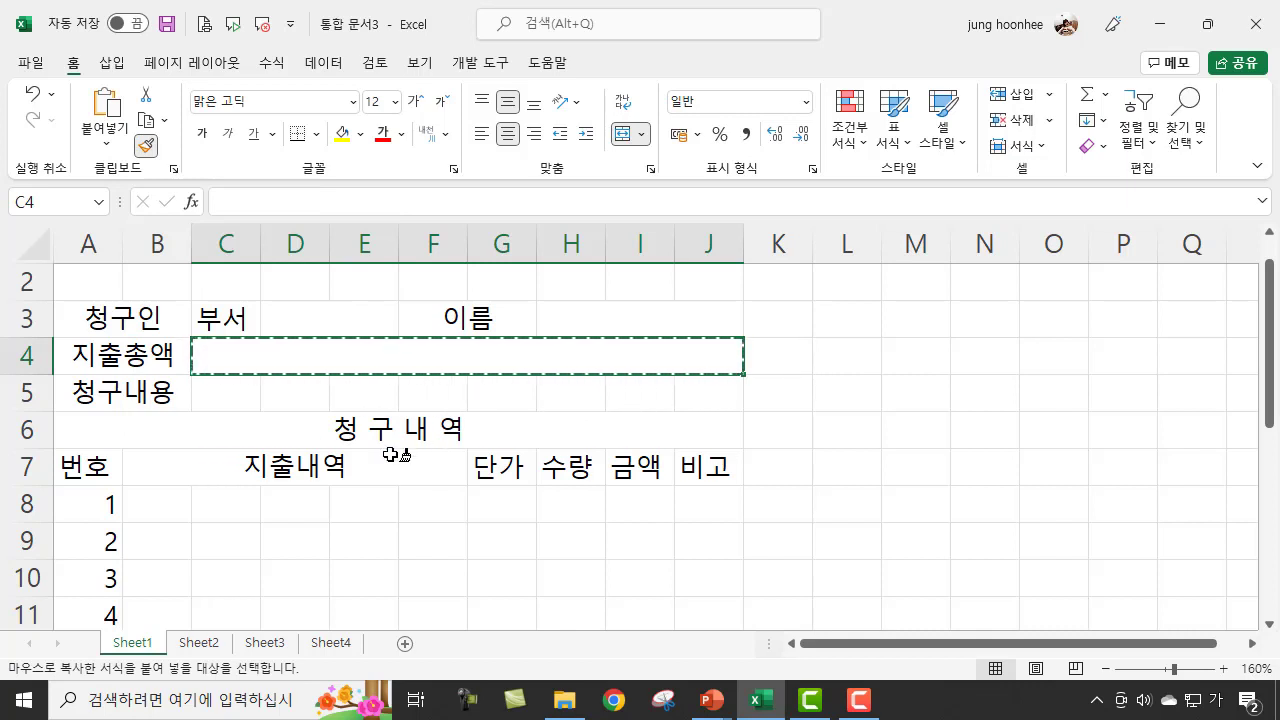
left_click(229, 391)
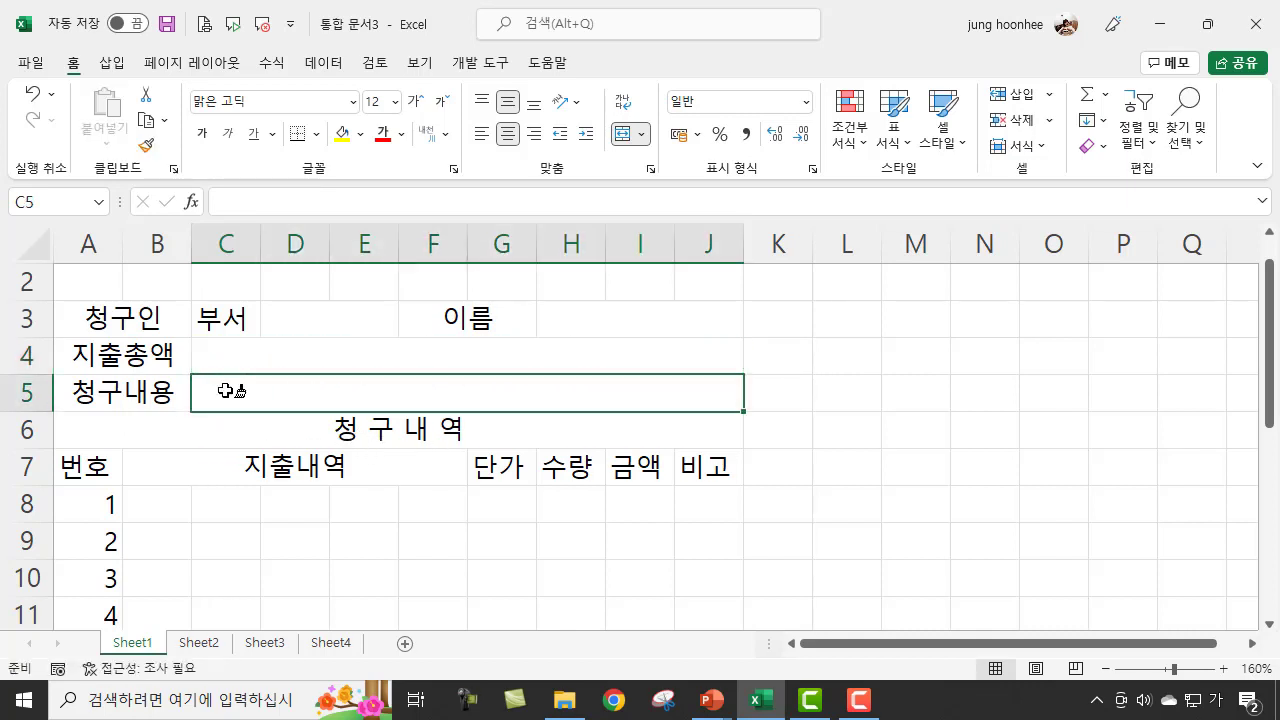
left_click(902, 419)
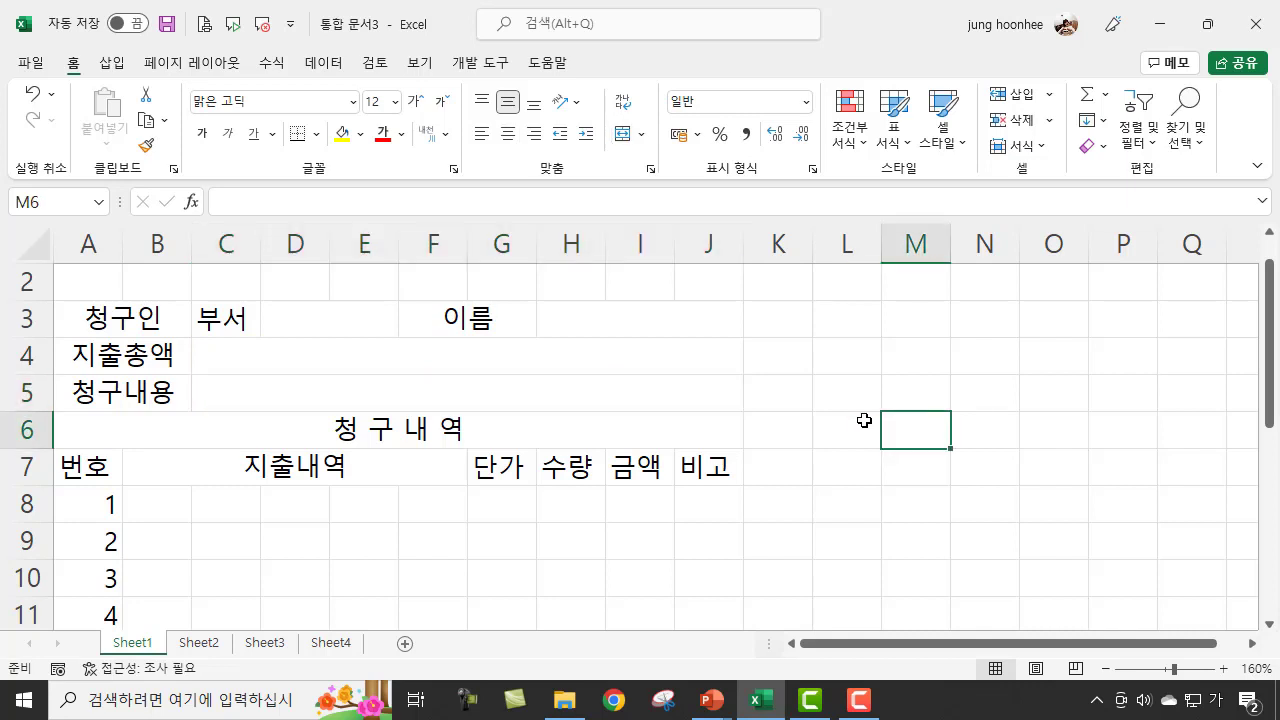
Switch to the PowerPoint sample slide and outline the 지출청구서 title box with the pen
scroll(349, 503, "up", 1)
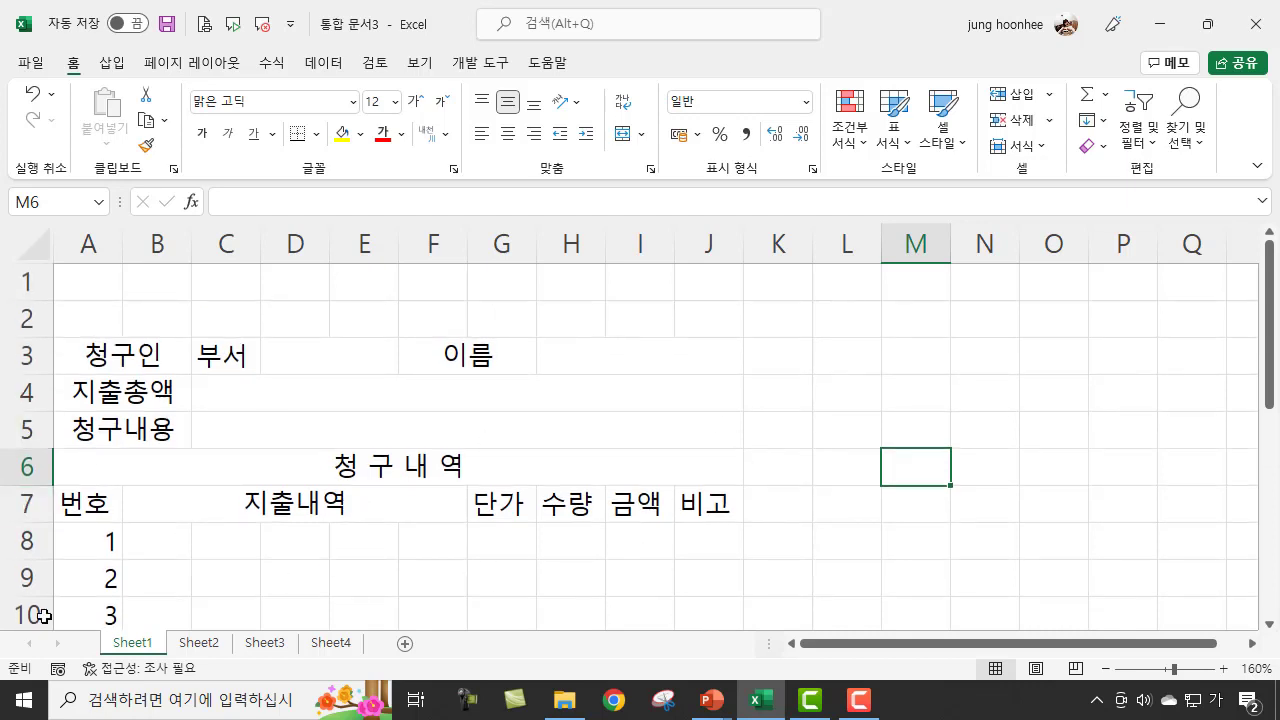
mouse_move(716, 706)
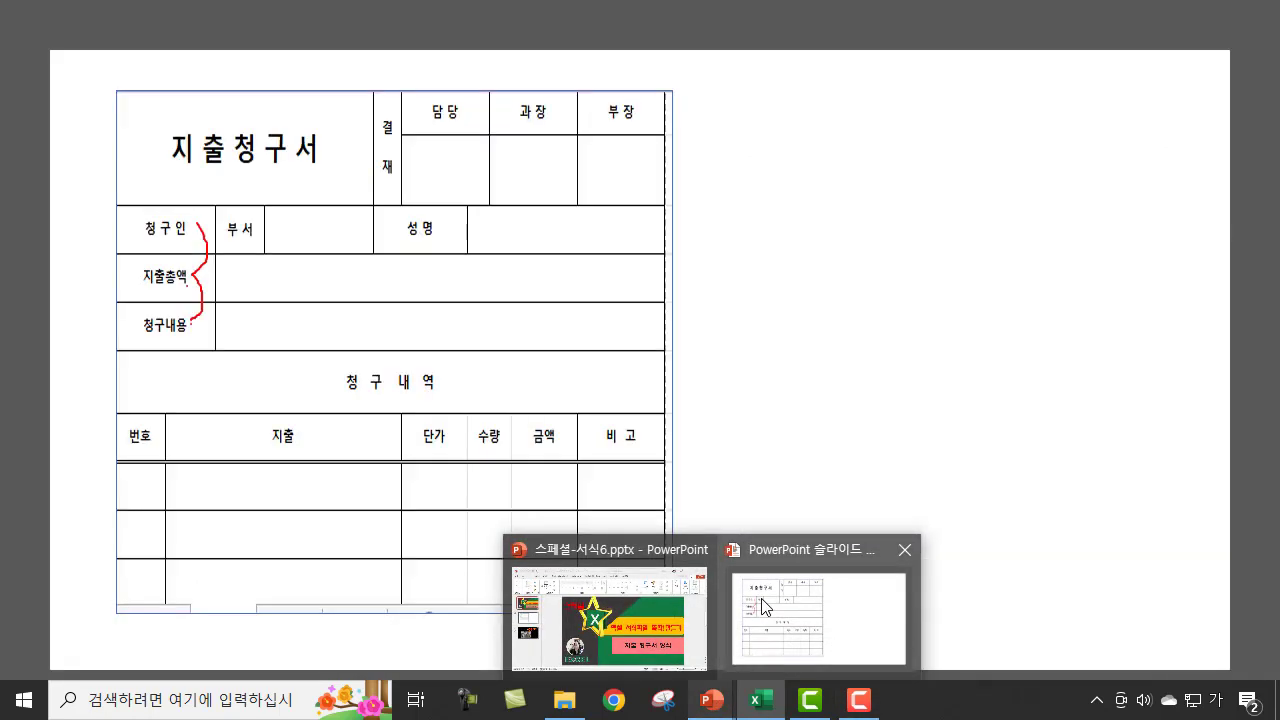
left_click(765, 605)
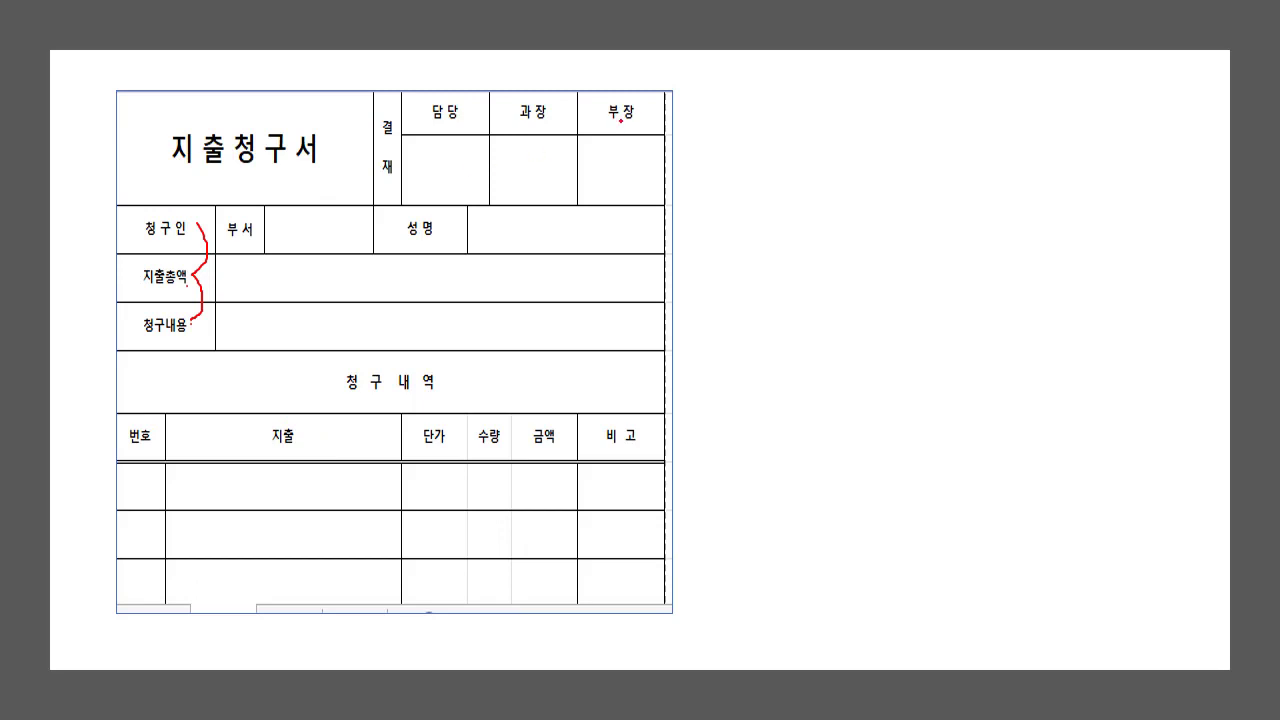
mouse_move(122, 91)
left_mouse_down()
mouse_move(98, 130)
mouse_move(130, 213)
left_mouse_up()
left_click_drag(269, 209, 371, 202)
mouse_move(366, 153)
left_mouse_down()
mouse_move(360, 80)
mouse_move(106, 94)
mouse_move(99, 200)
mouse_move(334, 207)
left_mouse_up()
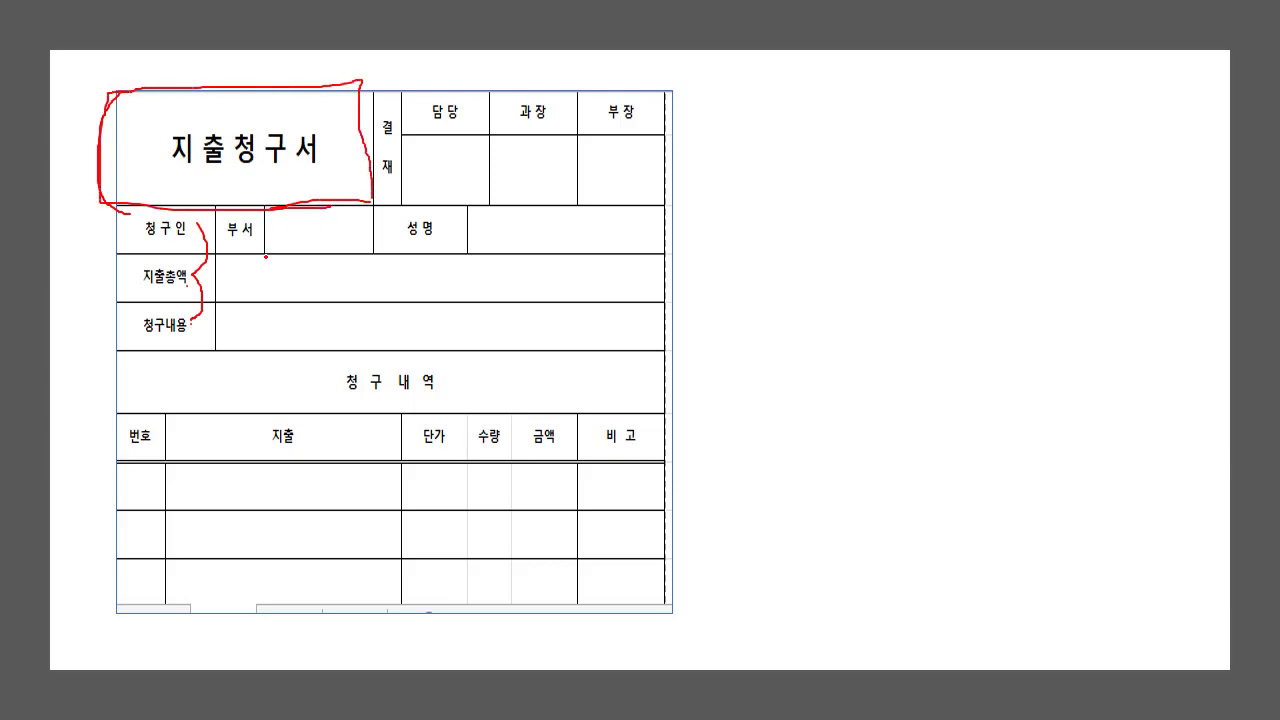
Show the taskbar over the slide show and return to the Excel workbook 통합 문서3
right_click(720, 294)
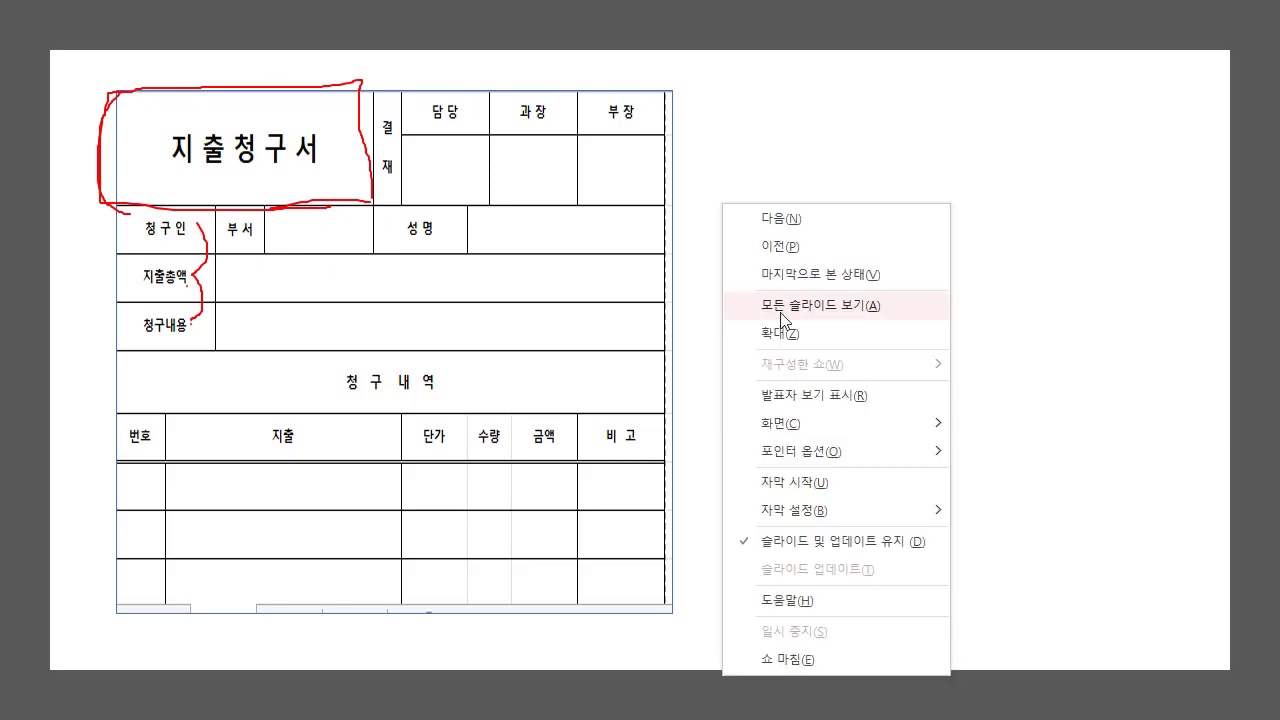
mouse_move(850, 423)
left_click(1010, 516)
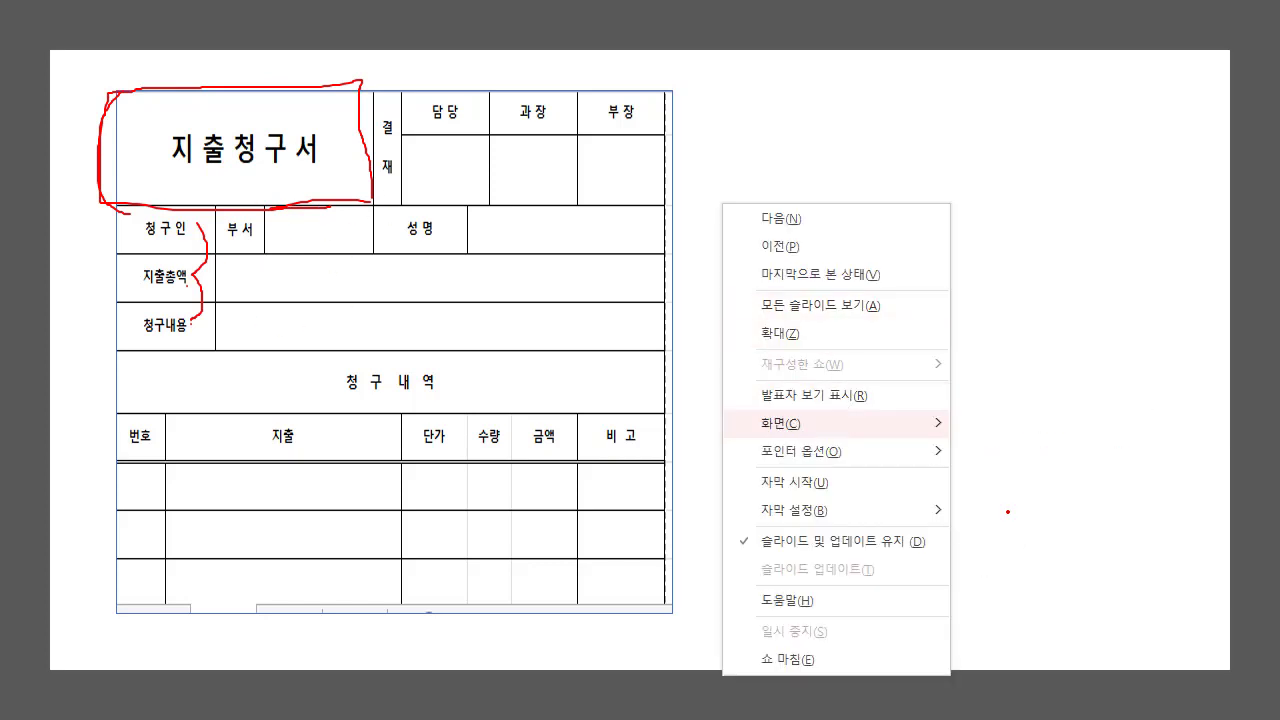
left_click(760, 700)
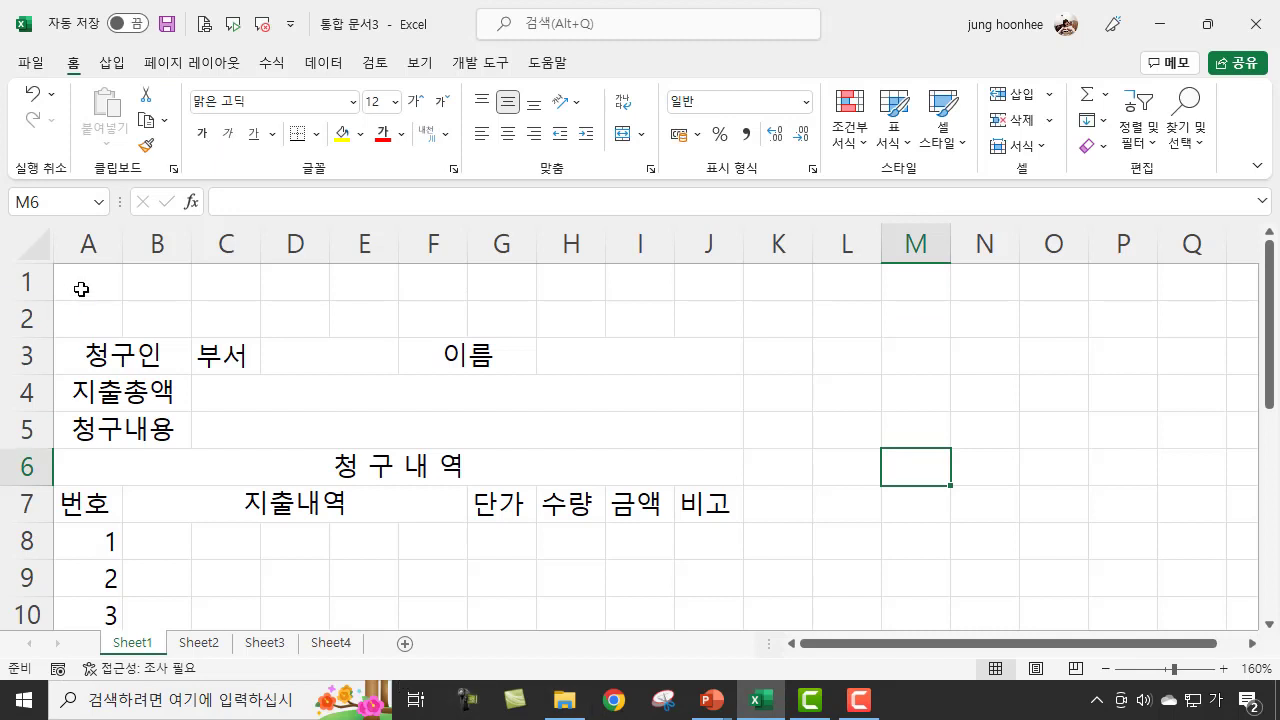
left_click_drag(371, 360, 378, 279)
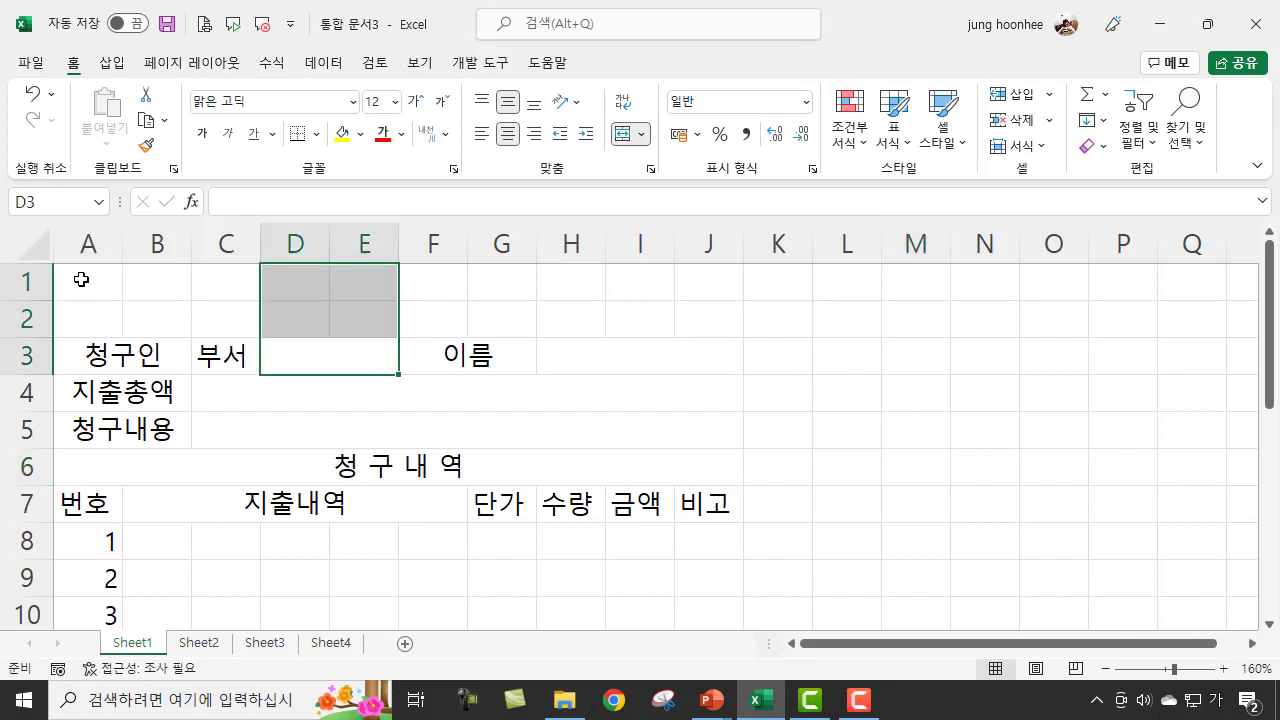
left_click(81, 280)
left_click_drag(81, 280, 360, 320)
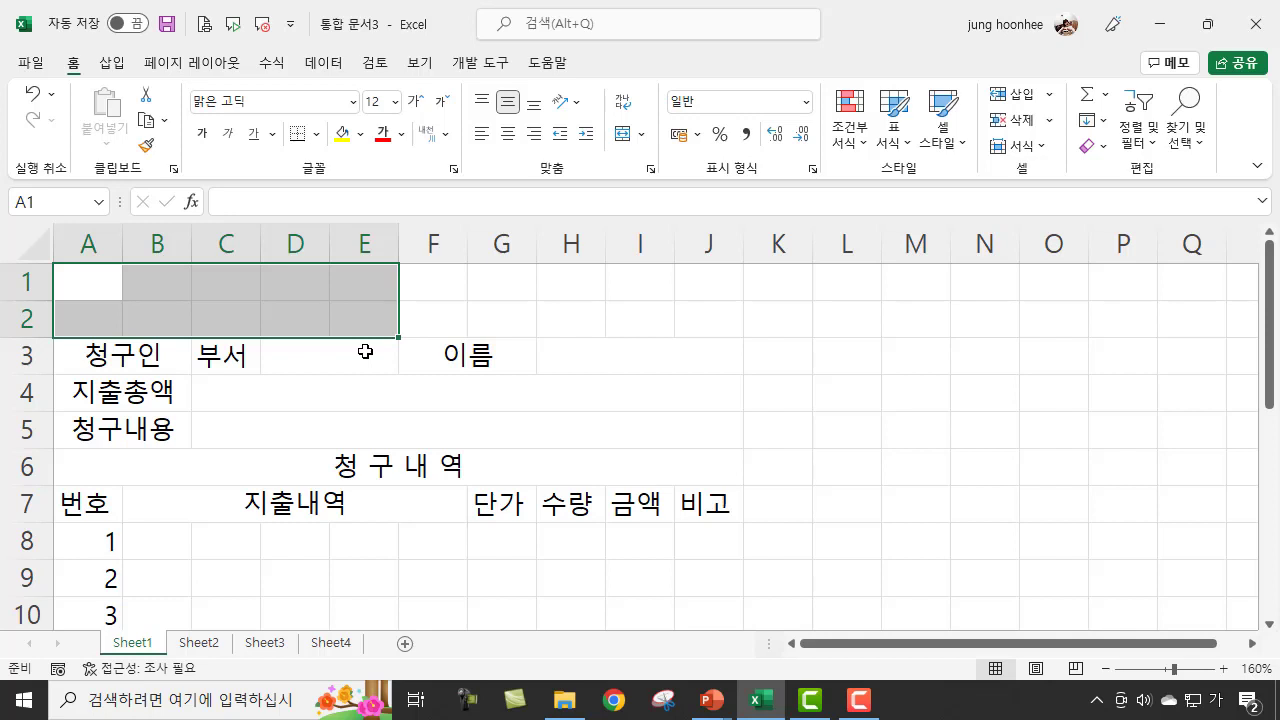
type("ㅁ")
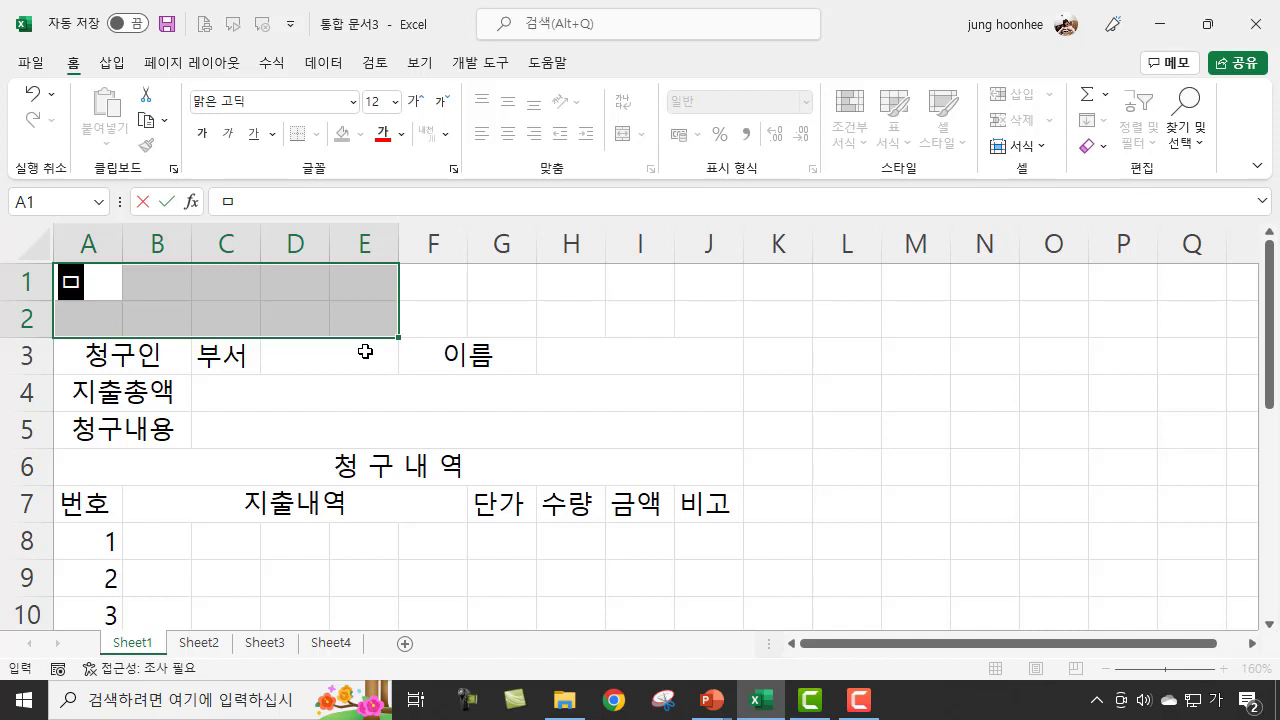
key("BackSpace")
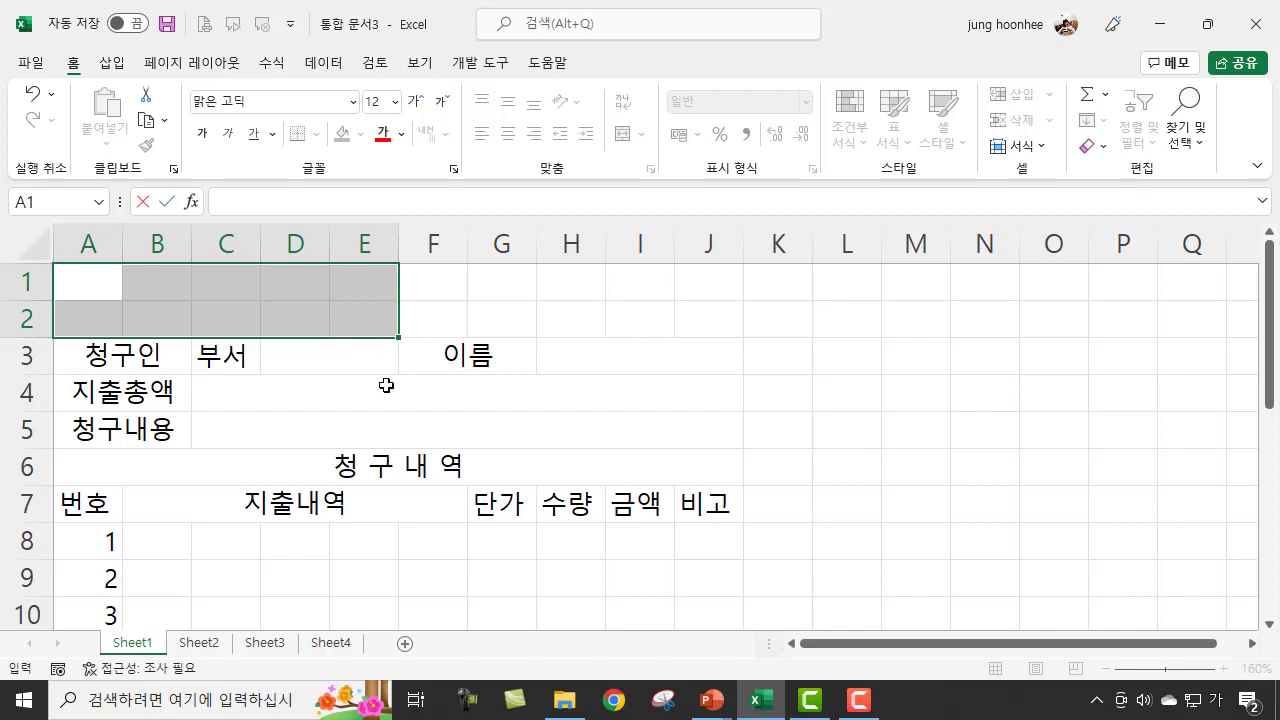
left_click(379, 386)
Merge and center A1:E2 above the 청구인 row for the form title
left_click_drag(83, 283, 388, 333)
key("alt")
key("alt")
key("m")
key("c")
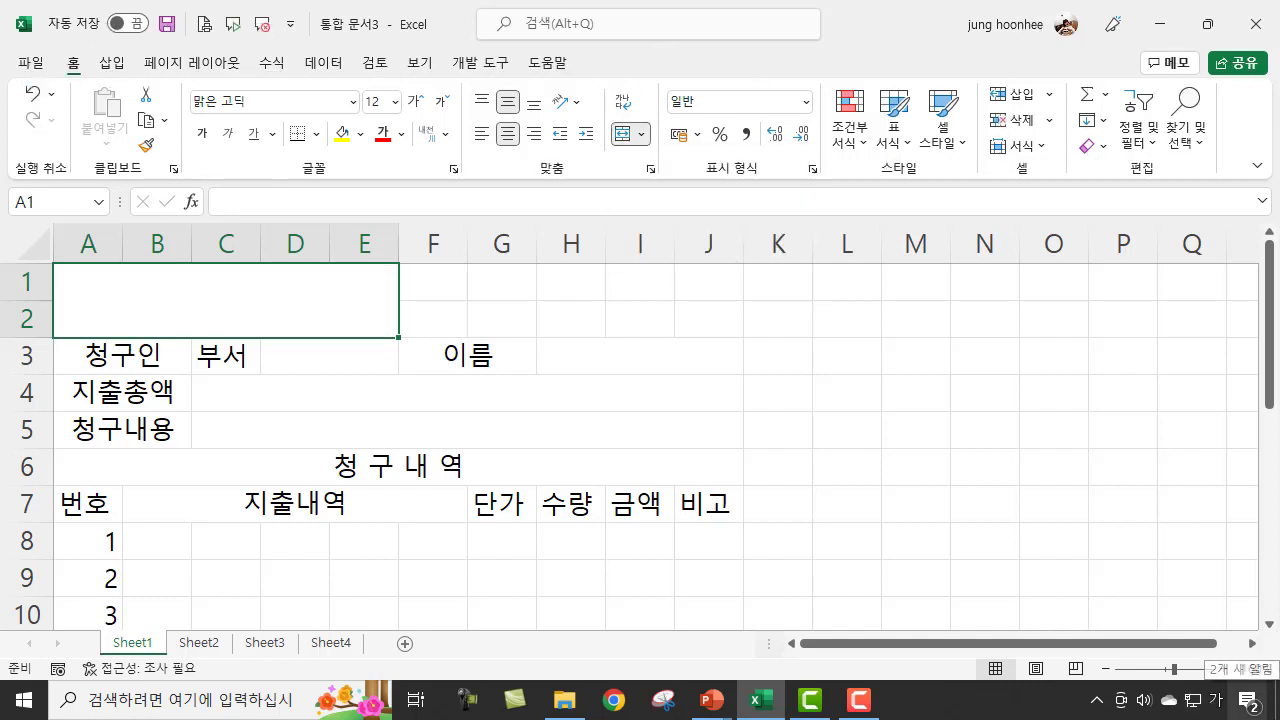
Enter the title 지 출 청 구 서 in the merged A1:E2 cell, with a space between each character
type("지출청구서")
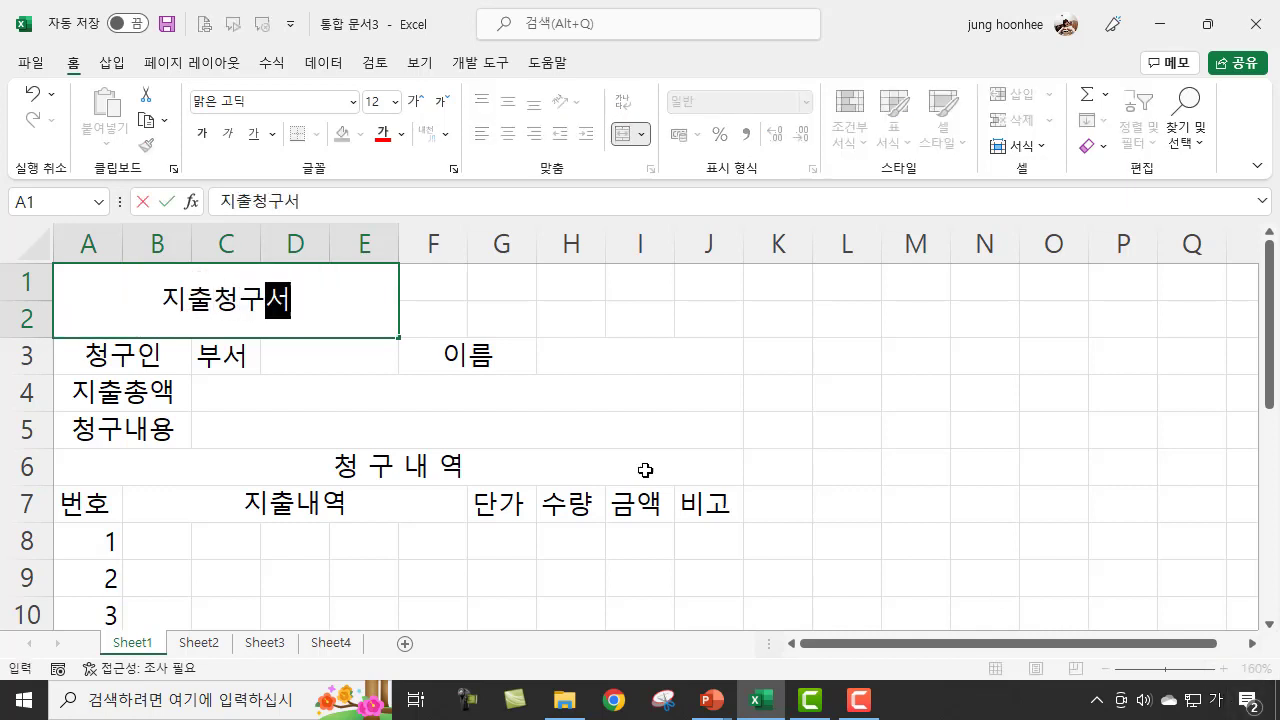
key("F2")
key("Left")
key("Left")
key("Left")
key("Left")
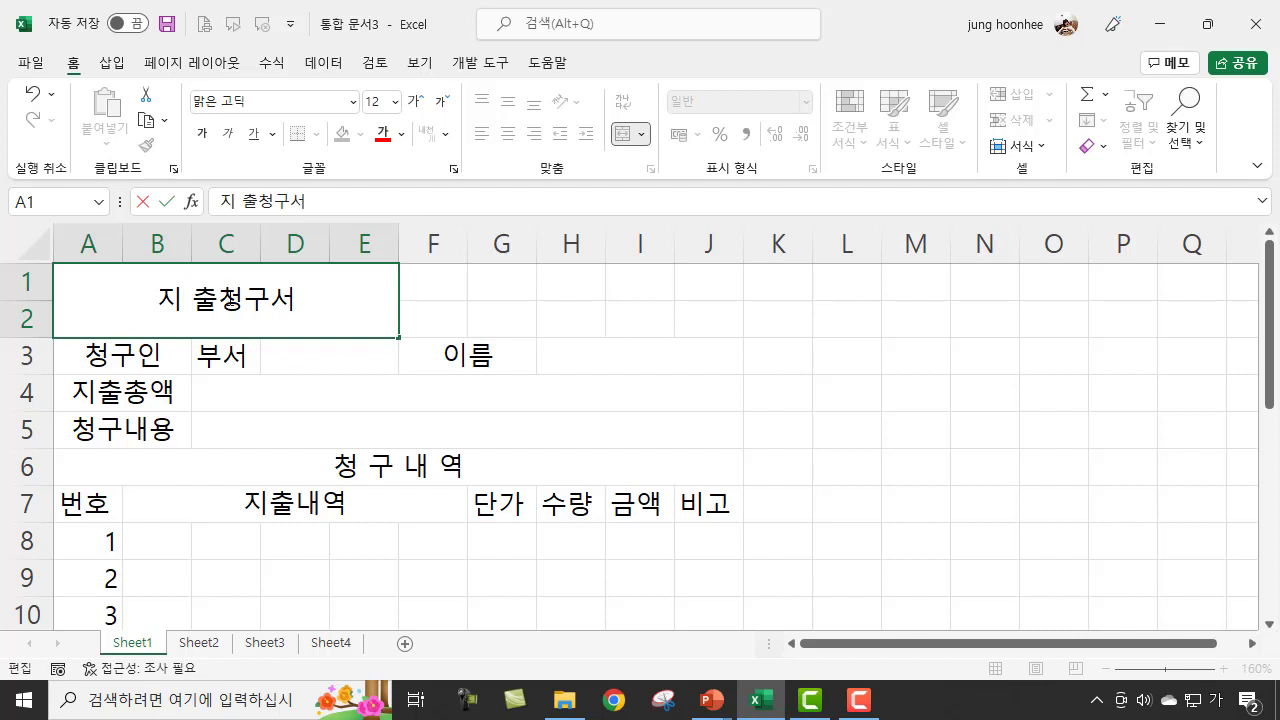
key("Right")
key("Right")
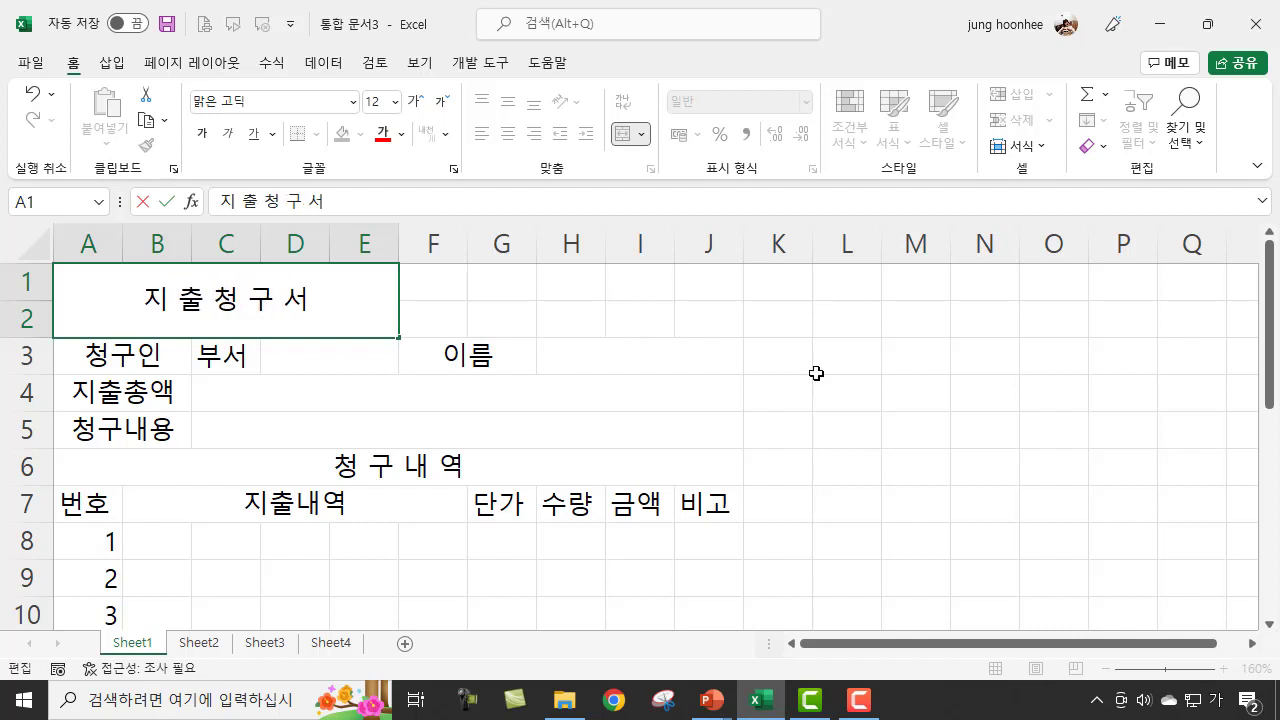
key("Return")
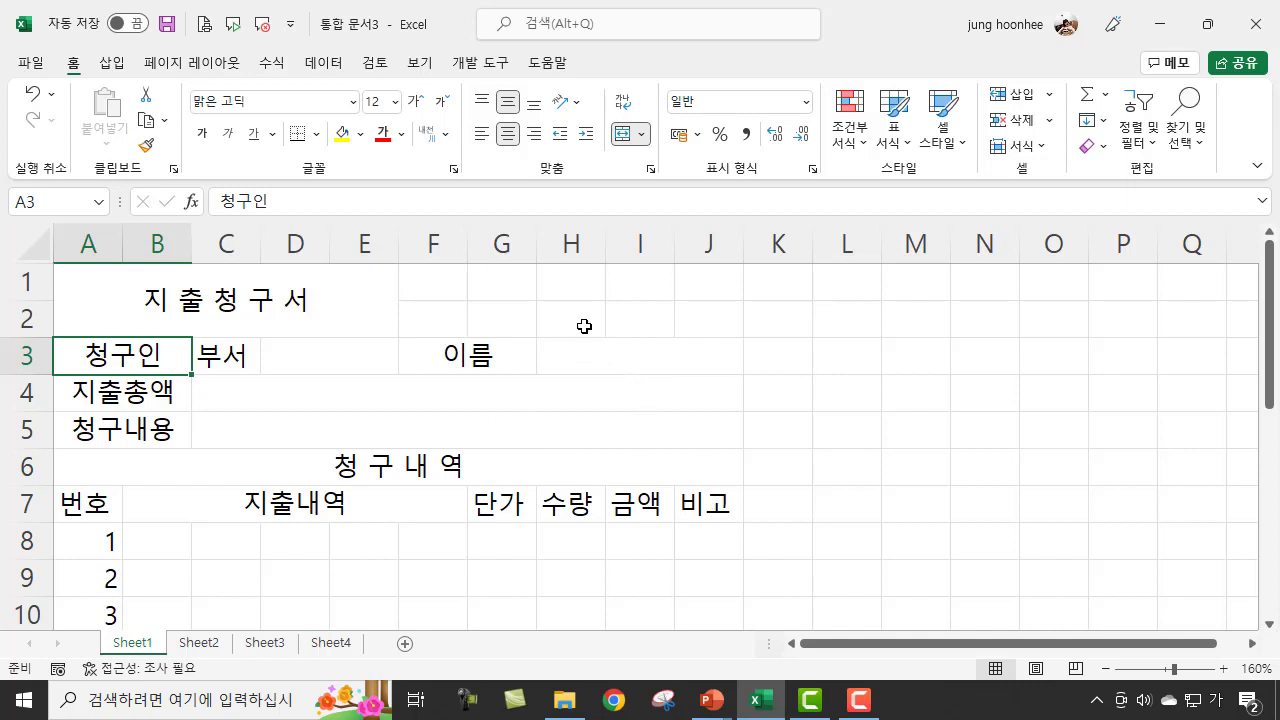
left_click(786, 381)
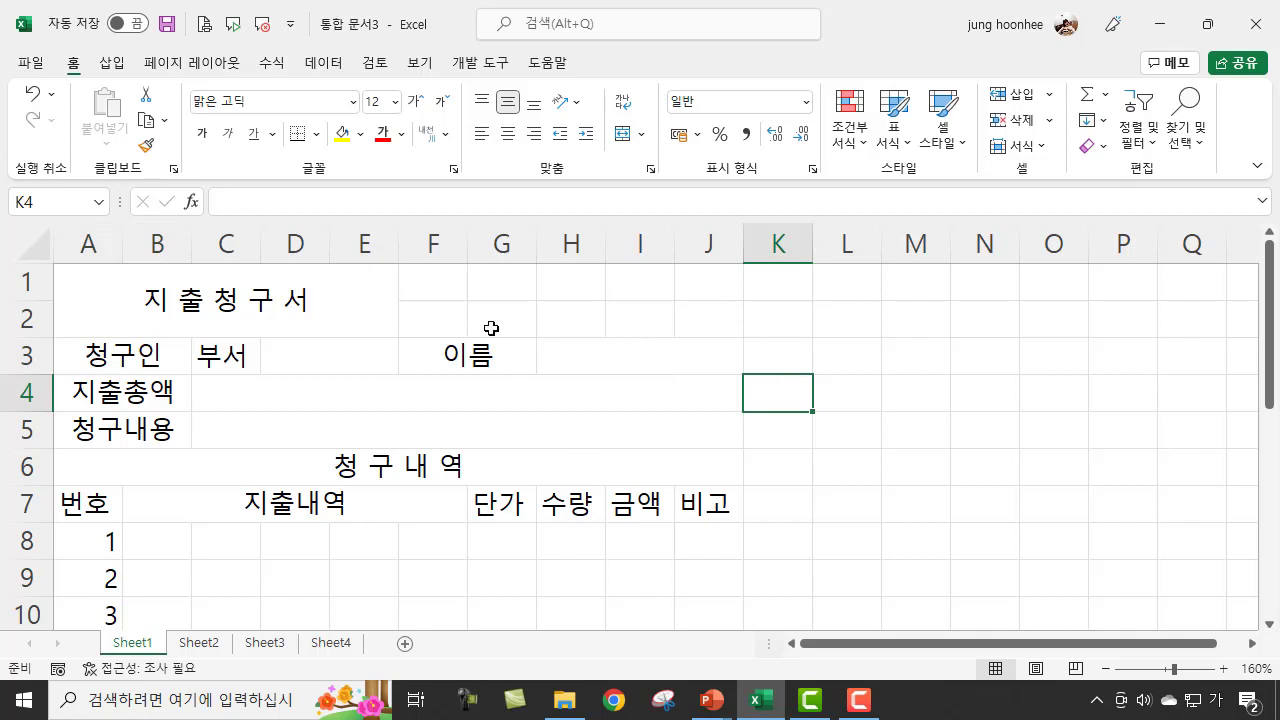
Merge and center F1:F2 beside the title and enter 결재 in it
left_click(503, 369)
left_click_drag(437, 289, 424, 310)
left_click(589, 378)
left_click(424, 284)
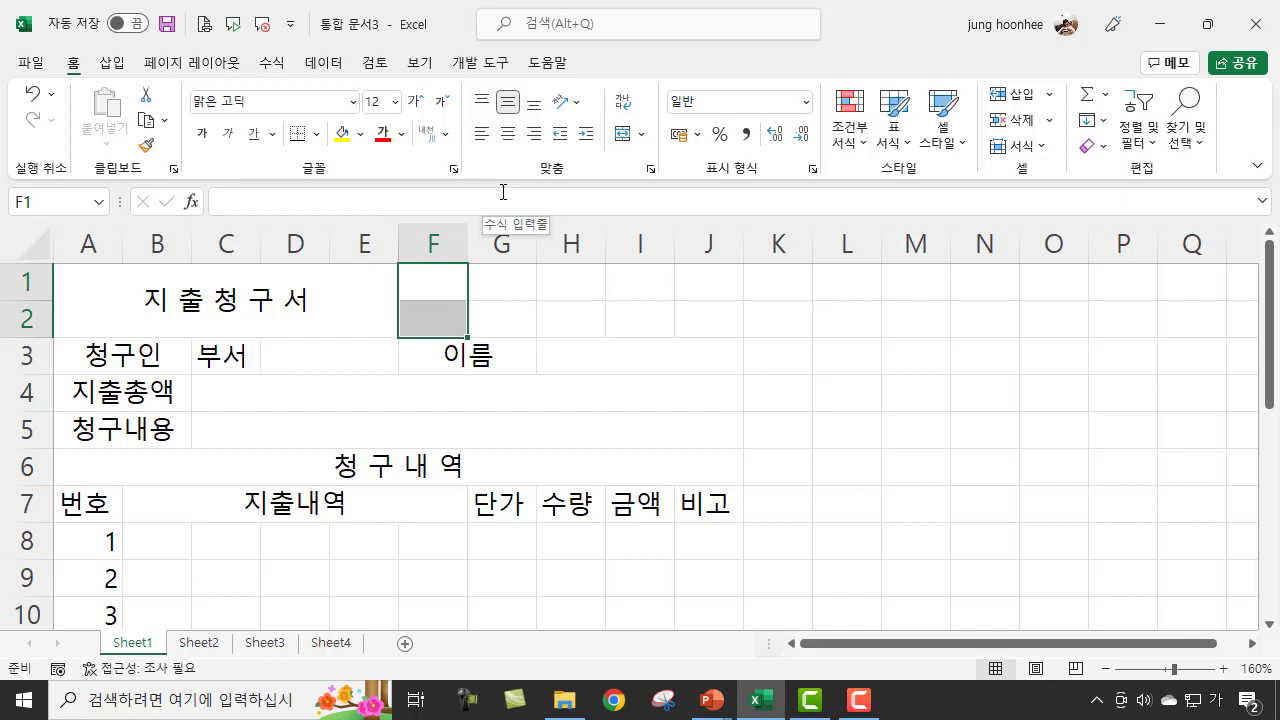
key("alt")
key("h")
key("m")
key("c")
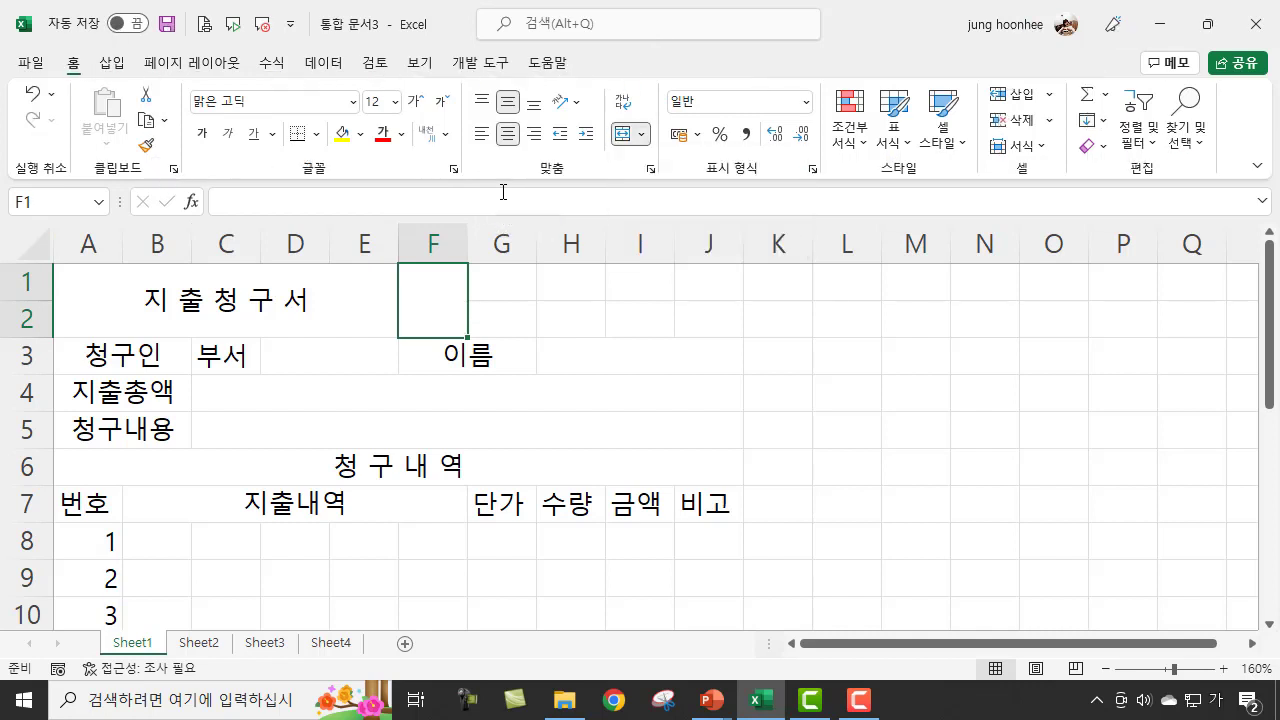
type("결재")
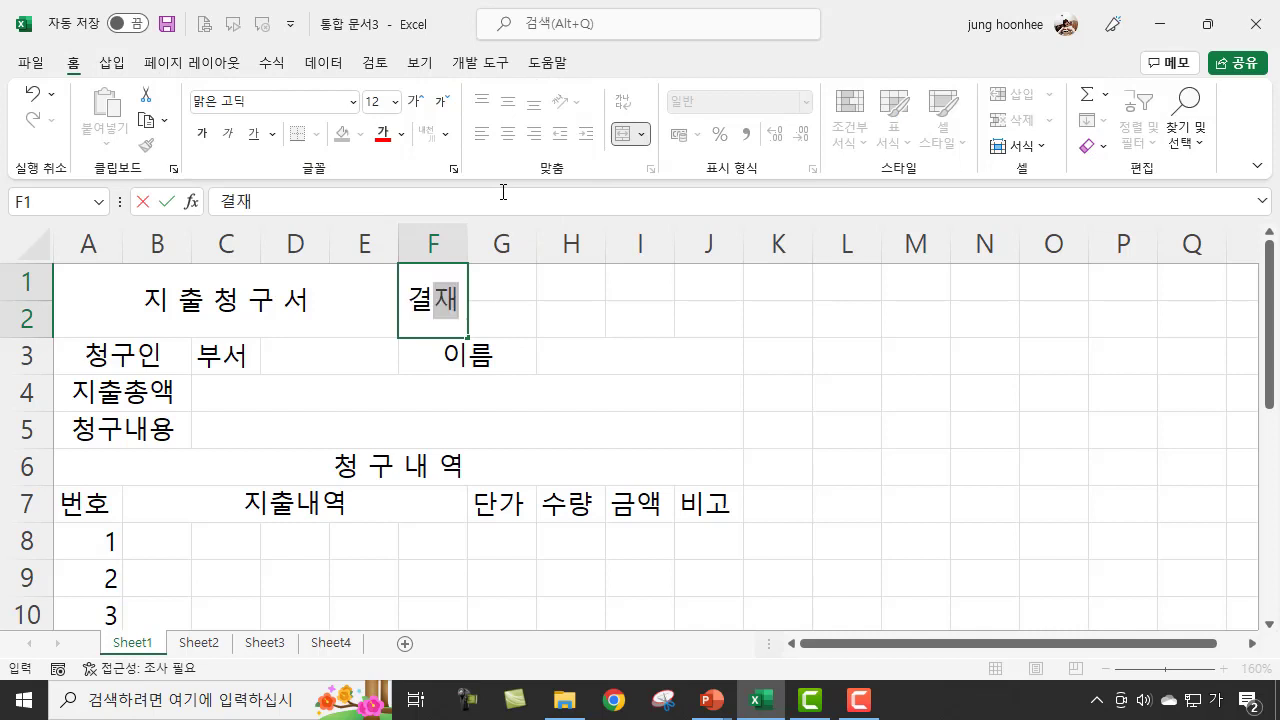
key("Return")
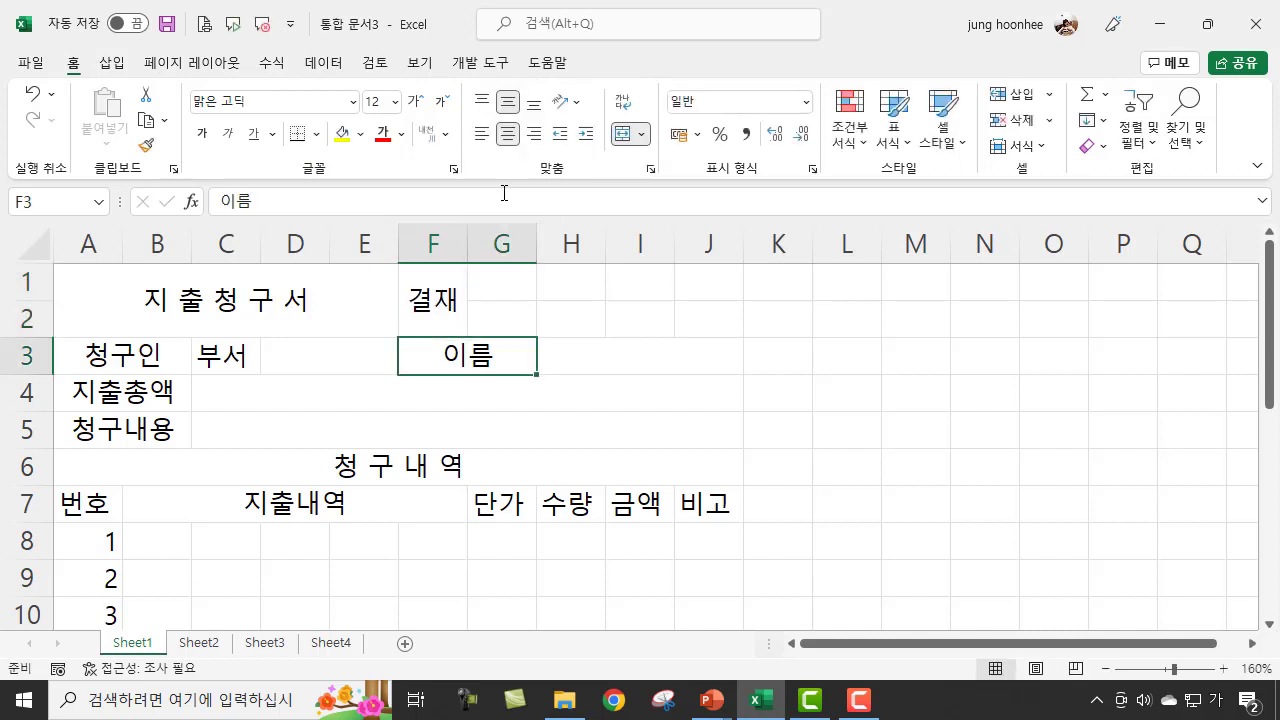
Set the 결재 cell's text orientation to vertical text (세로 쓰기)
left_click(432, 310)
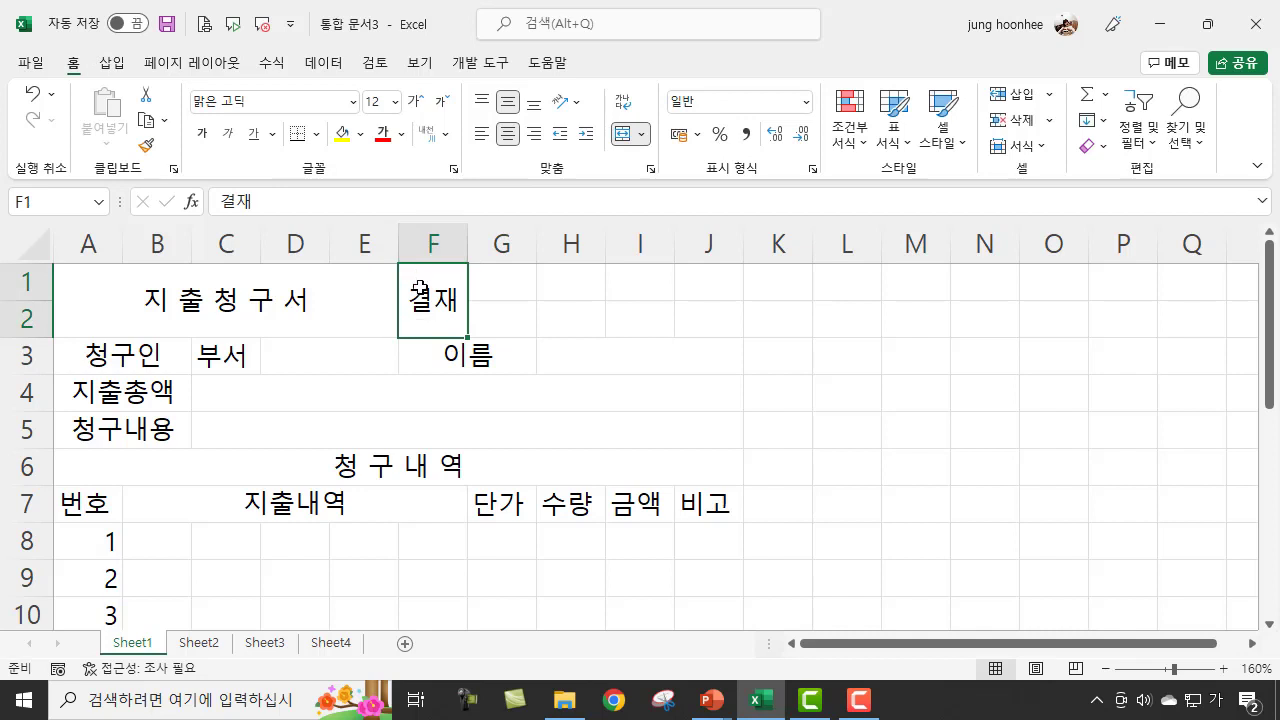
left_click(570, 102)
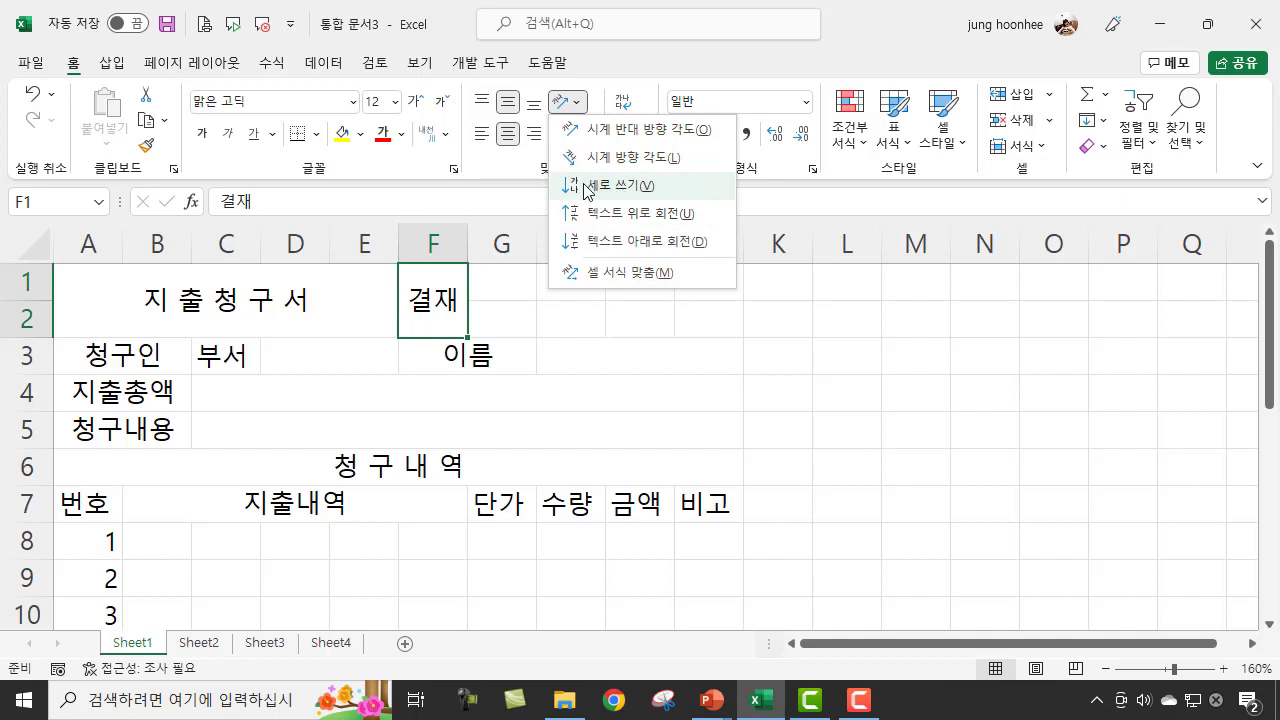
left_click(599, 186)
left_click(577, 391)
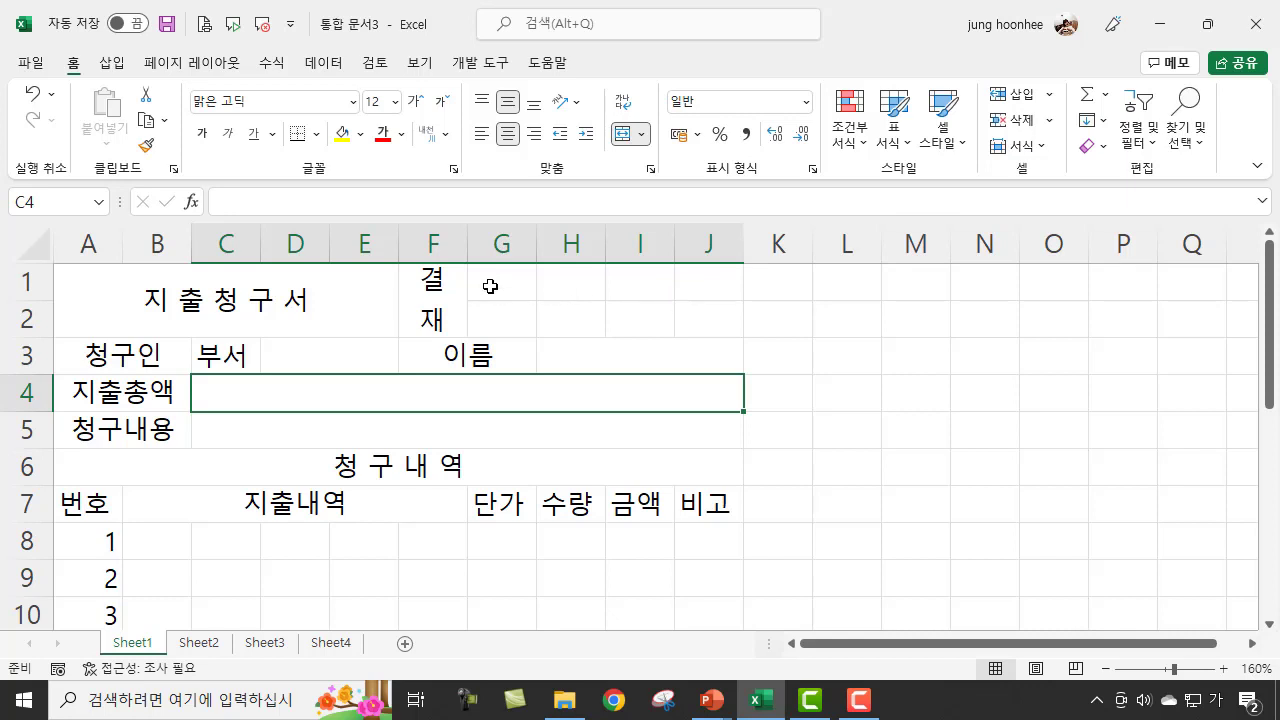
Select G1:H1 and mark the 담당 and 성명 cells with the pen on the PowerPoint sample slide
left_click_drag(494, 283, 558, 283)
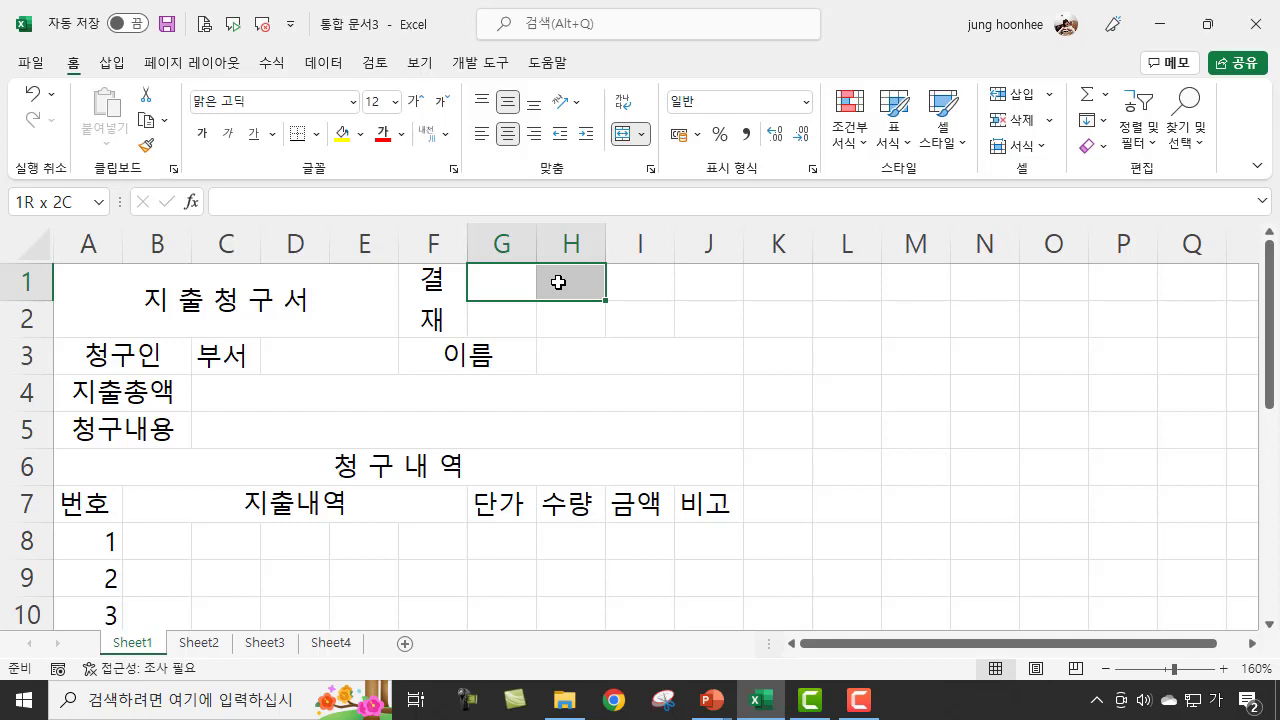
left_click_drag(558, 283, 558, 283)
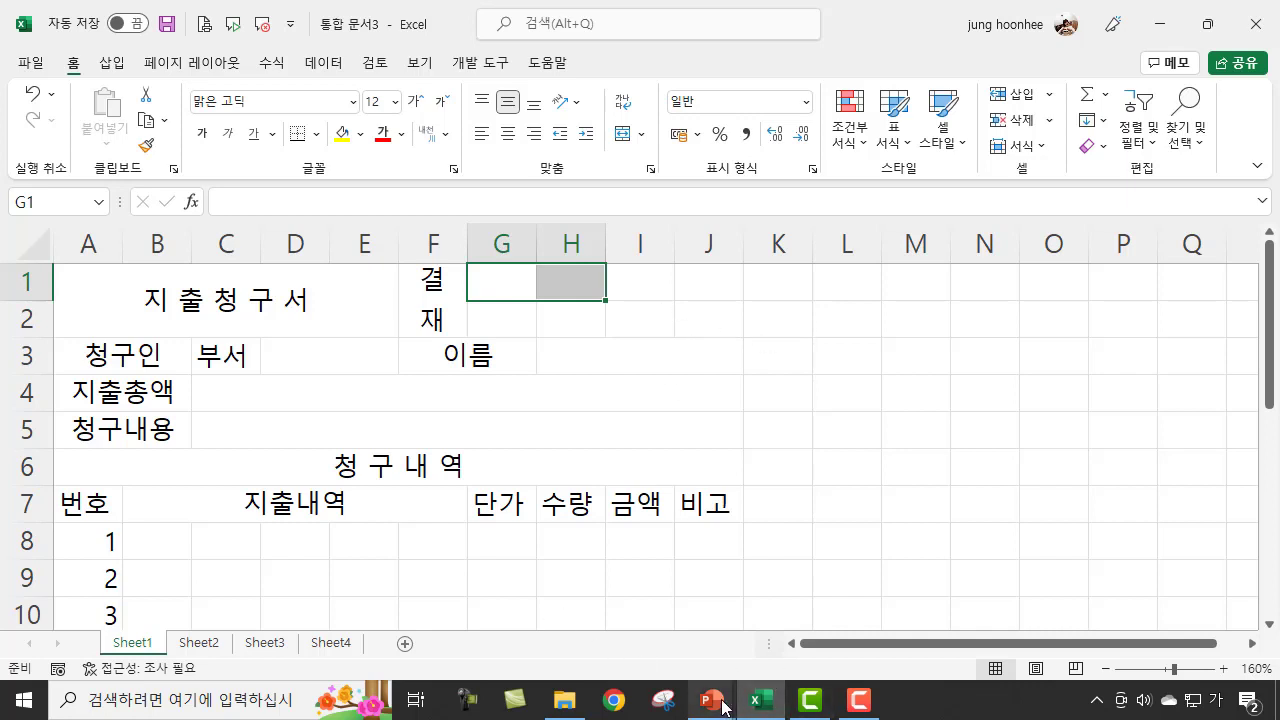
mouse_move(724, 706)
left_click(797, 612)
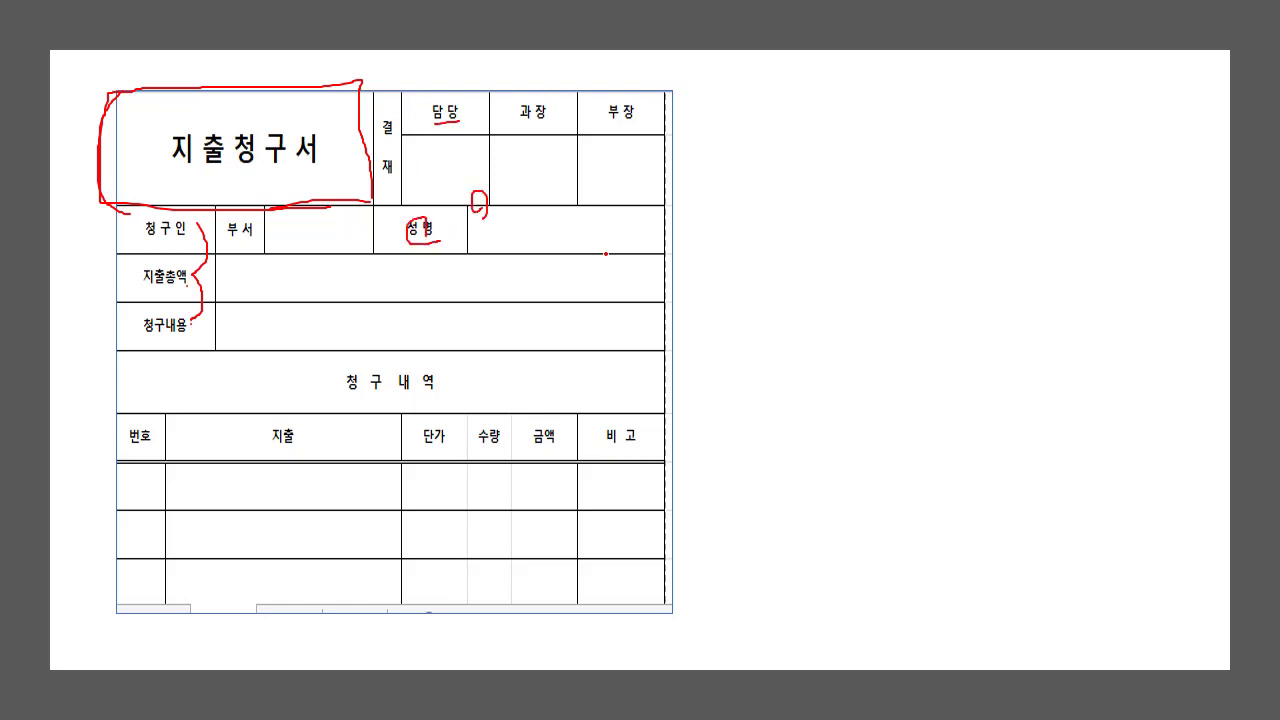
Display the taskbar on the slide show again and go back to the Excel form
right_click(722, 318)
mouse_move(826, 428)
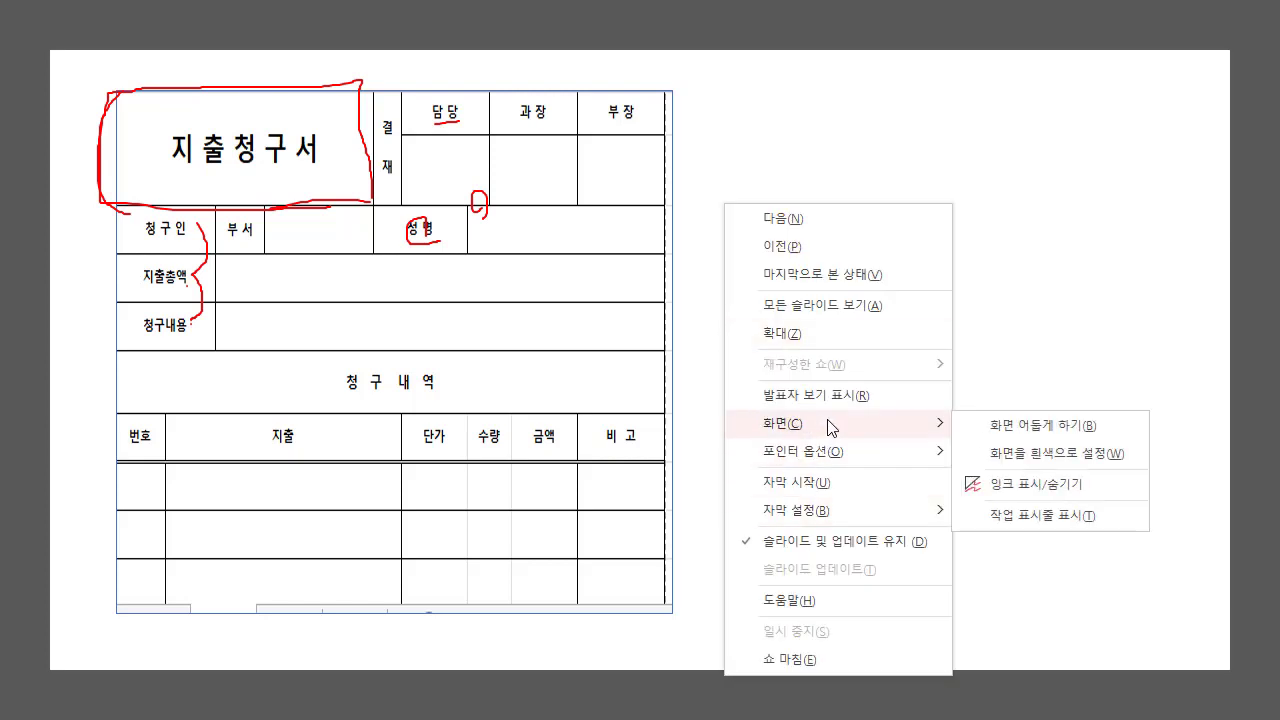
left_click(1027, 514)
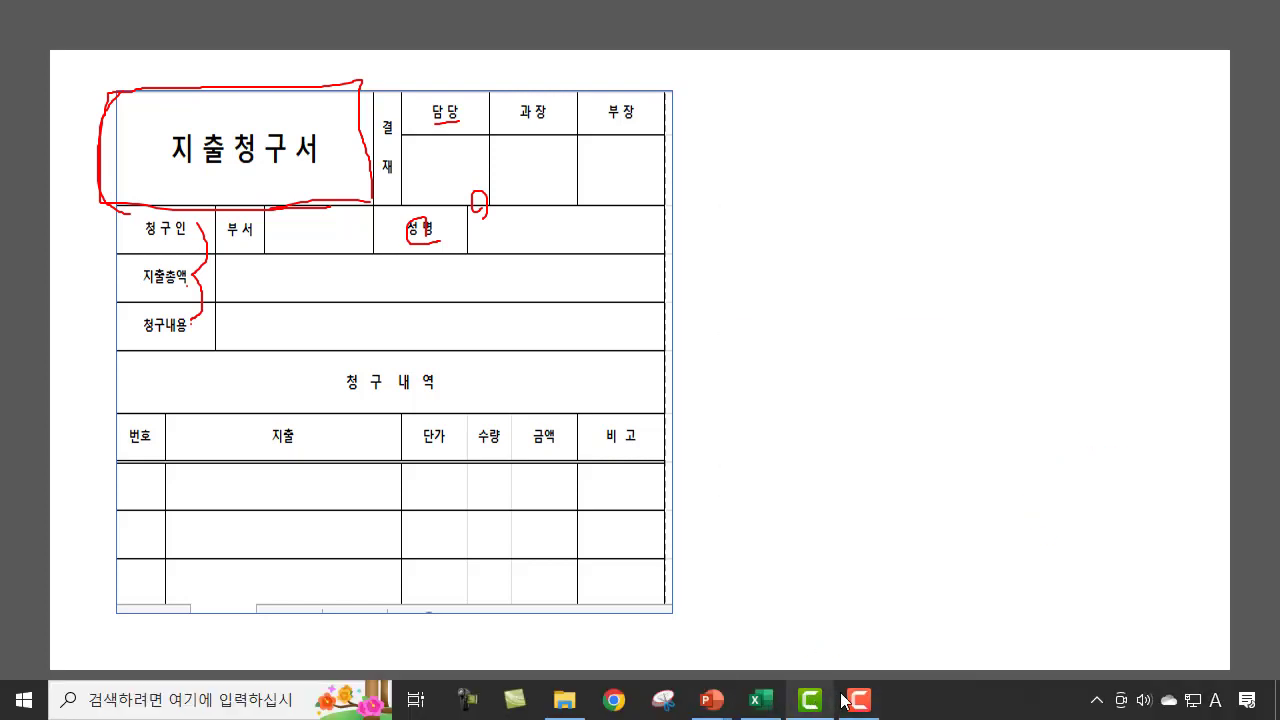
left_click(757, 704)
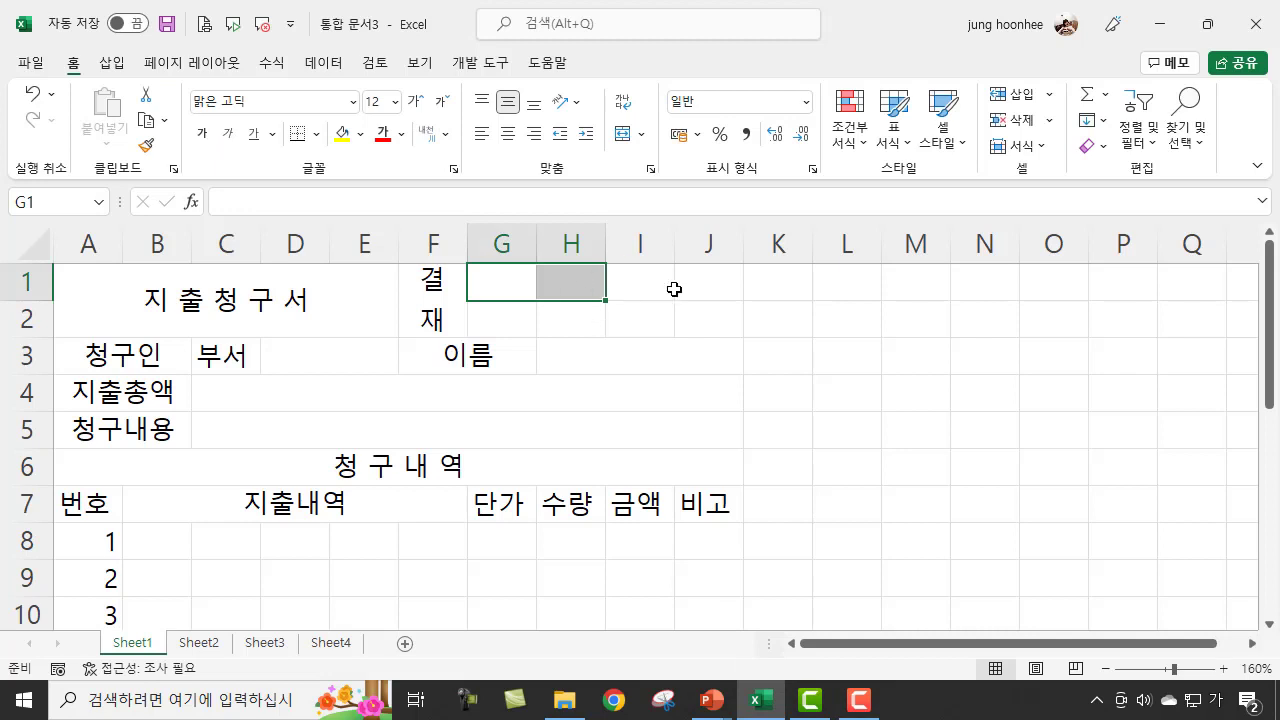
Merge and center G1:H1 and enter 담당 in it
key("alt")
type("hmc")
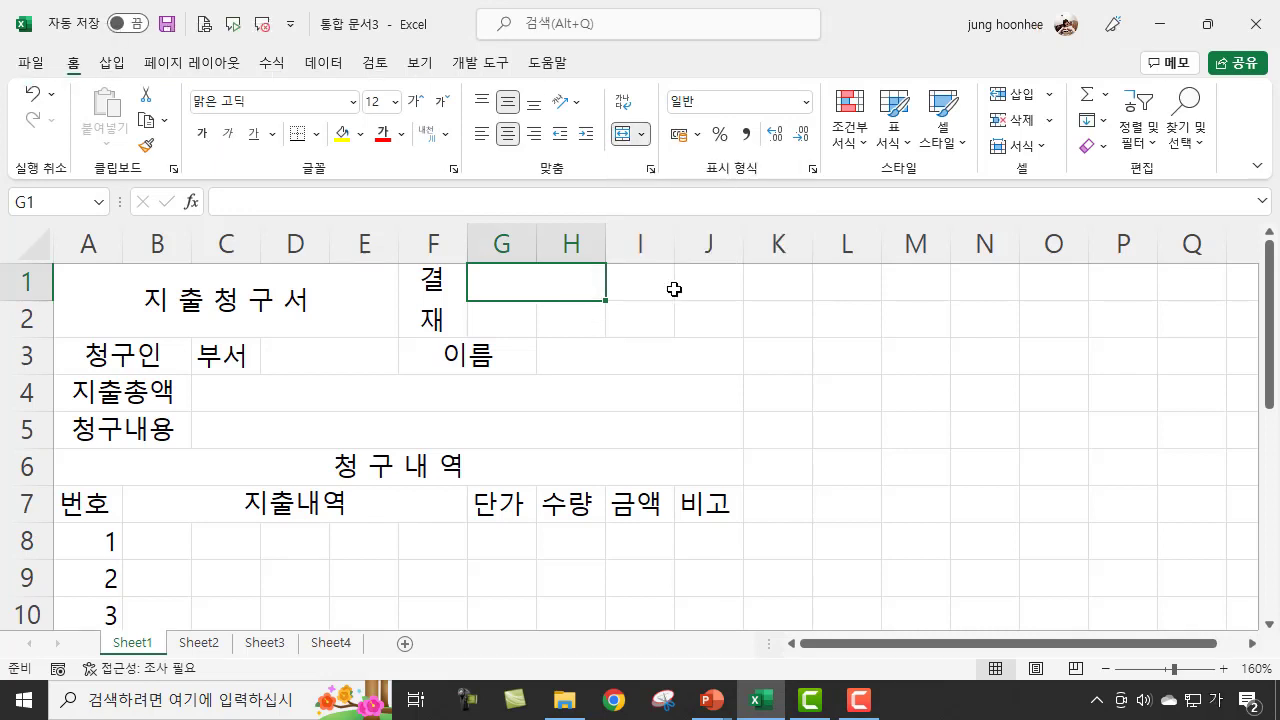
type("담당")
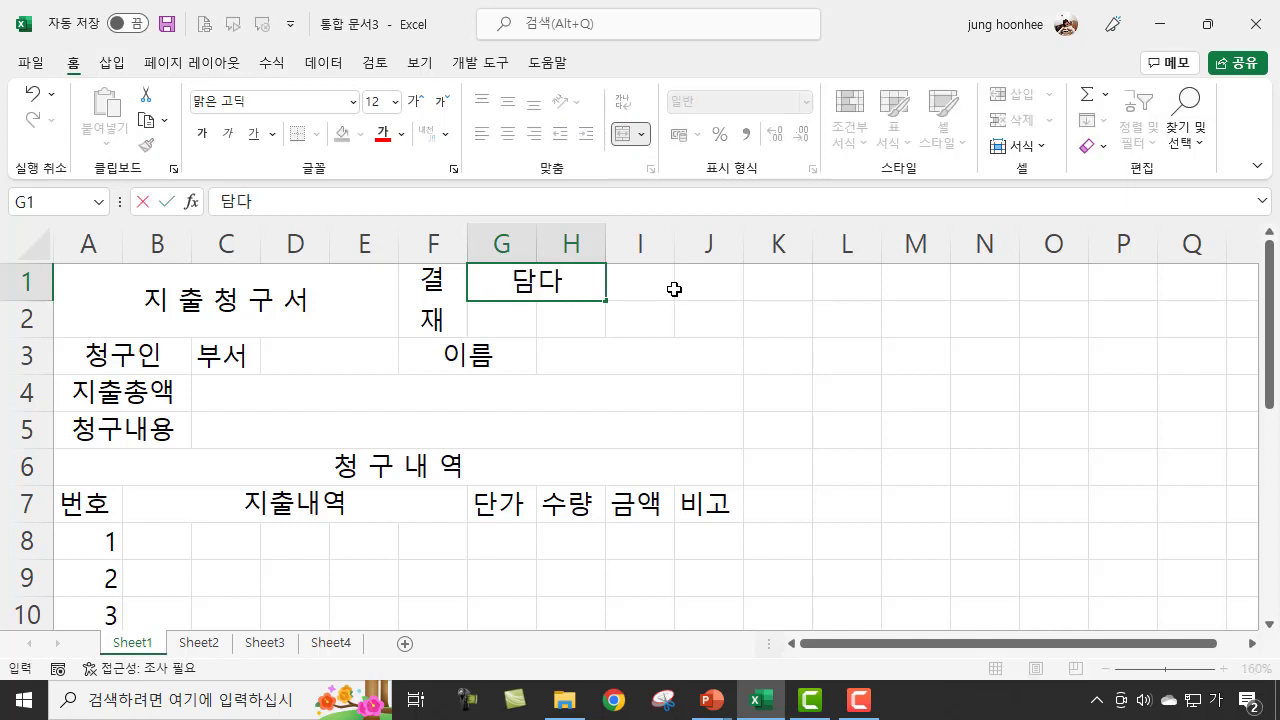
left_click(823, 391)
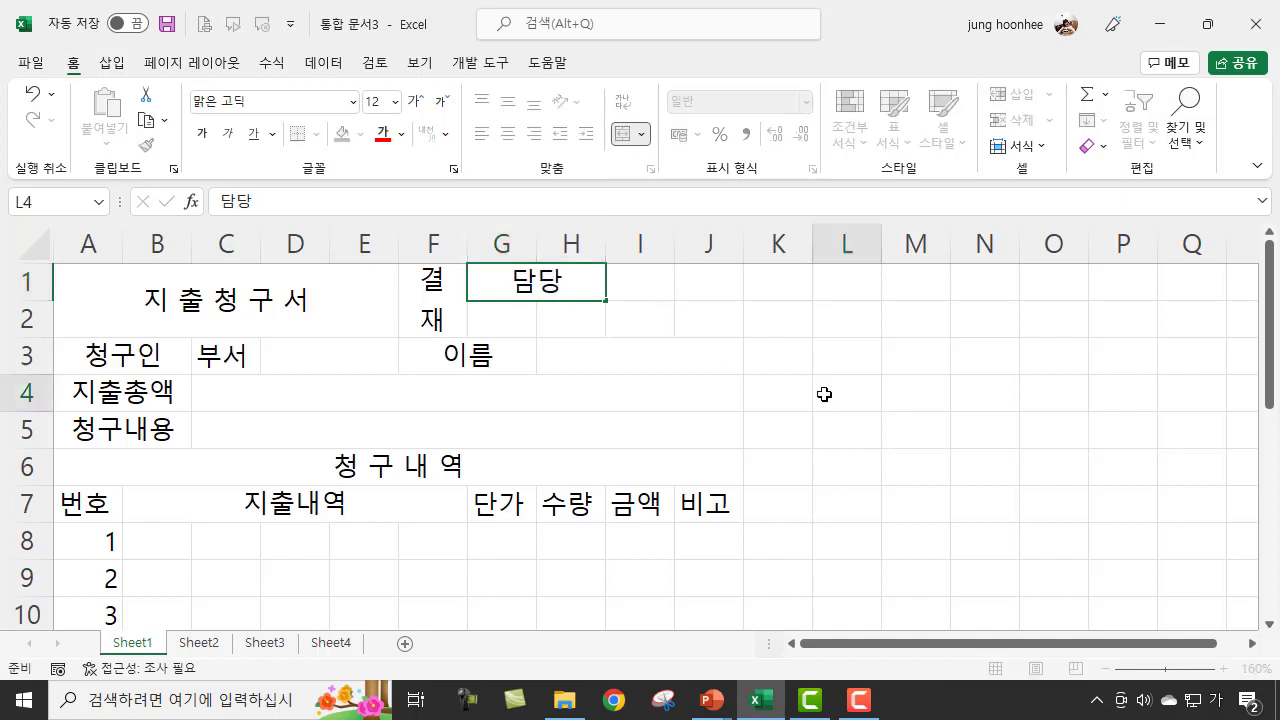
Enter 과장 in I1 and 부장 in J1 as the remaining approval box headings
left_click(634, 282)
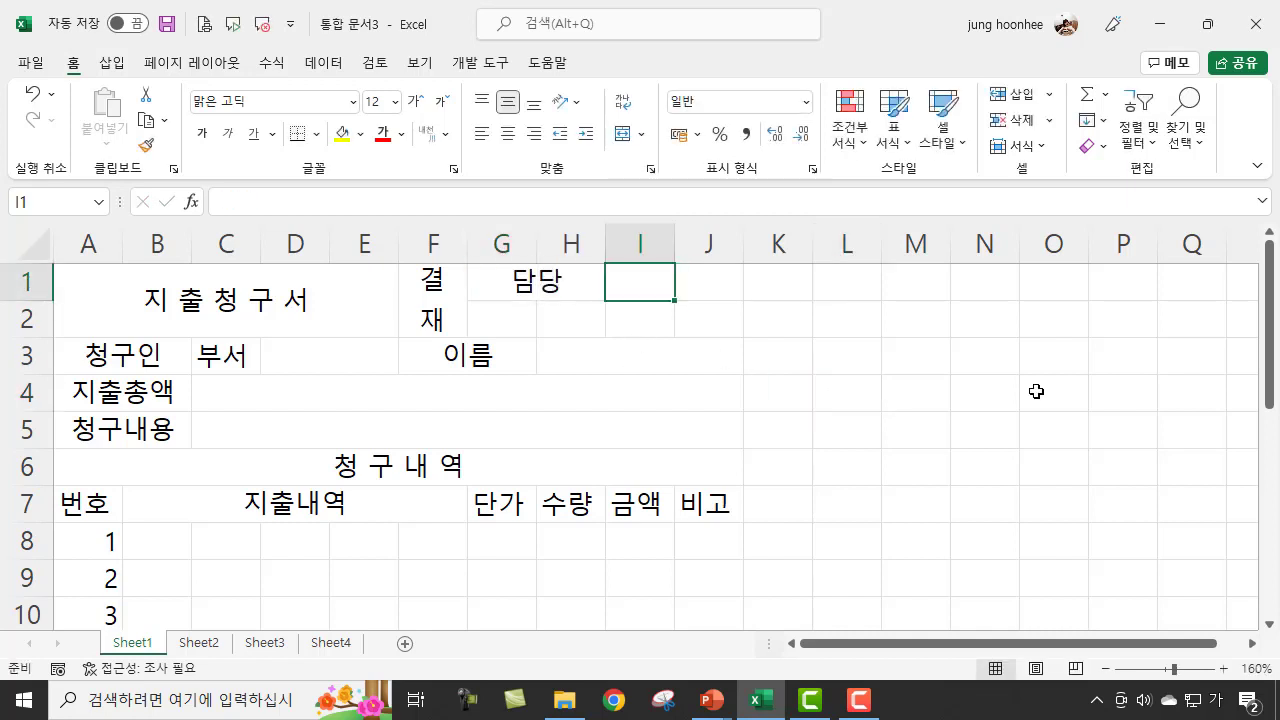
type("과장")
key("Tab")
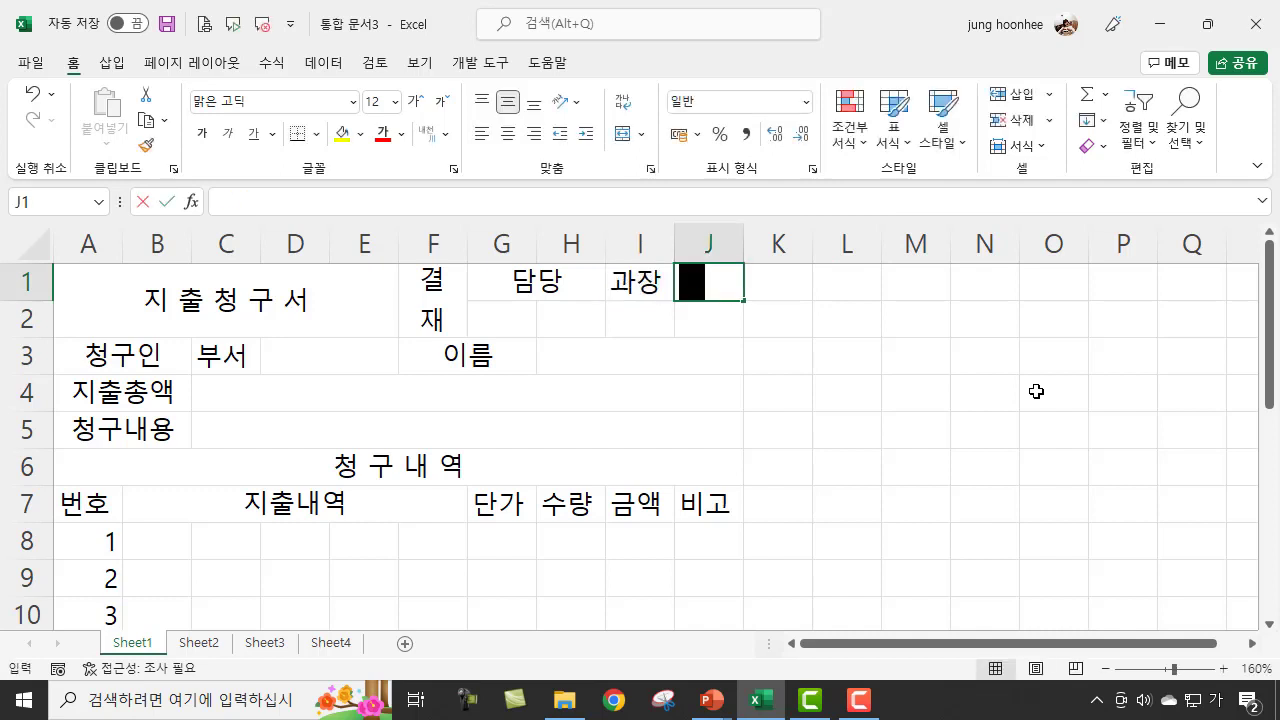
type("부장")
left_click(866, 546)
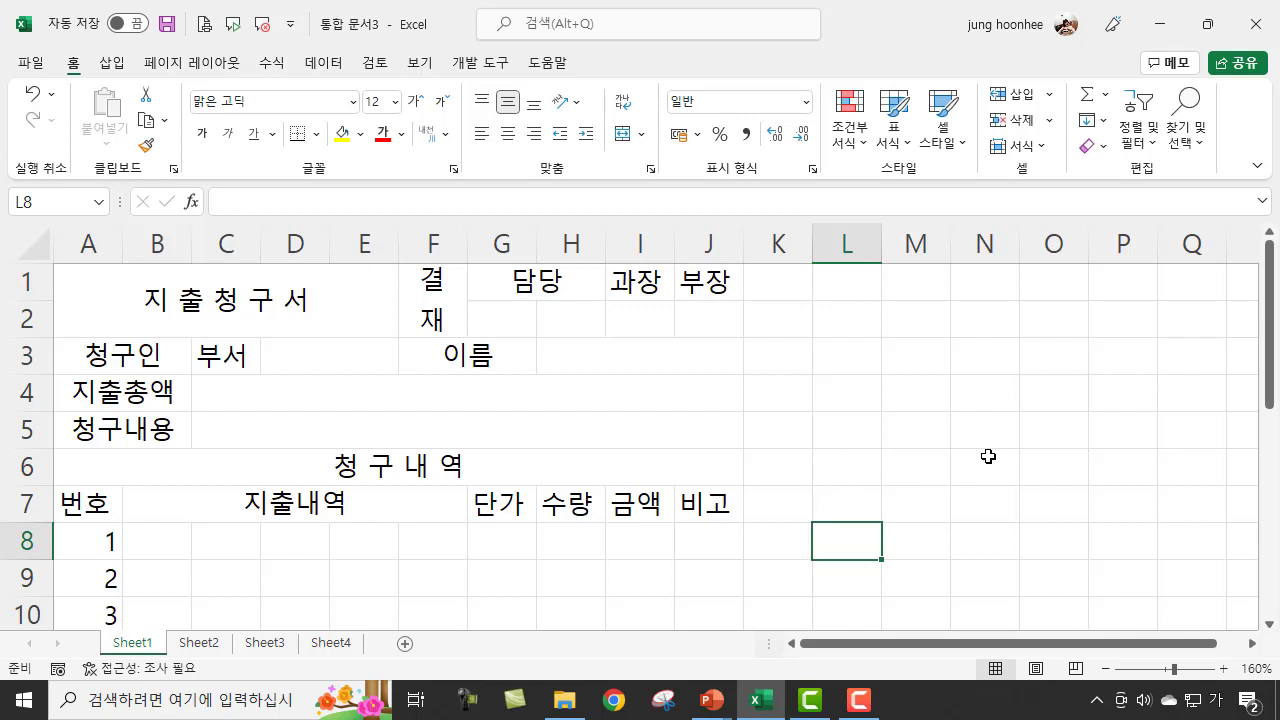
left_click(844, 421)
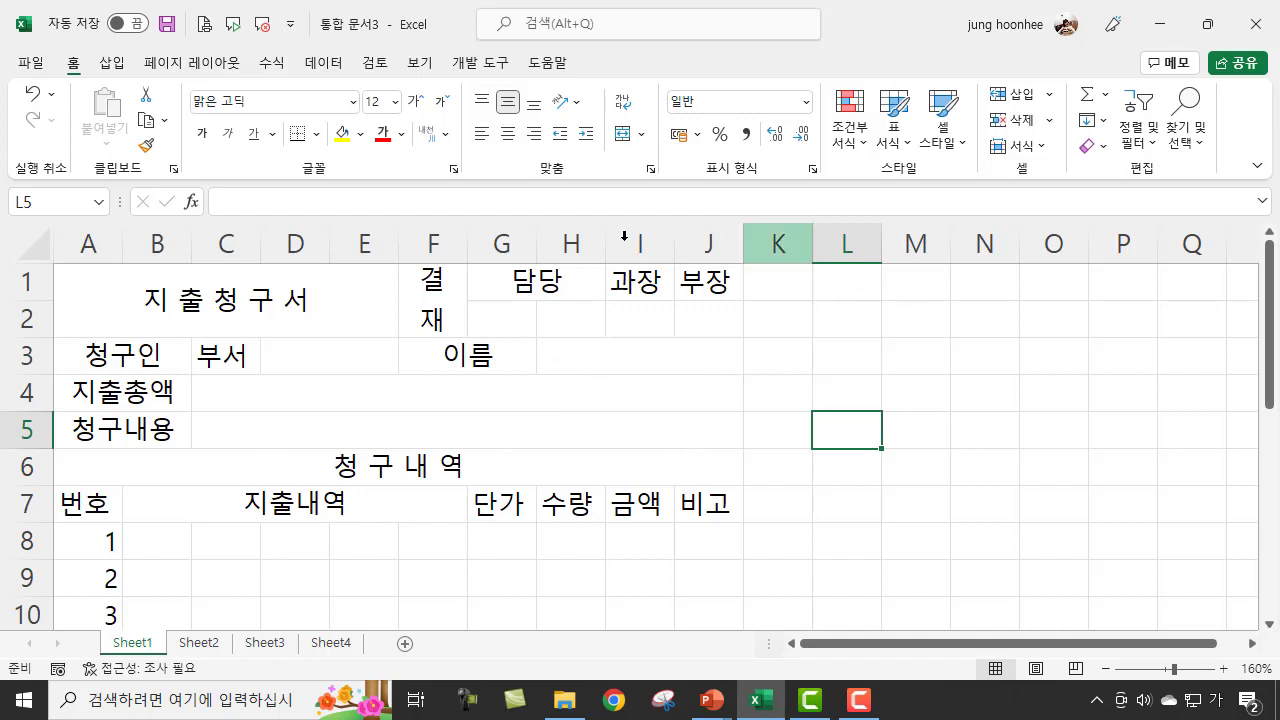
Narrow column F so it fits the vertical 결재 text more closely
left_click(437, 238)
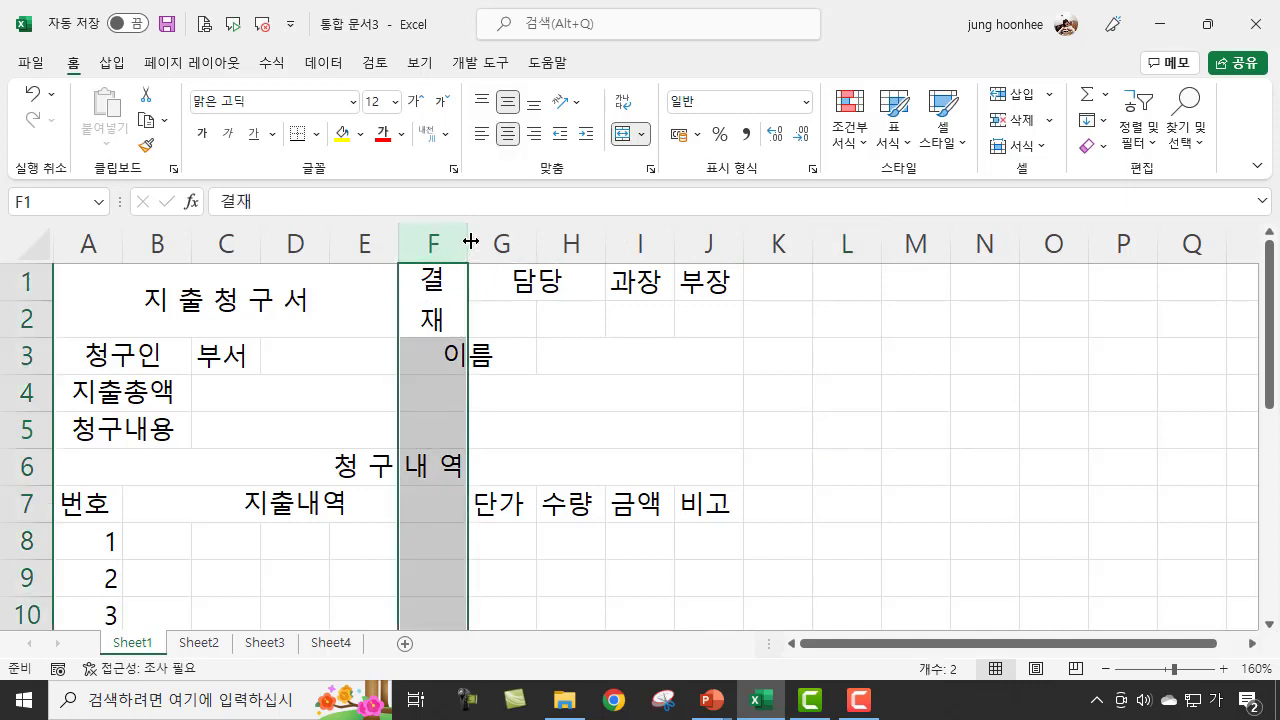
left_click_drag(468, 239, 453, 242)
left_click(693, 545)
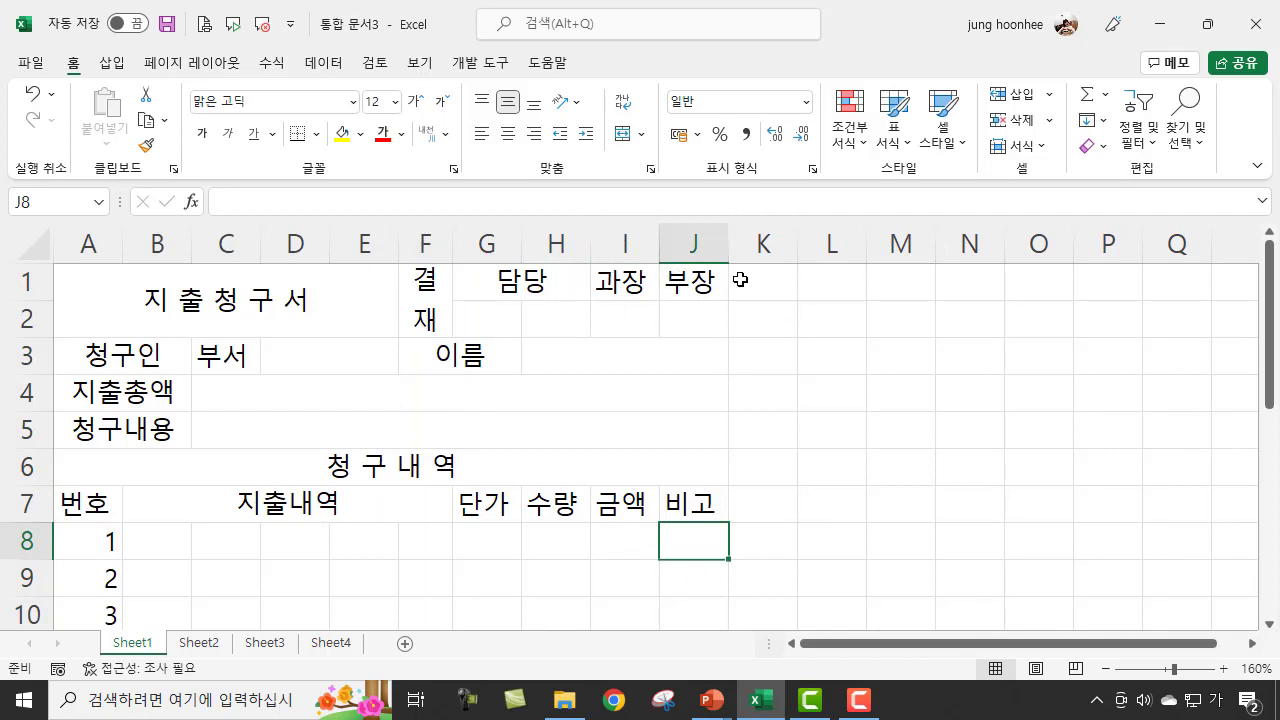
Widen columns I and J equally to give the 과장 and 부장 cells more room
left_click_drag(626, 242, 681, 238)
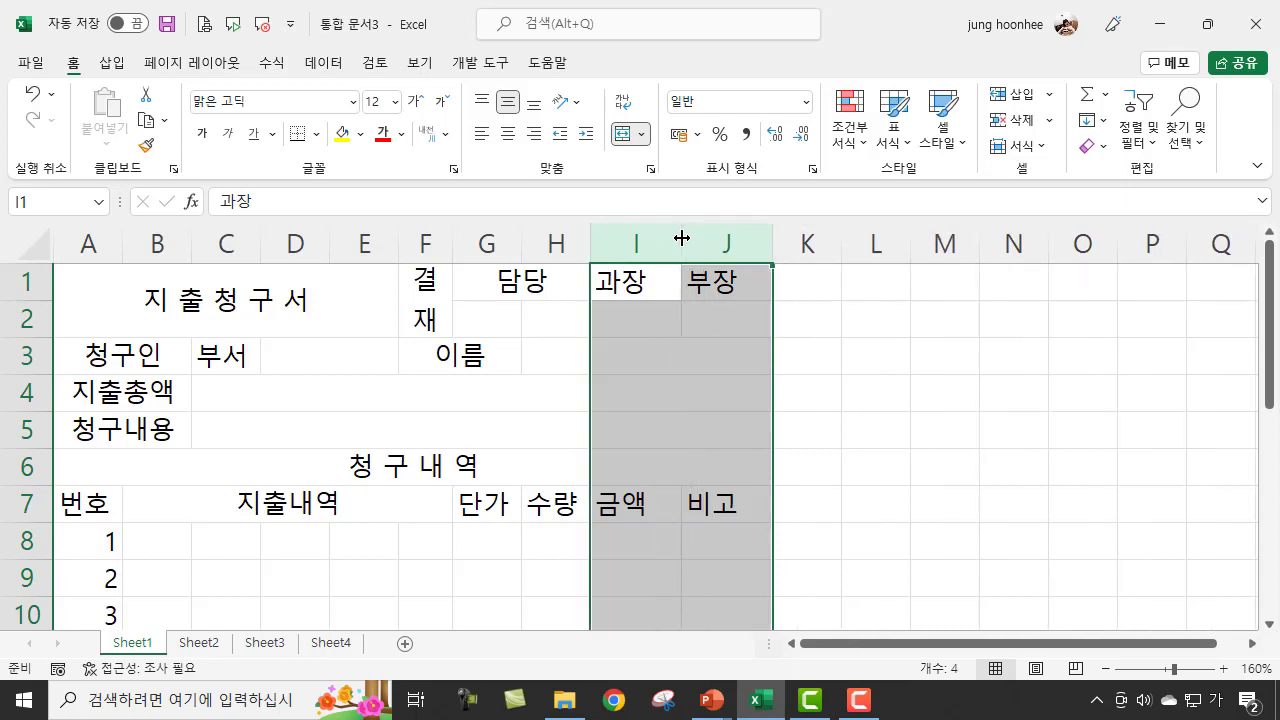
left_click(971, 493)
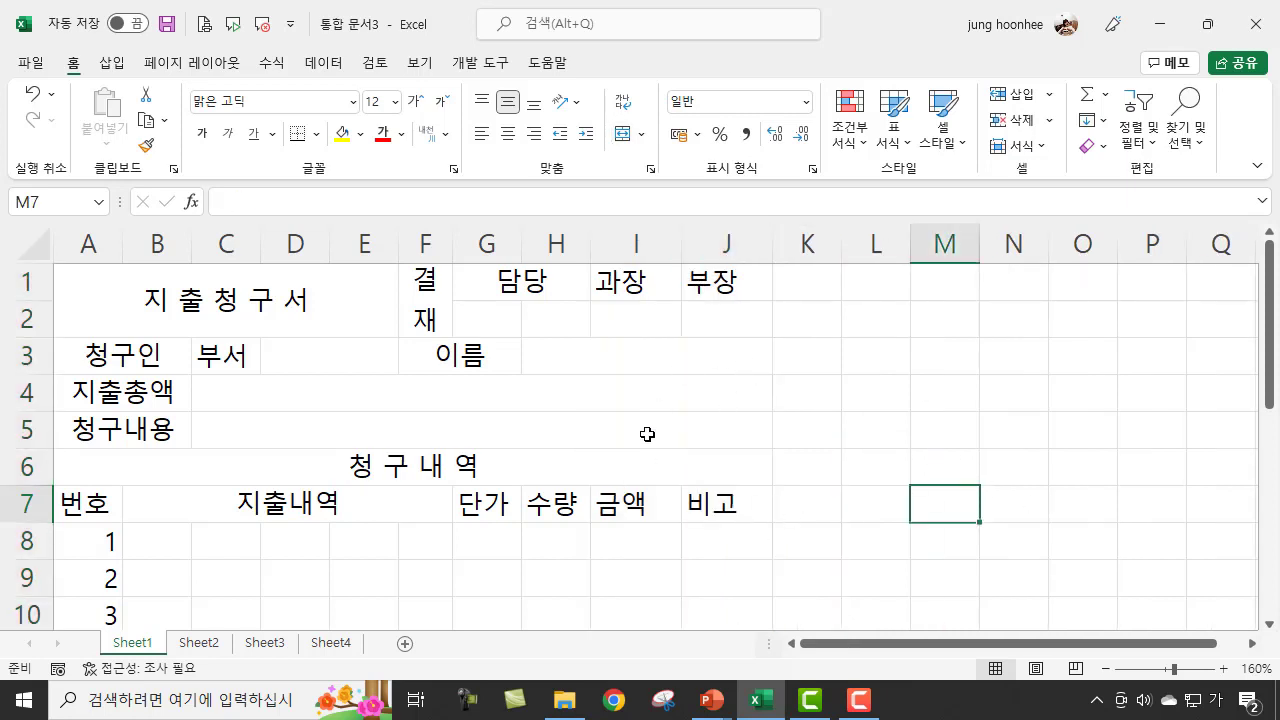
left_click(634, 540)
left_click_drag(634, 243, 705, 244)
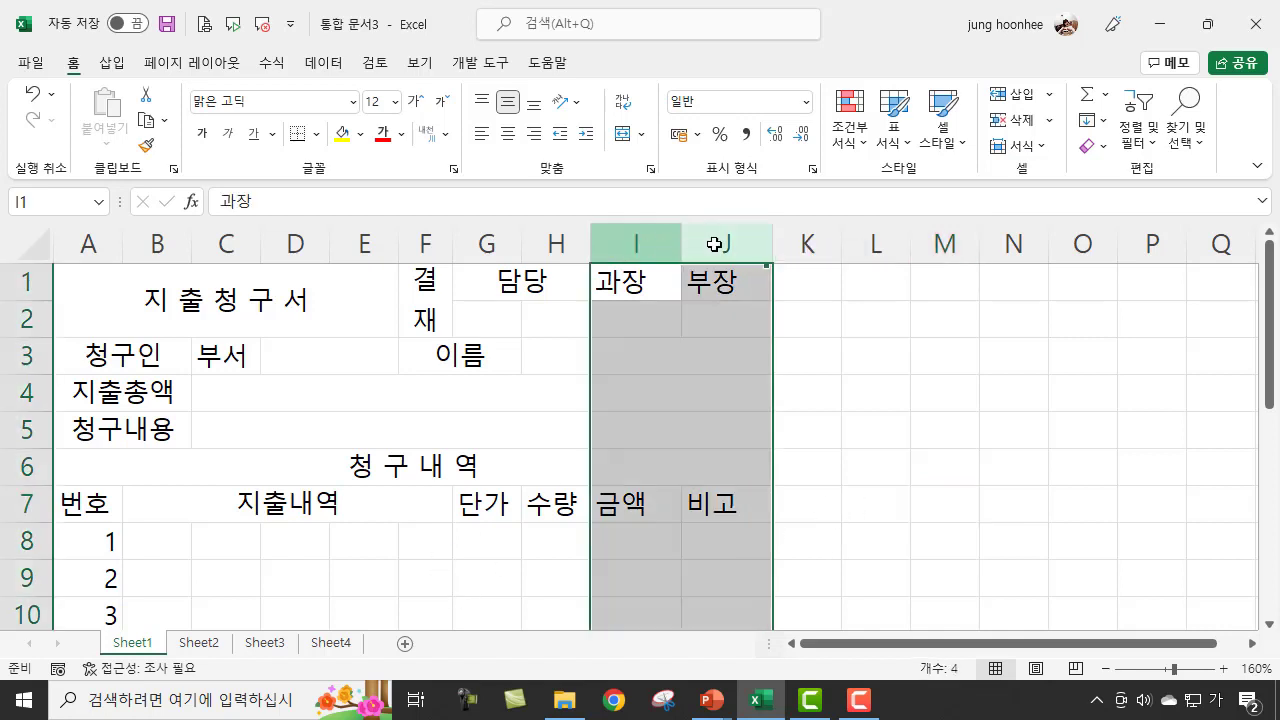
left_click(532, 283)
left_click(654, 282)
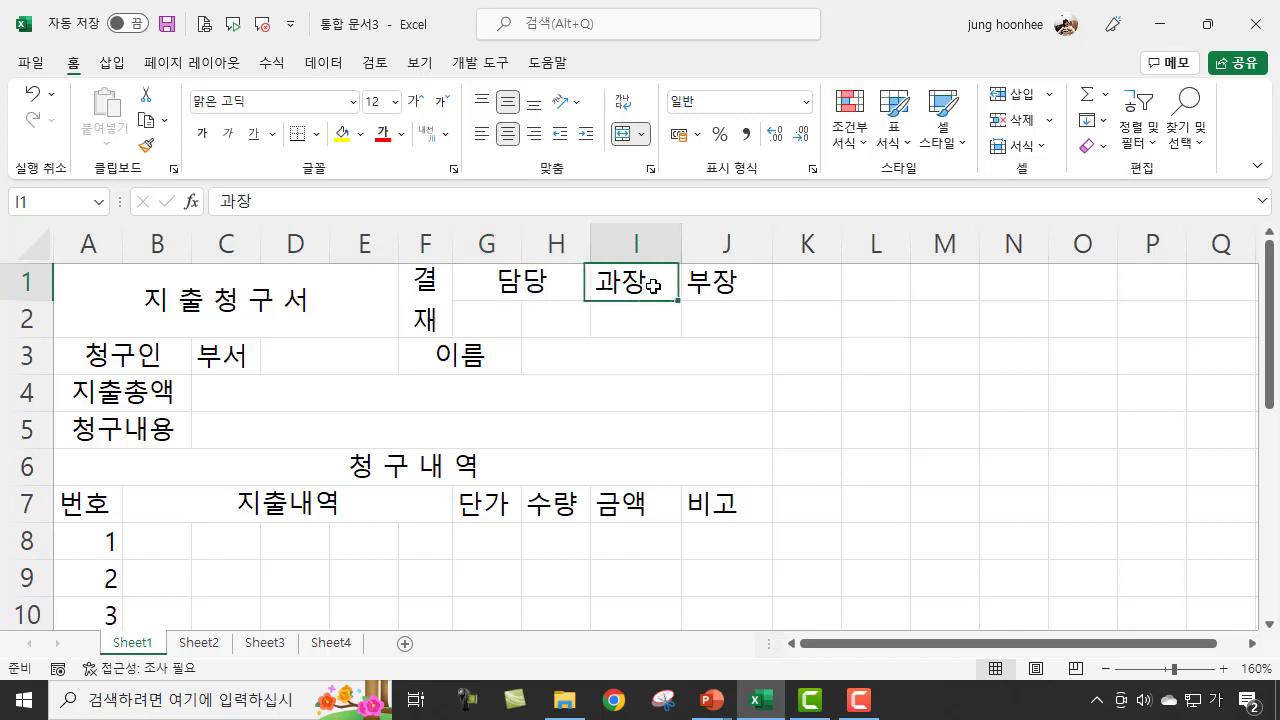
left_click(691, 281)
left_click(632, 245)
left_click_drag(633, 250, 701, 240)
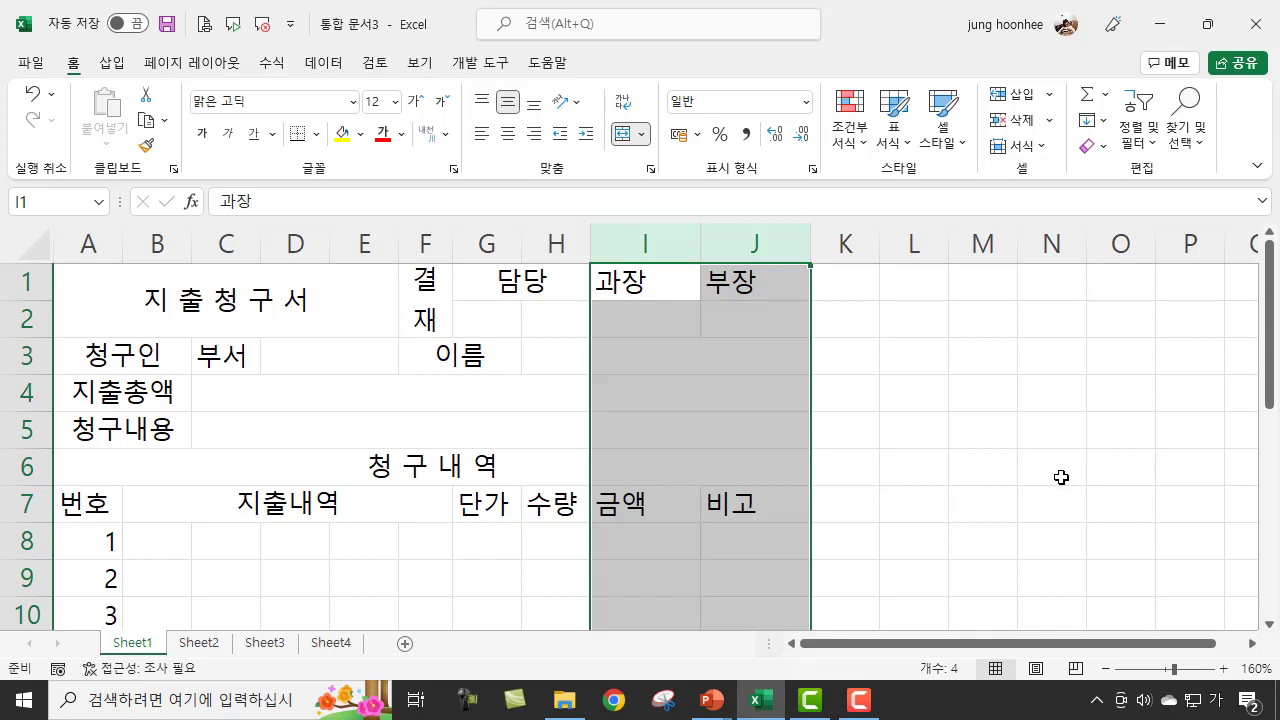
left_click(876, 468)
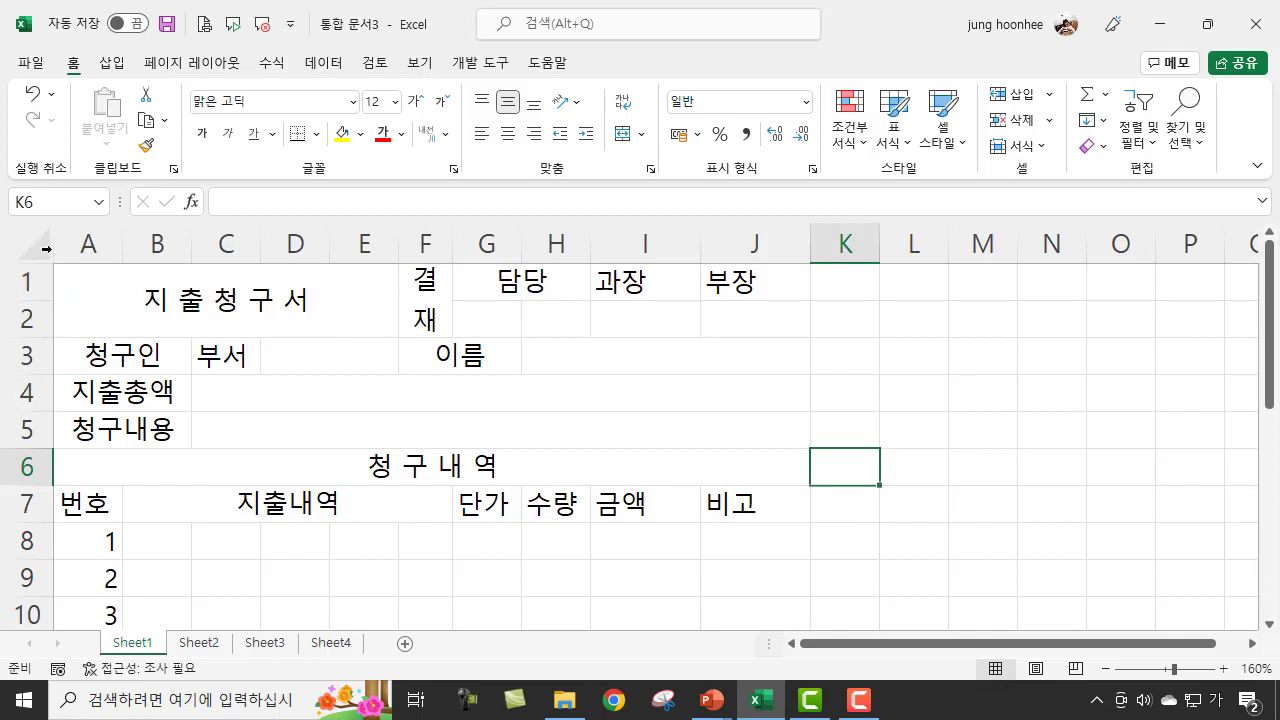
Increase the height of row 2 to make room for the approval signatures
left_click(27, 318)
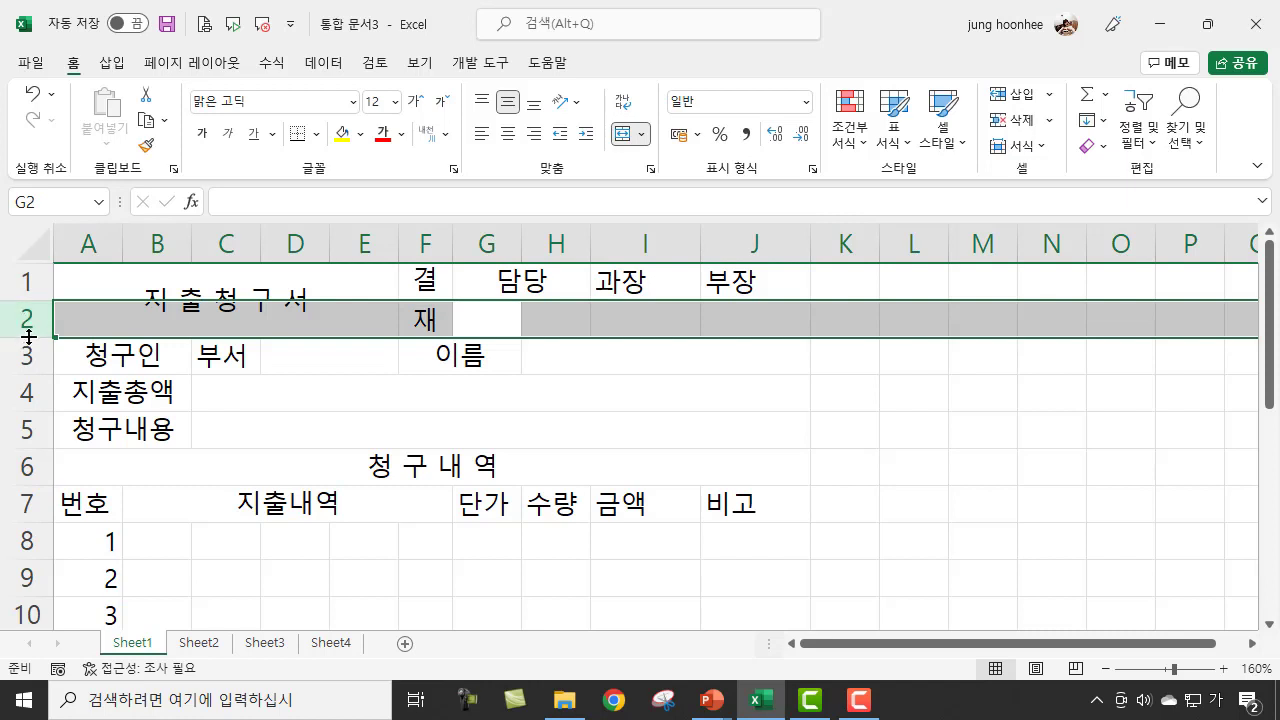
left_click_drag(28, 337, 28, 367)
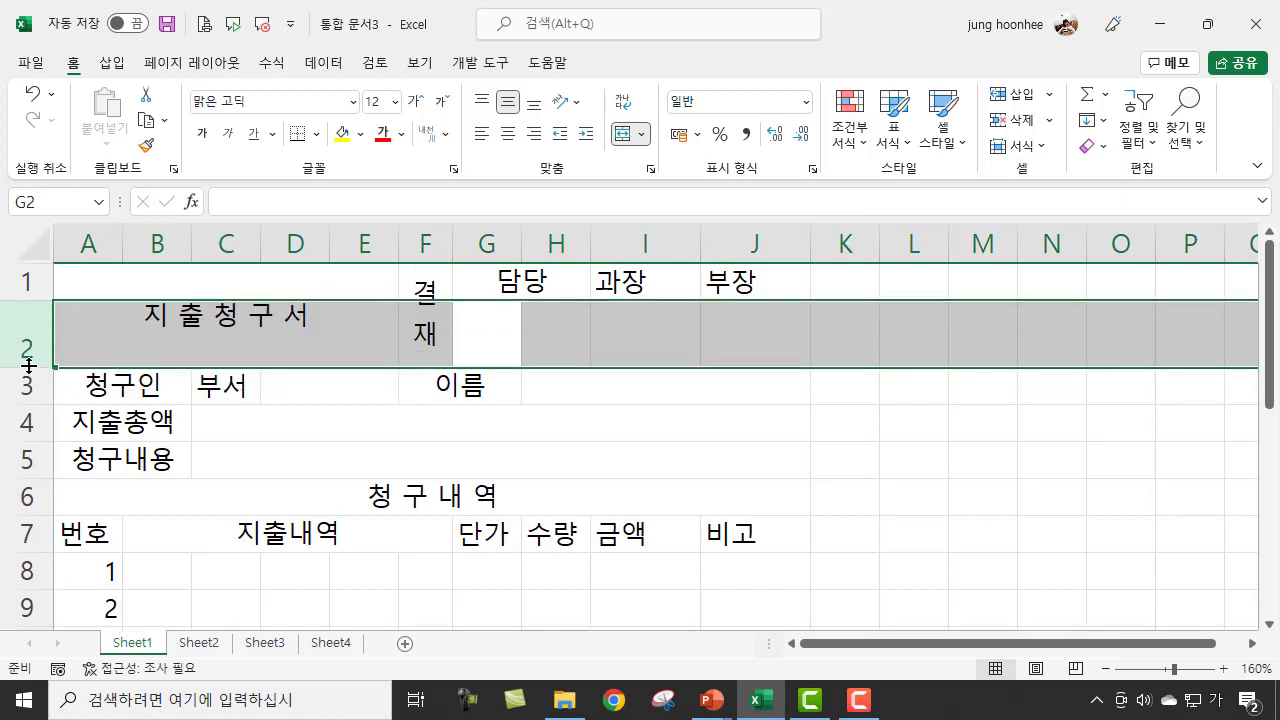
left_click(892, 450)
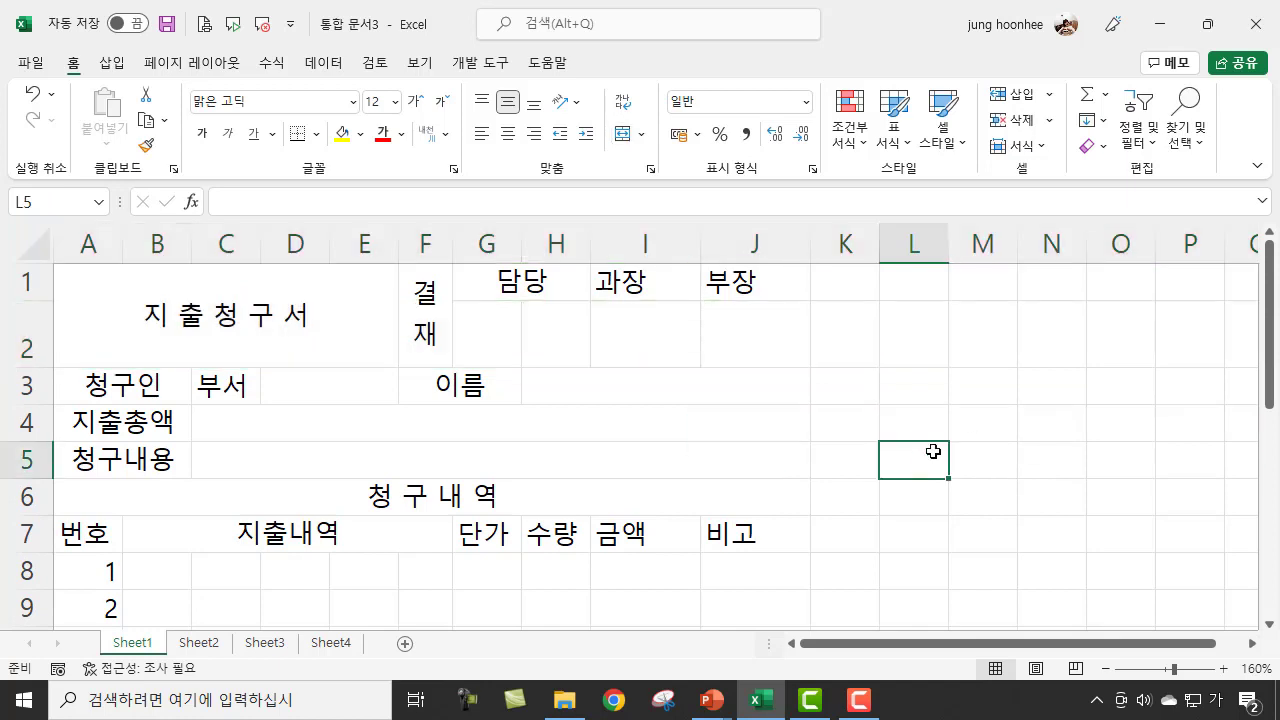
left_click(556, 282)
left_click(482, 340)
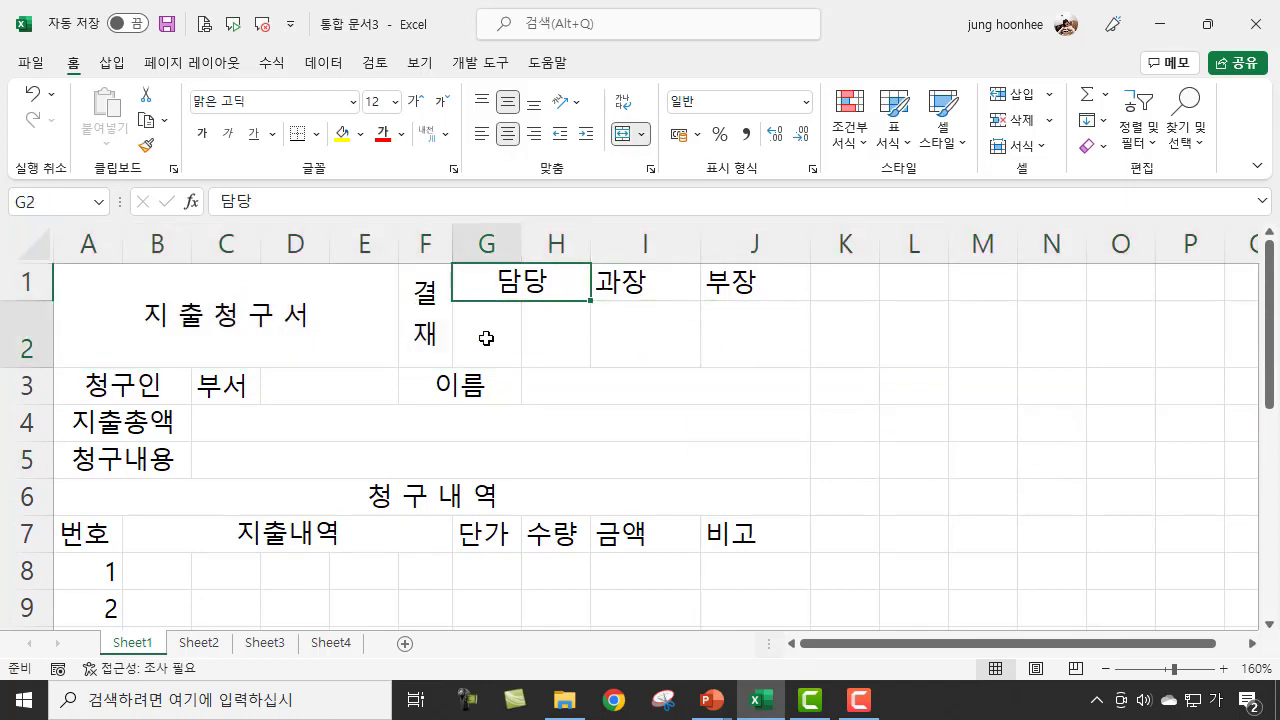
left_click(564, 343)
left_click(504, 342)
left_click(560, 342)
left_click(489, 338)
left_click(551, 338)
left_click(489, 338)
left_click(575, 346)
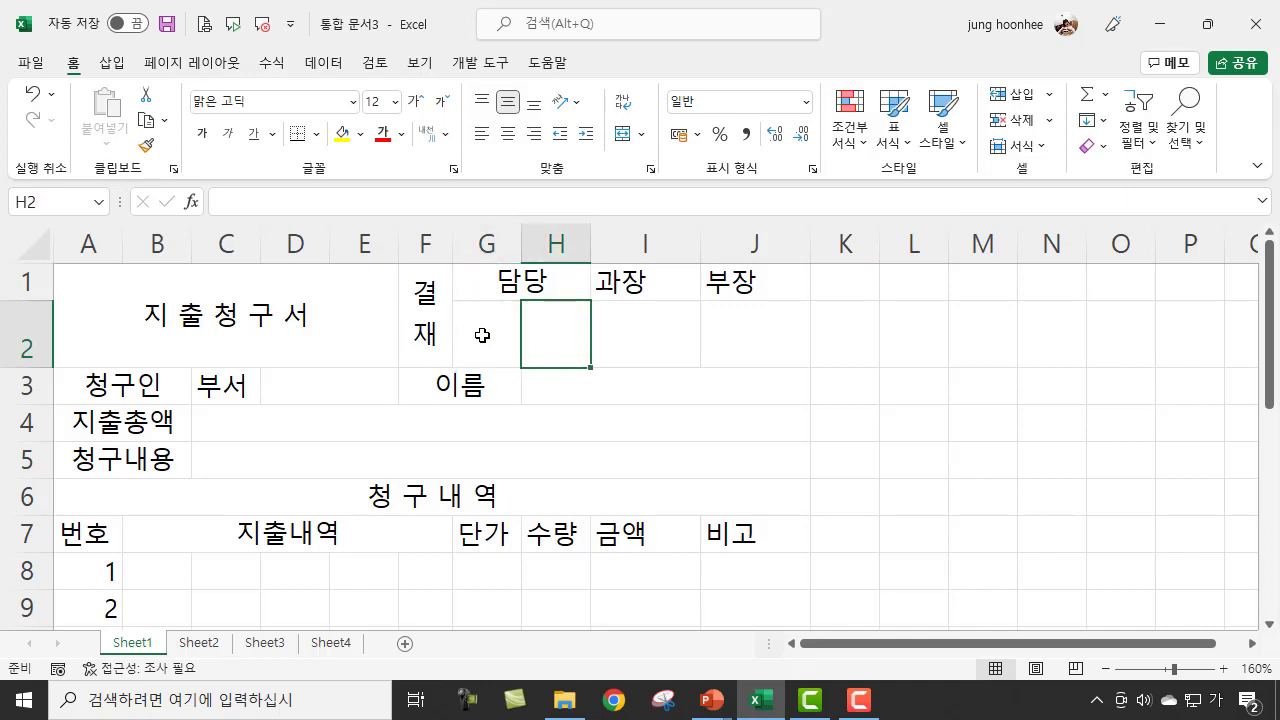
Copy the merged format of the 담당 cell onto G2:H2 with Format Painter
left_click(525, 275)
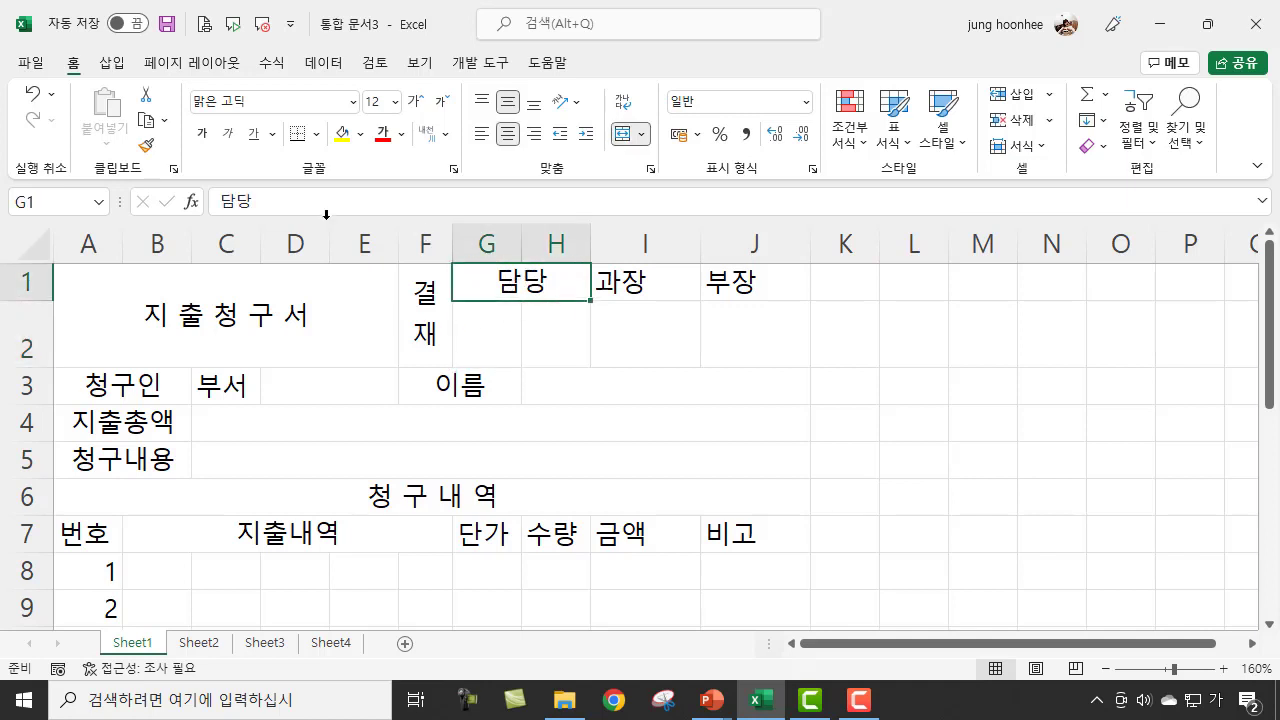
left_click(147, 148)
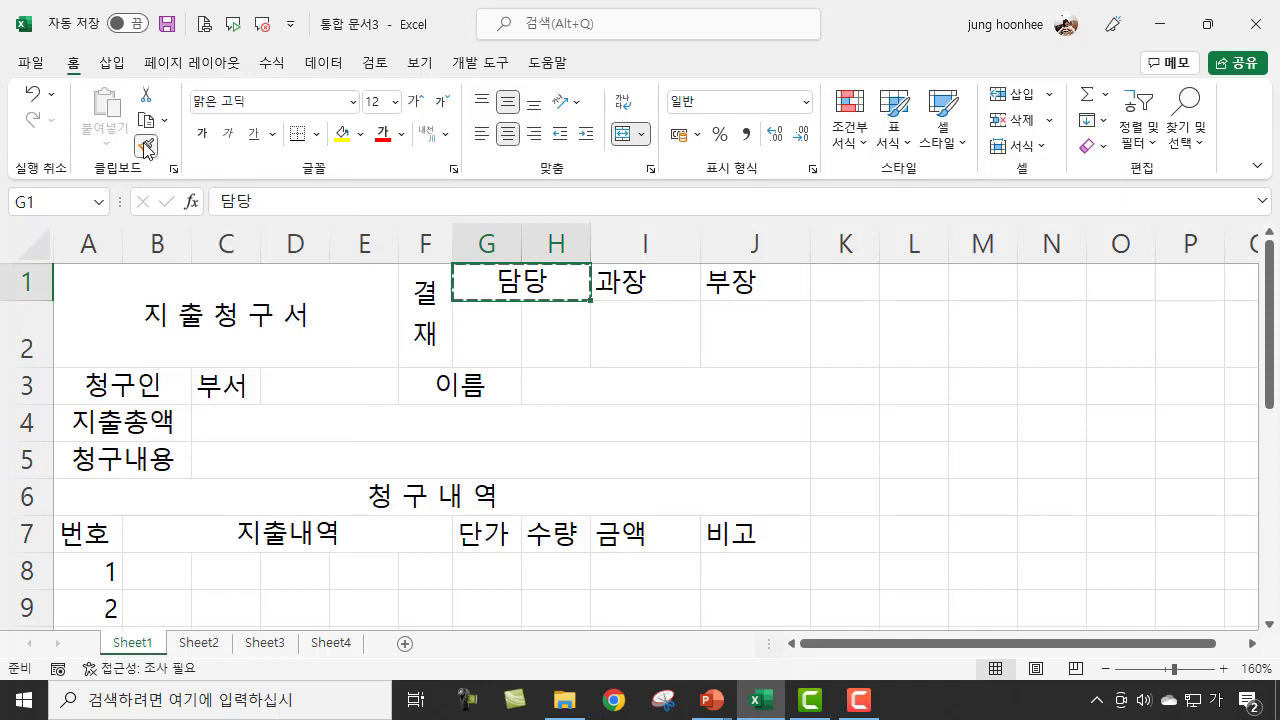
left_click(493, 330)
left_click(716, 389)
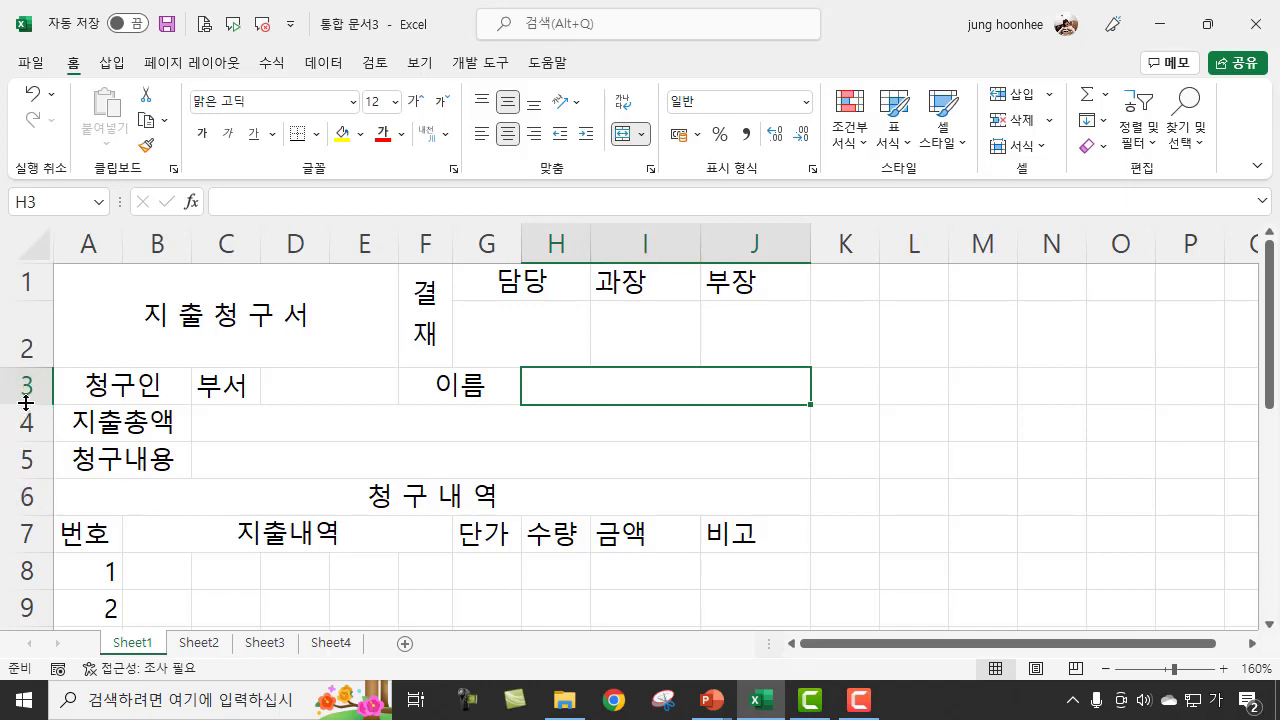
Set the height of rows 3 to 17 to 23 and check the resized rows
left_click_drag(8, 382, 16, 587)
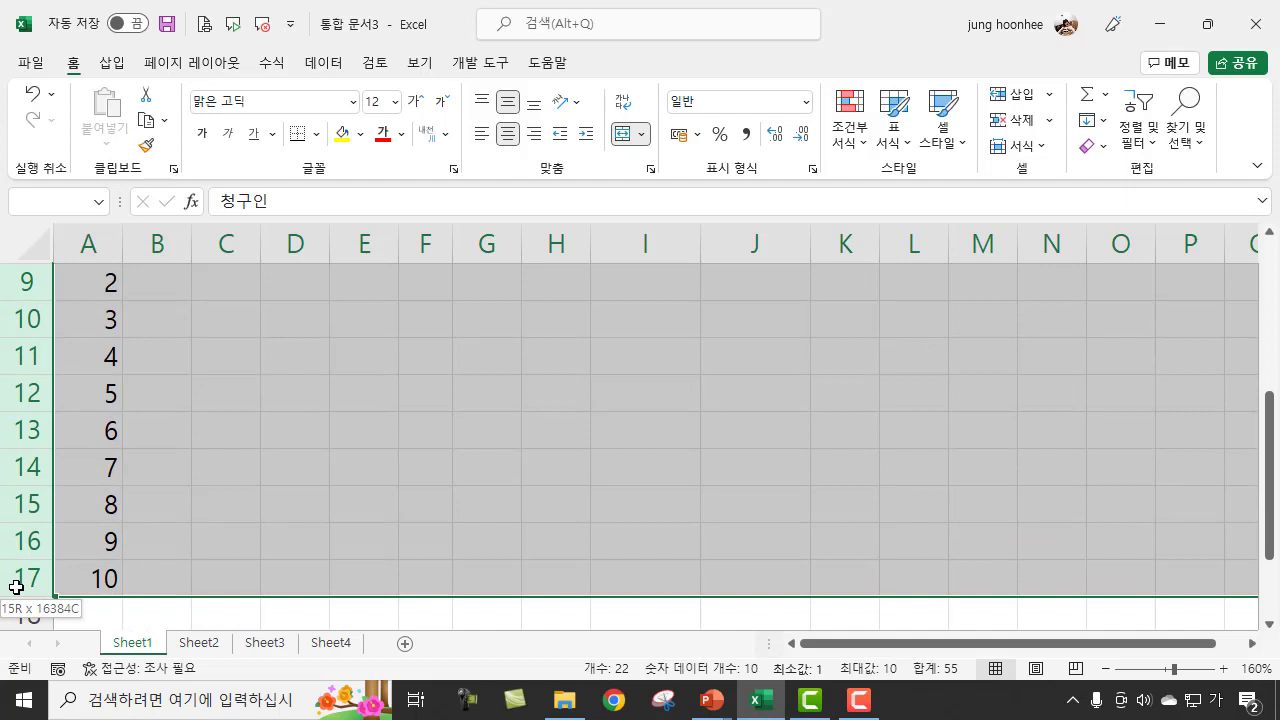
left_click_drag(16, 587, 16, 587)
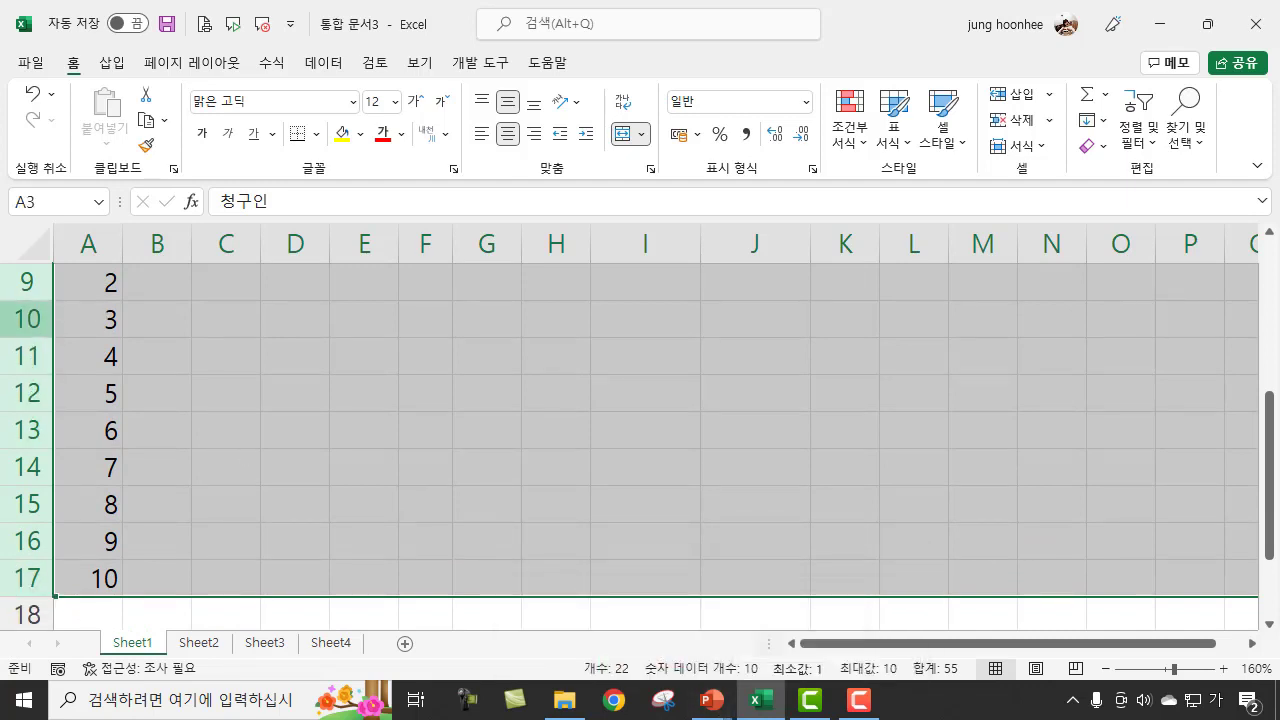
right_click(57, 390)
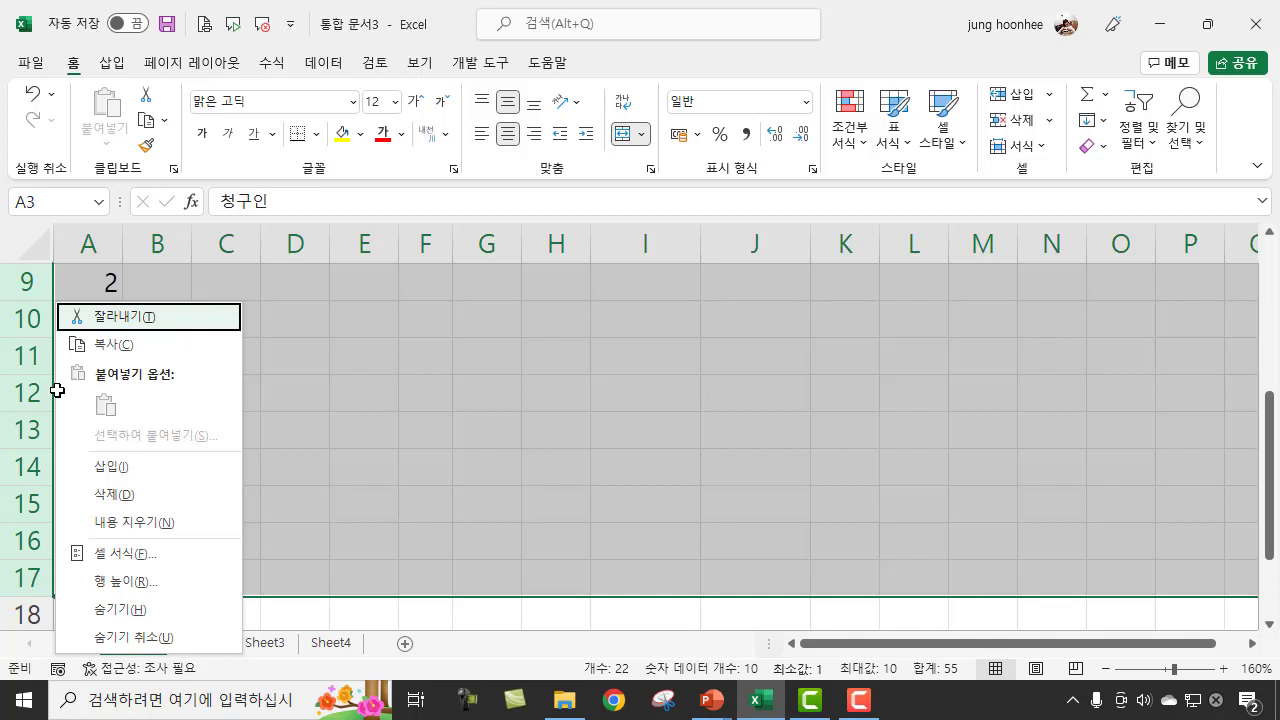
key("r")
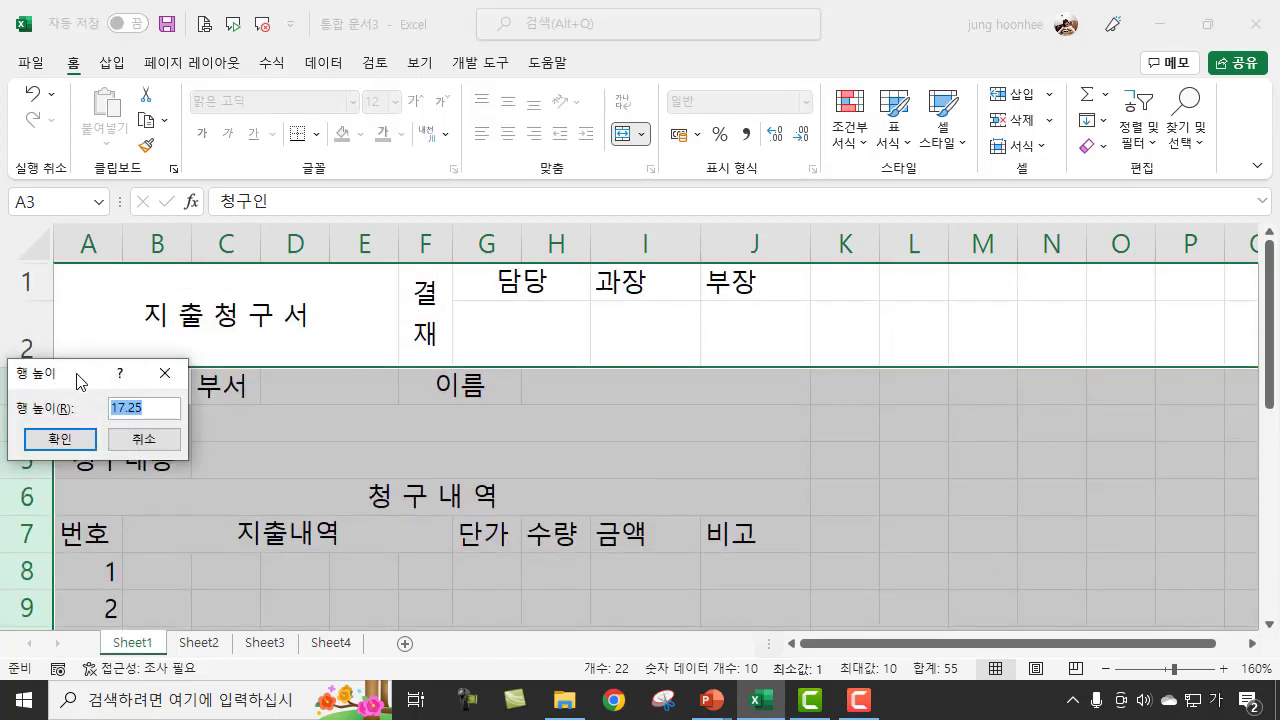
left_click_drag(75, 380, 389, 362)
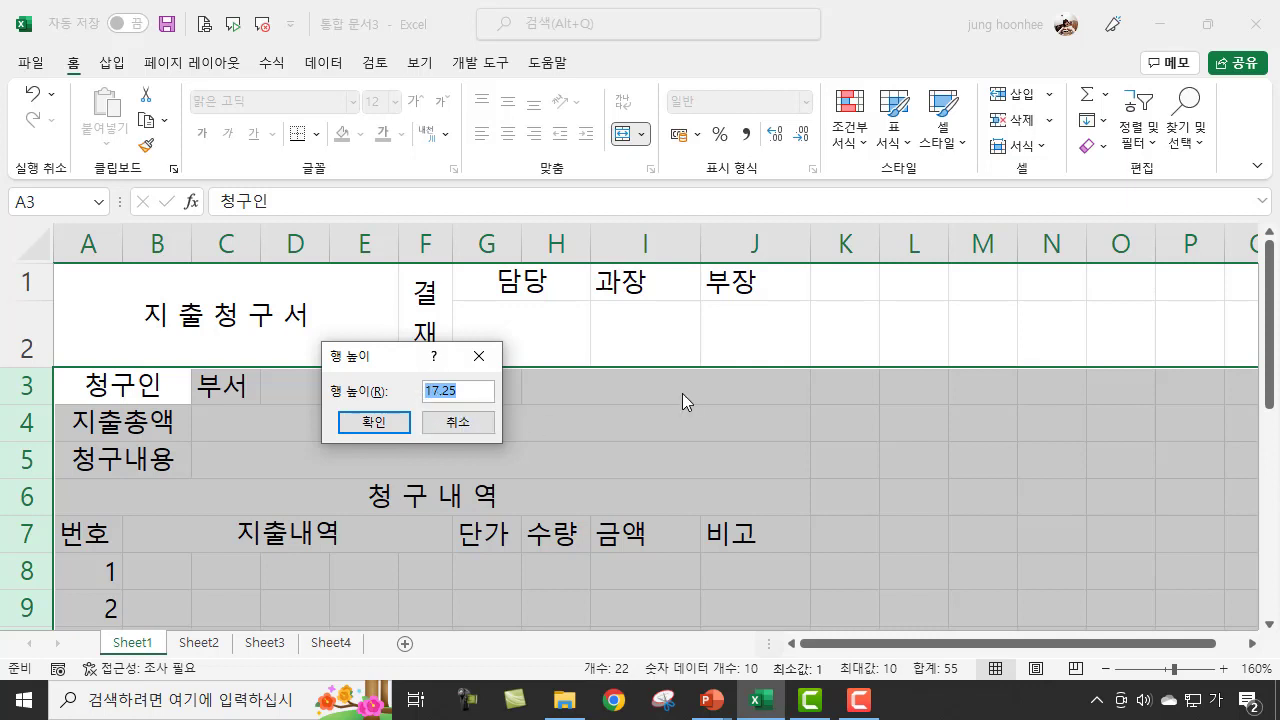
type("23")
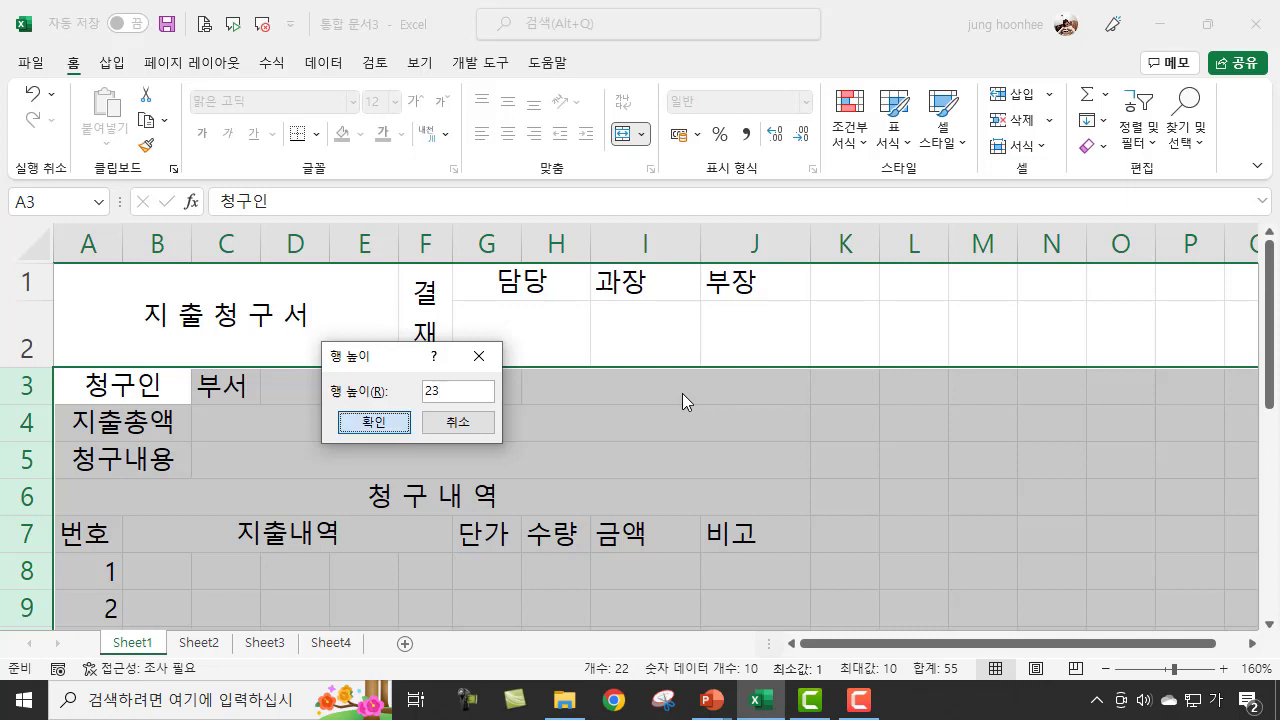
key("Return")
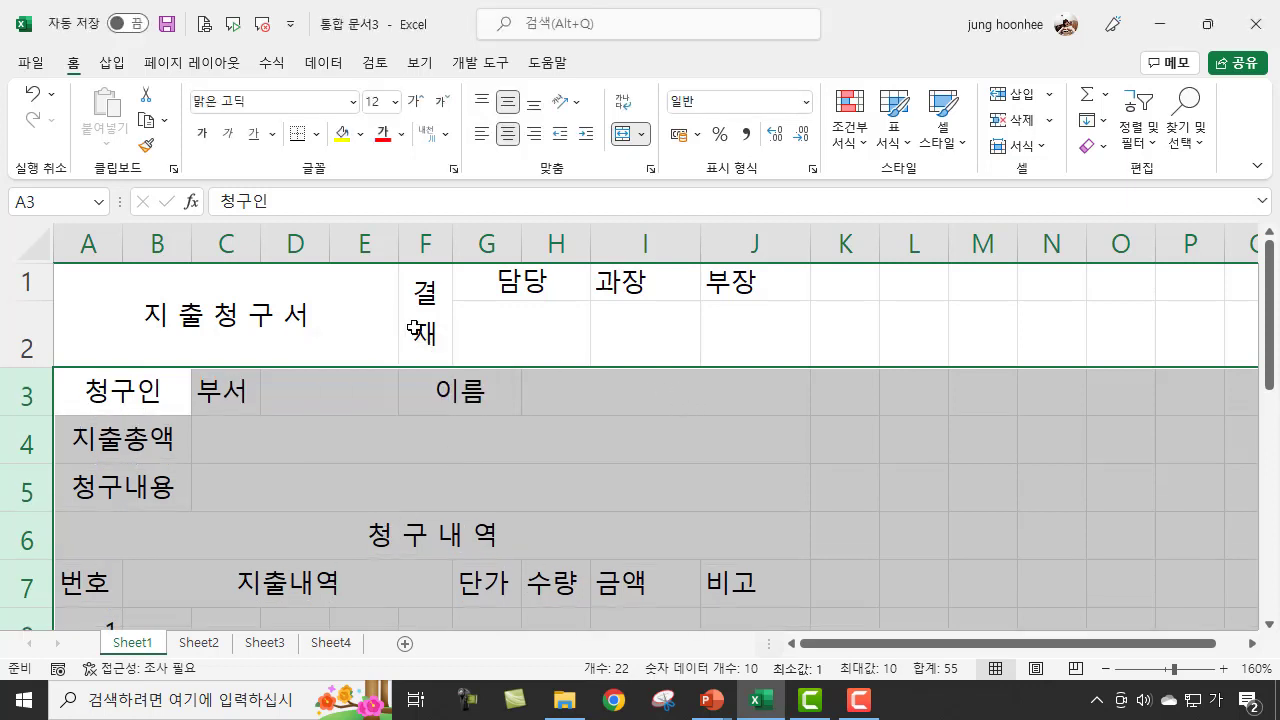
scroll(403, 406, "down", 2)
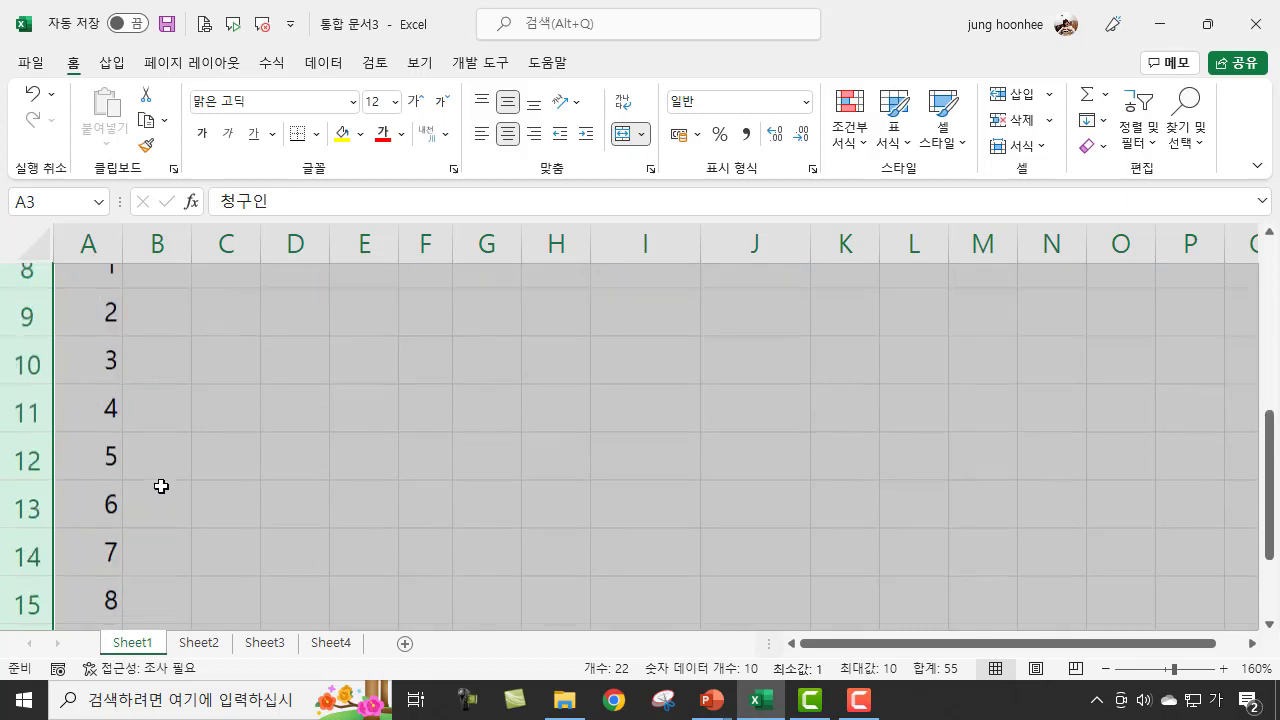
scroll(162, 485, "down", 2)
scroll(198, 520, "up", 3)
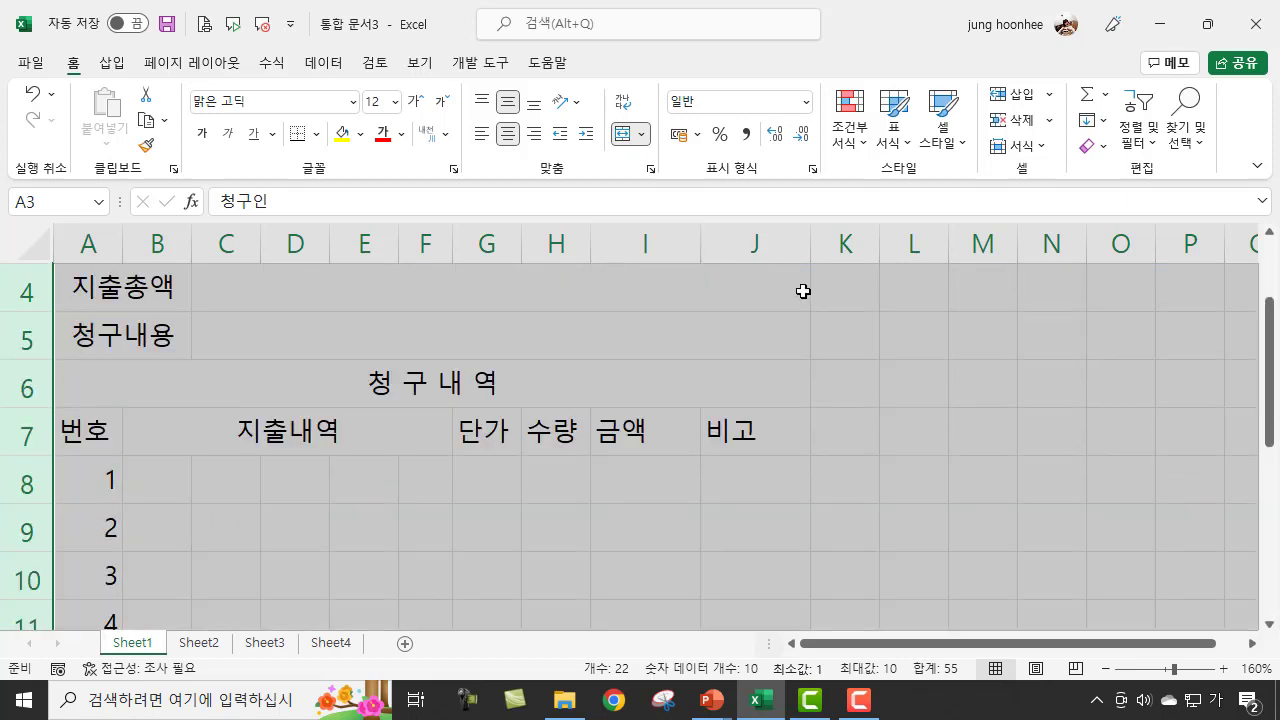
left_click(772, 392)
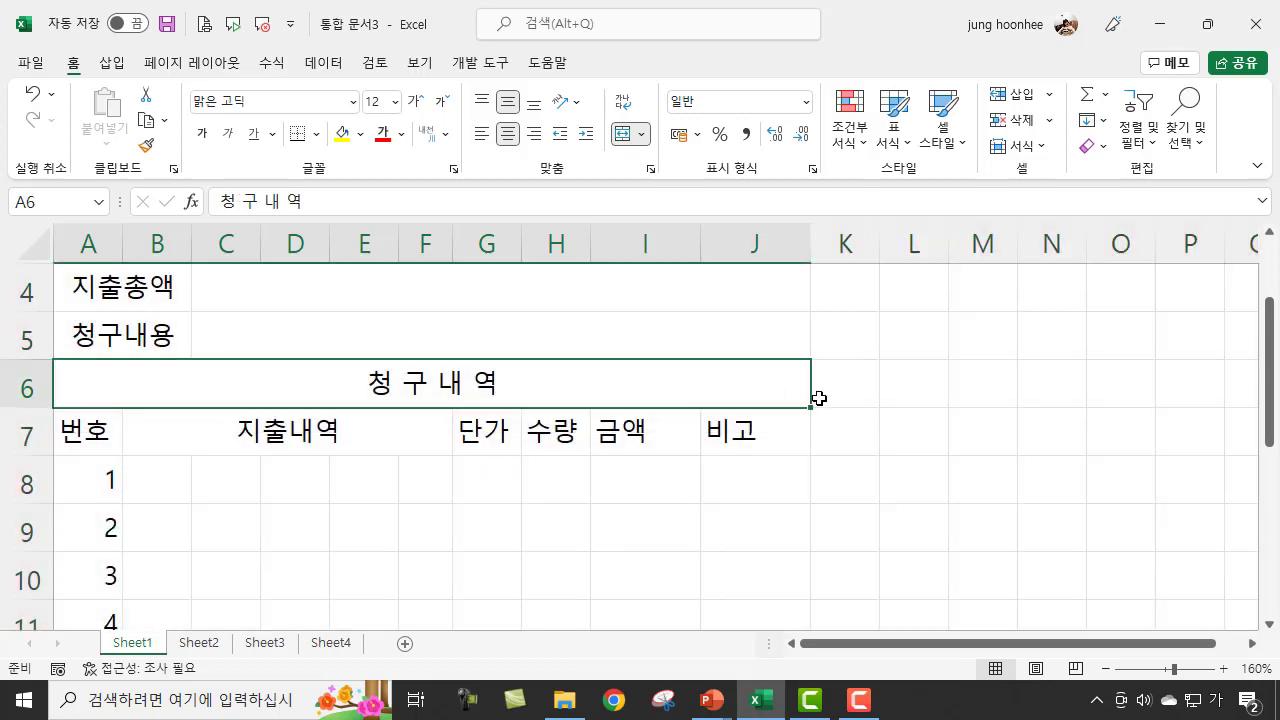
scroll(820, 396, "up", 1)
left_click(894, 443)
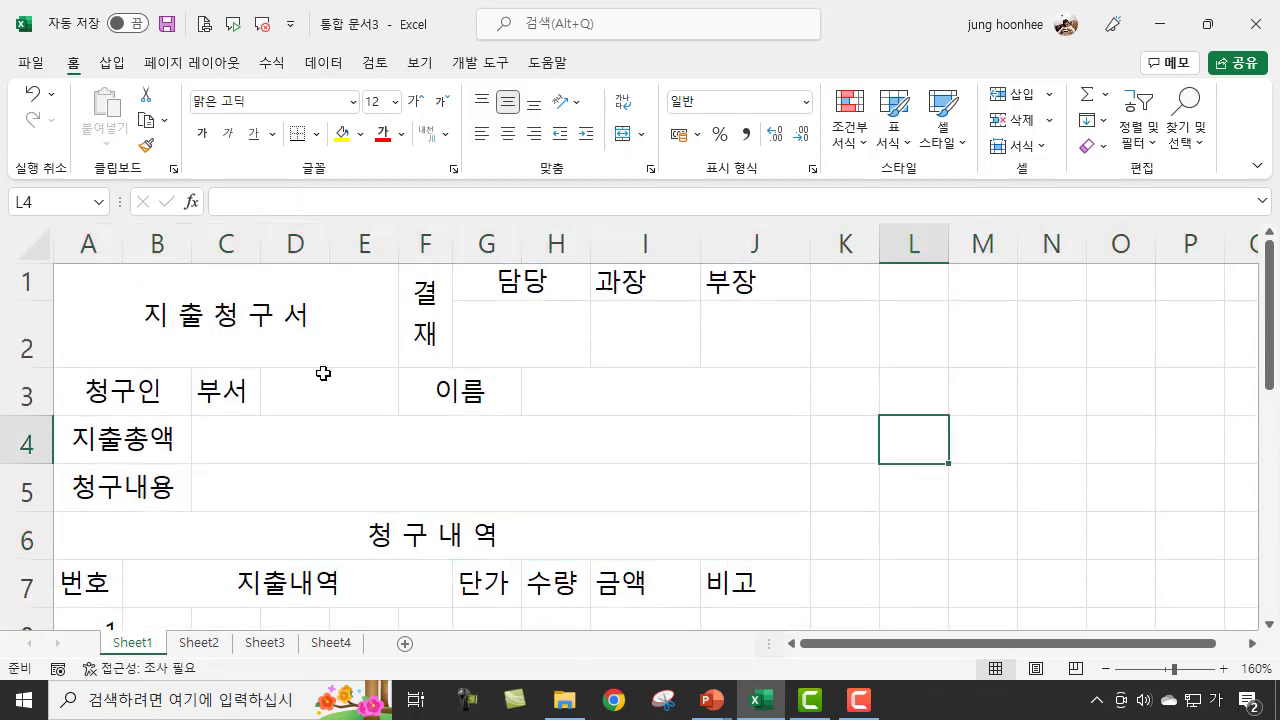
Apply a thick outside border around the whole form, A1:J17
left_click(245, 318)
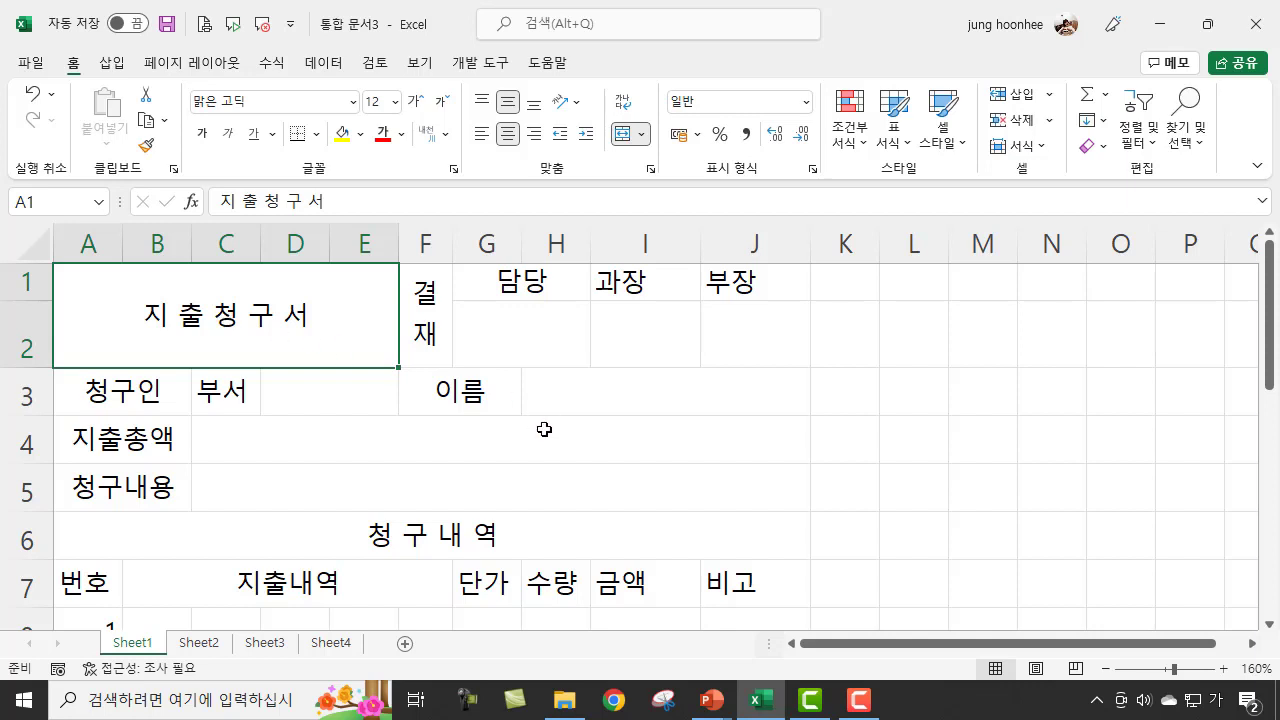
scroll(543, 424, "down", 3)
scroll(758, 555, "down", 2)
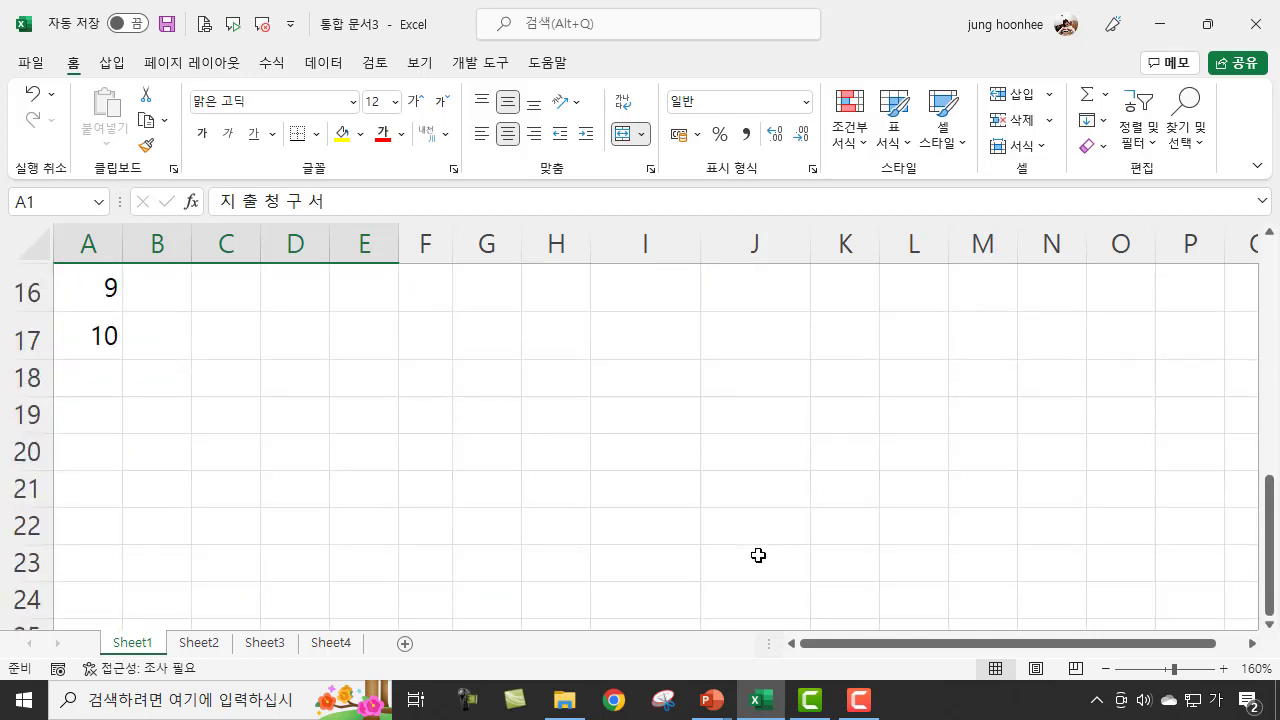
left_click(746, 343)
scroll(752, 355, "up", 2)
scroll(752, 355, "up", 3)
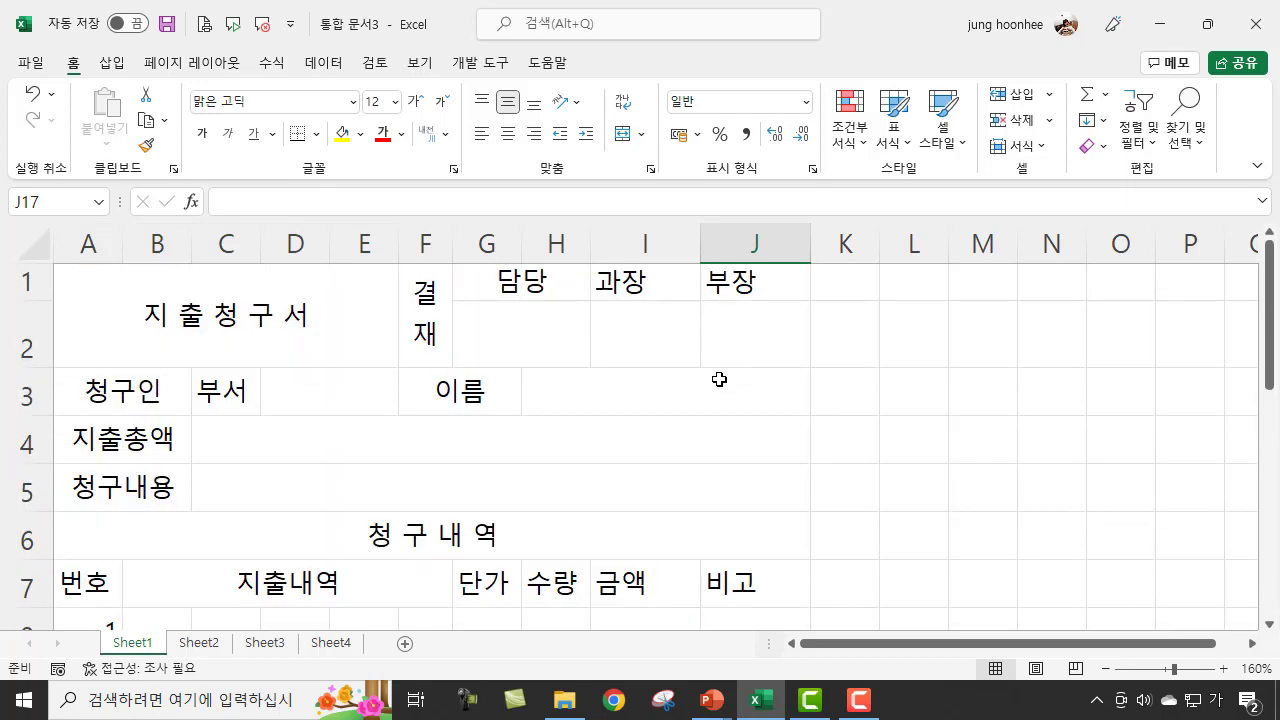
left_click(86, 309)
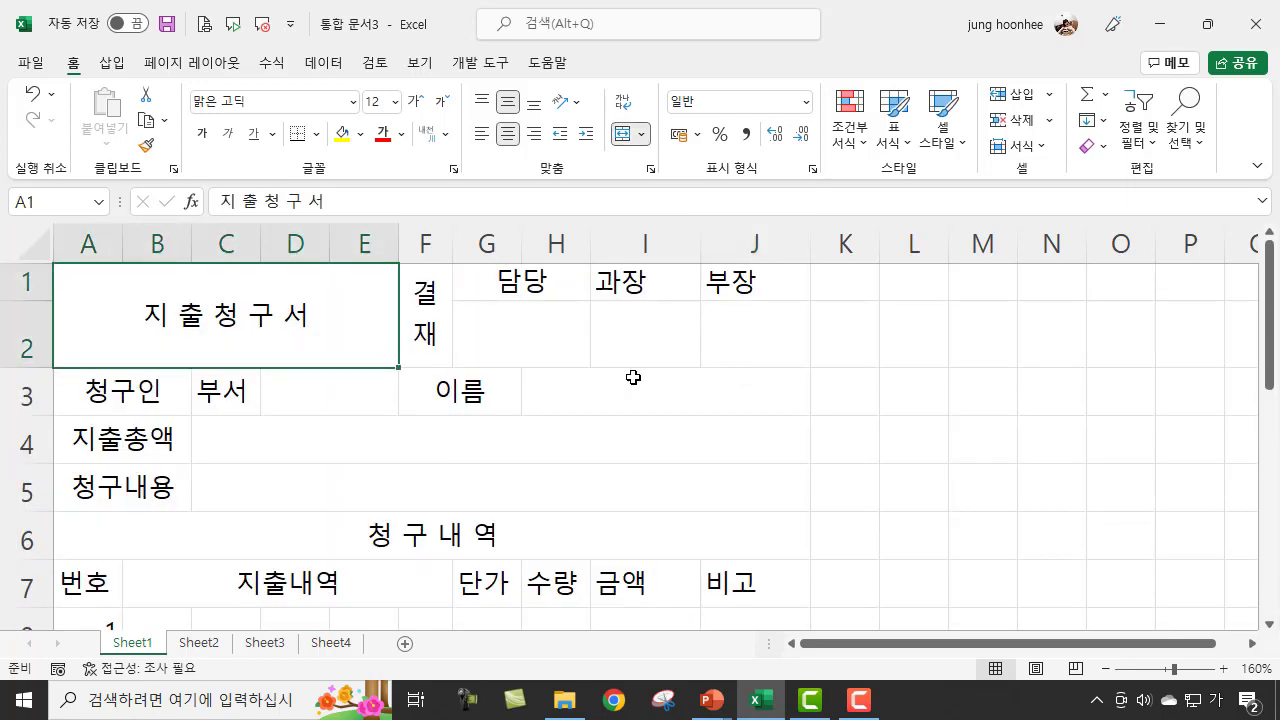
scroll(820, 468, "down", 3)
scroll(815, 473, "down", 1)
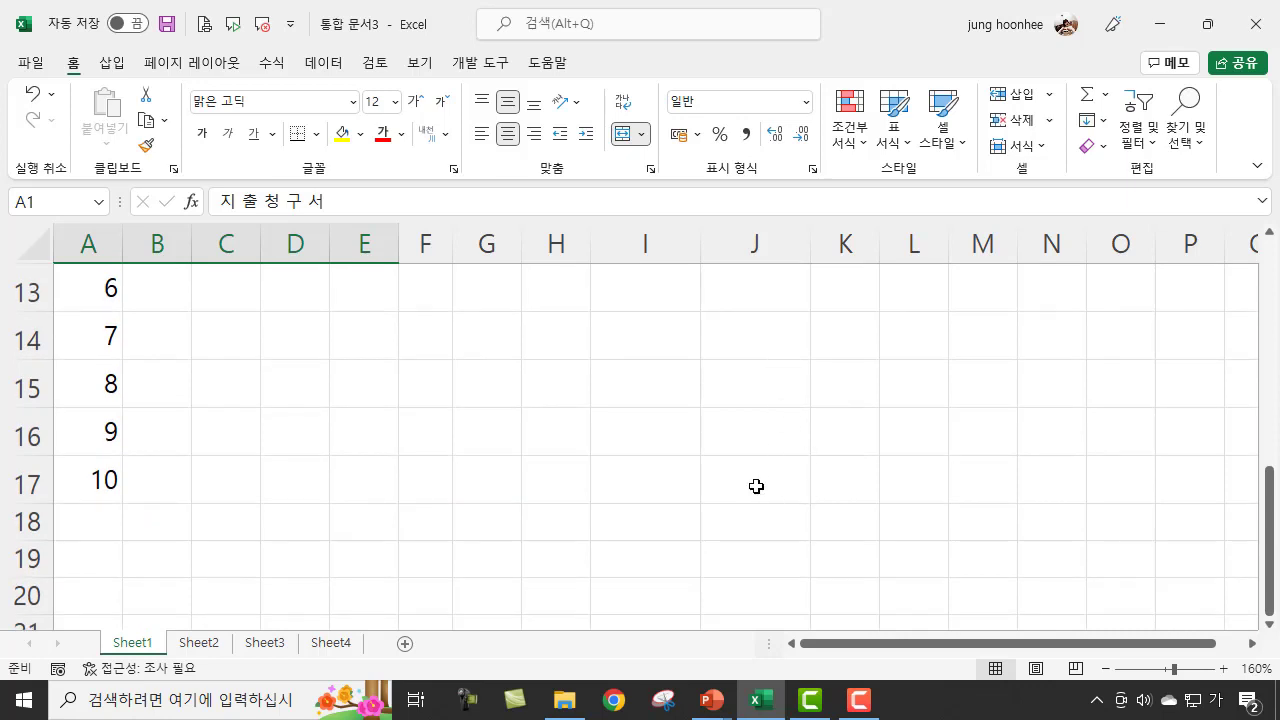
left_click(756, 486, "shift")
scroll(756, 486, "up", 4)
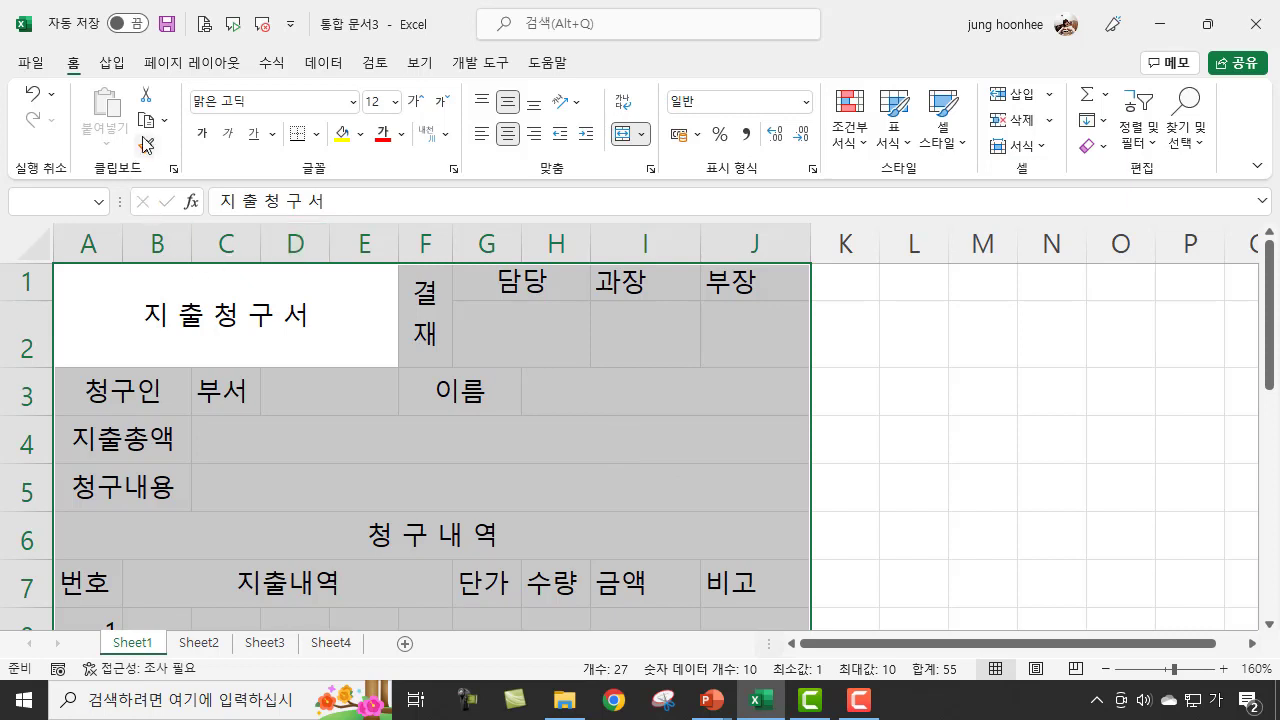
left_click(317, 139)
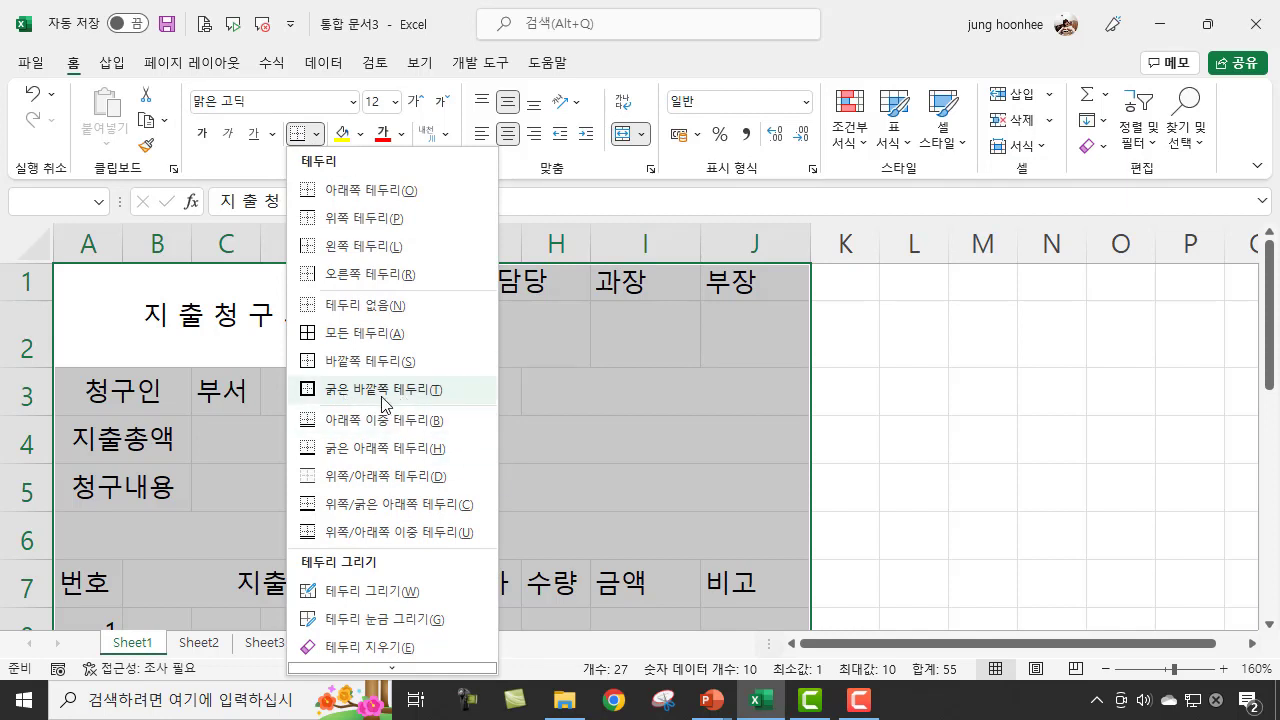
left_click(384, 389)
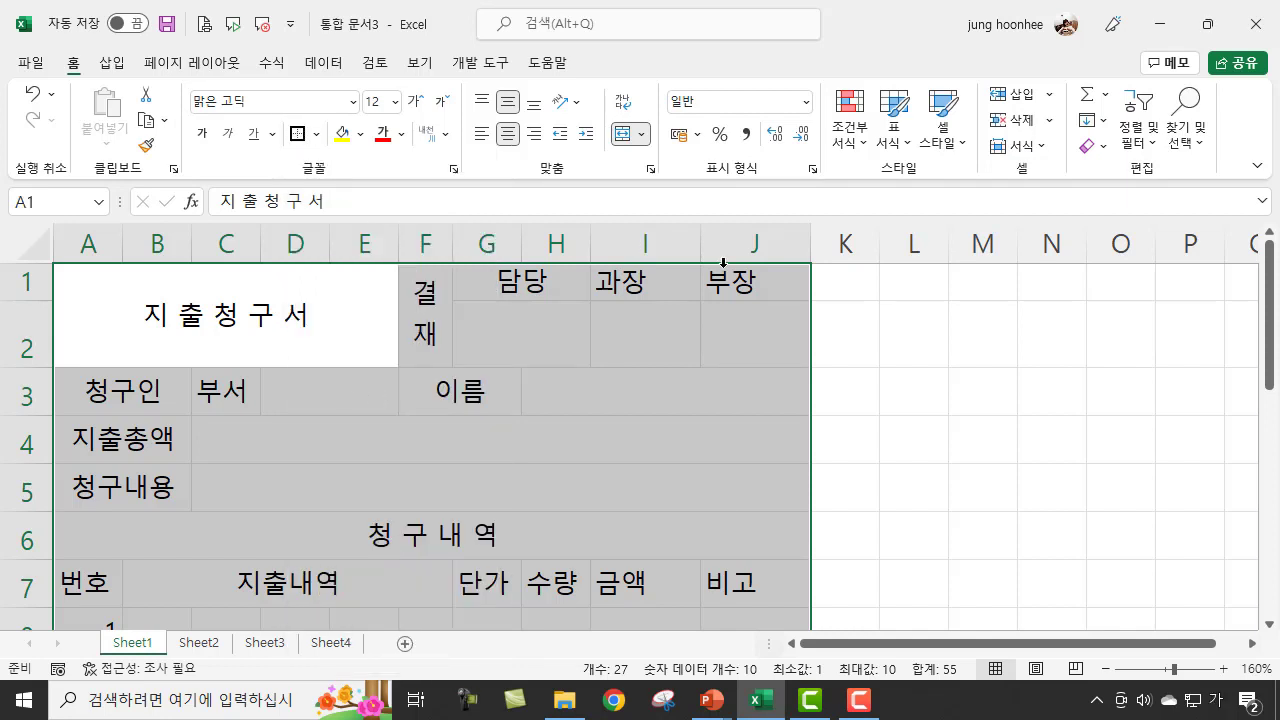
left_click(917, 369)
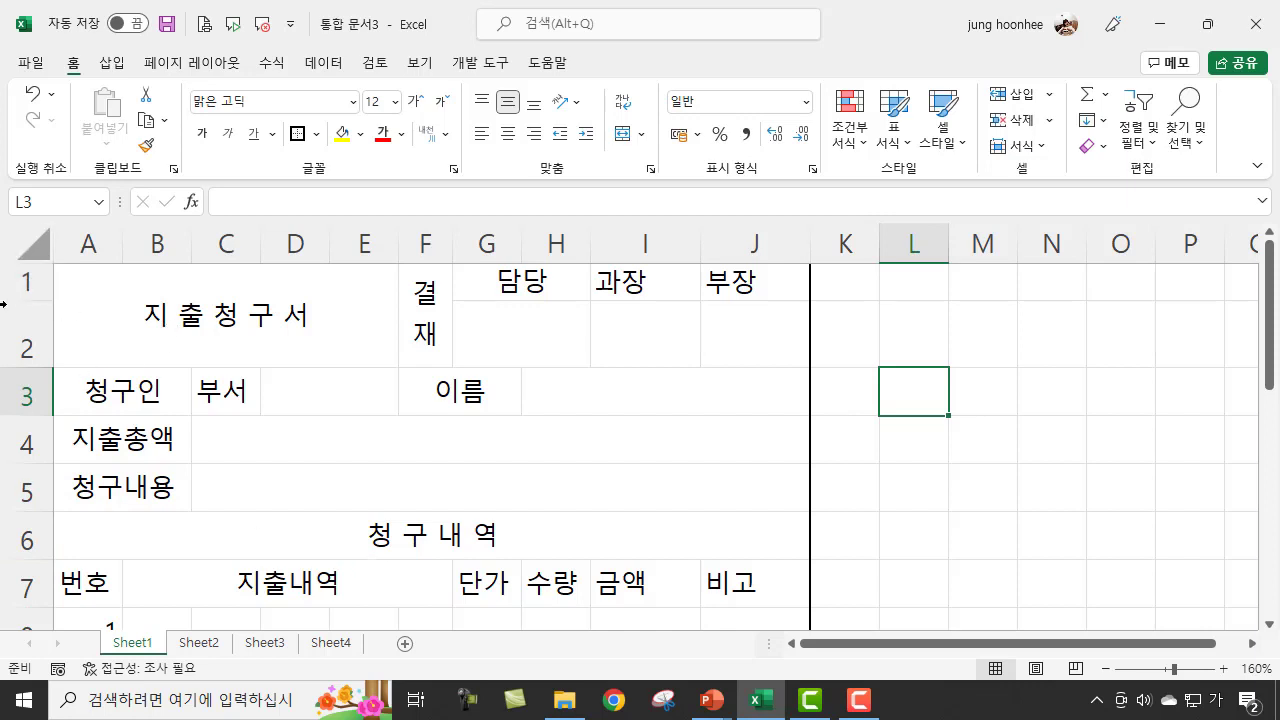
Insert a blank column before column A and narrow it to a slim margin beside the form
left_click(88, 243)
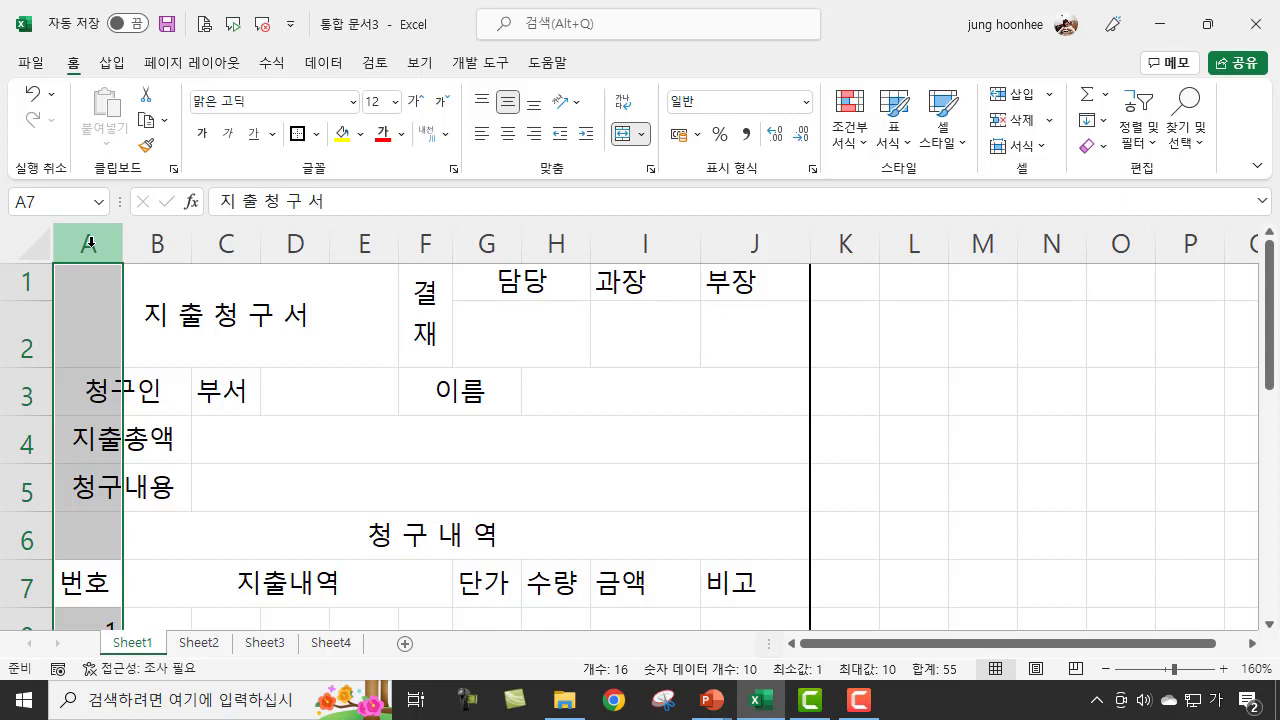
key("shift+F10")
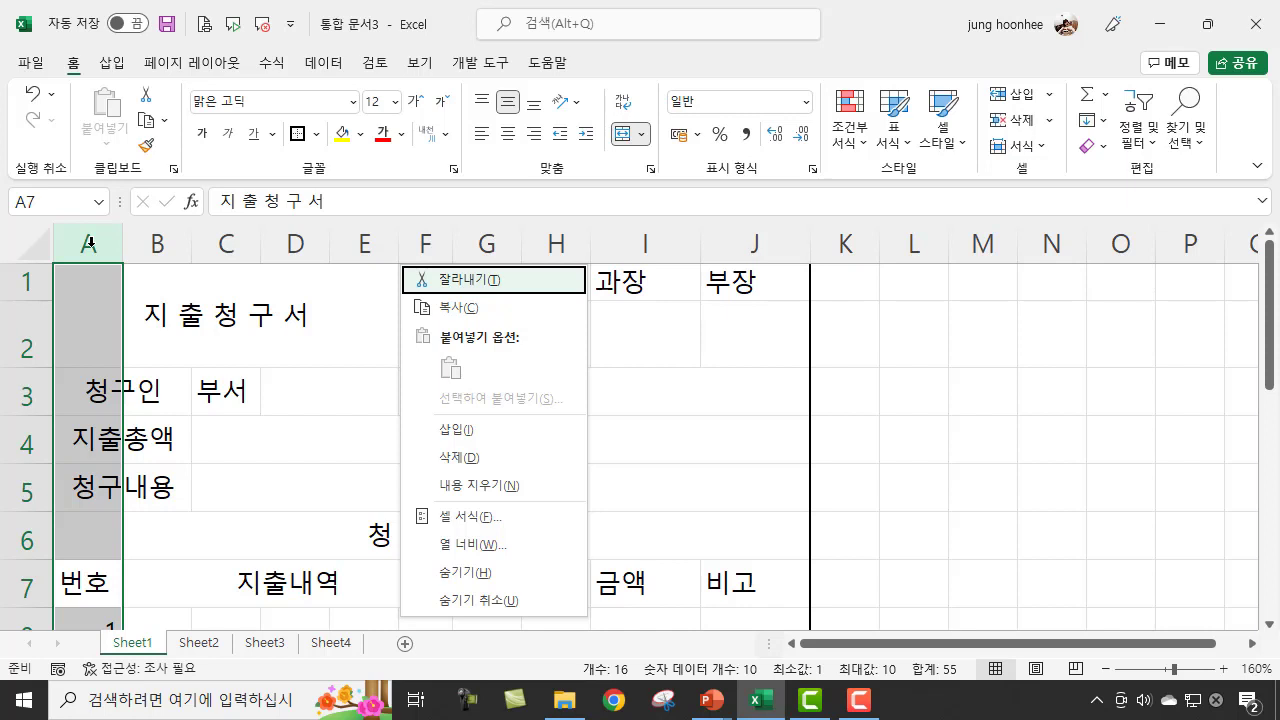
key("i")
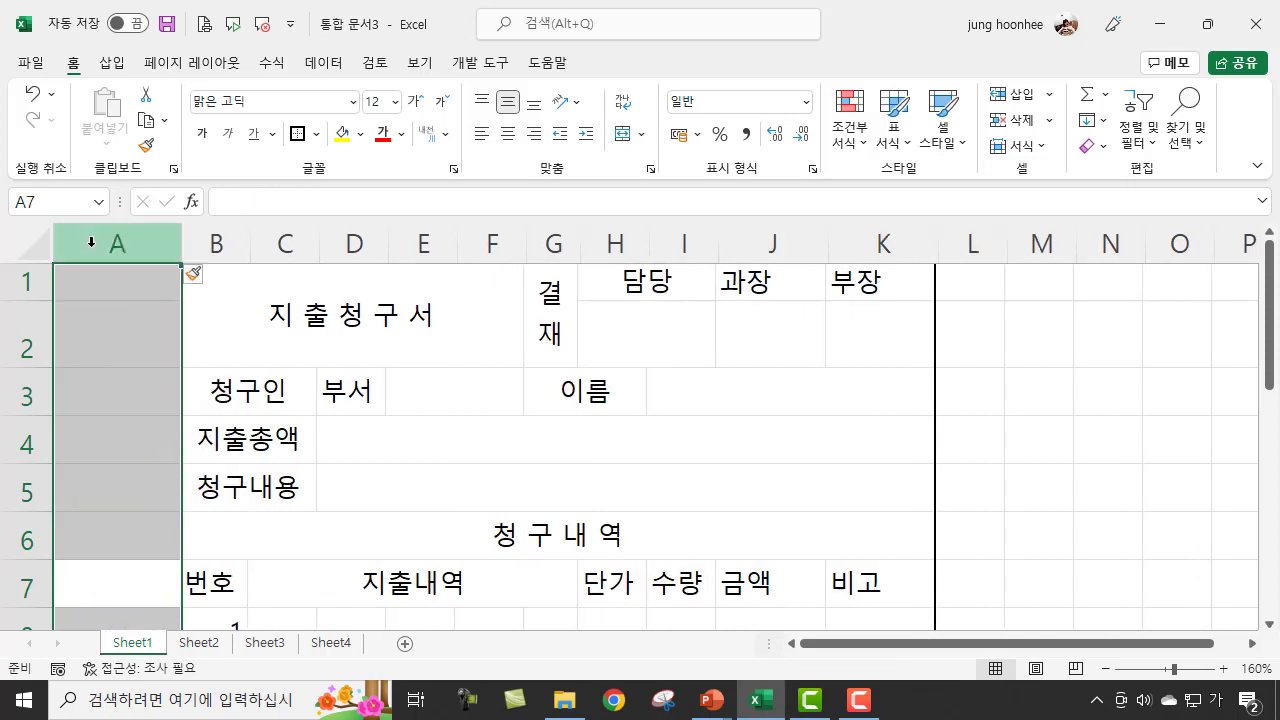
left_click(1023, 435)
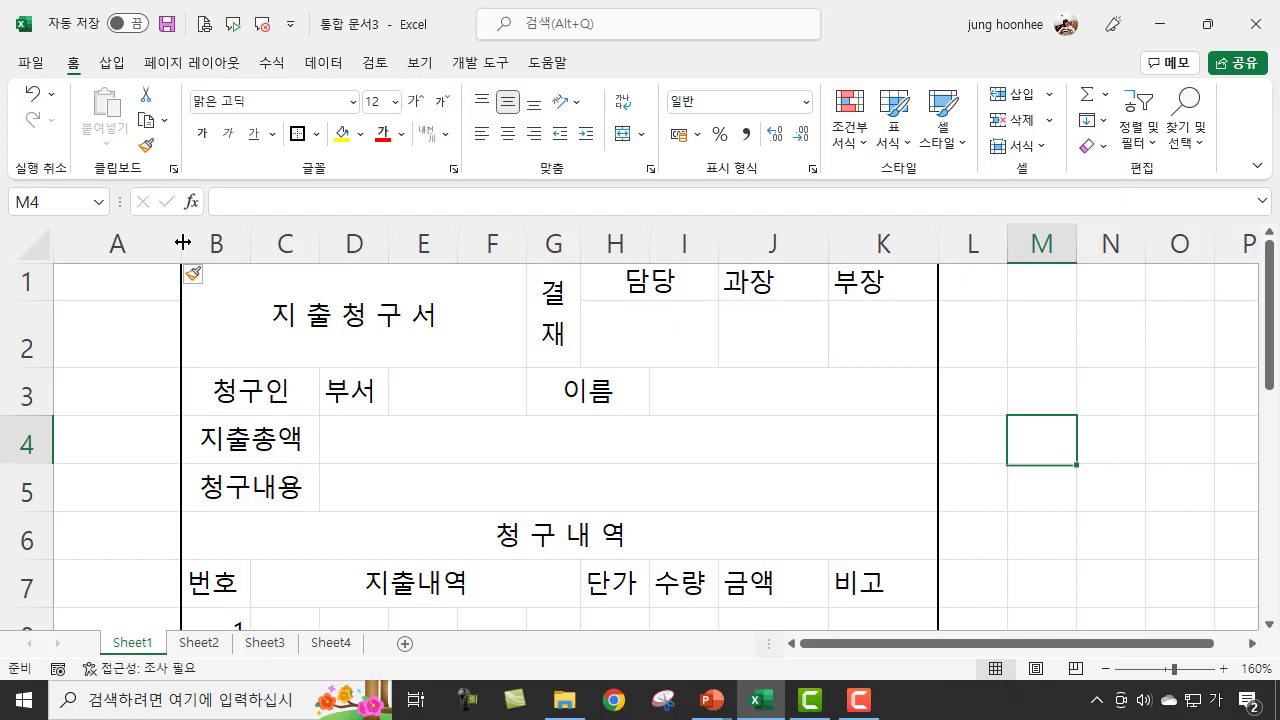
left_click_drag(183, 242, 81, 254)
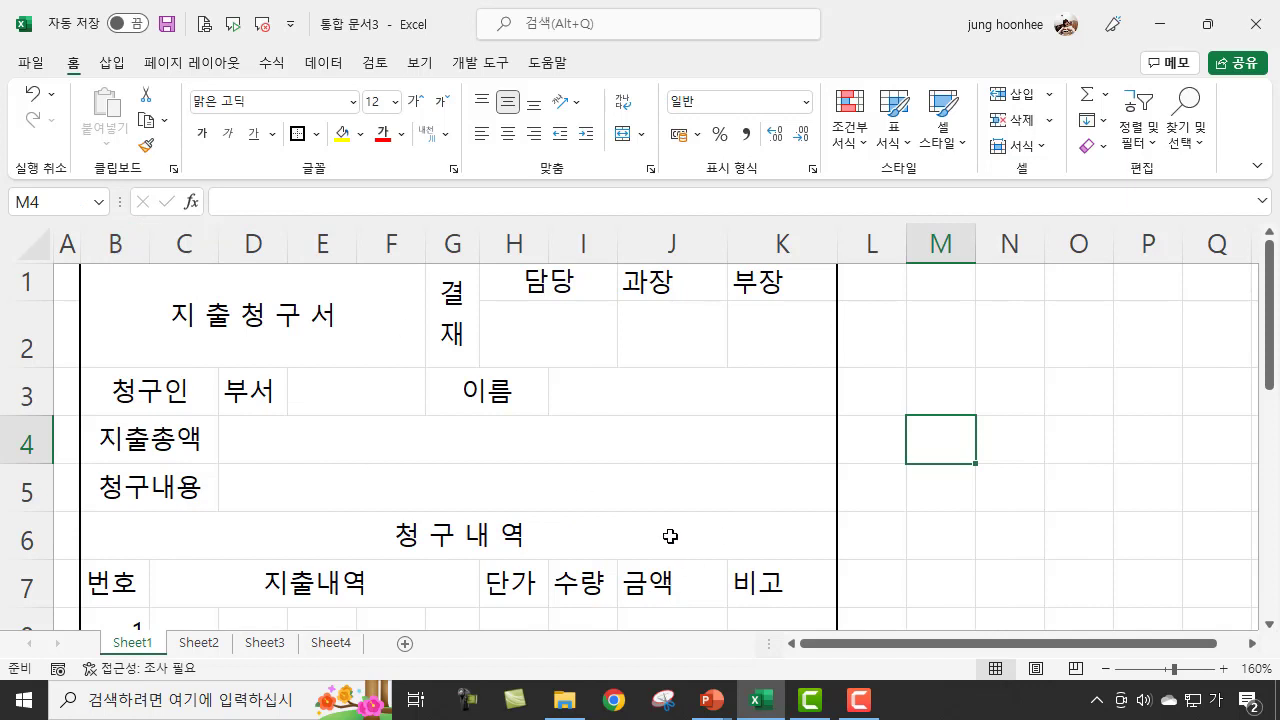
scroll(740, 463, "down", 1)
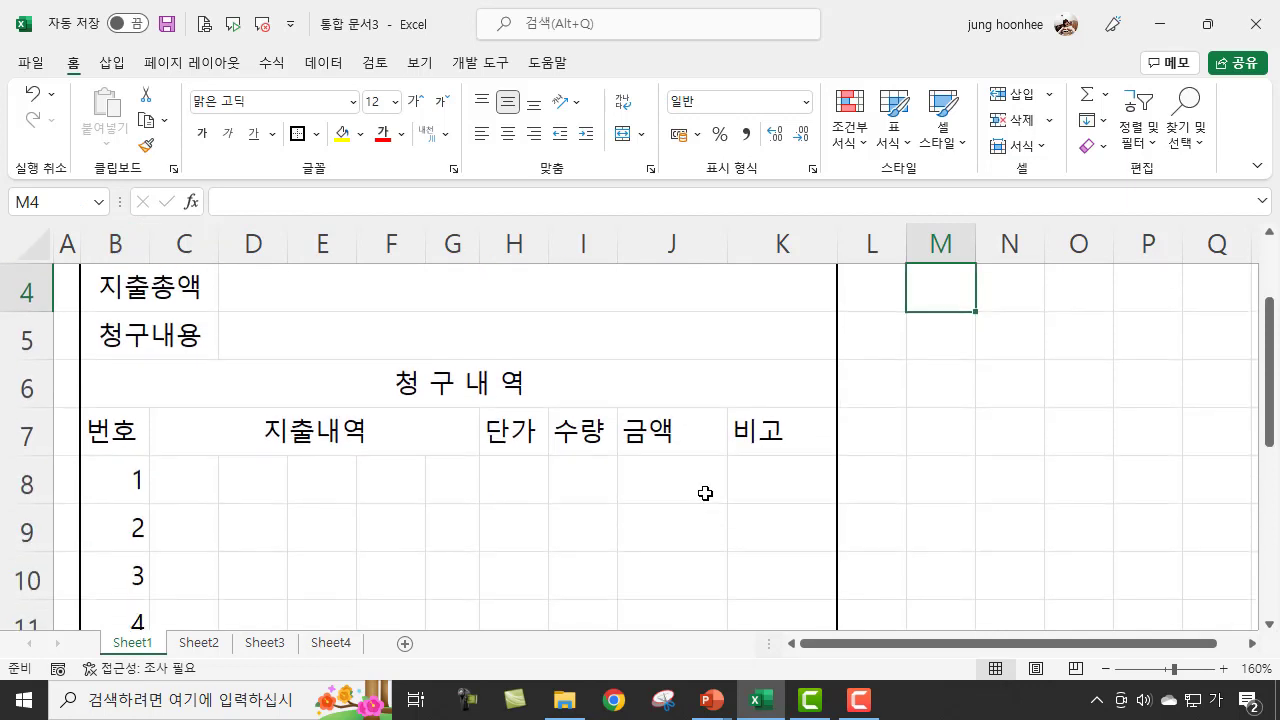
scroll(705, 493, "down", 3)
scroll(705, 493, "up", 4)
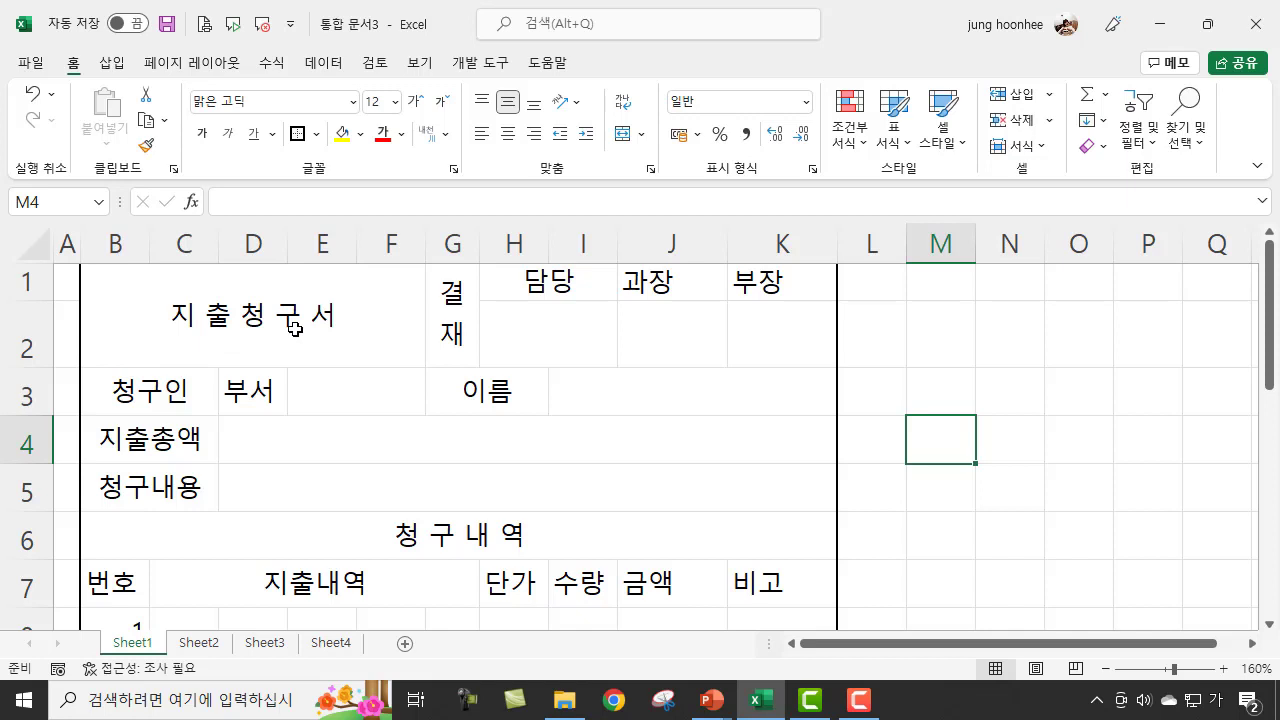
Select the whole form from the 지출청구서 title cell B1 to K17
left_click(219, 314)
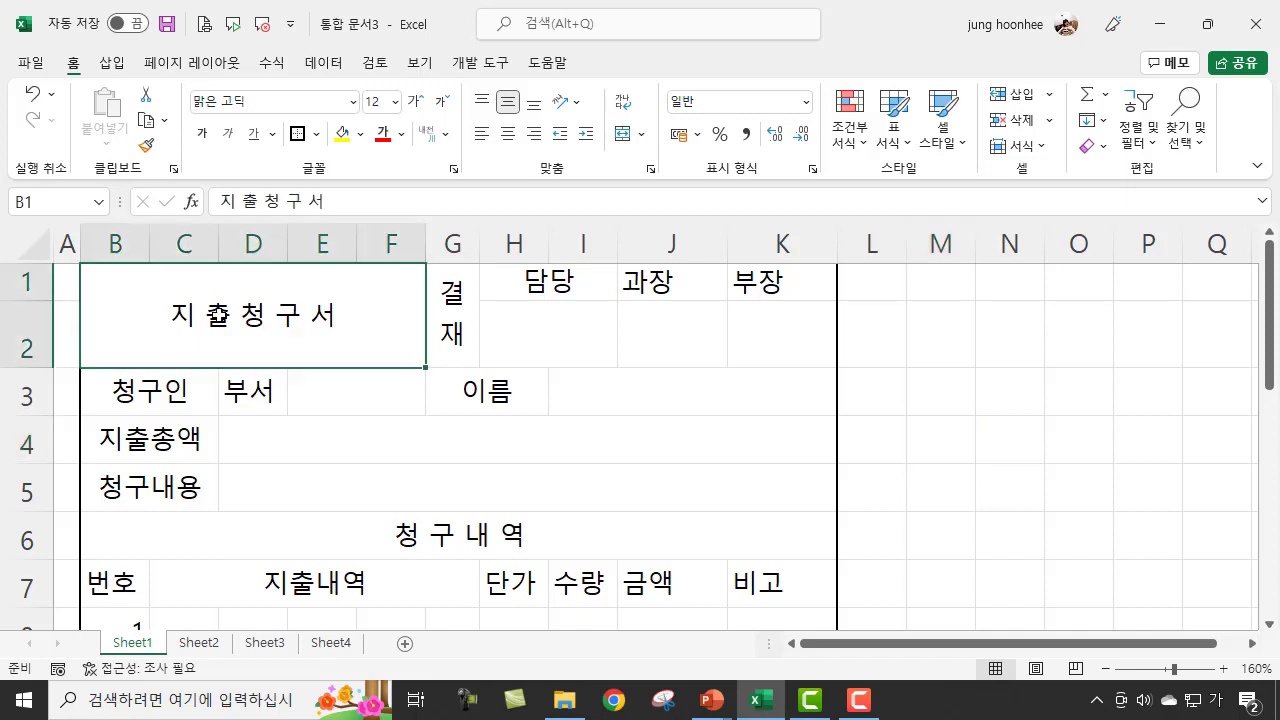
scroll(660, 455, "down", 4)
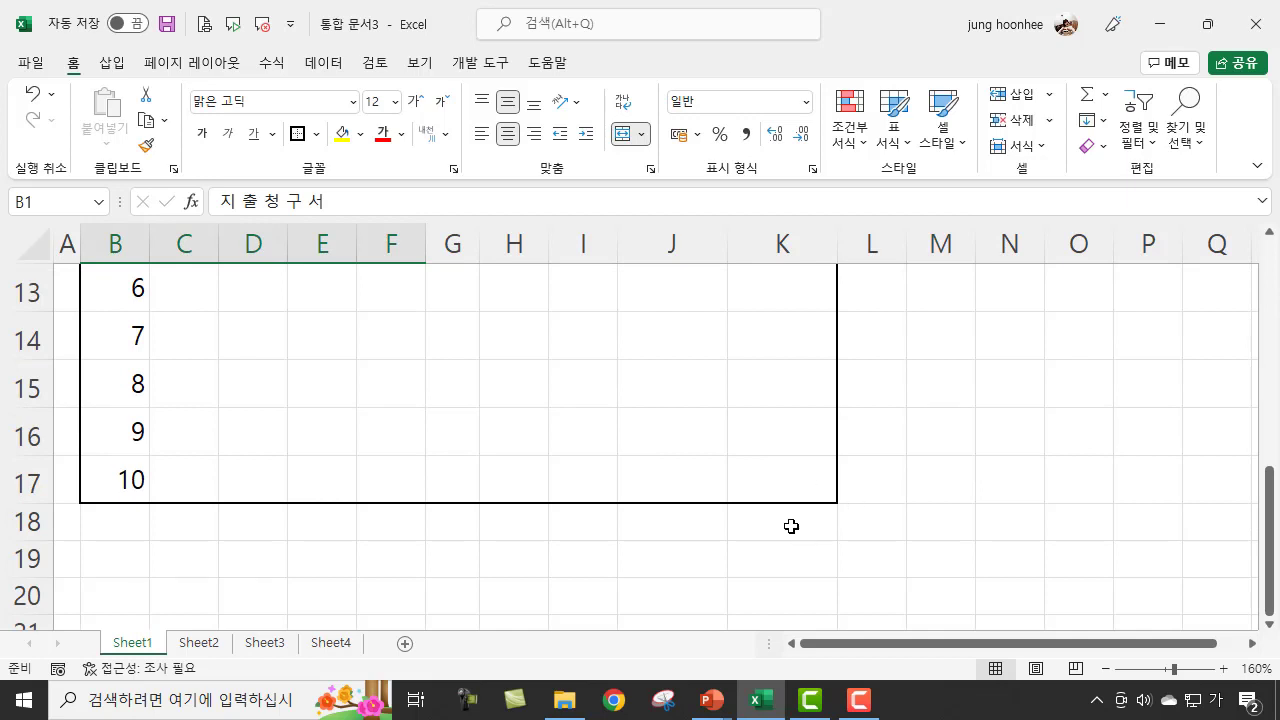
scroll(771, 491, "up", 3)
scroll(773, 493, "up", 1)
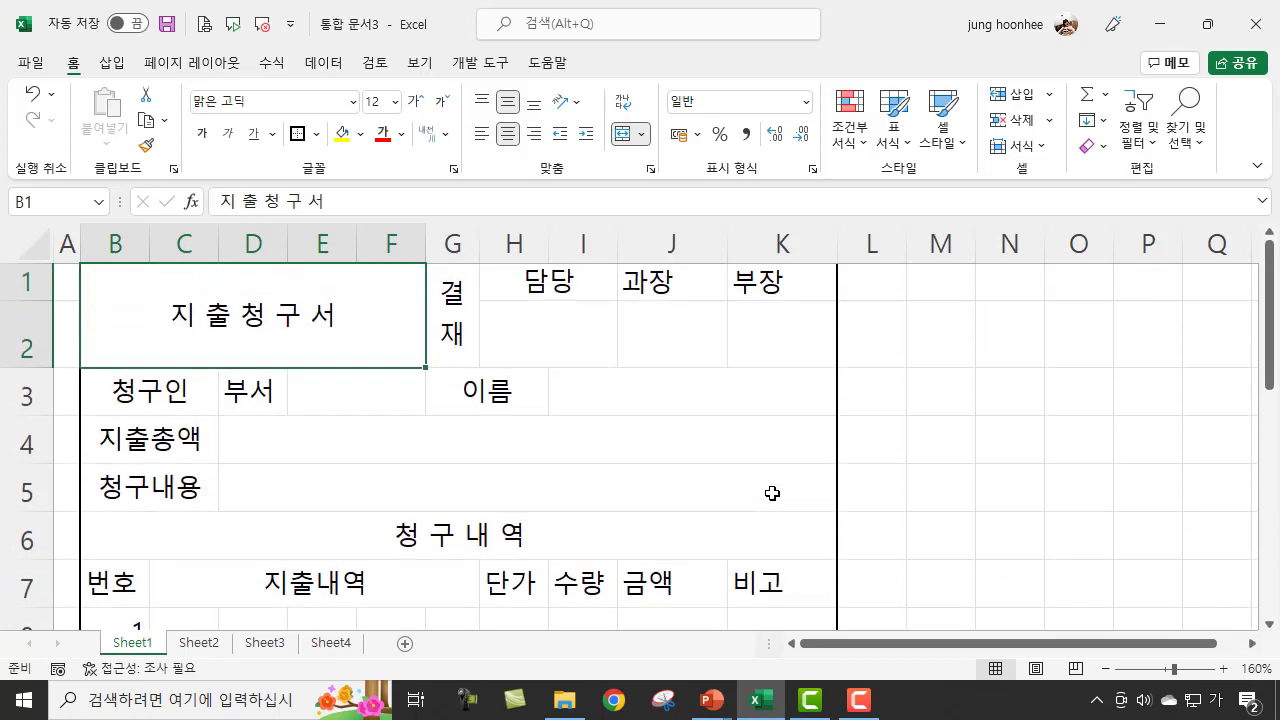
scroll(772, 493, "down", 5)
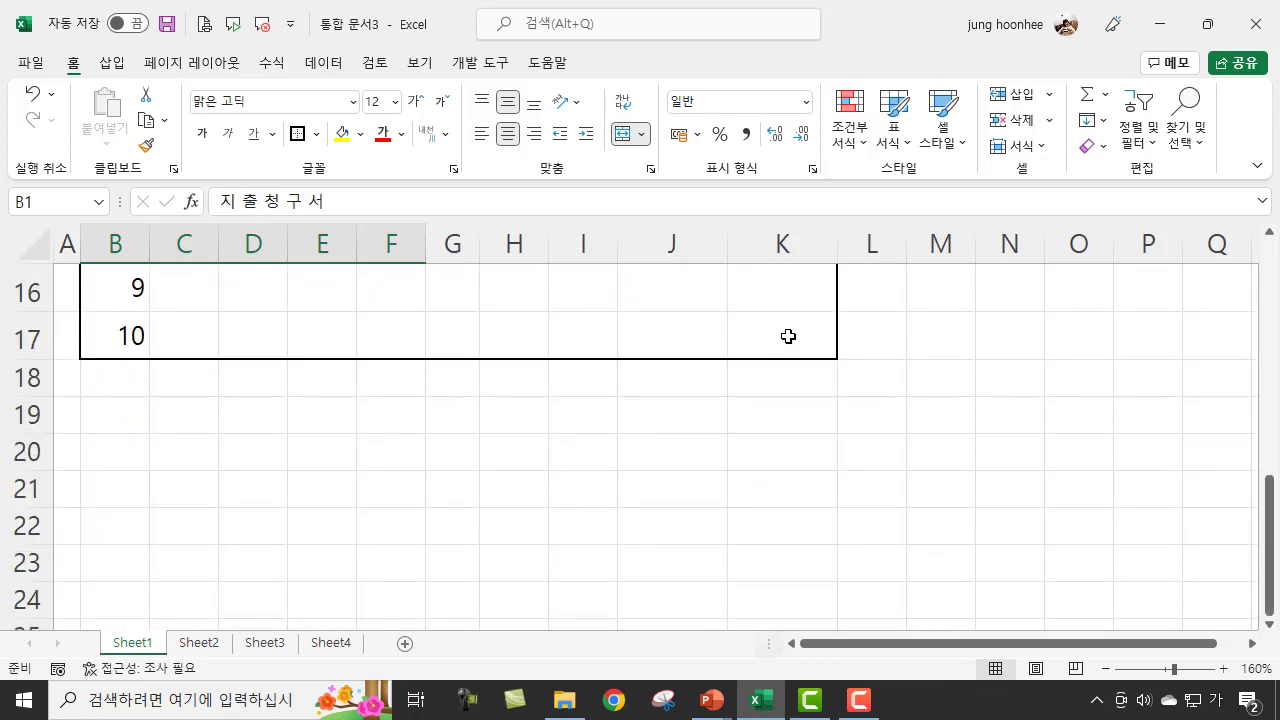
left_click(788, 336, "shift")
scroll(851, 375, "up", 5)
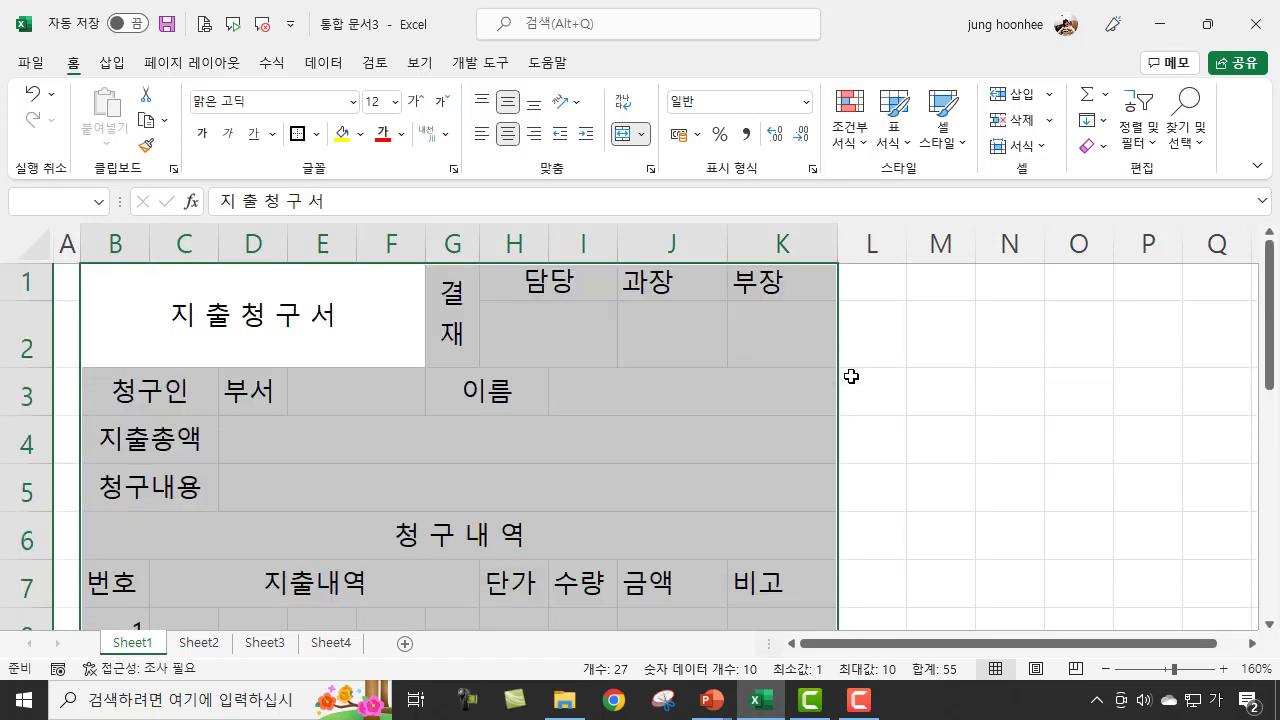
left_click(316, 134)
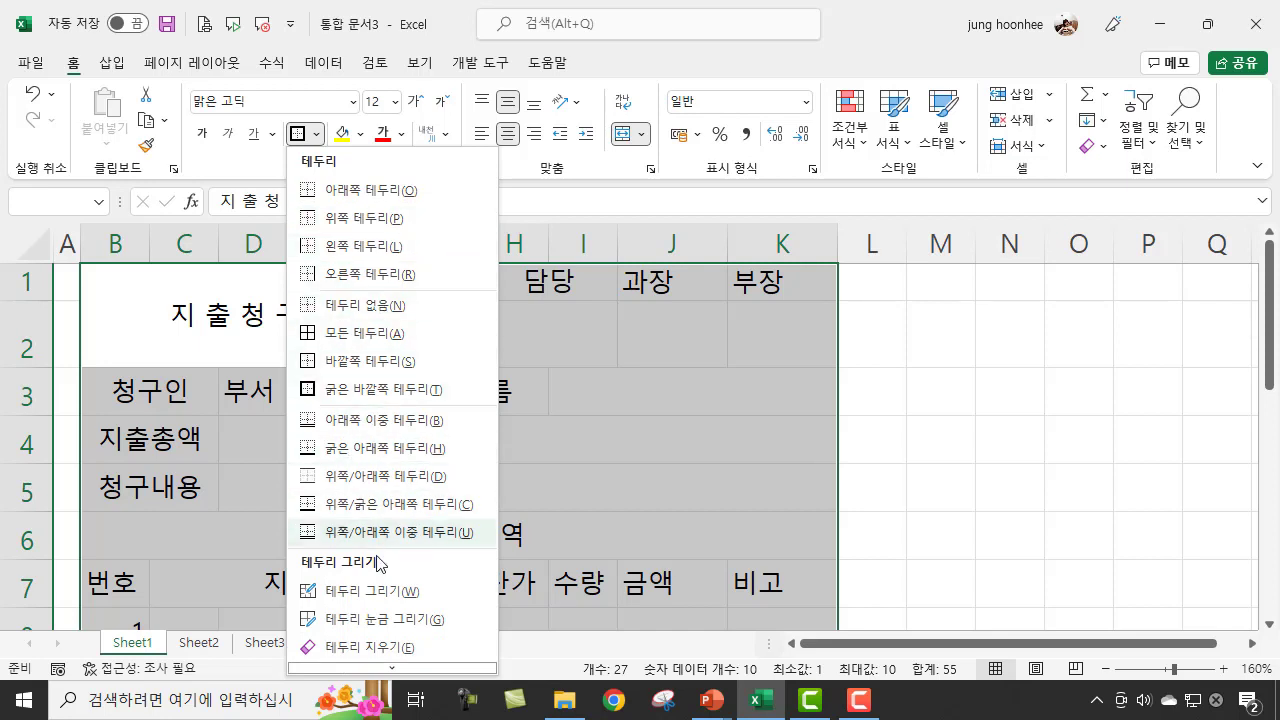
scroll(447, 614, "down", 1)
scroll(447, 614, "down", 2)
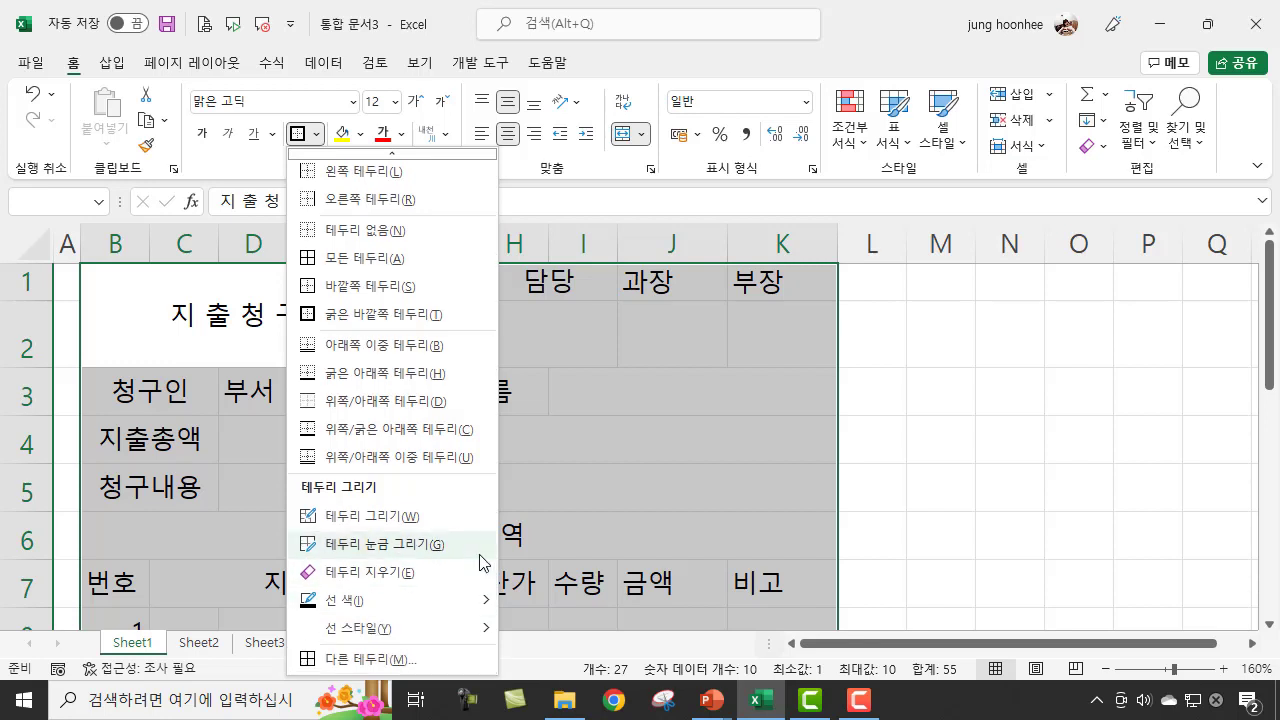
left_click(371, 660)
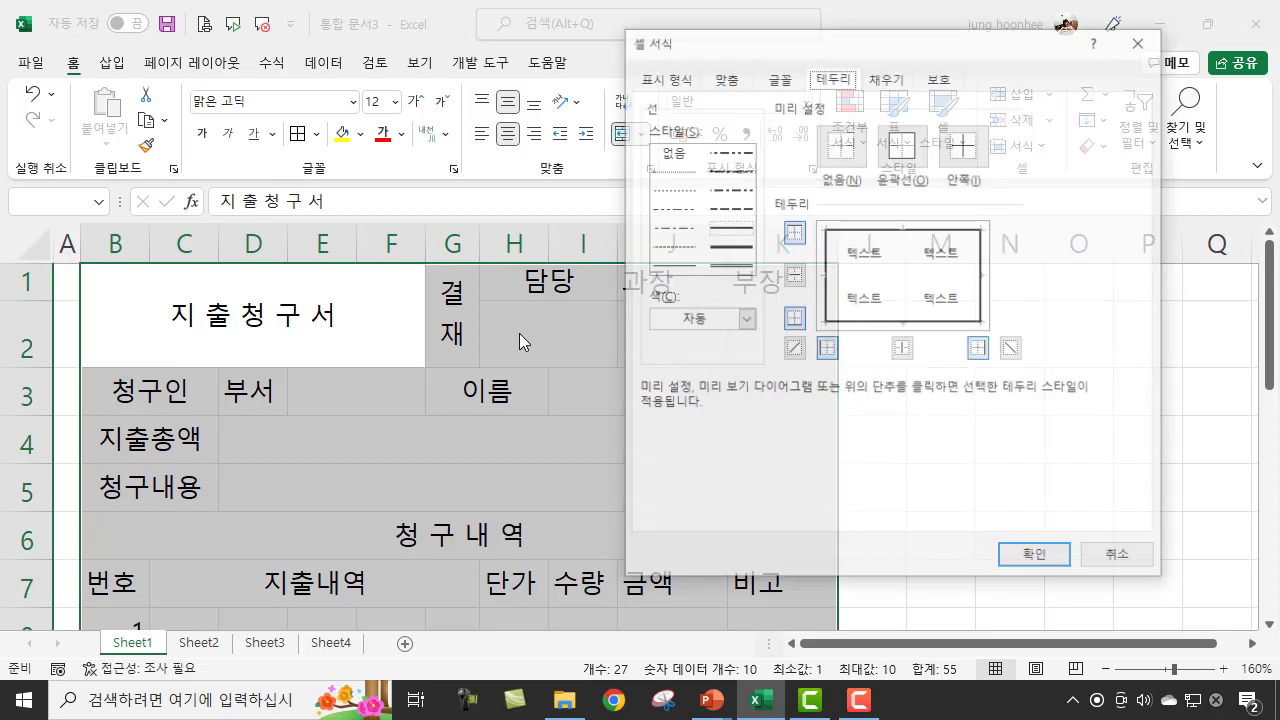
left_click(1131, 563)
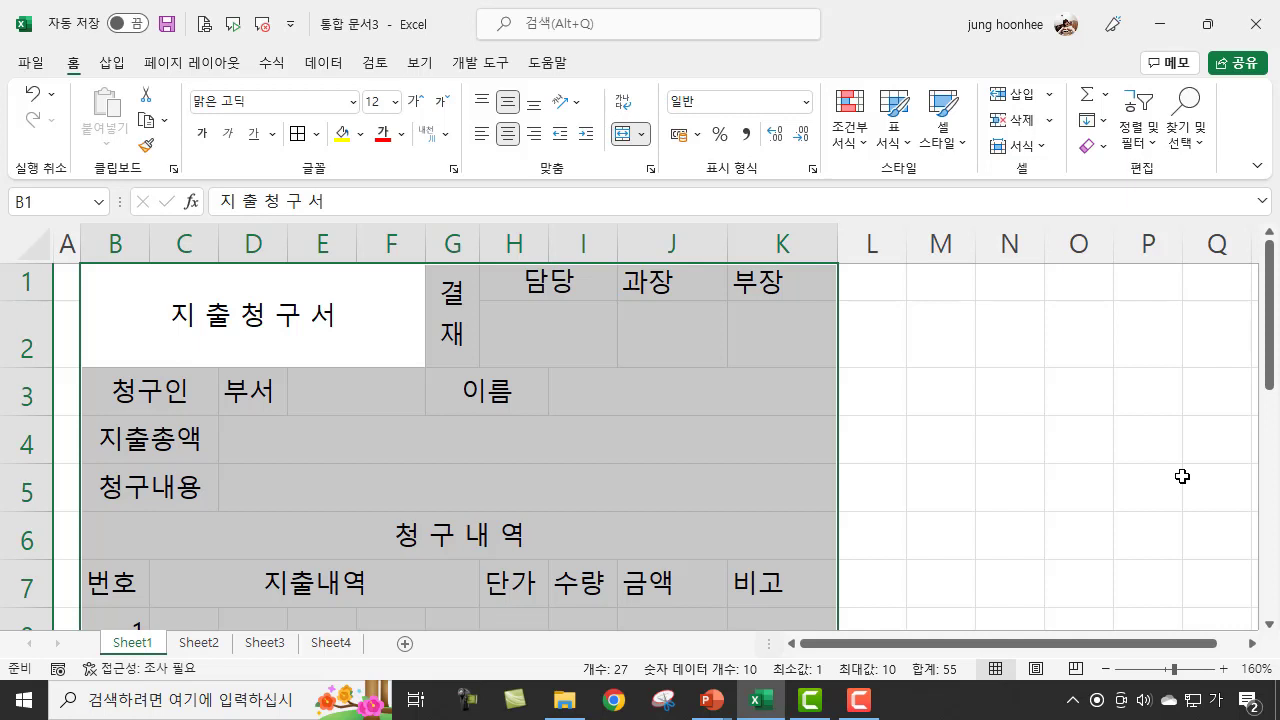
Add thin solid inside borders to the selected form and check the gridded rows
key("ctrl+1")
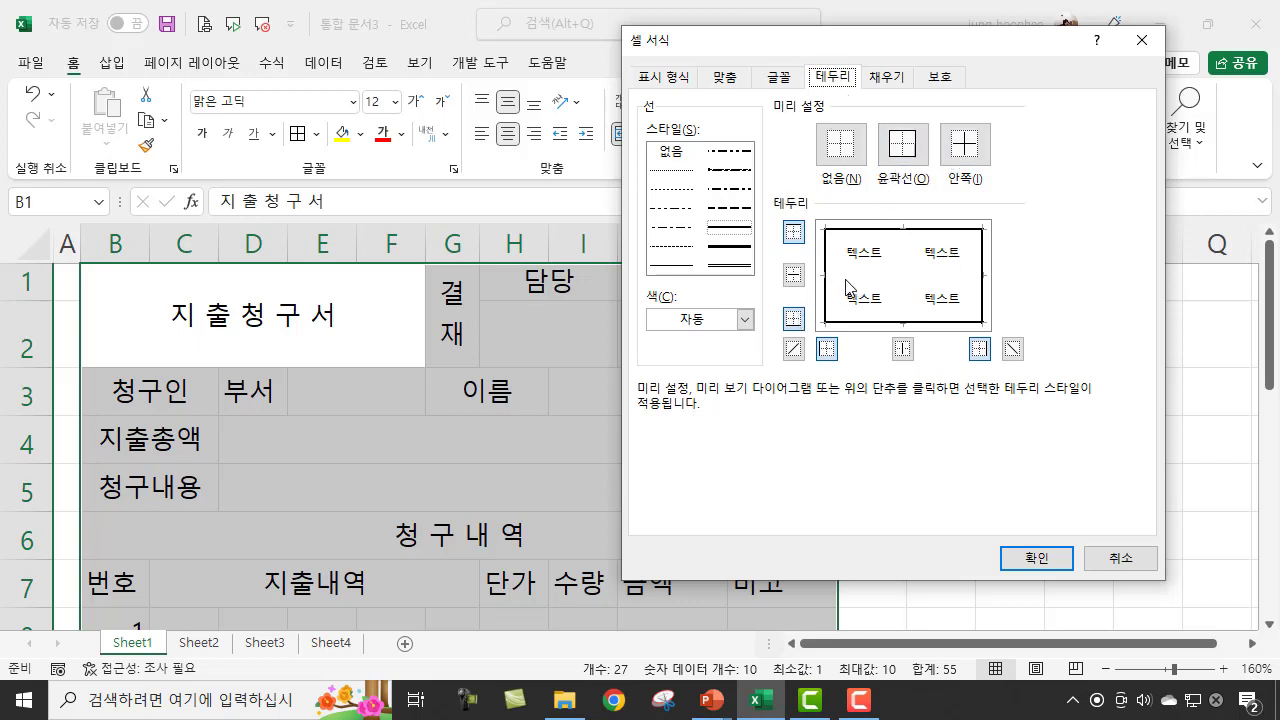
left_click(672, 266)
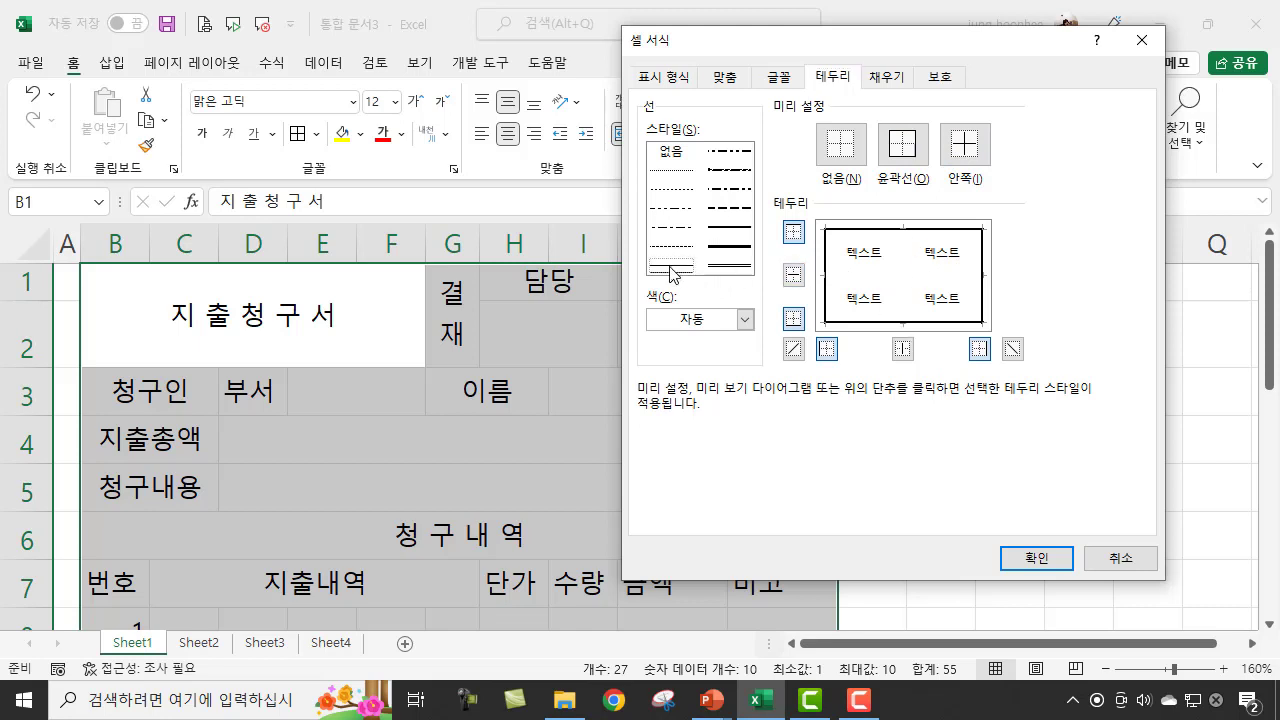
left_click(965, 145)
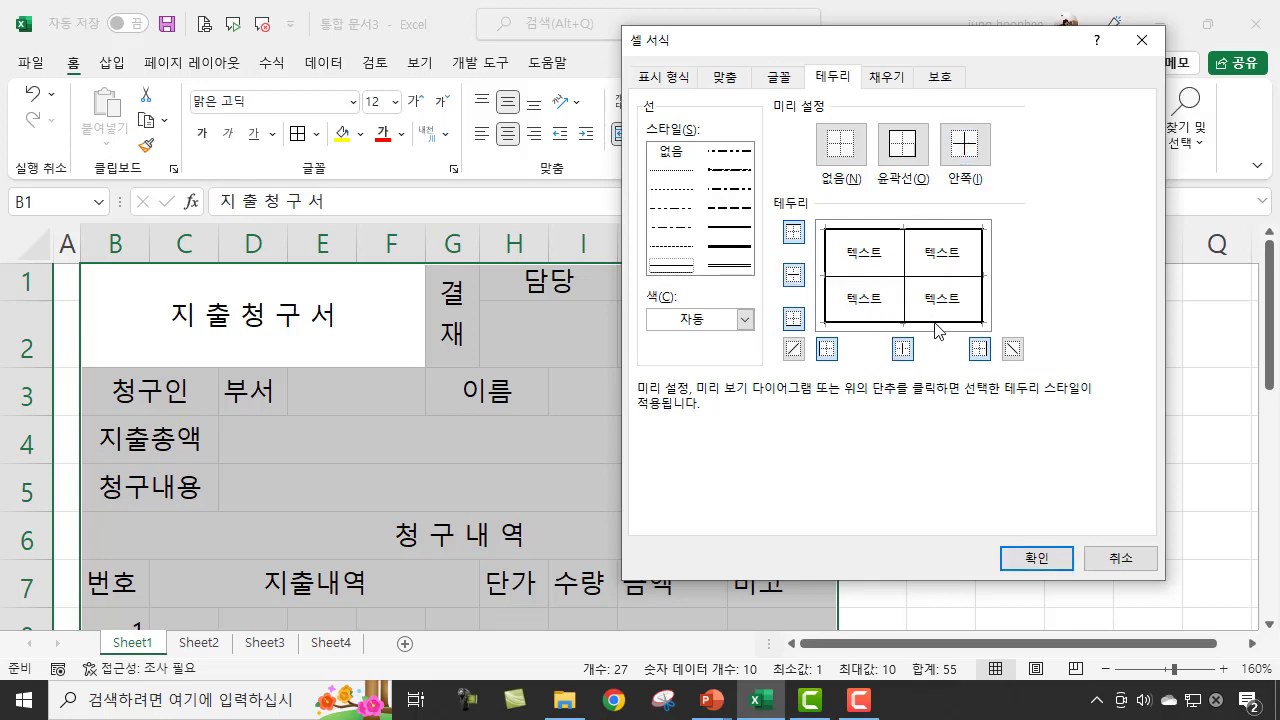
left_click(1032, 558)
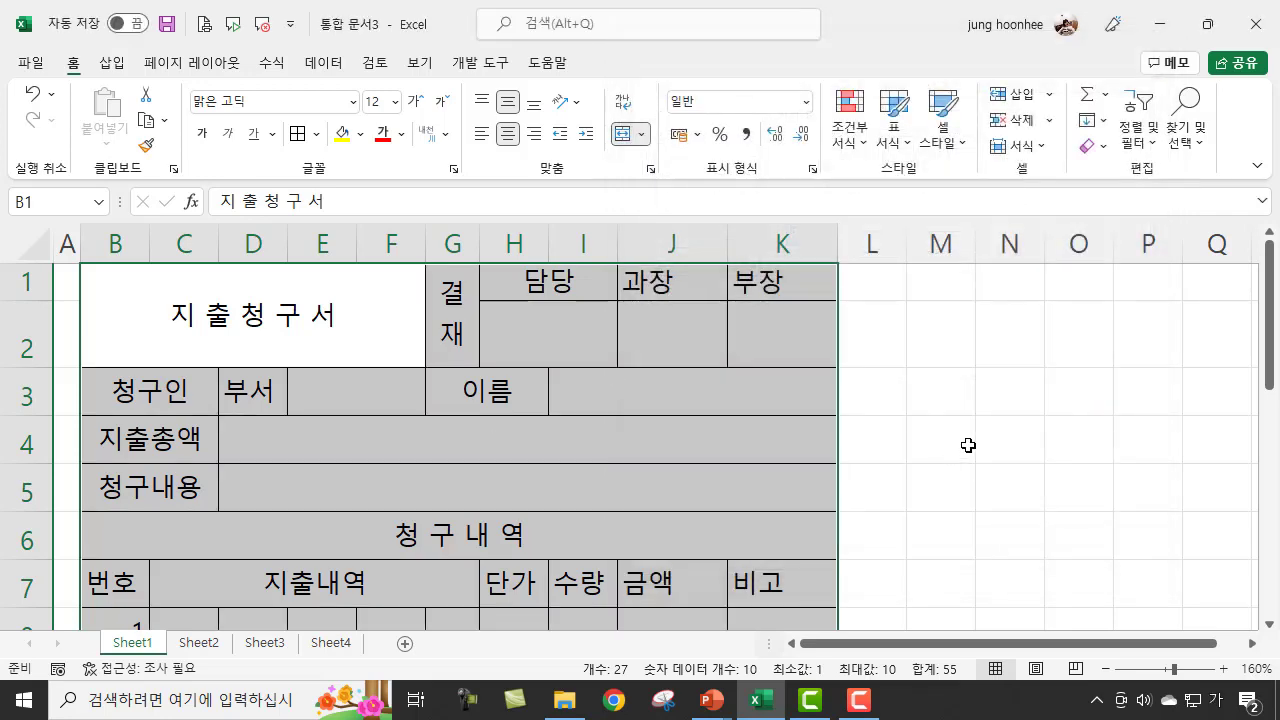
left_click(996, 429)
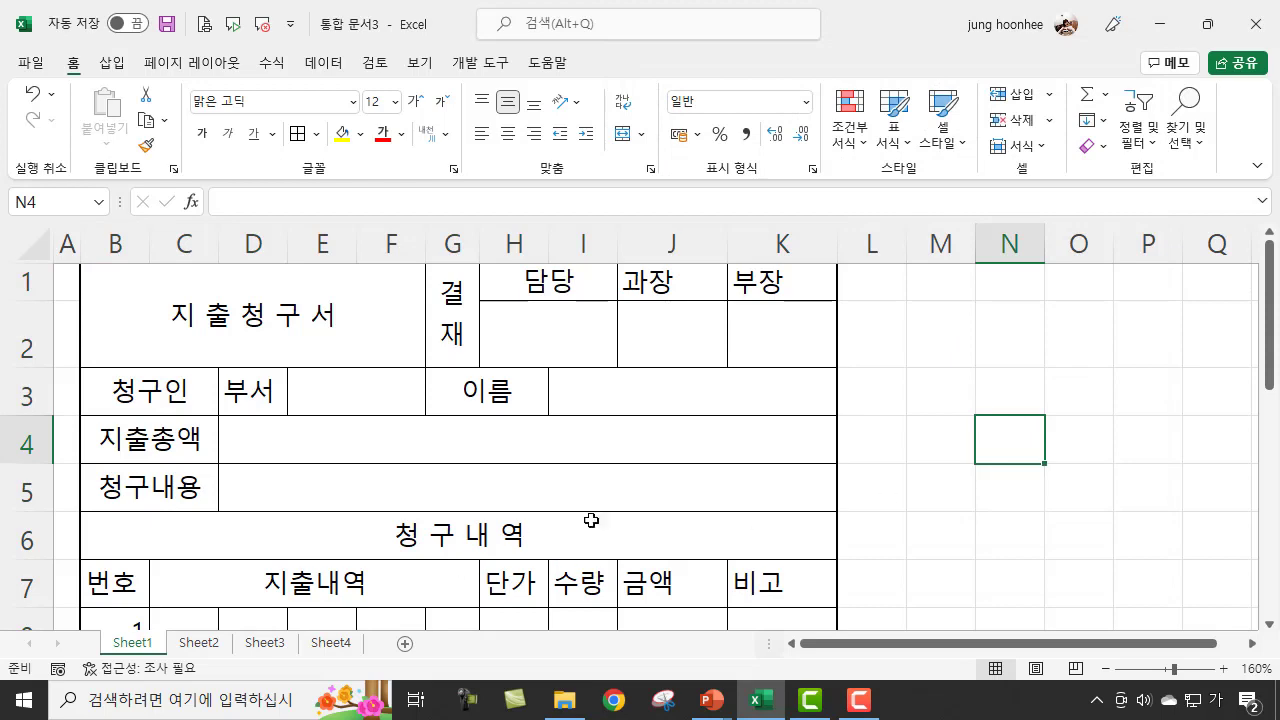
scroll(670, 513, "down", 3)
scroll(640, 580, "up", 2)
scroll(650, 554, "down", 1)
scroll(650, 554, "down", 1)
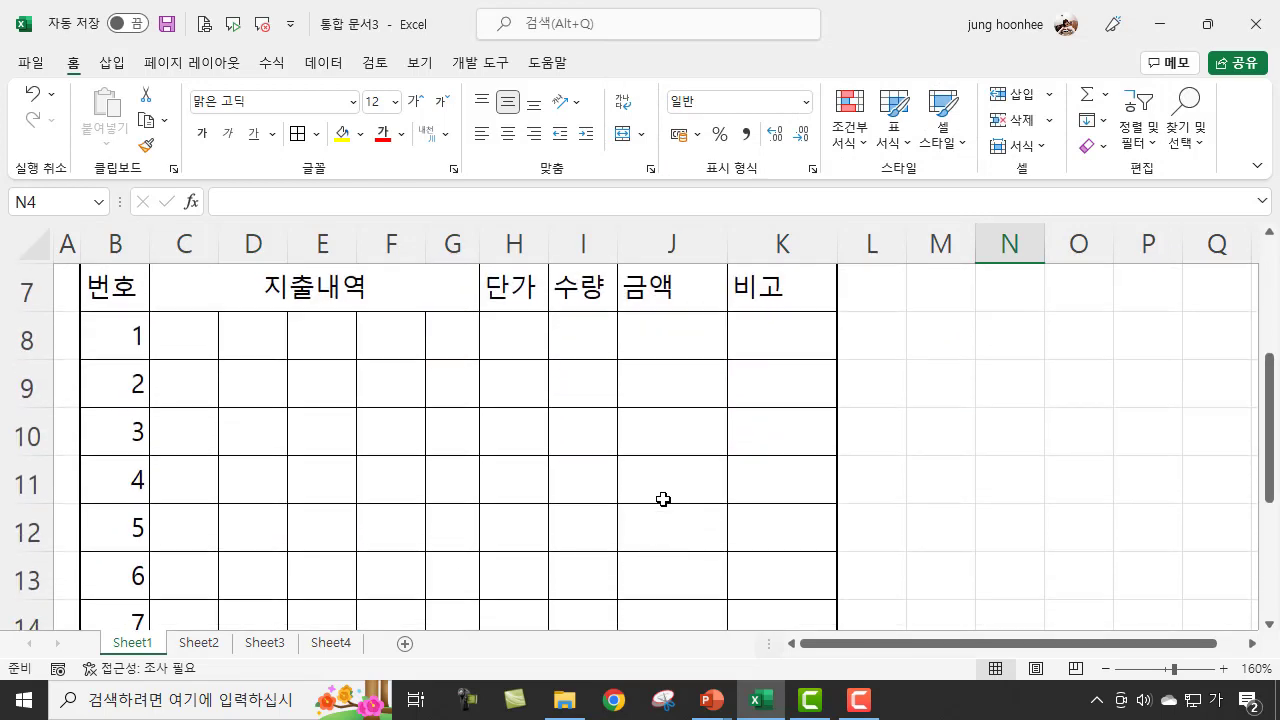
scroll(662, 499, "up", 1)
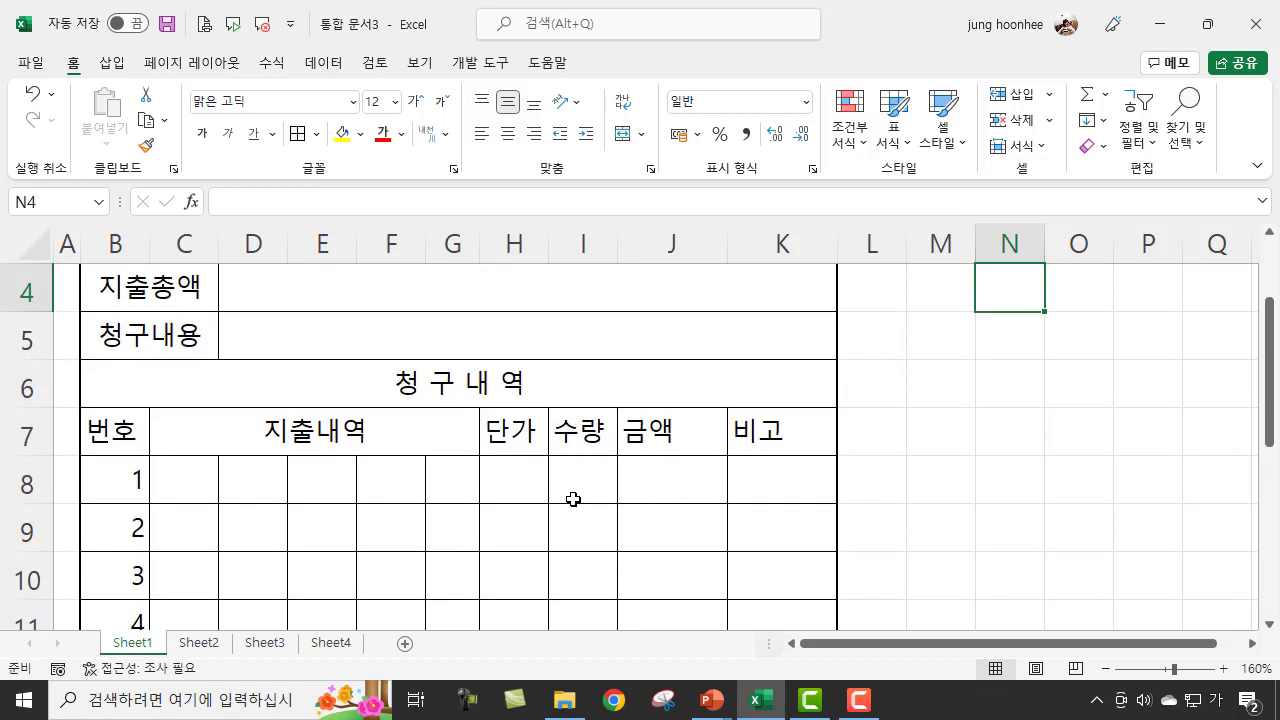
Apply a double-line bottom border to the header row from 번호 to 비고, B7:K7
left_click(105, 430)
left_click_drag(105, 430, 800, 445)
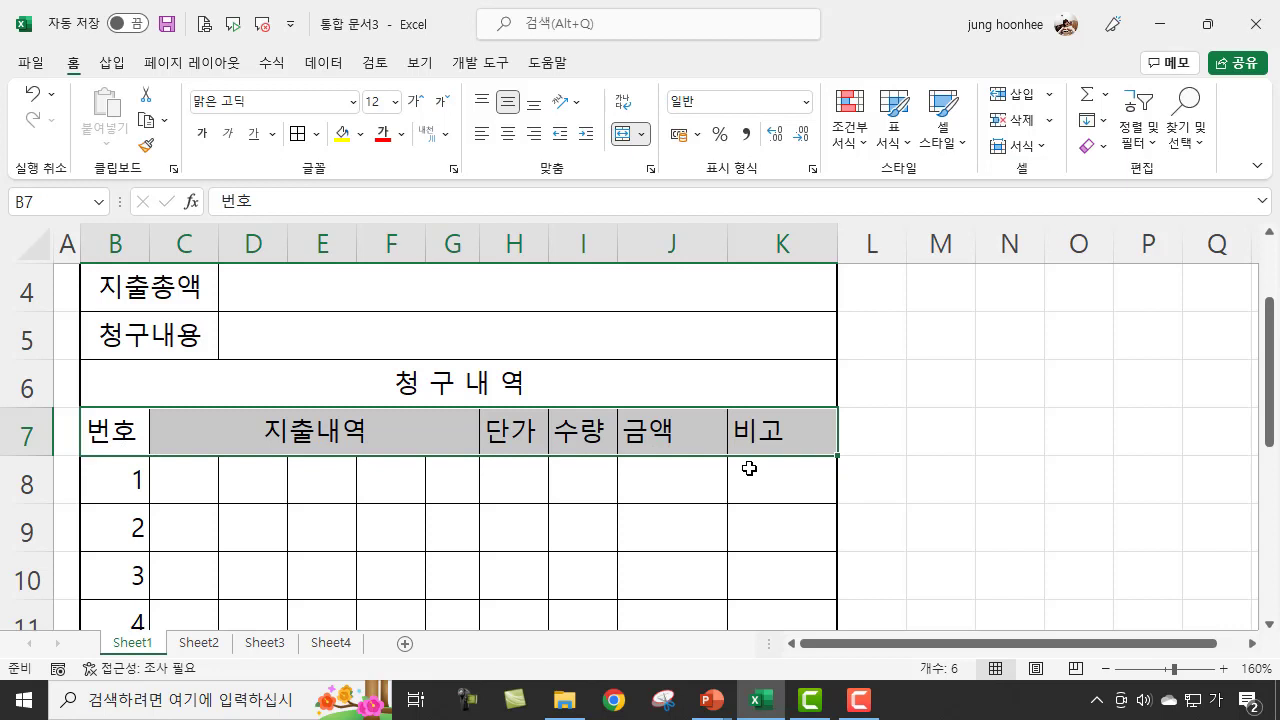
key("ctrl+1")
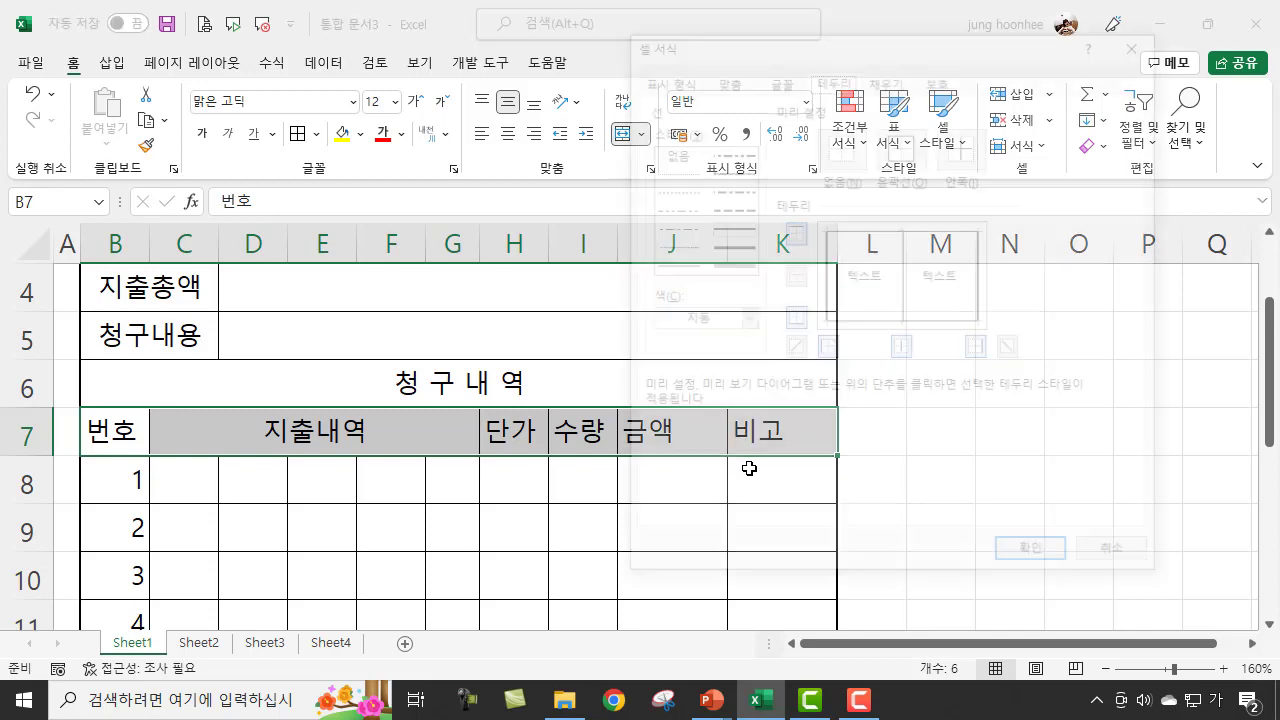
left_click(735, 266)
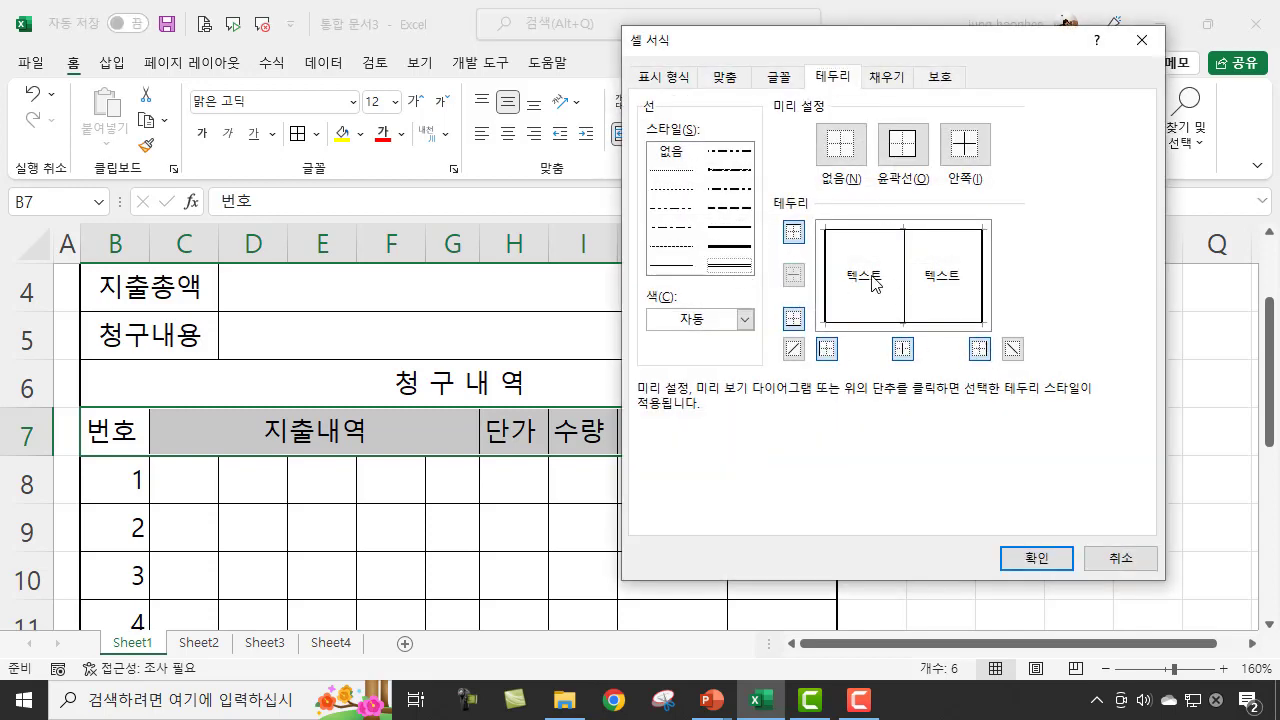
left_click(793, 320)
left_click(1040, 570)
left_click(998, 462)
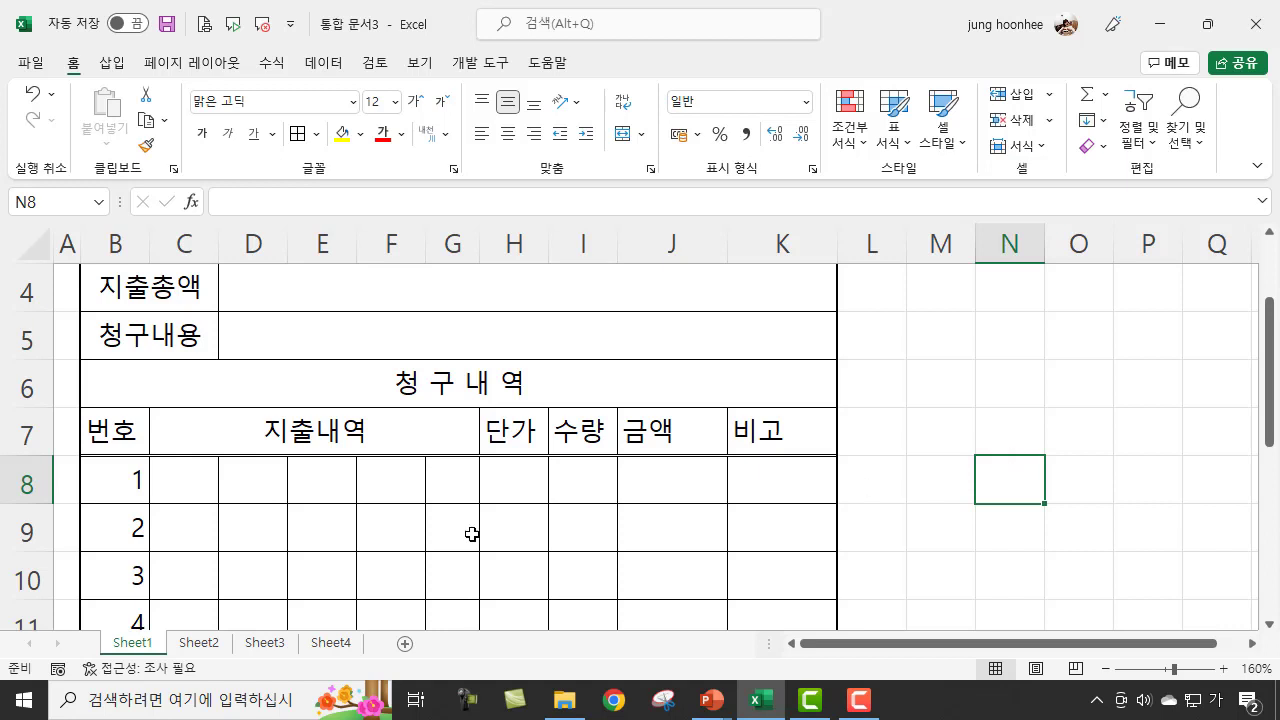
Copy the merged, centered format of the 지출내역 header onto the cells beneath it in rows 8 to 17, one row at a time
scroll(399, 496, "down", 1)
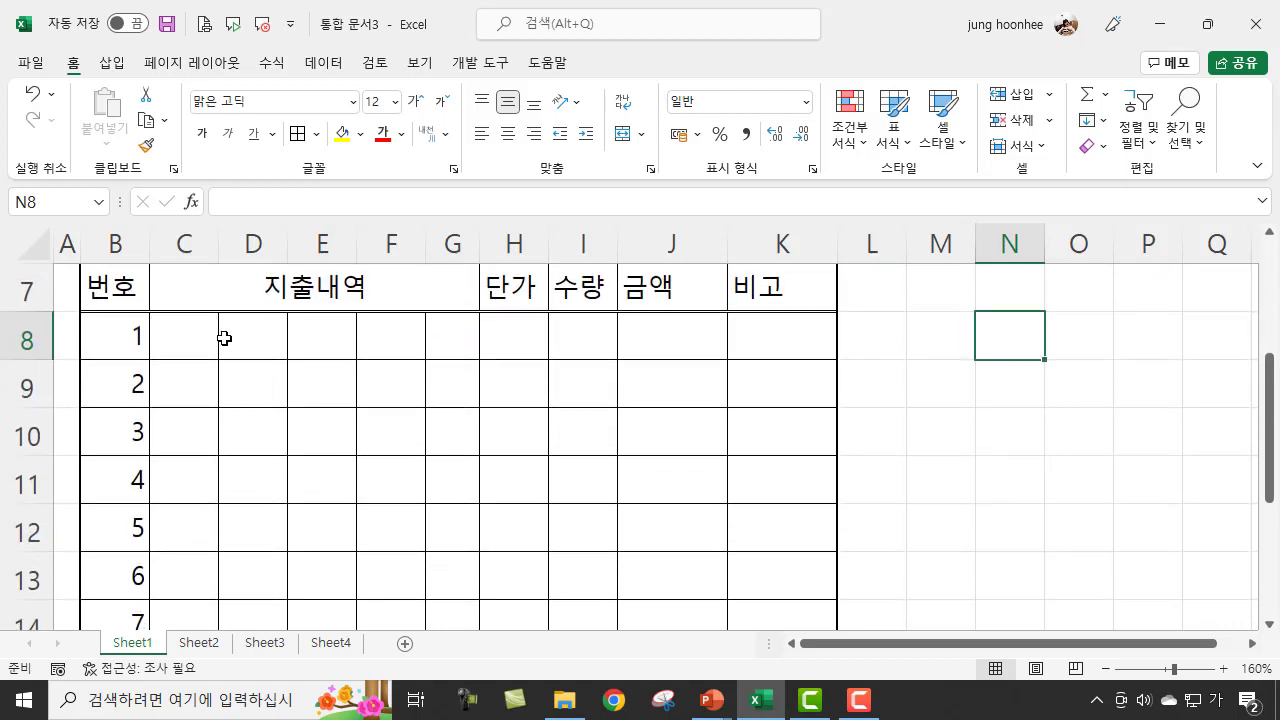
left_click(194, 335)
left_click_drag(269, 339, 428, 334)
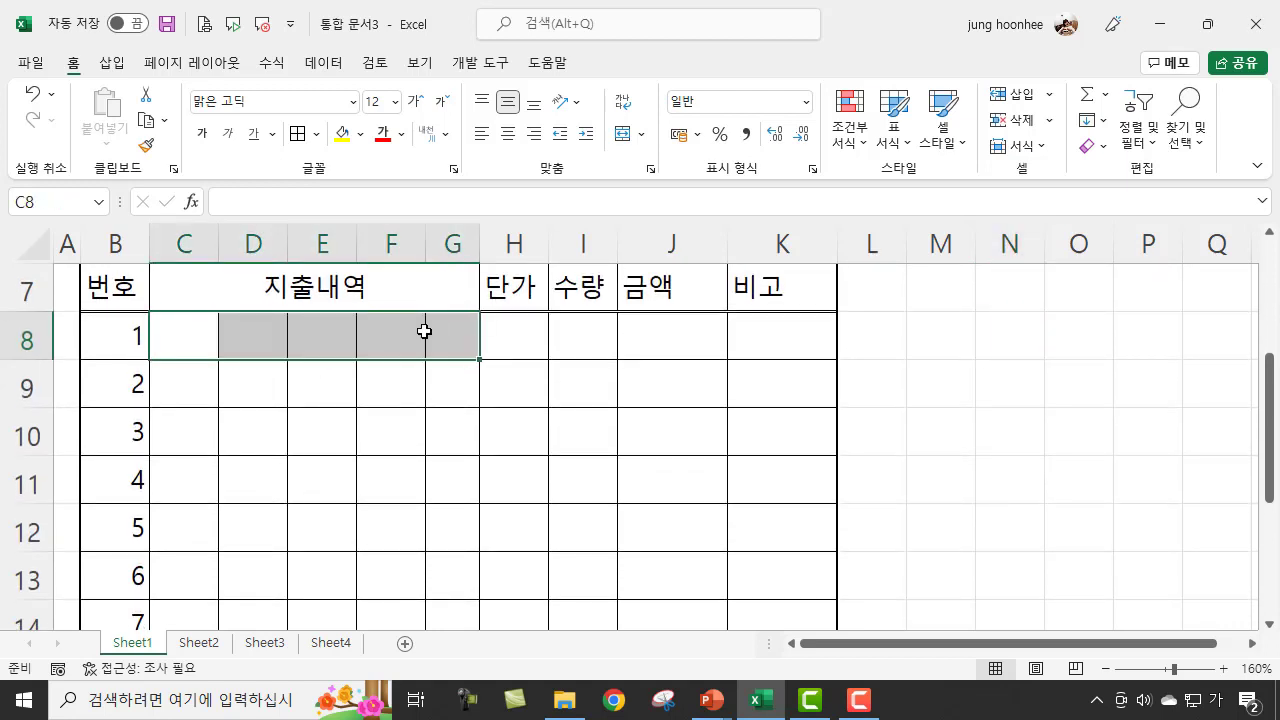
left_click(390, 294)
scroll(408, 491, "up", 1)
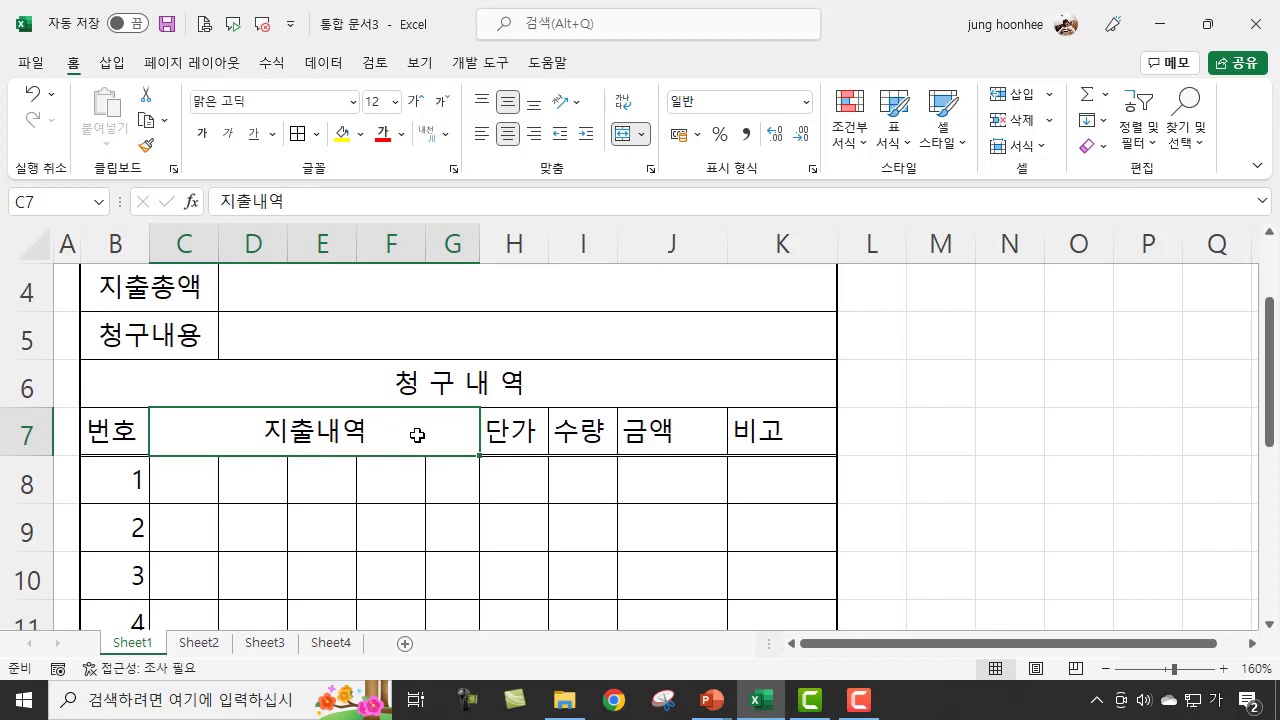
left_click(149, 152)
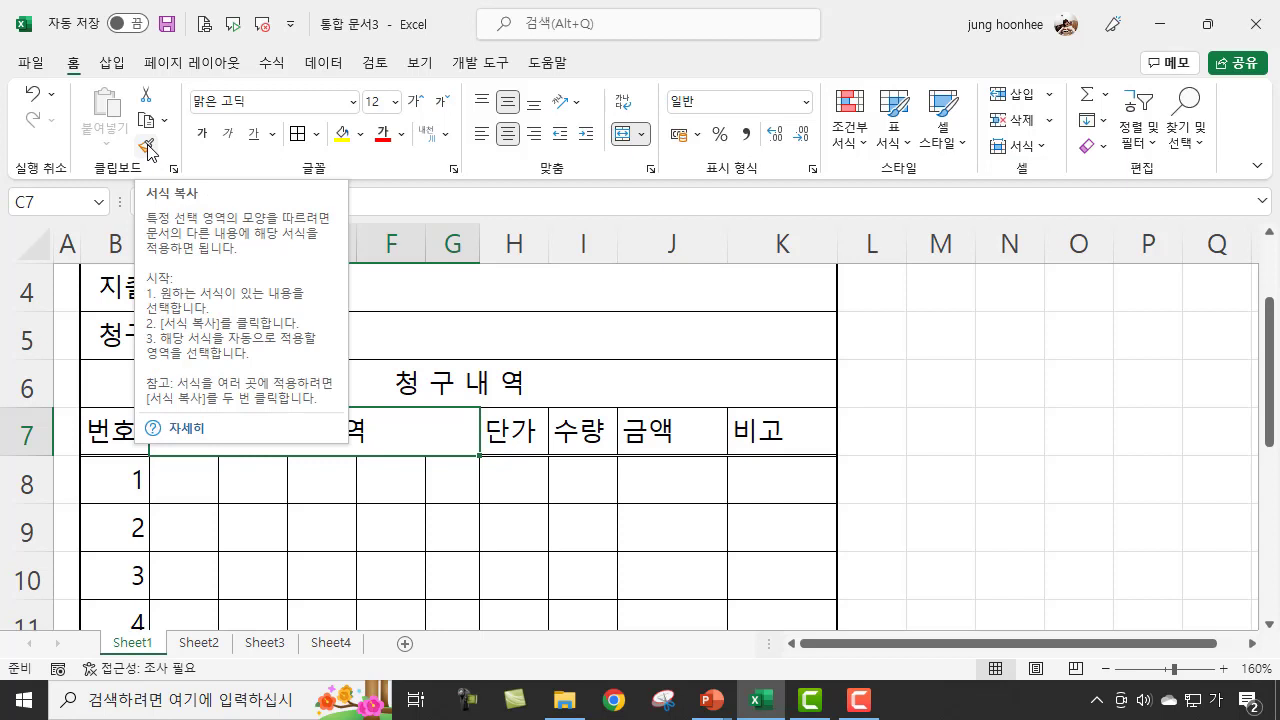
left_click(149, 152)
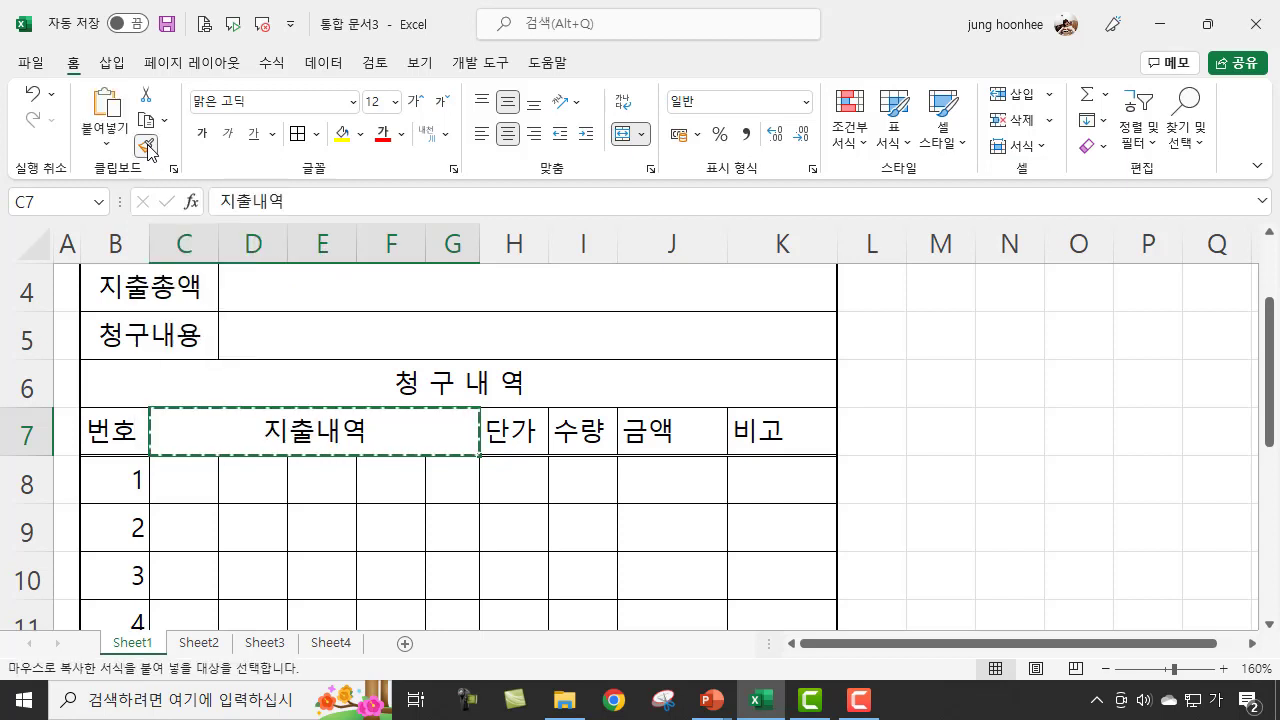
left_click(193, 479)
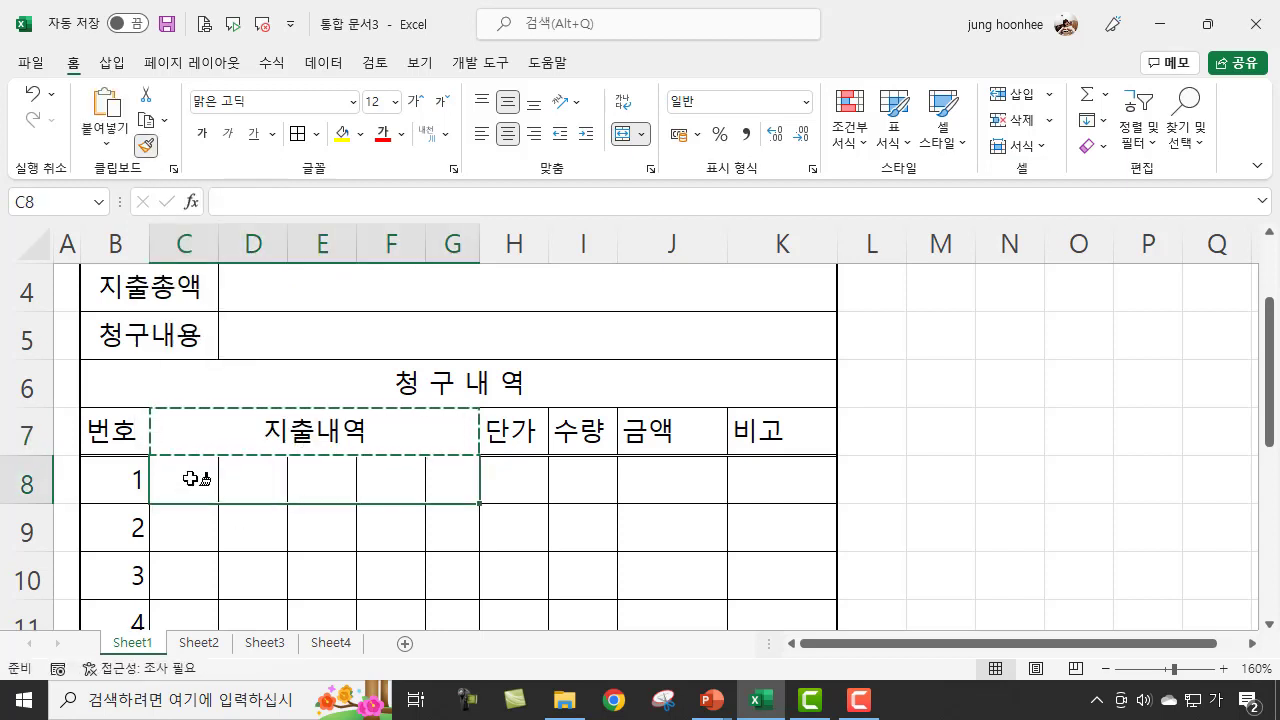
left_click(185, 531)
left_click(189, 574)
left_click(189, 620)
scroll(230, 596, "down", 1)
scroll(230, 596, "down", 1)
left_click(186, 478)
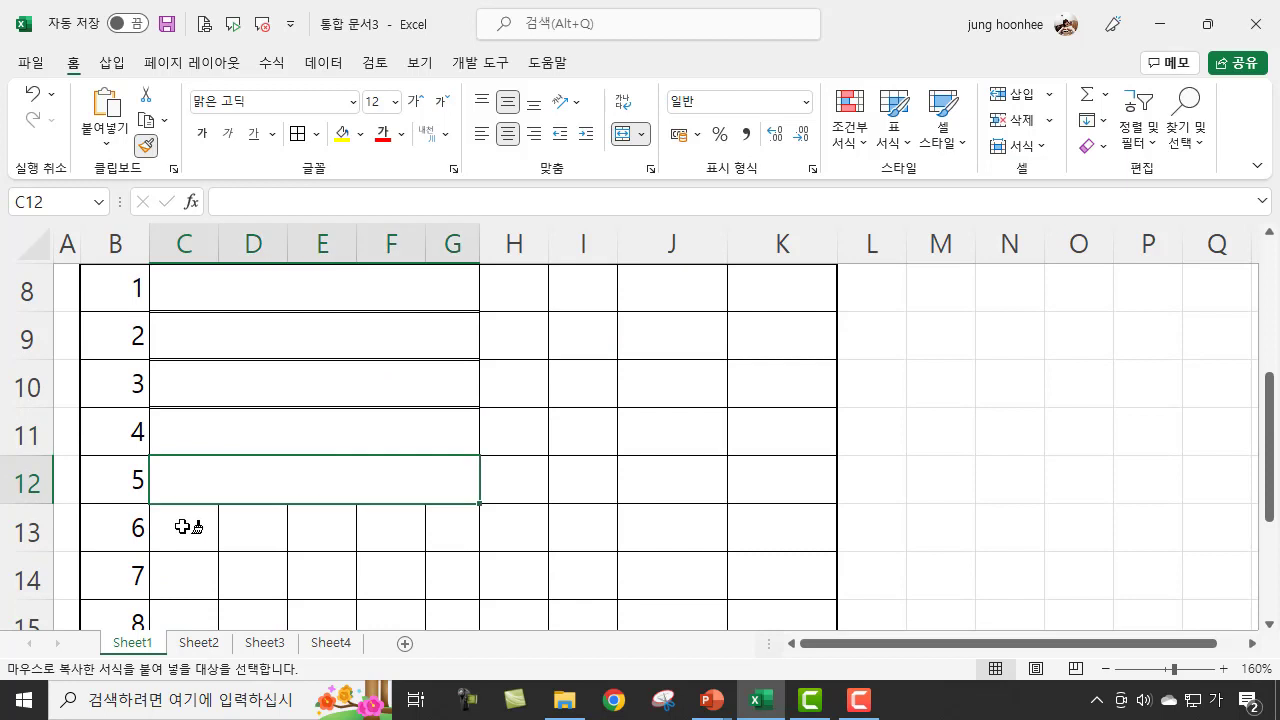
left_click(185, 527)
left_click(183, 574)
scroll(237, 514, "down", 2)
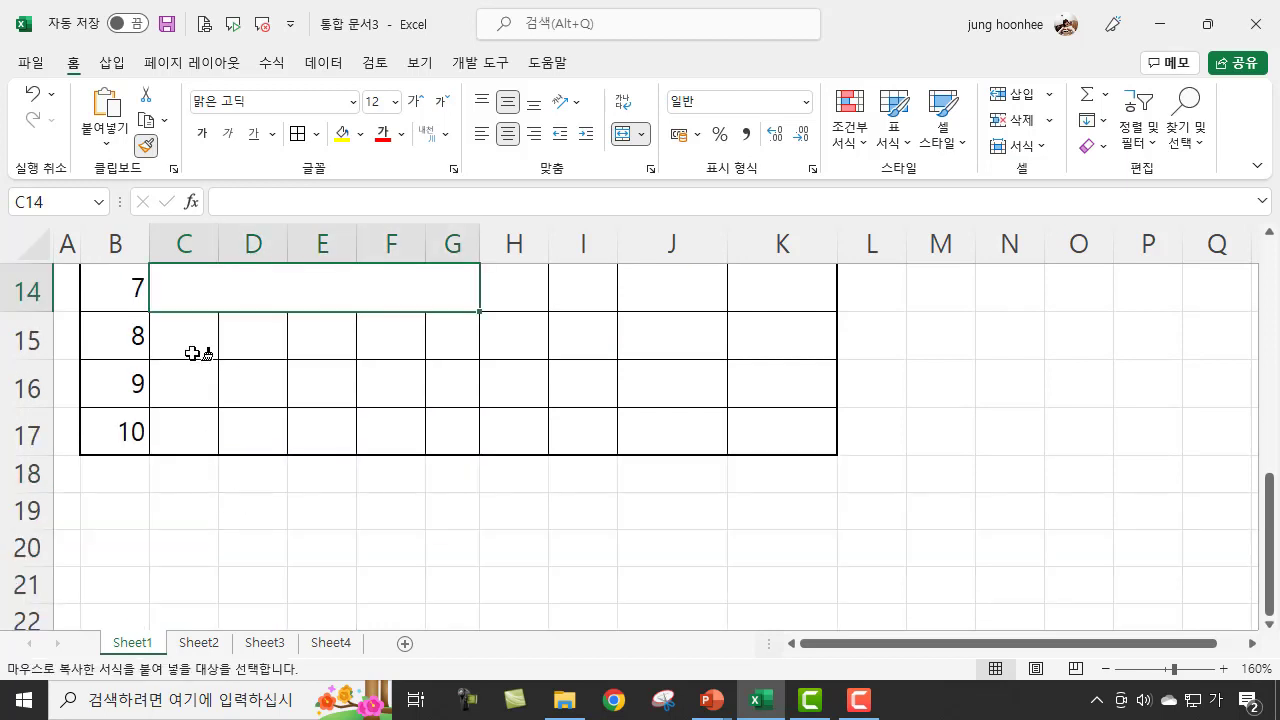
left_click(191, 350)
left_click(186, 386)
left_click(186, 433)
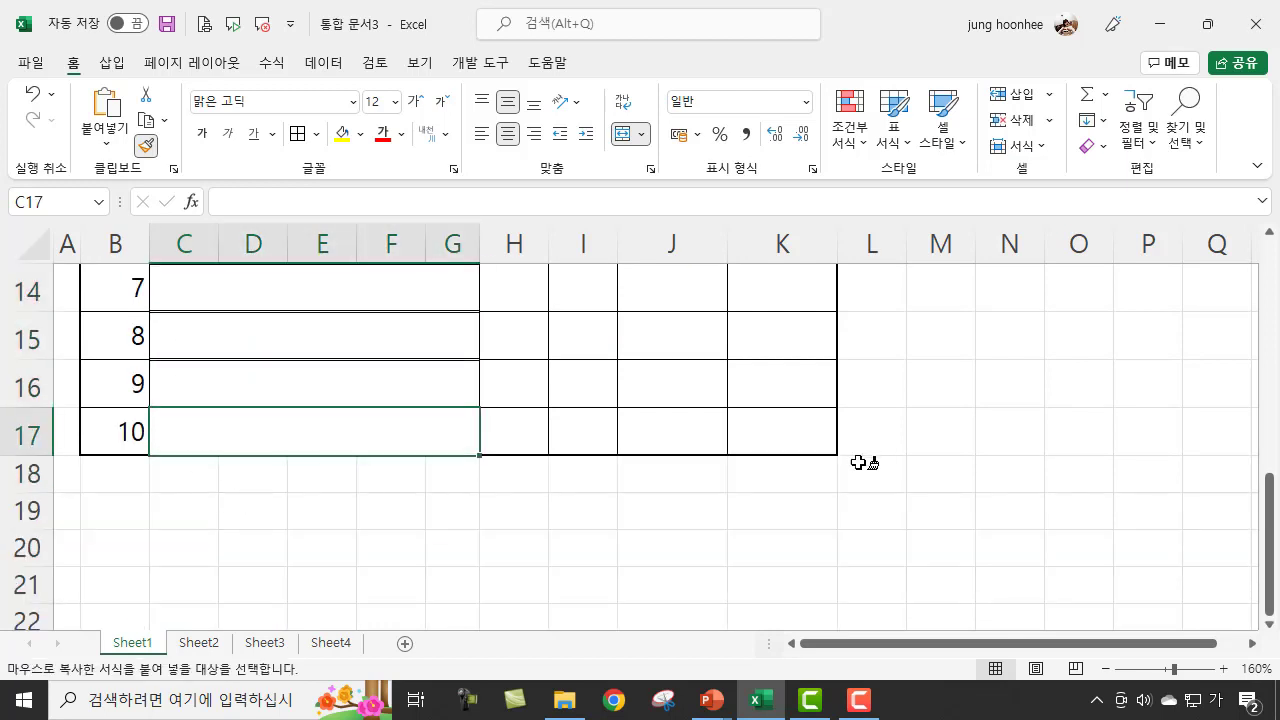
key("Escape")
scroll(731, 549, "up", 3)
left_click(1067, 475)
Replace the double lines in the 지출내역 cells C8:G16 with thin solid inside horizontal and bottom borders
left_click(292, 428)
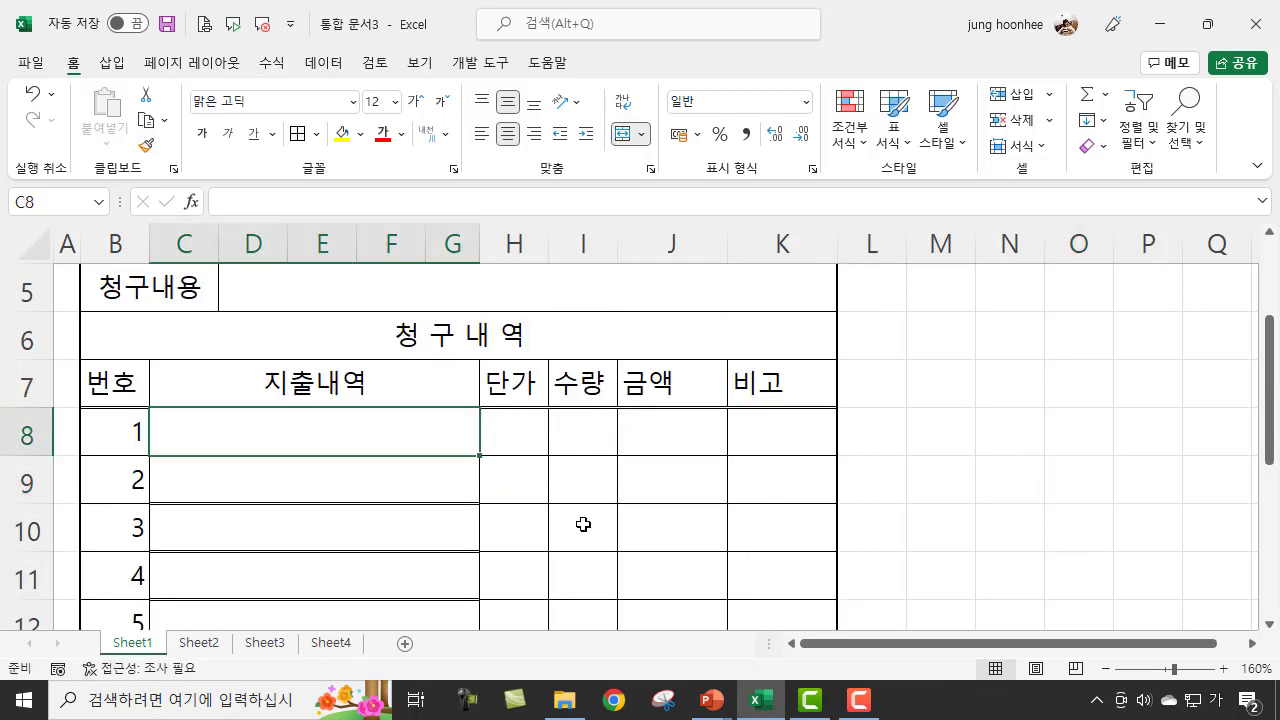
scroll(970, 479, "down", 1)
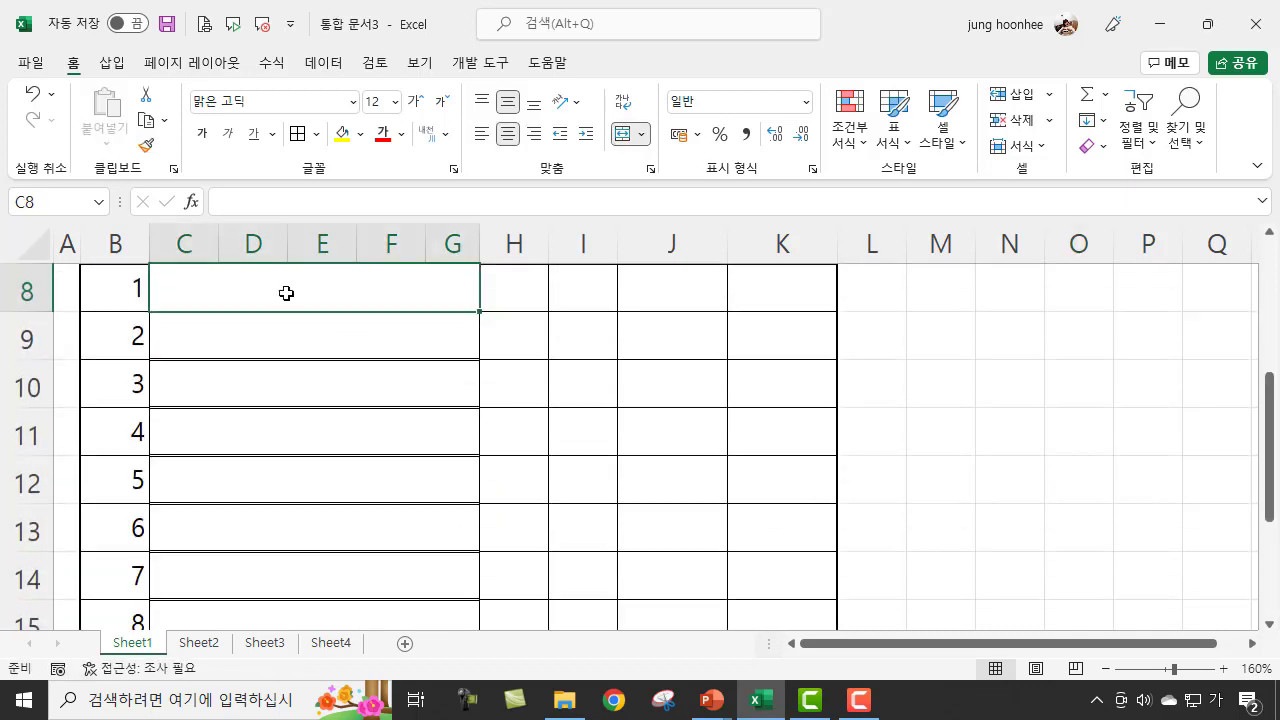
left_click_drag(288, 289, 314, 386)
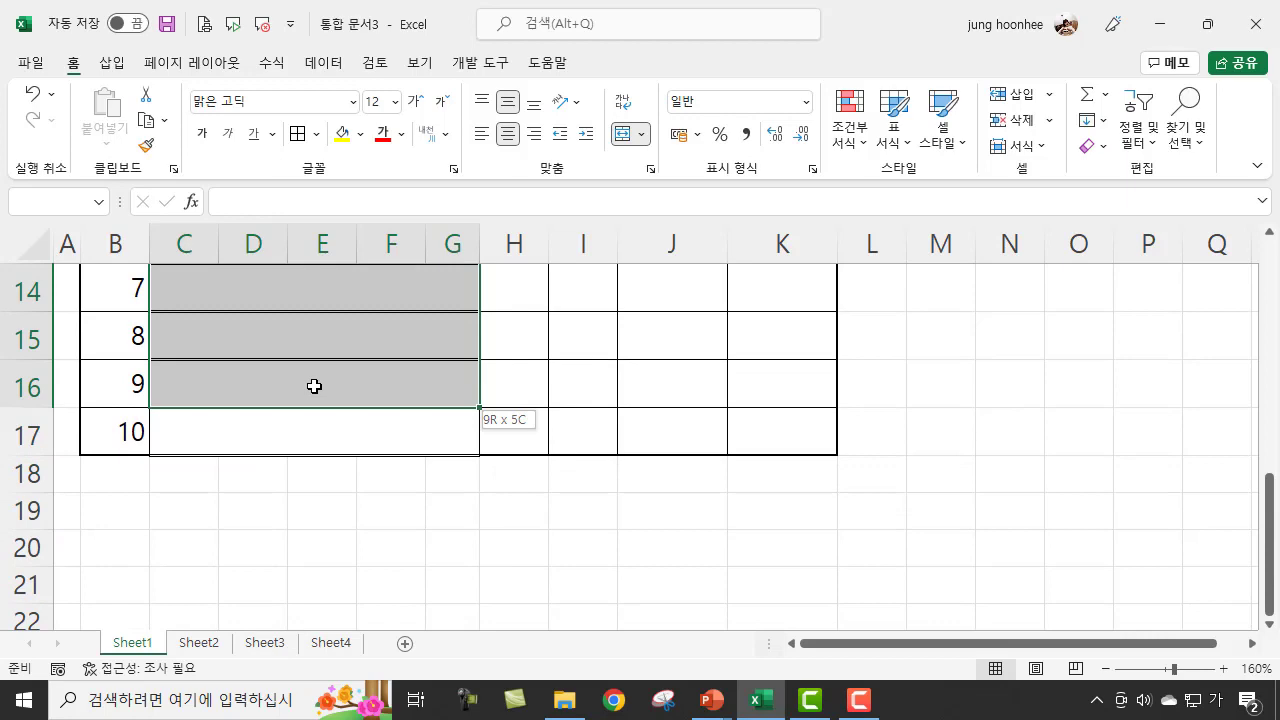
left_click_drag(314, 386, 314, 386)
scroll(378, 396, "up", 3)
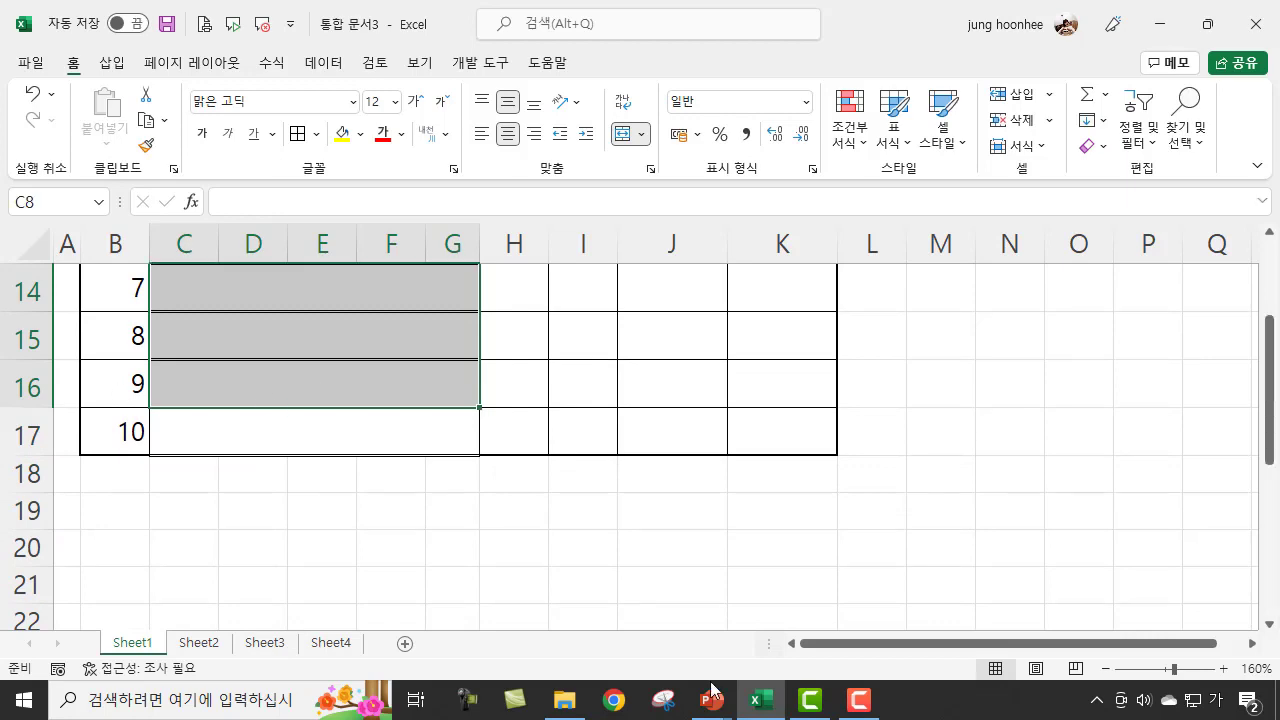
key("ctrl+1")
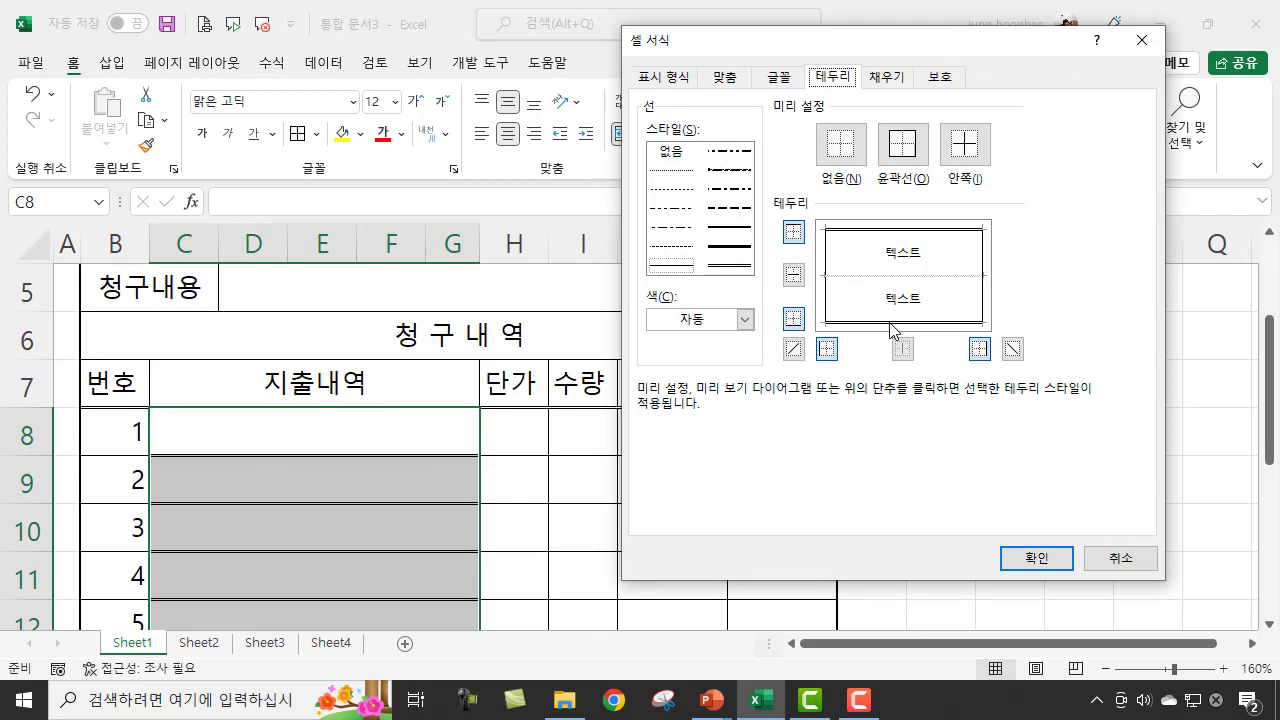
left_click(687, 267)
left_click(795, 284)
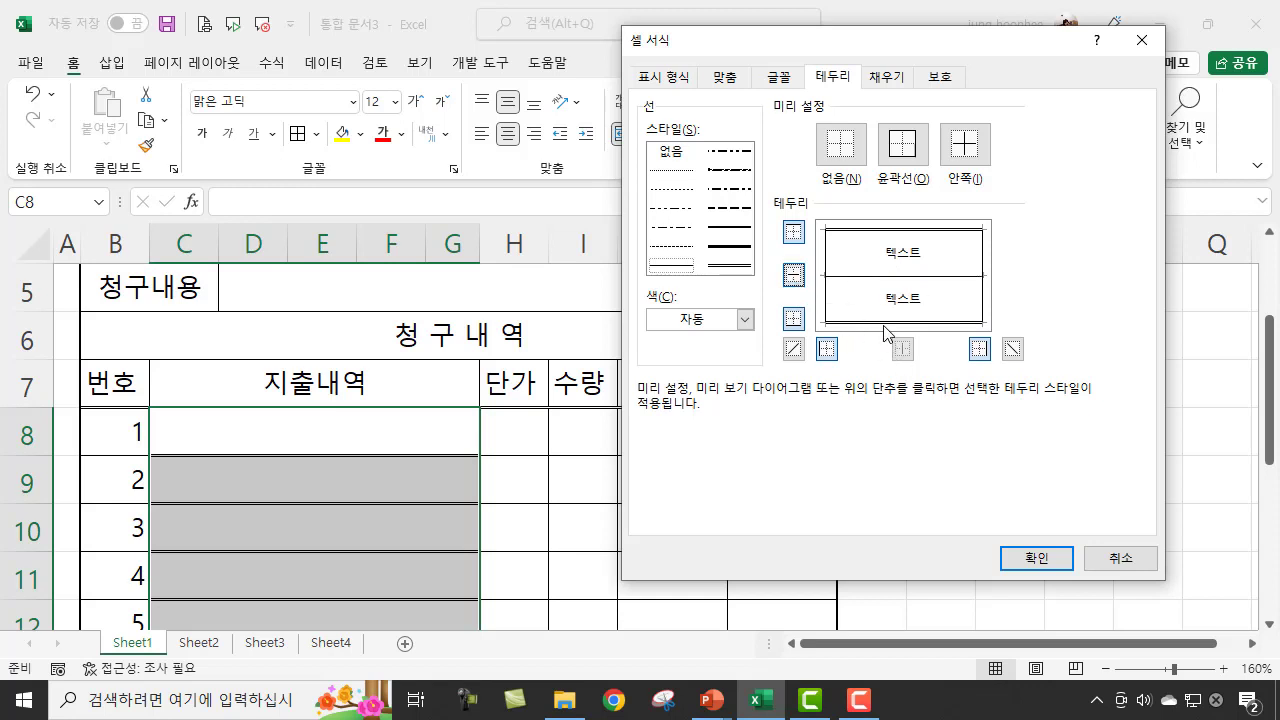
left_click(794, 320)
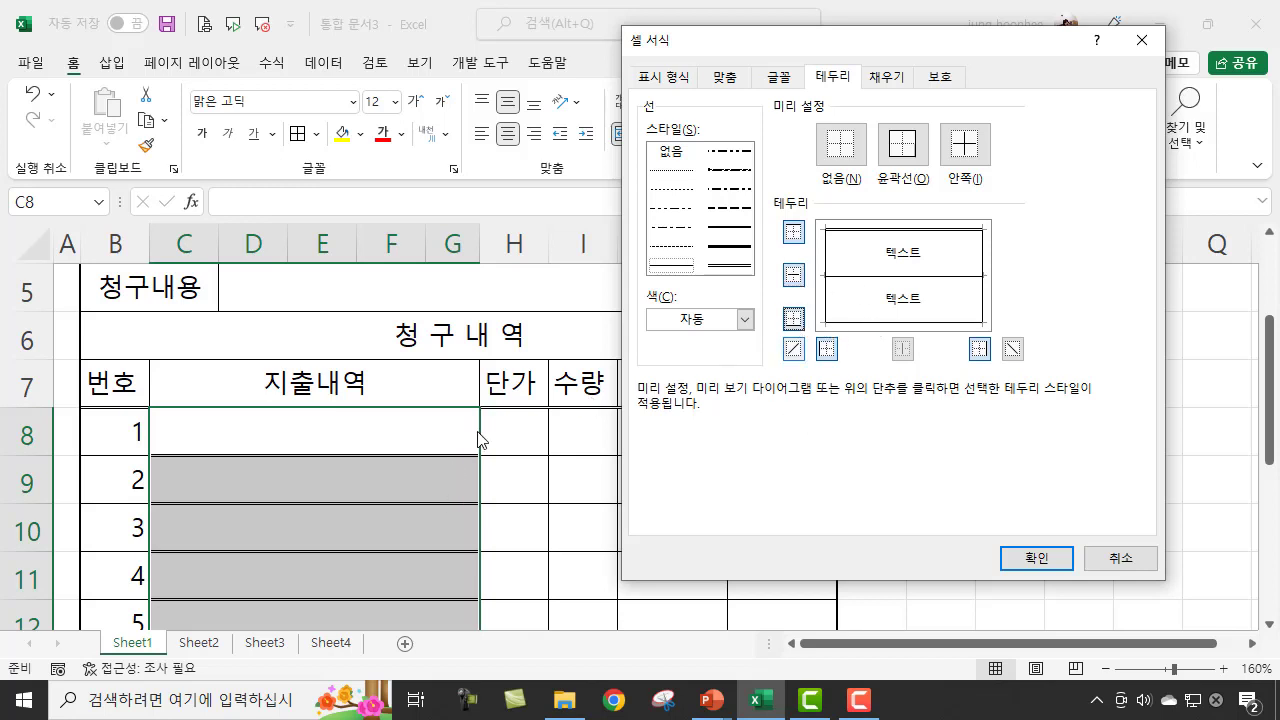
left_click(1044, 566)
left_click(1000, 520)
Give the merged 지출내역 cell in row 17 a medium-thick solid bottom border to match the form's outline
scroll(636, 463, "down", 4)
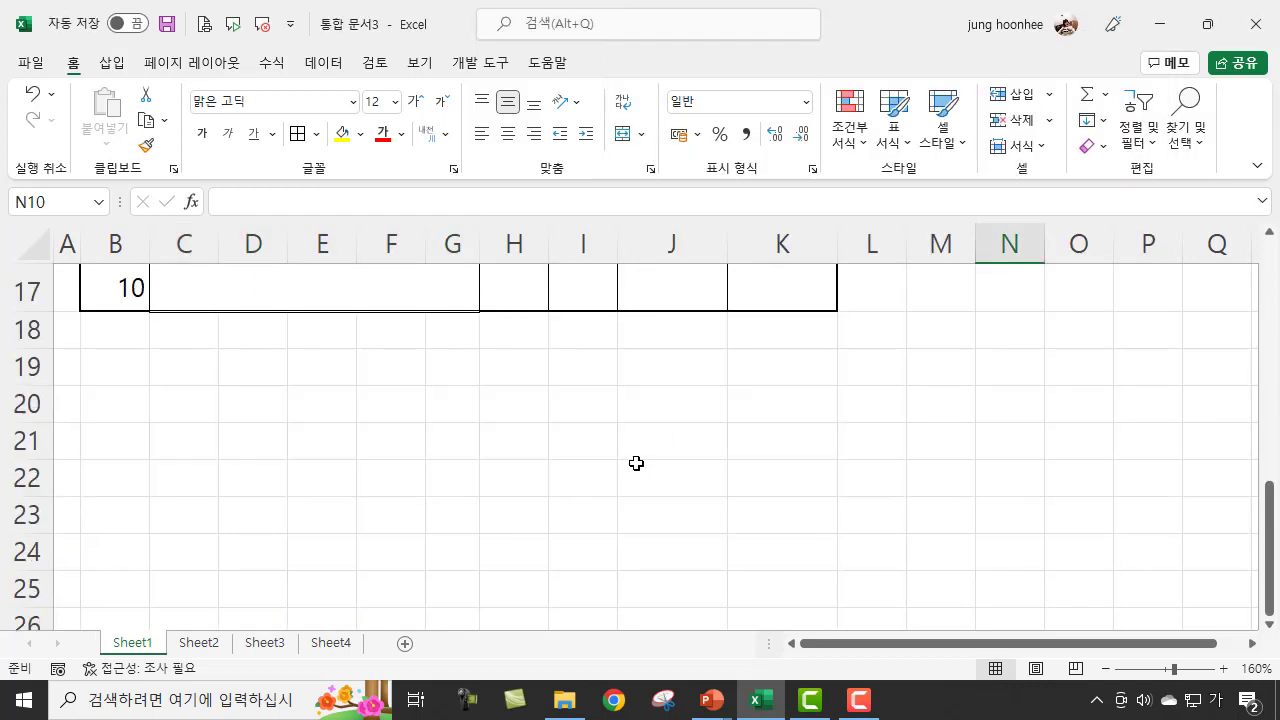
scroll(632, 467, "up", 2)
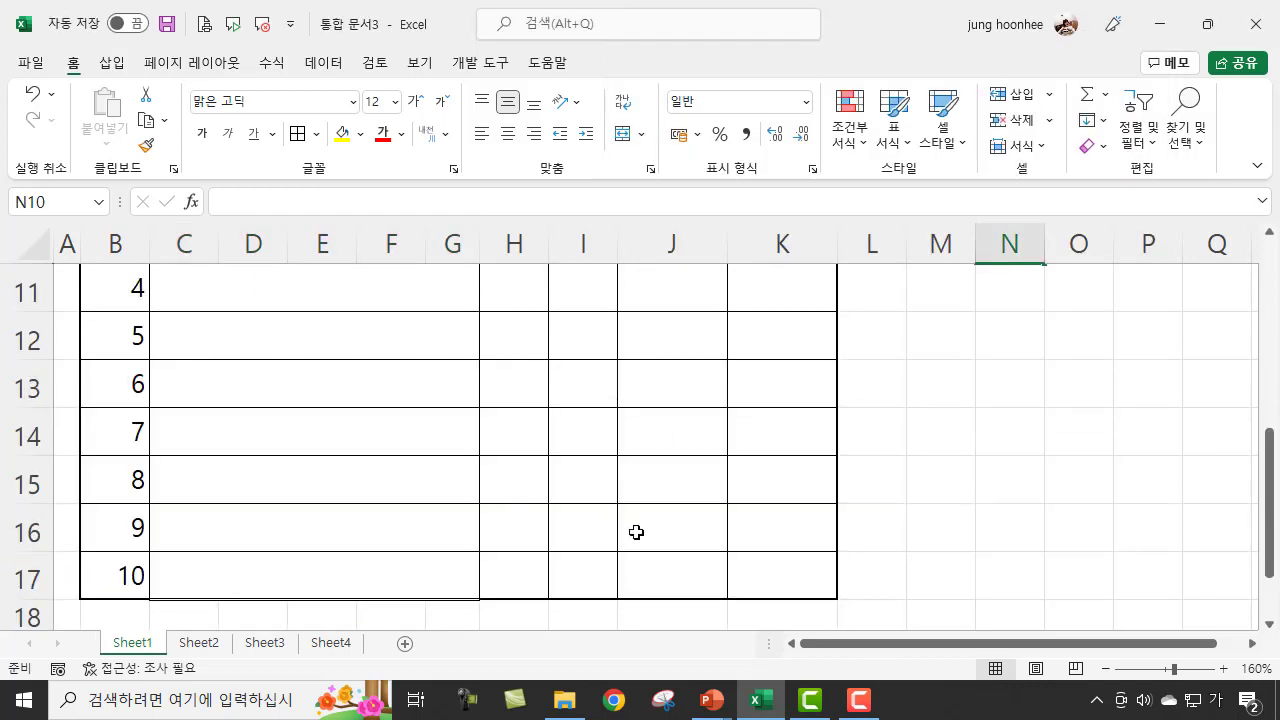
left_click(332, 573)
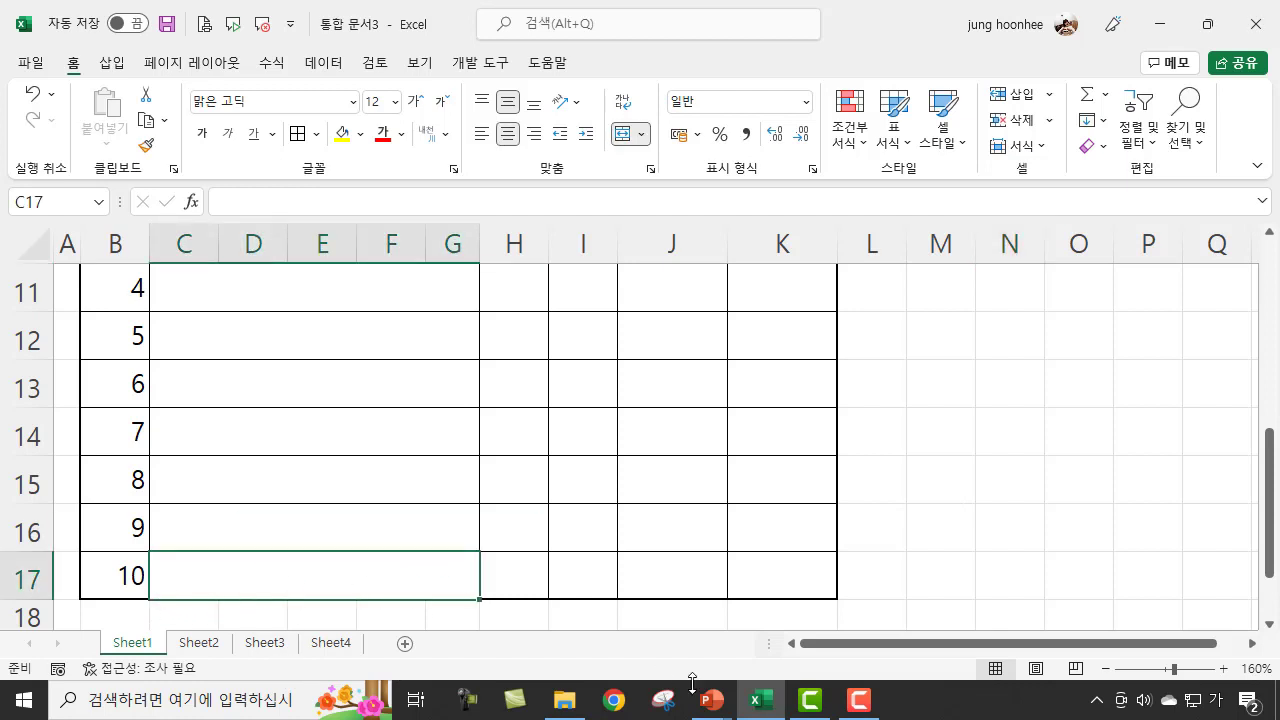
key("ctrl+1")
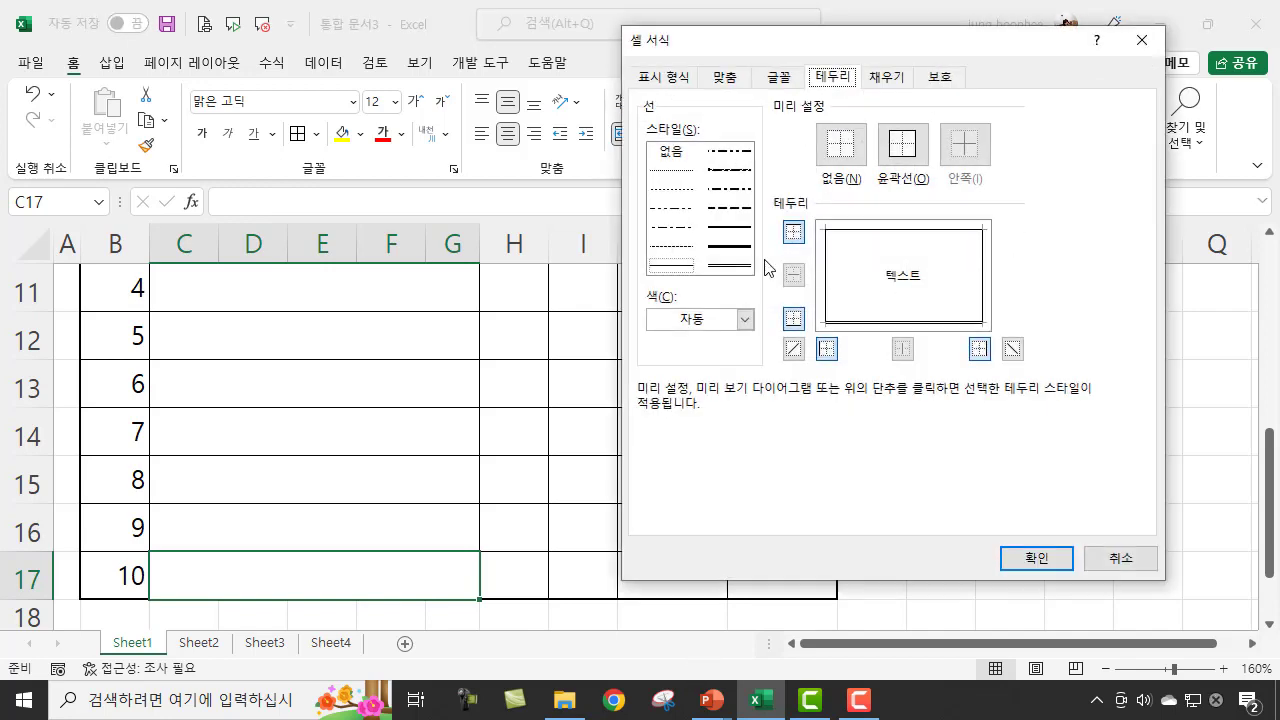
left_click(731, 228)
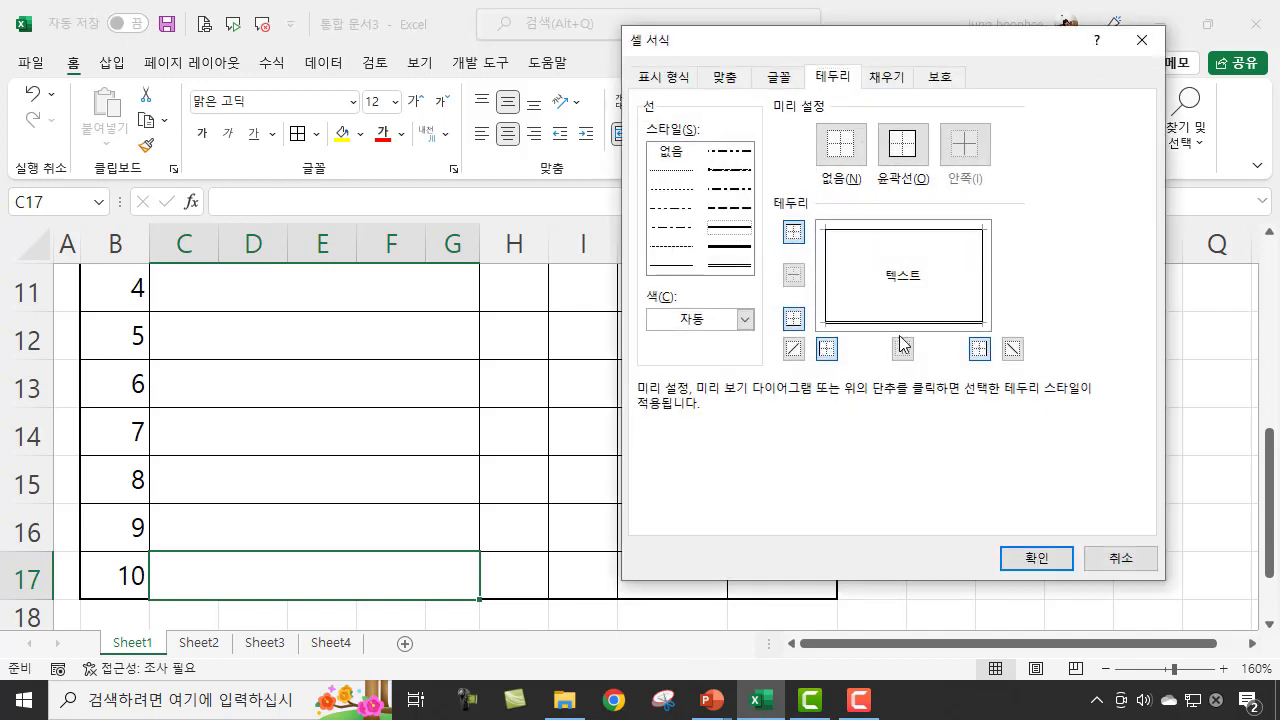
left_click(792, 321)
left_click(1036, 558)
left_click(1000, 523)
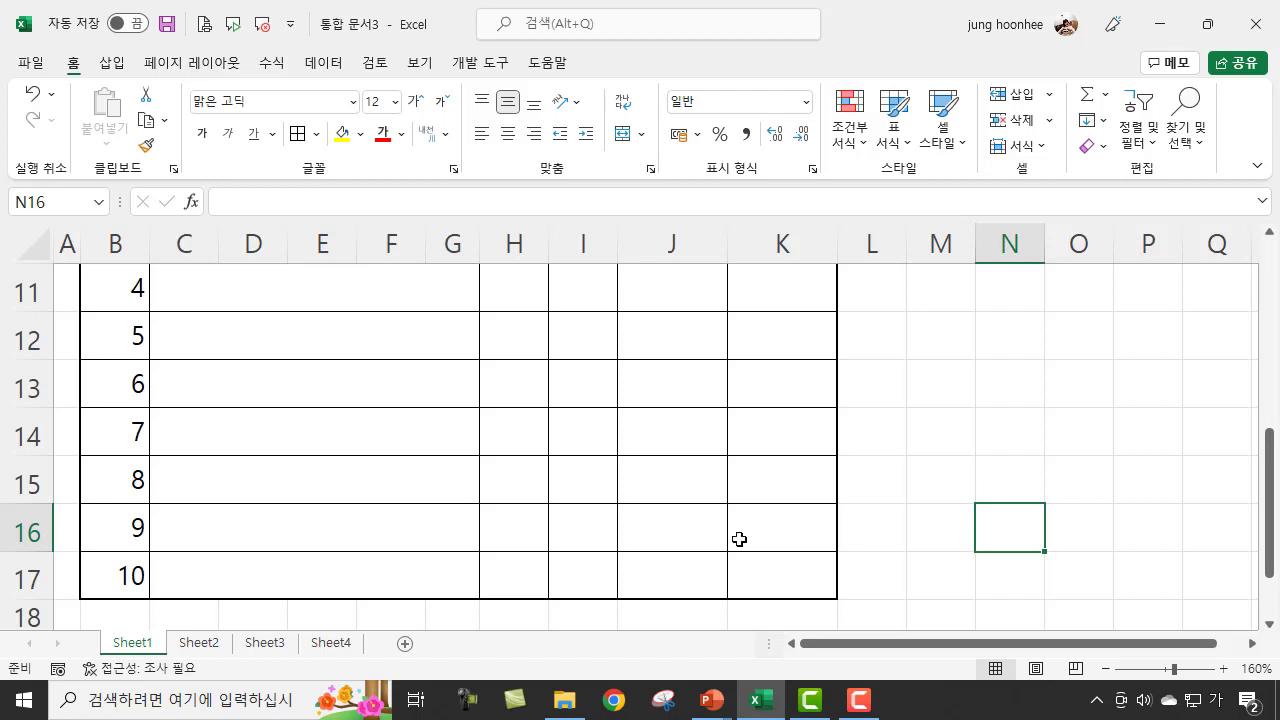
Check the bordered rows and increase the font size of the 지 출 청 구 서 title to 16
scroll(349, 449, "up", 2)
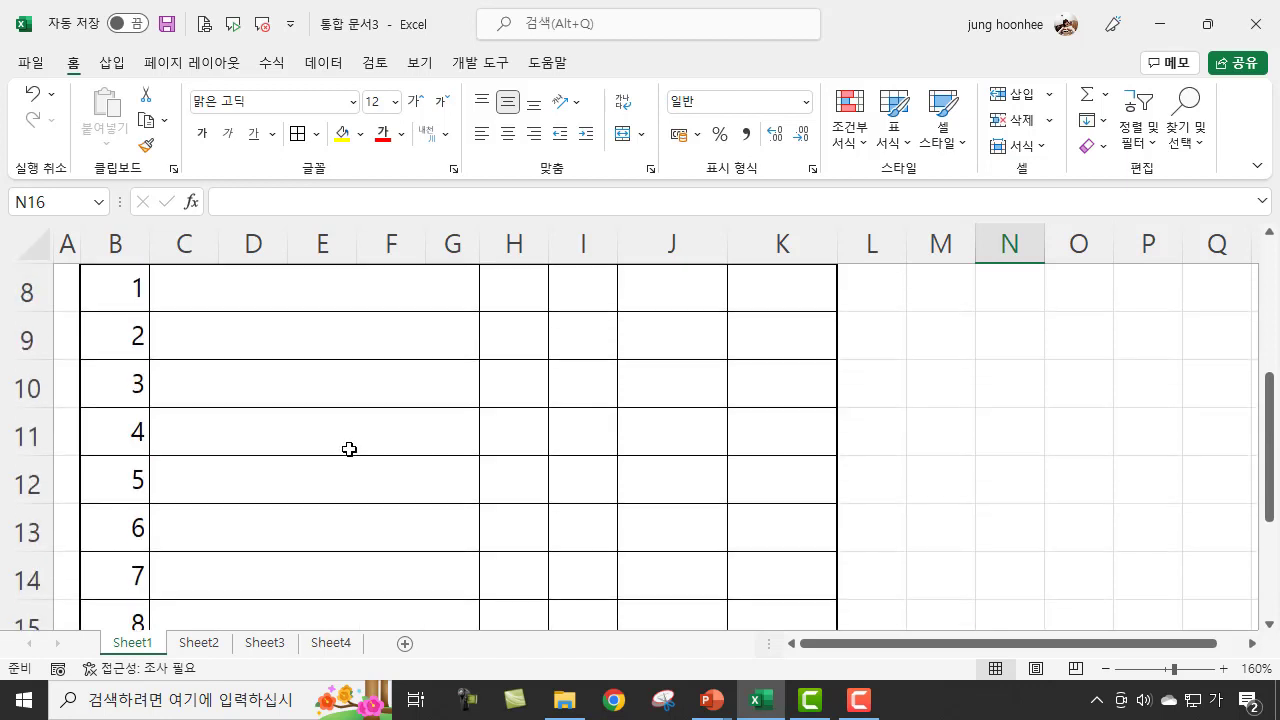
scroll(349, 449, "down", 1)
left_click(936, 374)
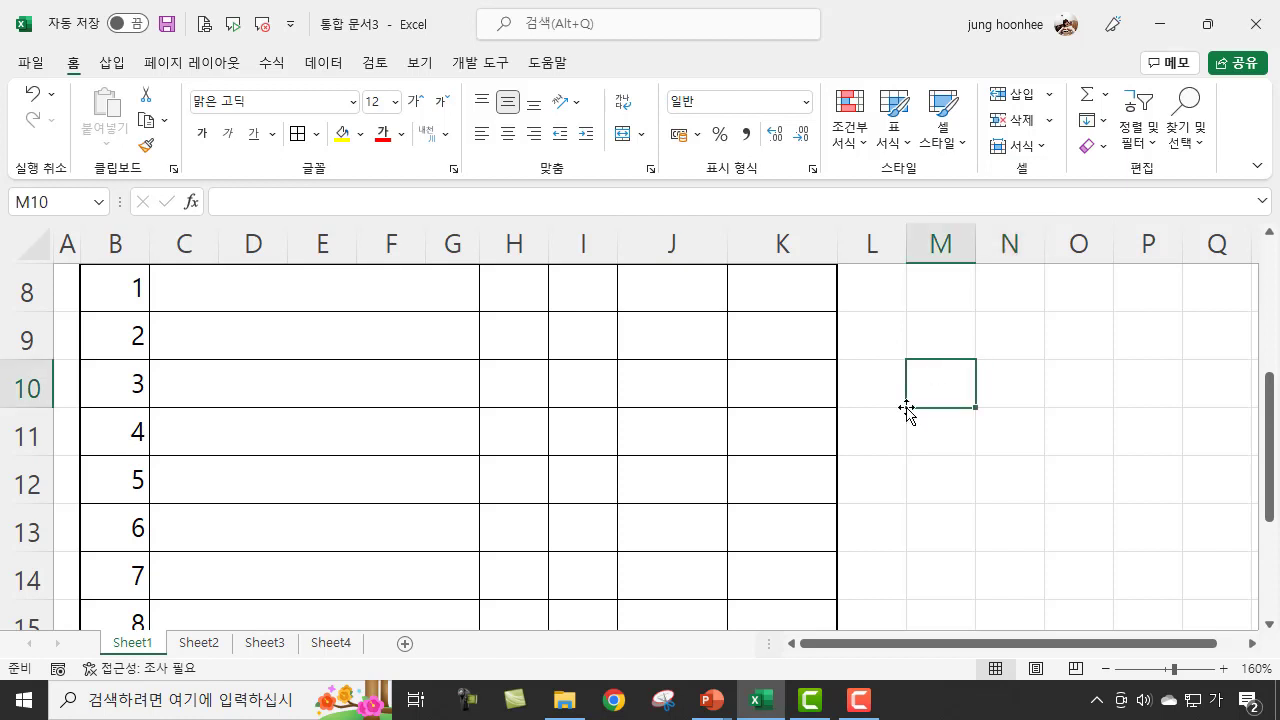
scroll(906, 410, "down", 1)
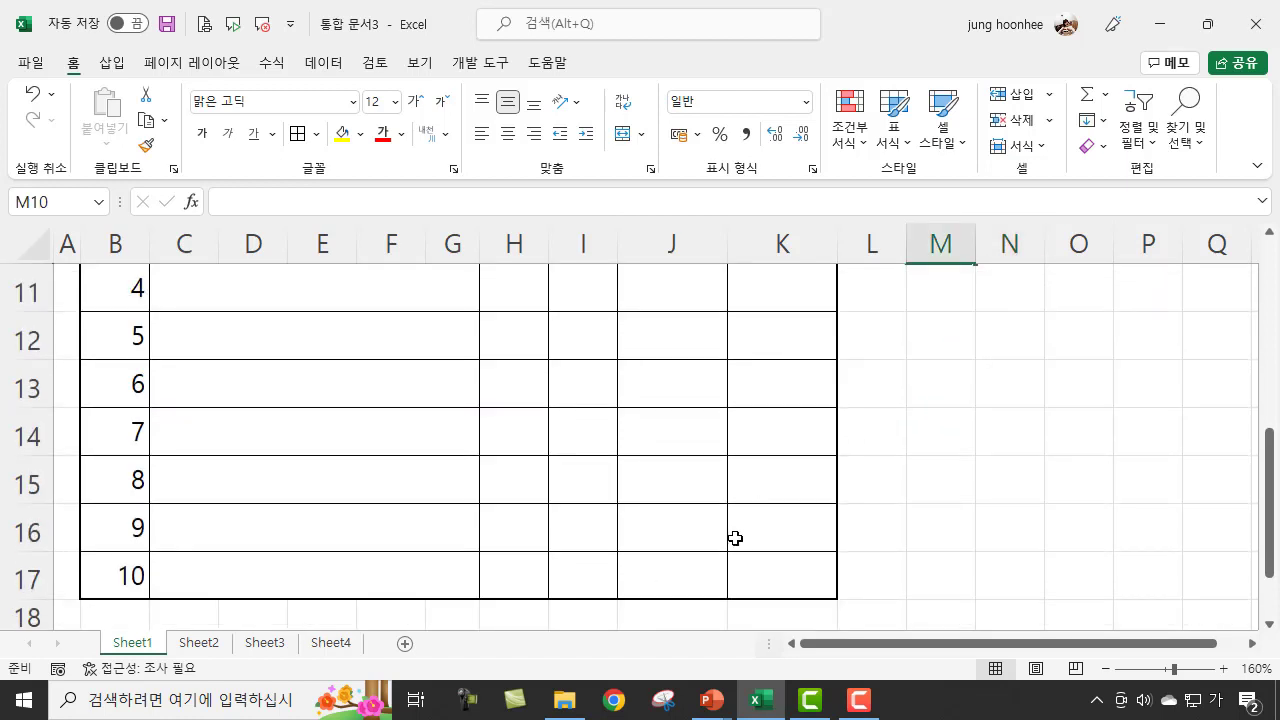
scroll(735, 538, "up", 3)
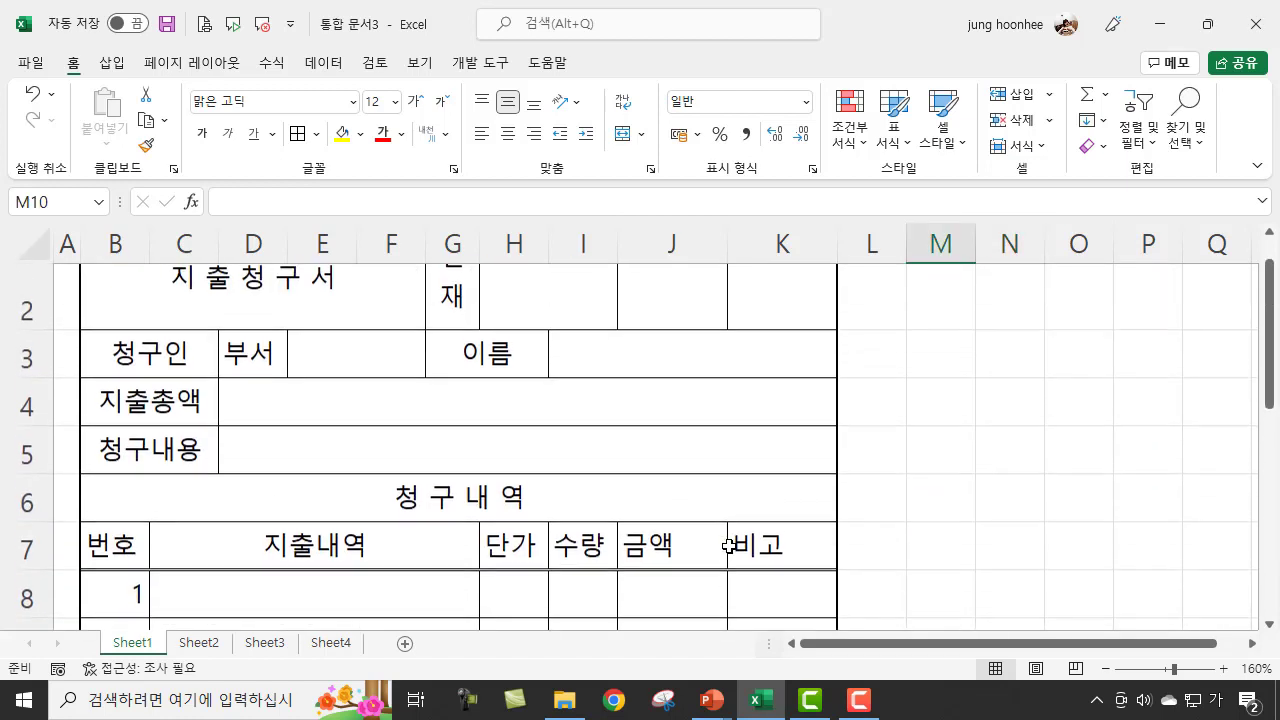
scroll(730, 545, "up", 1)
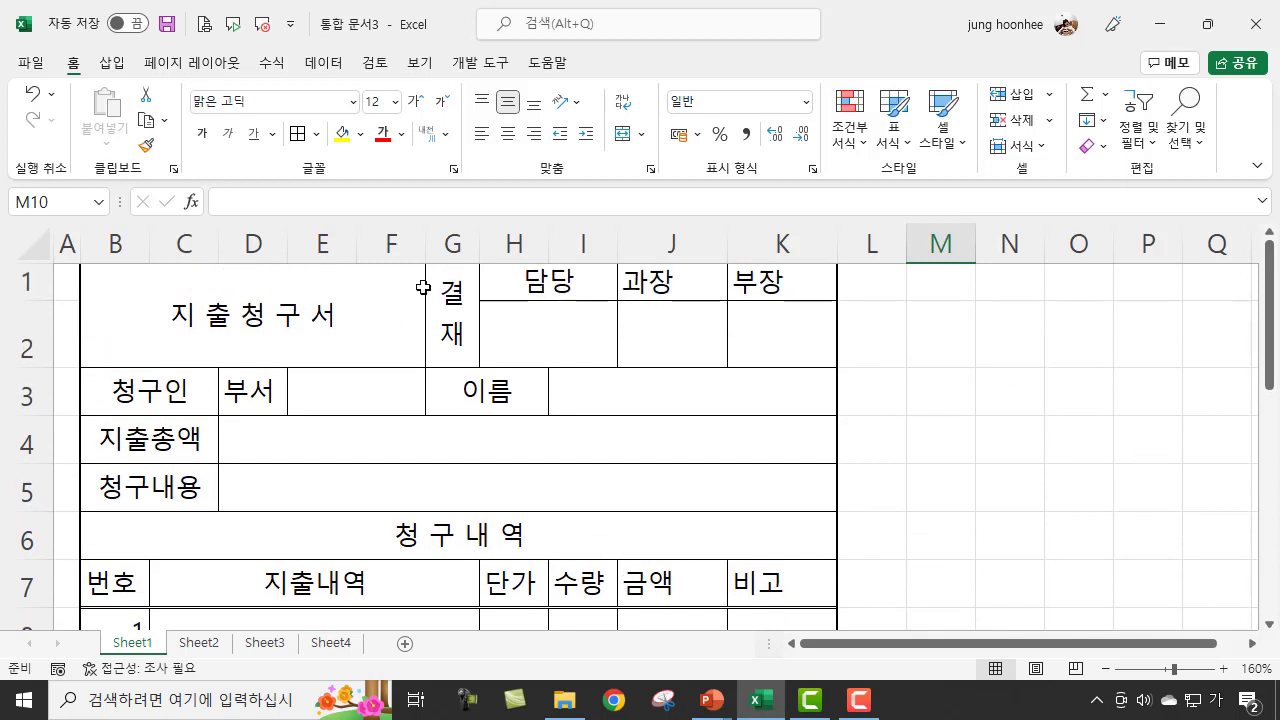
left_click(326, 312)
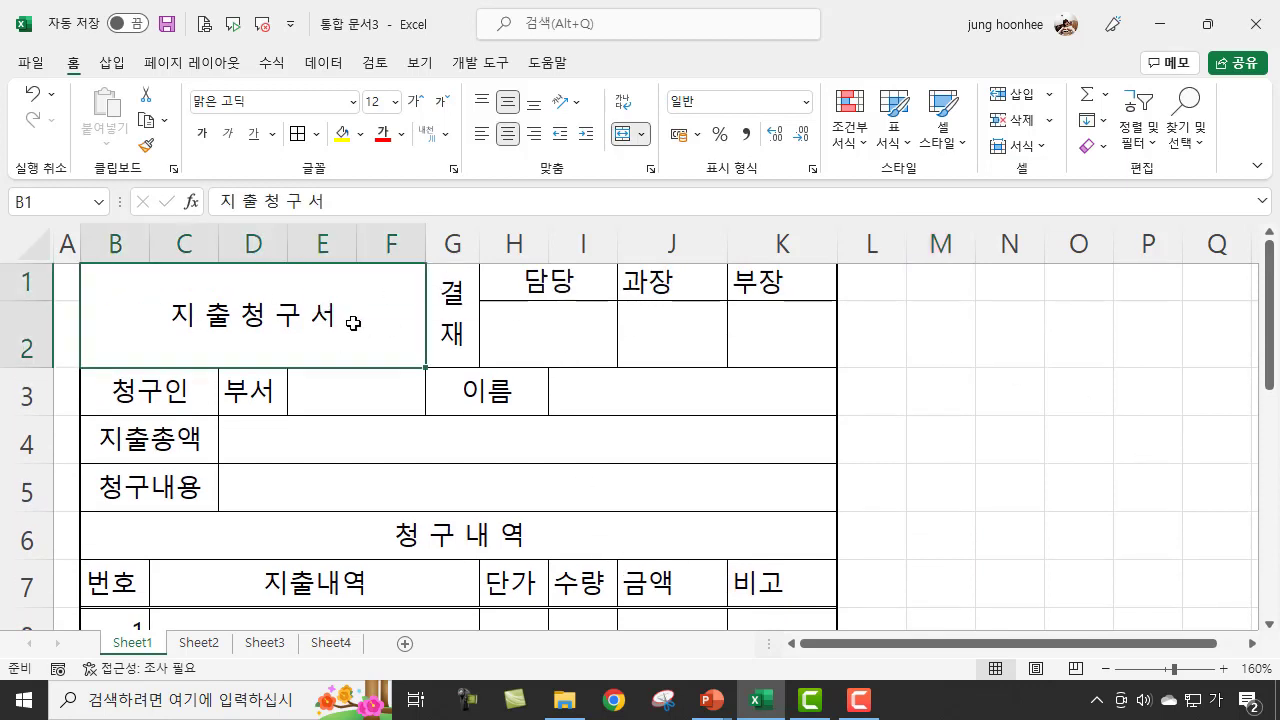
left_click(419, 108)
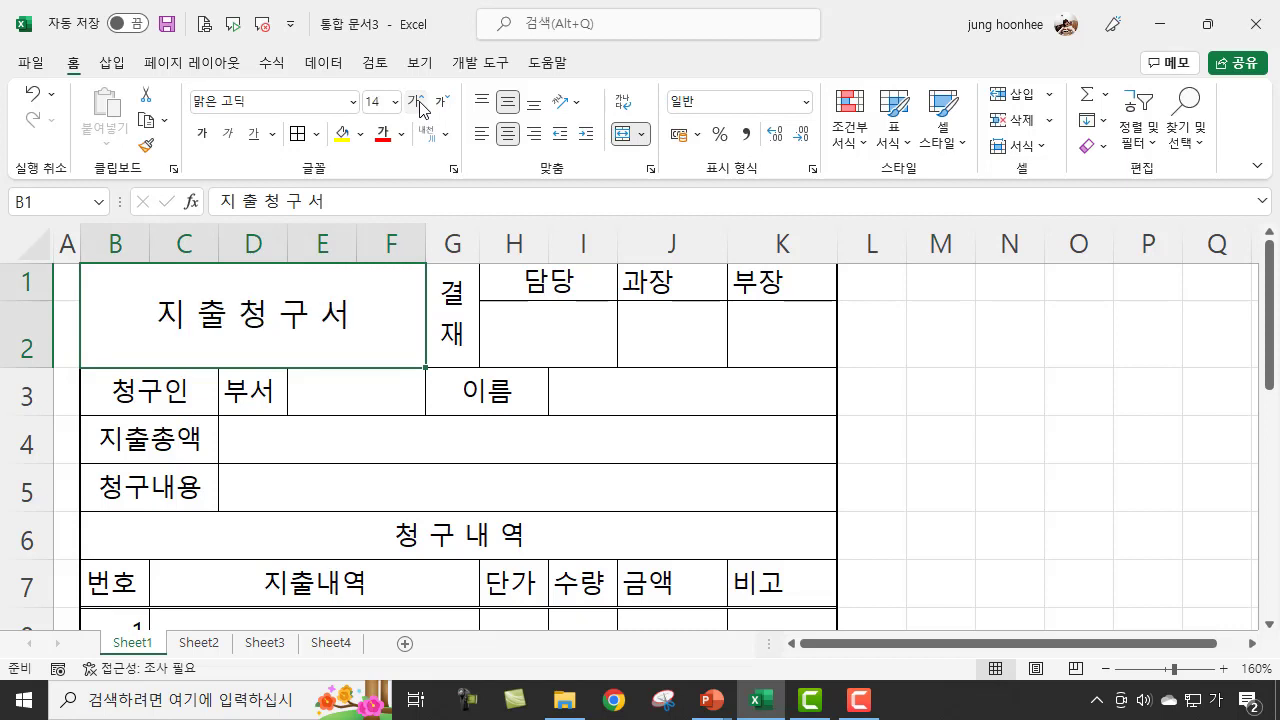
left_click(419, 108)
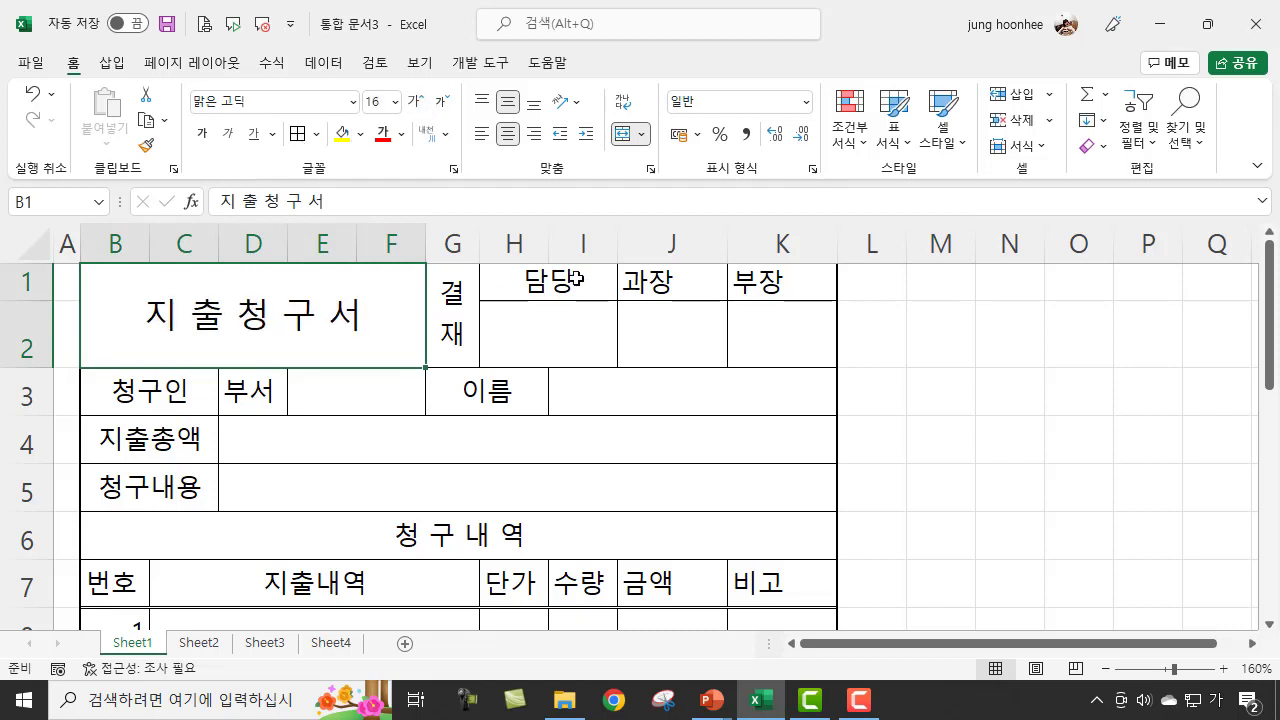
left_click(1084, 436)
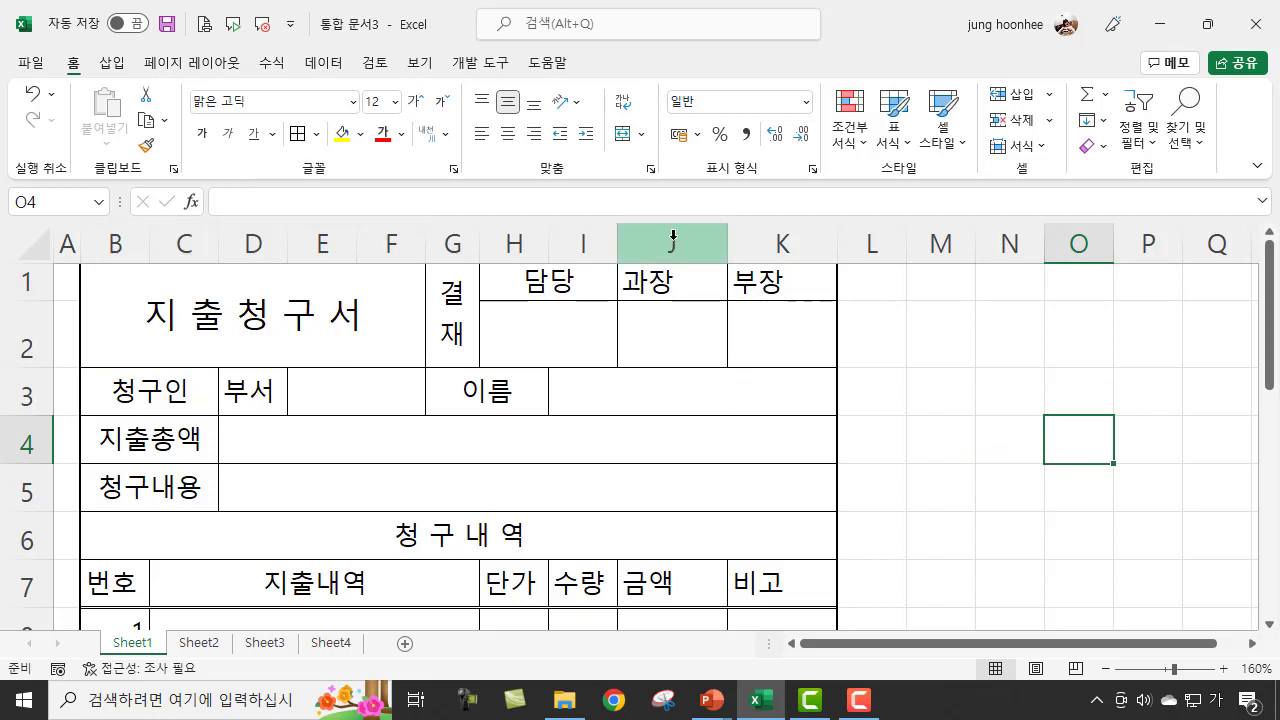
Widen columns J and K equally and center the 담당, 과장 and 부장 headings in row 1
left_click_drag(673, 234, 763, 238)
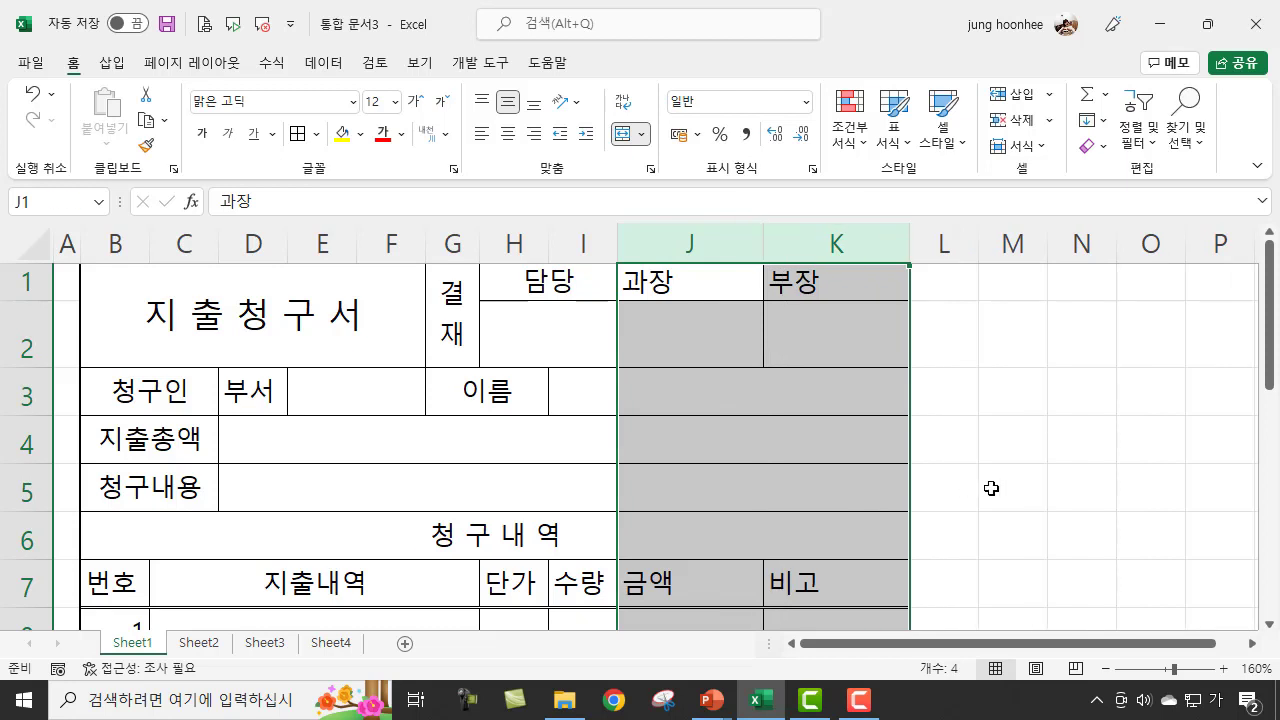
left_click(1043, 484)
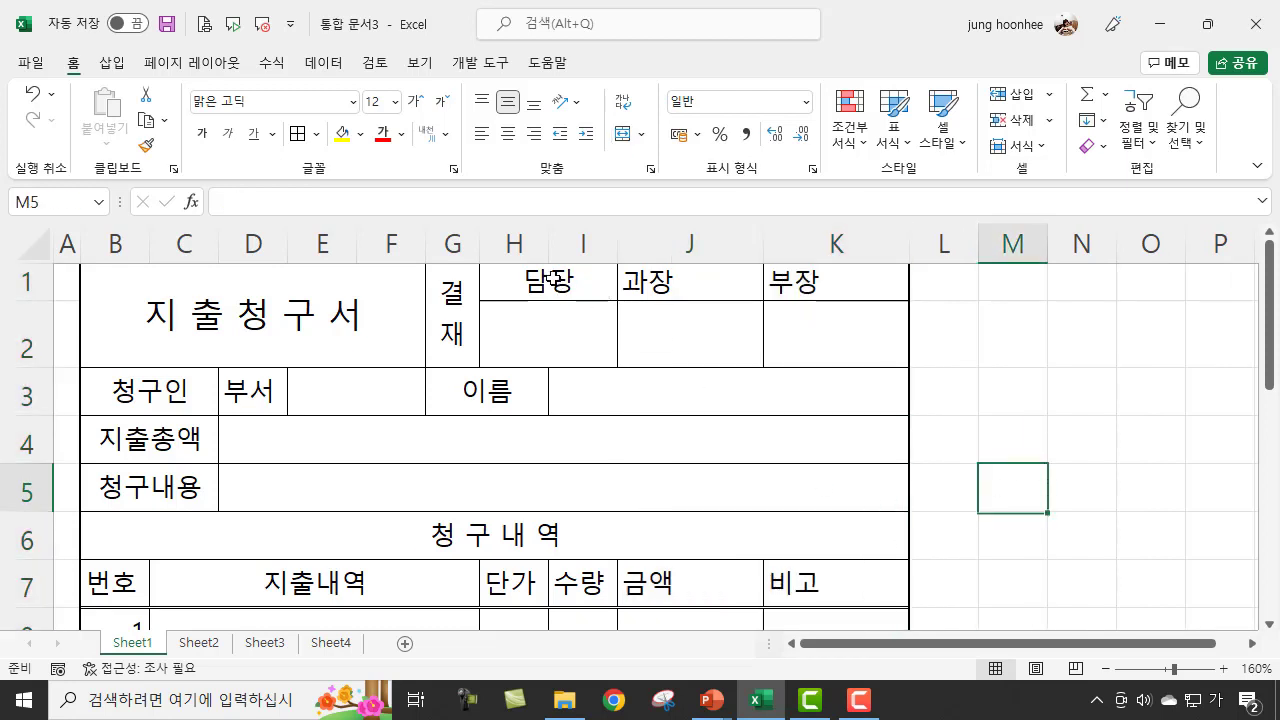
left_click_drag(606, 285, 806, 283)
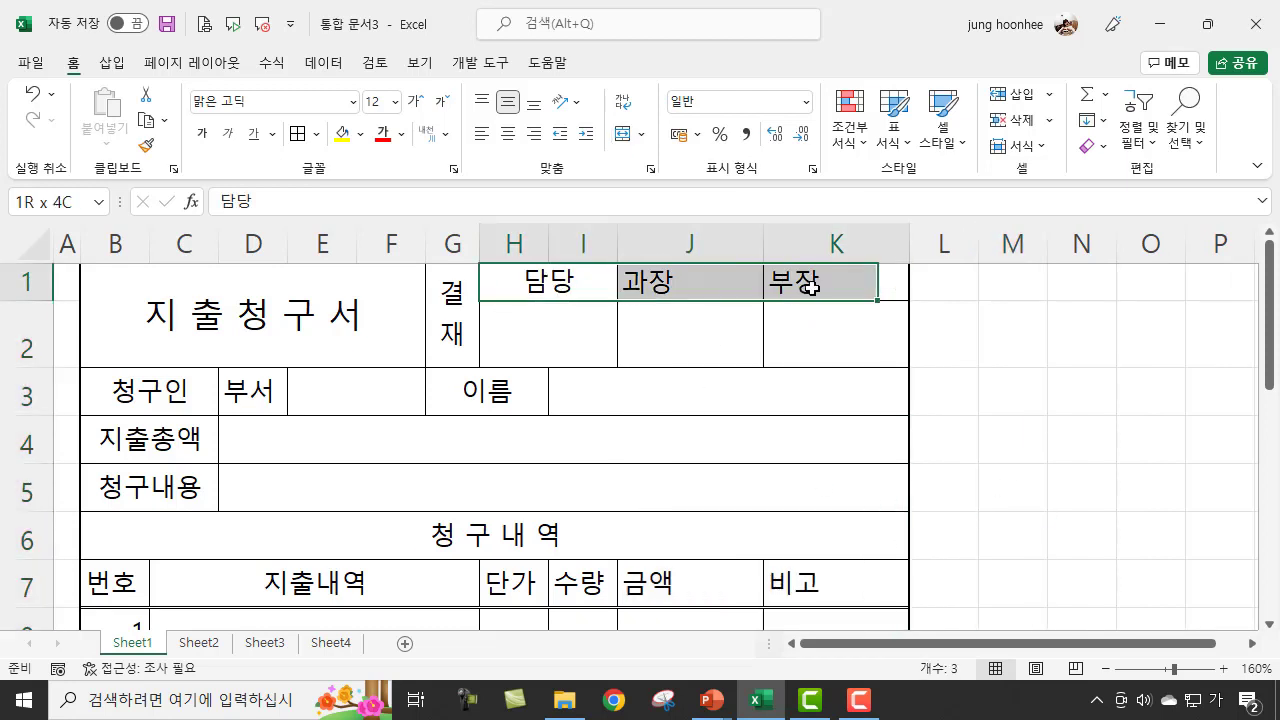
left_click(508, 136)
left_click(508, 136)
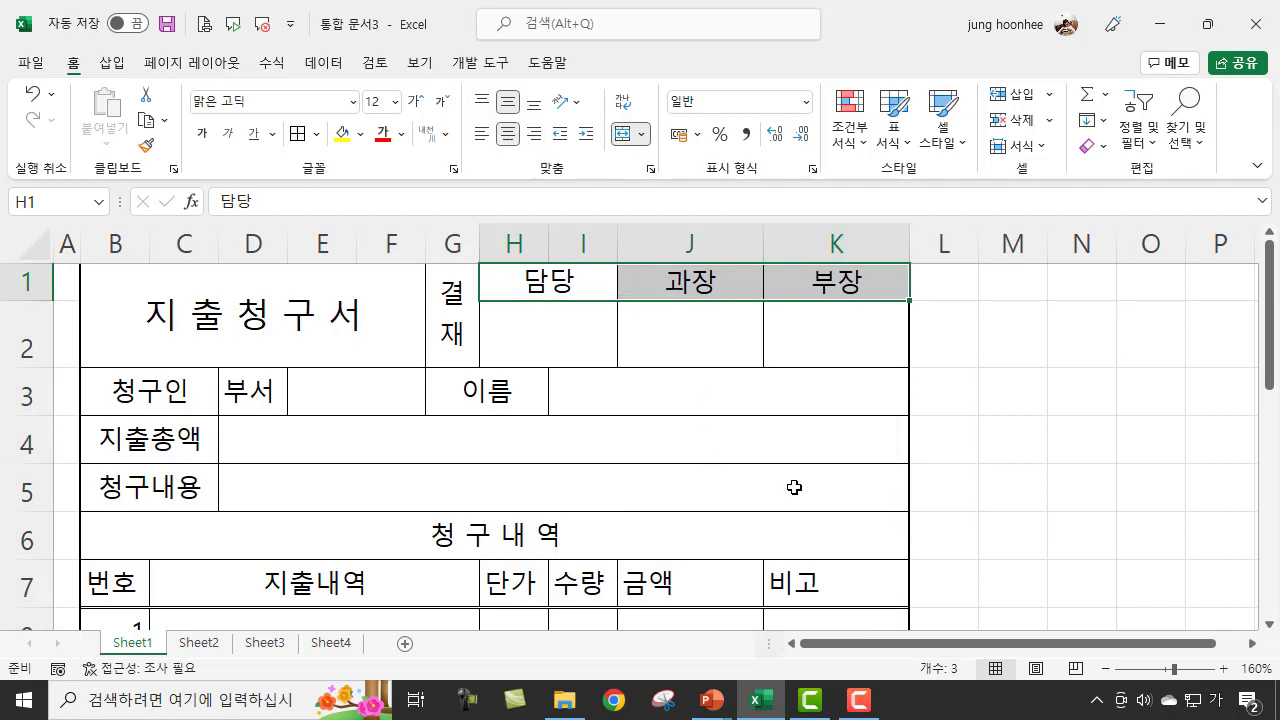
left_click(955, 455)
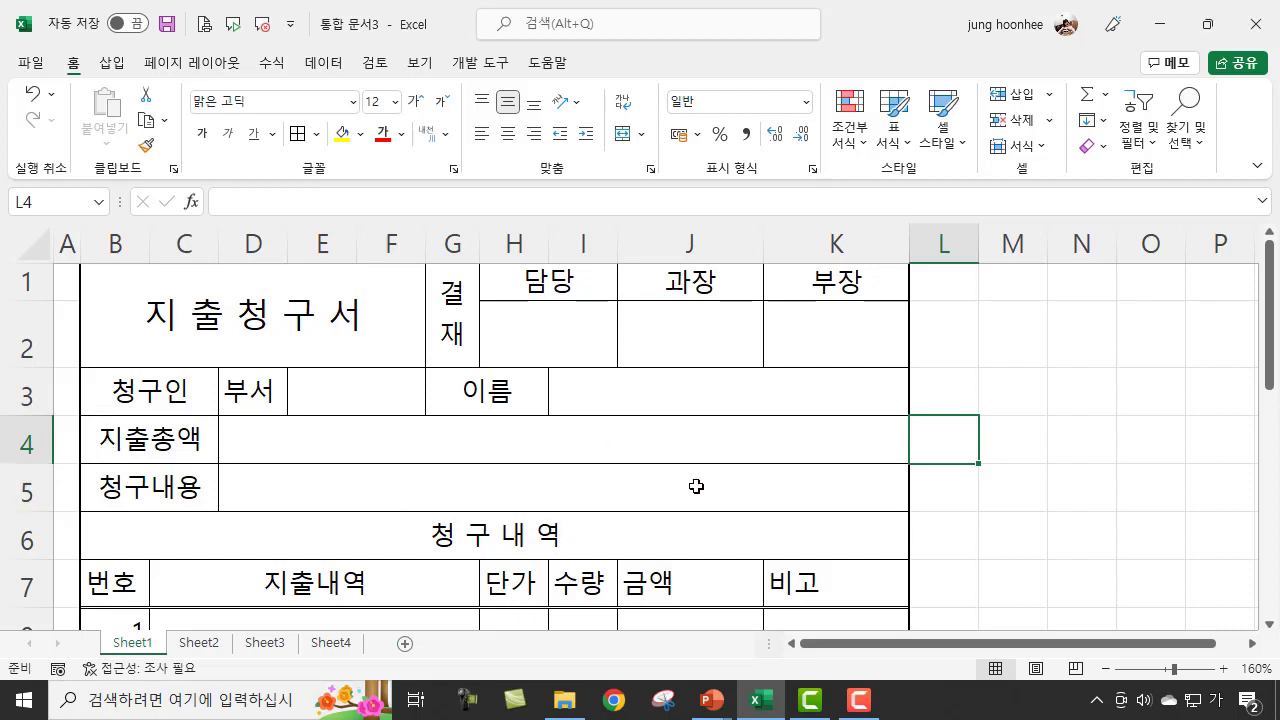
Examine the merged 지출내역 cells and the 번호 cells of the first item rows
scroll(695, 495, "down", 2)
scroll(720, 509, "up", 2)
scroll(527, 504, "down", 2)
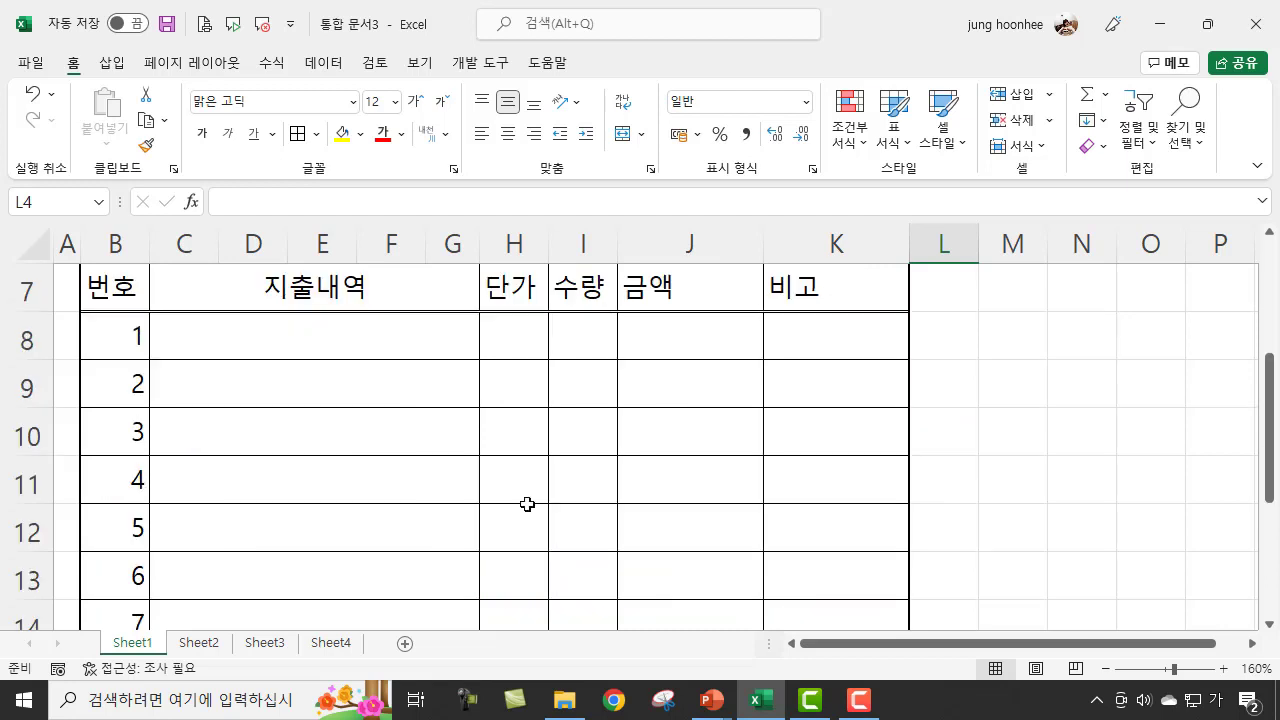
left_click(316, 348)
left_click(308, 390)
left_click(302, 432)
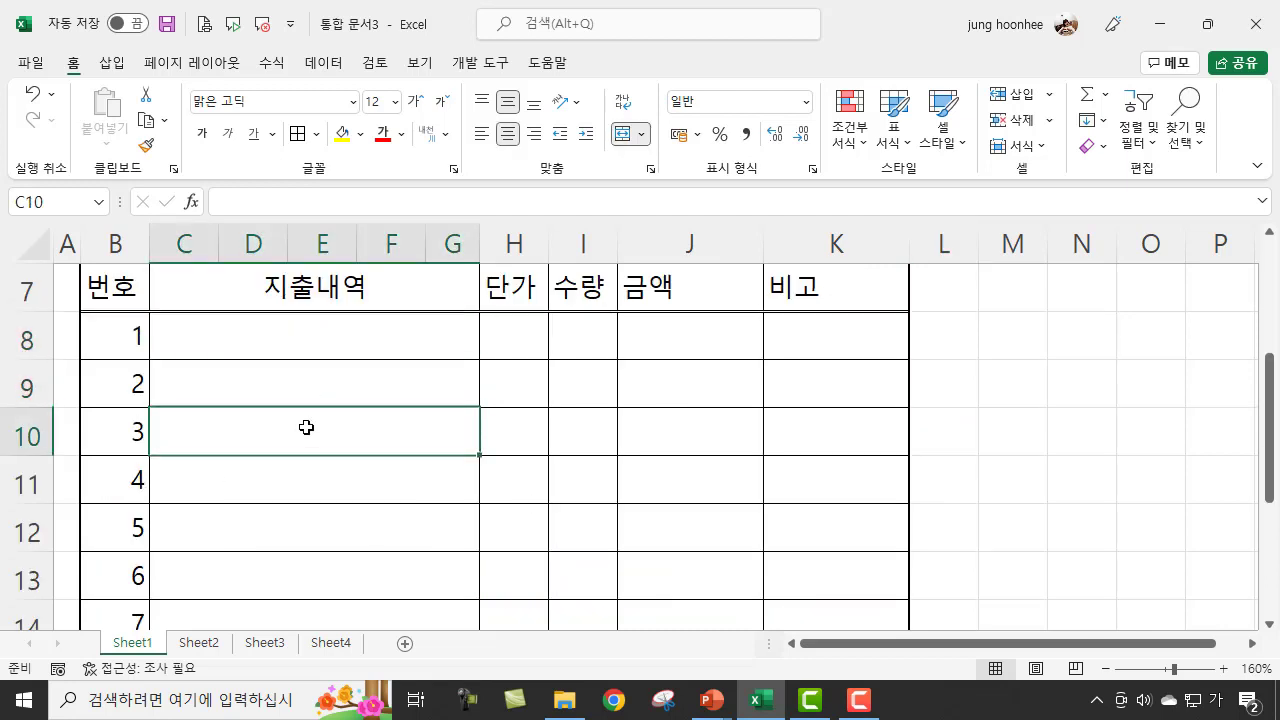
left_click(326, 332)
left_click(309, 390)
left_click(307, 428)
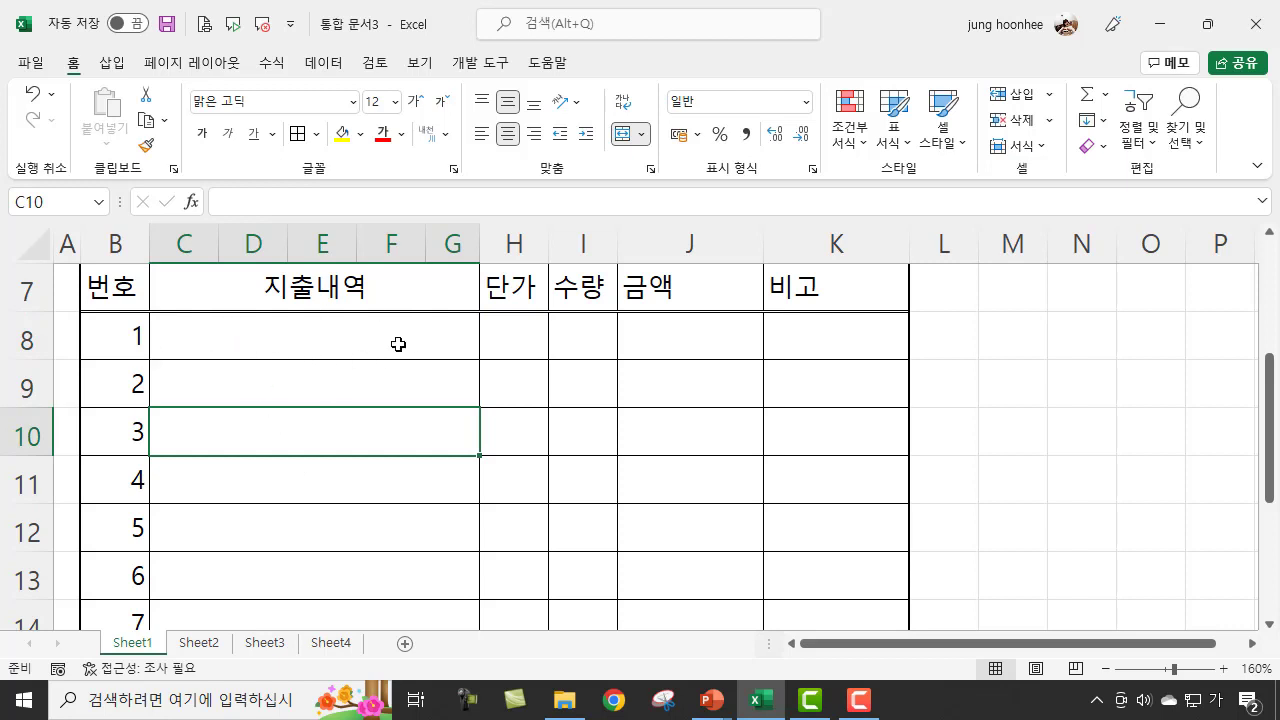
scroll(134, 337, "down", 1)
scroll(134, 337, "down", 3)
scroll(134, 440, "up", 2)
scroll(134, 432, "up", 2)
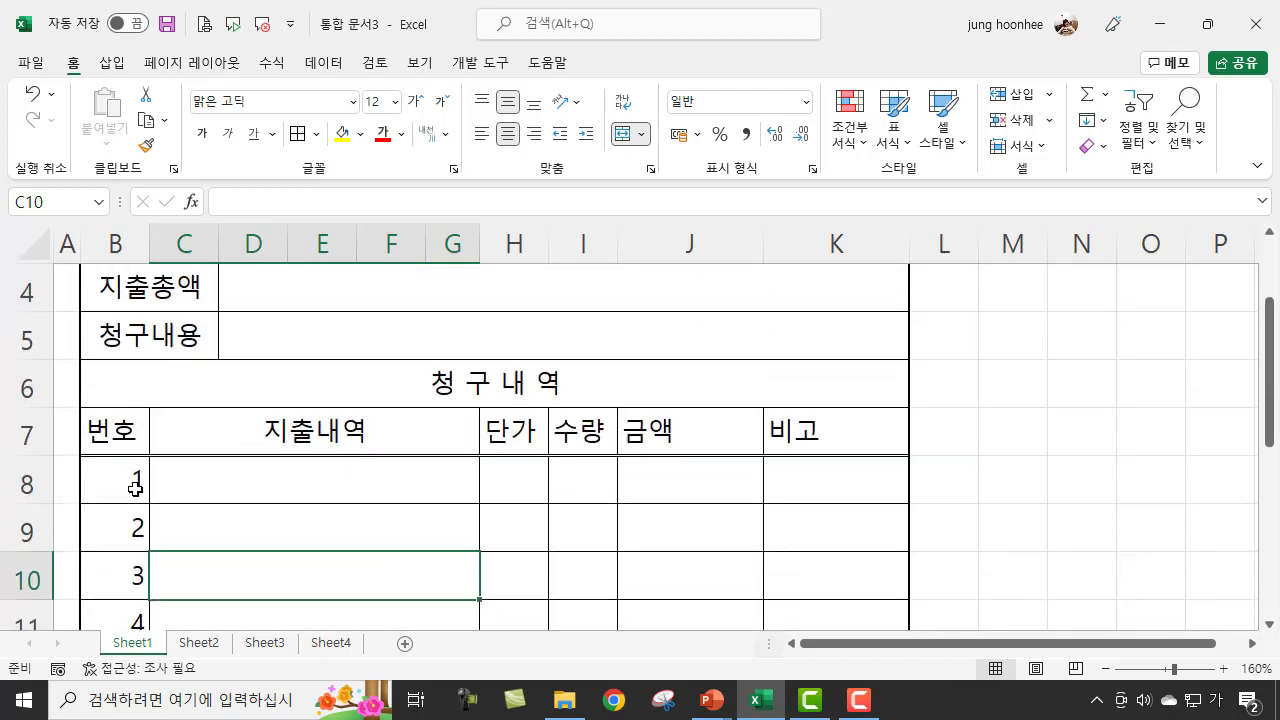
left_click(131, 480)
left_click(131, 526)
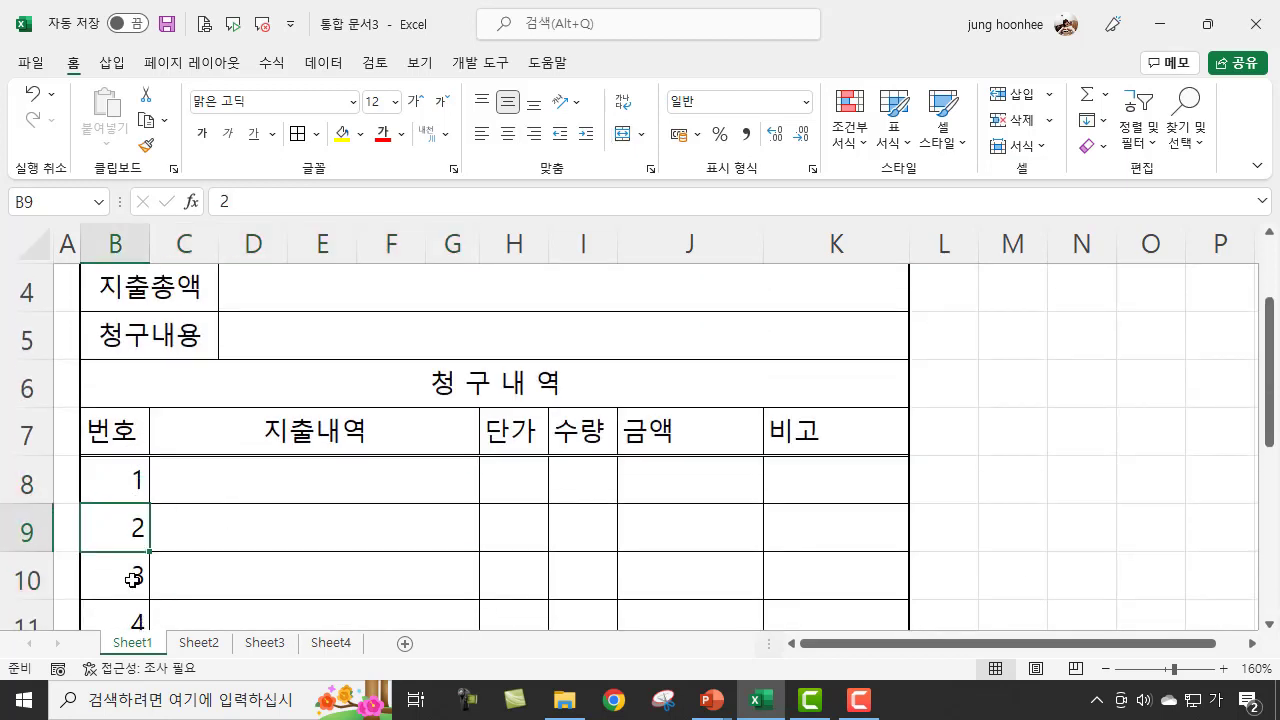
left_click(131, 578)
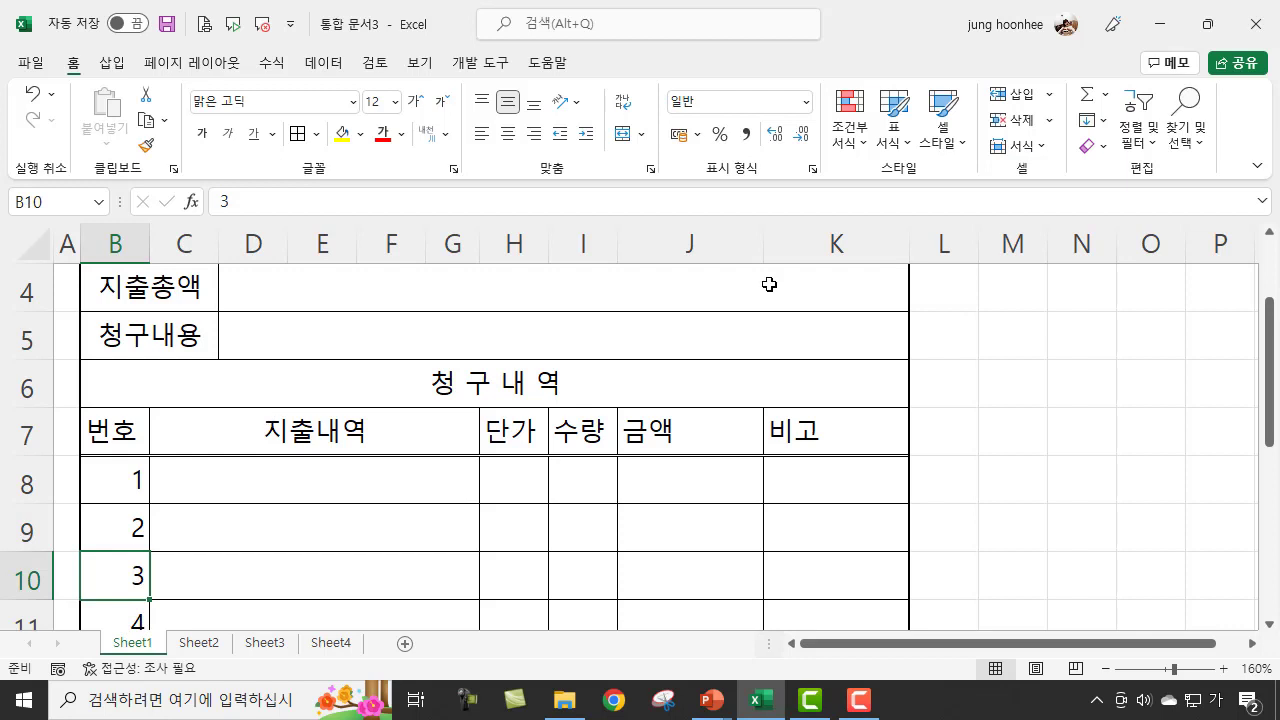
Review which cells of item rows 8 to 10 need entries, across 번호, 지출내역 and 금액
left_click(330, 481)
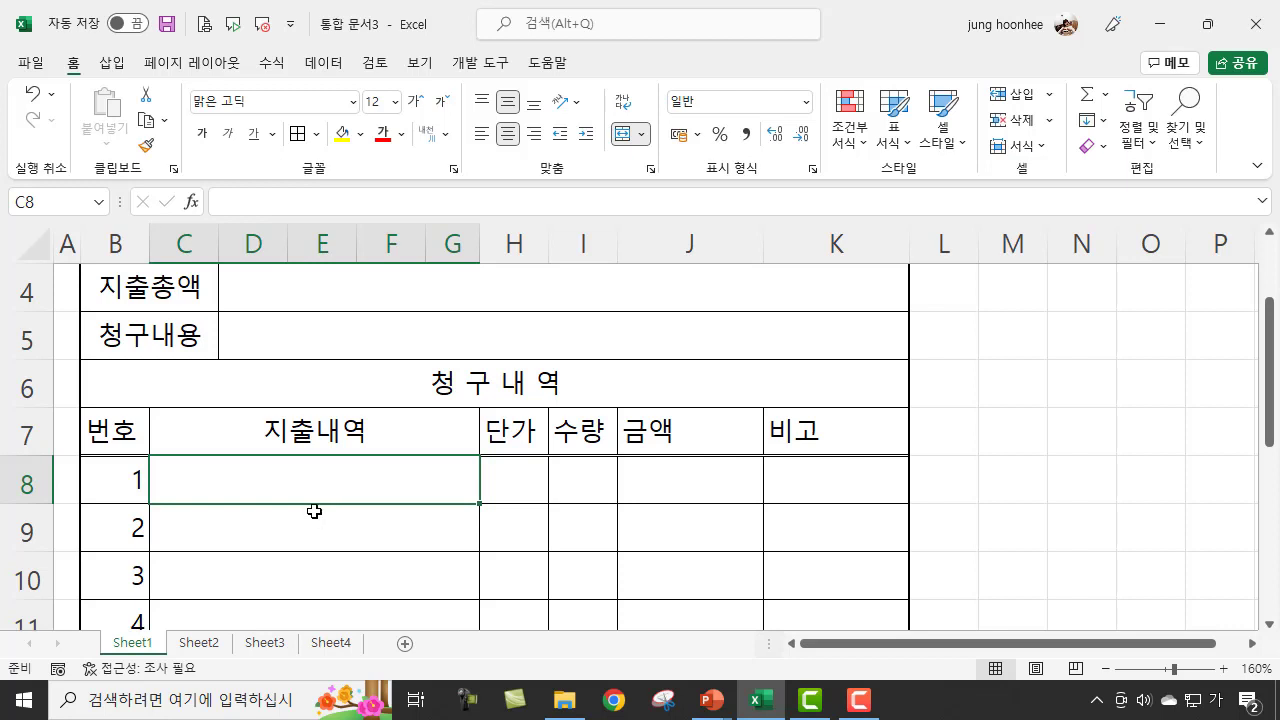
left_click(309, 536)
left_click(293, 578)
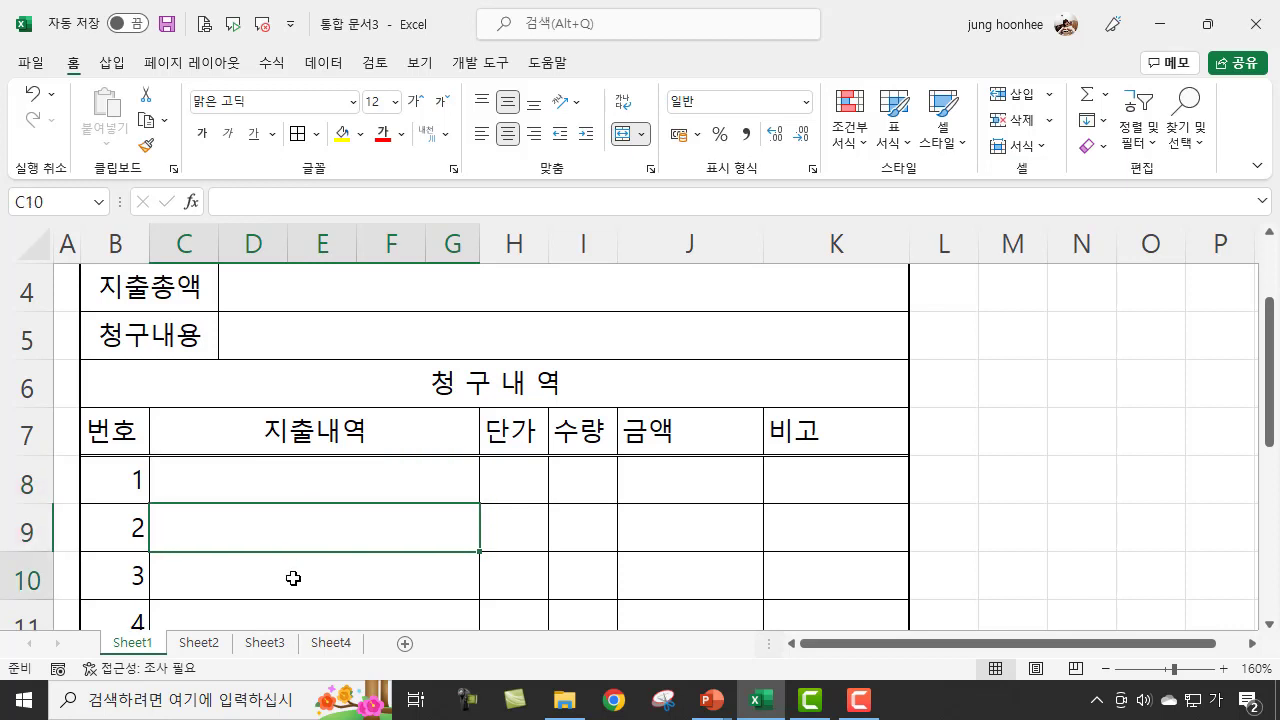
left_click(314, 489)
left_click(306, 529)
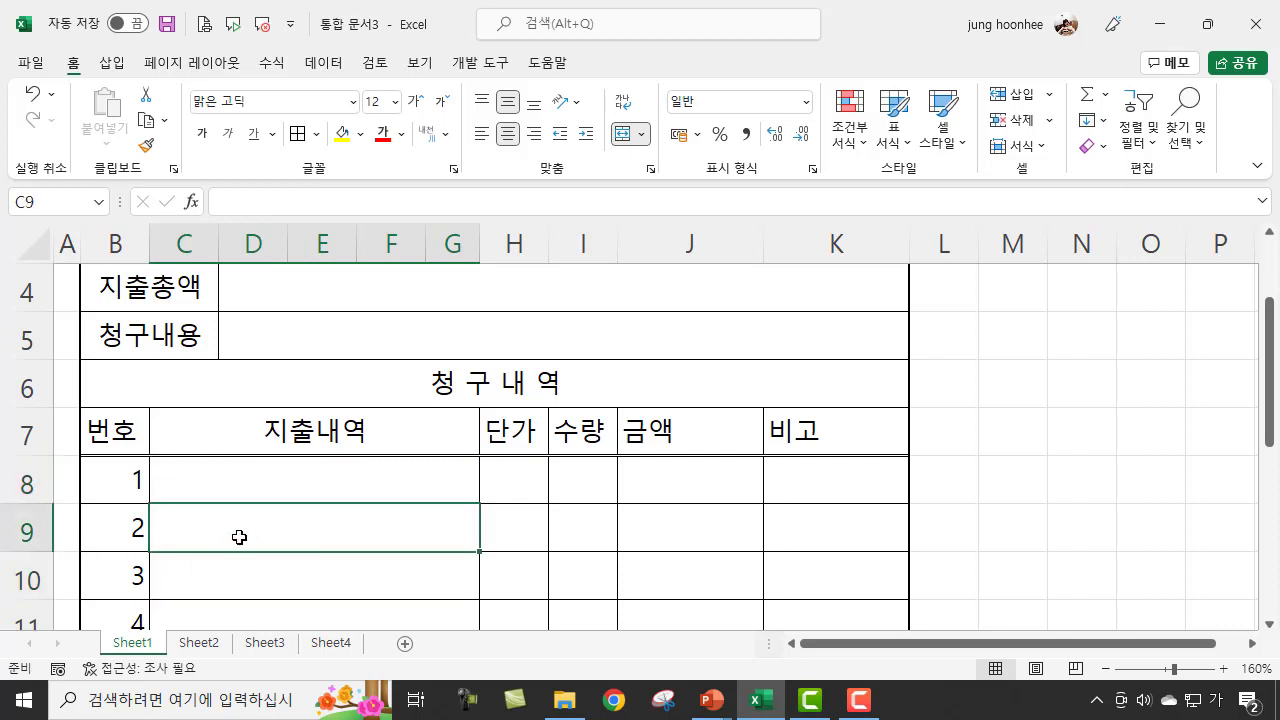
left_click(259, 584)
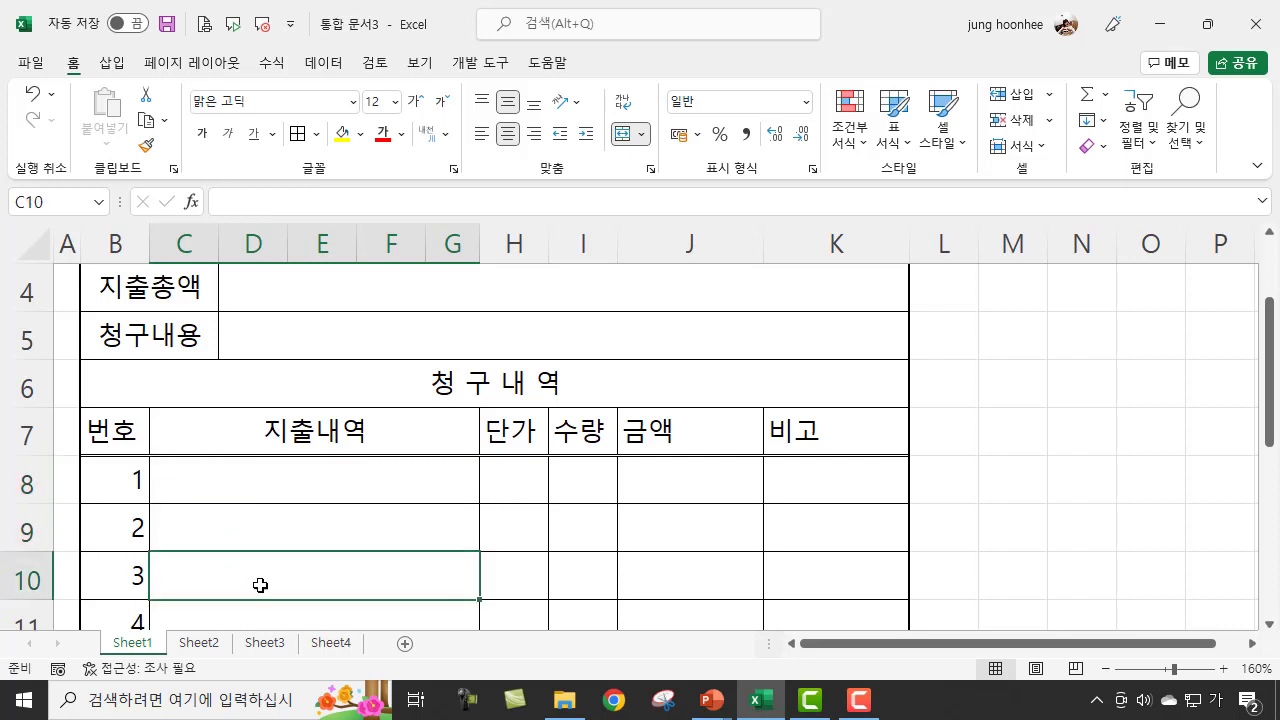
left_click(382, 502)
left_click(346, 540)
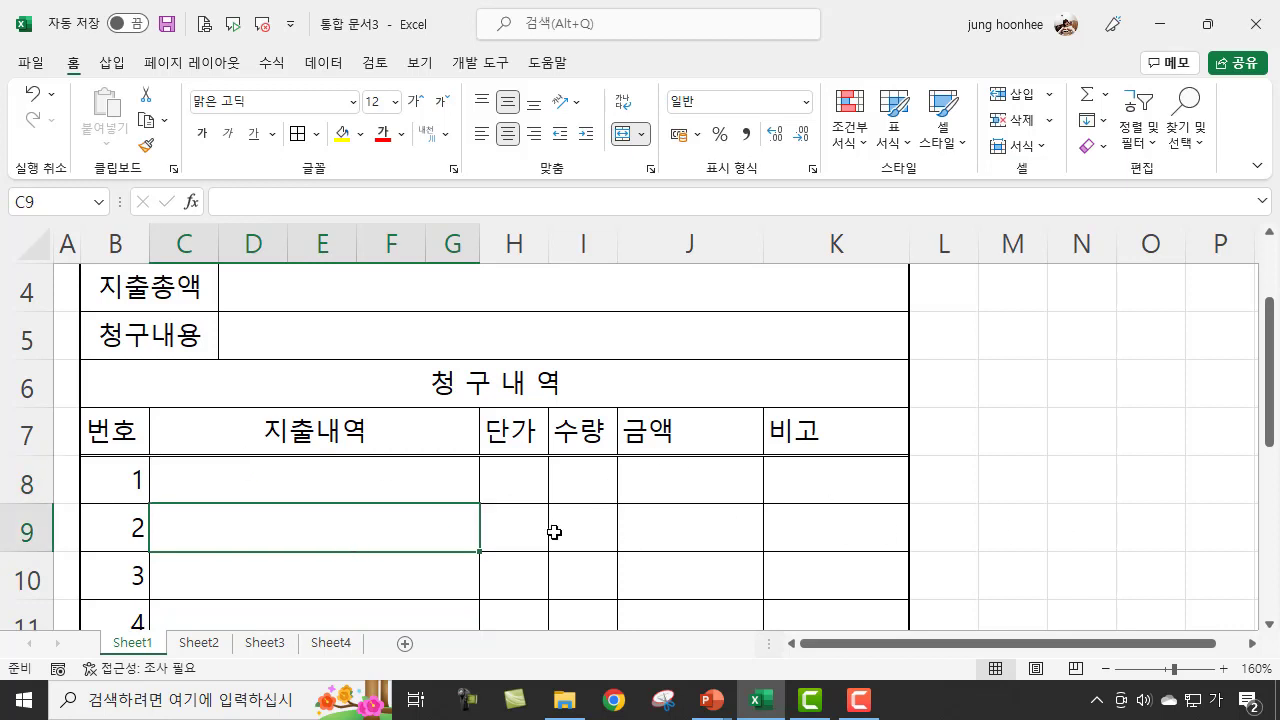
left_click(129, 482)
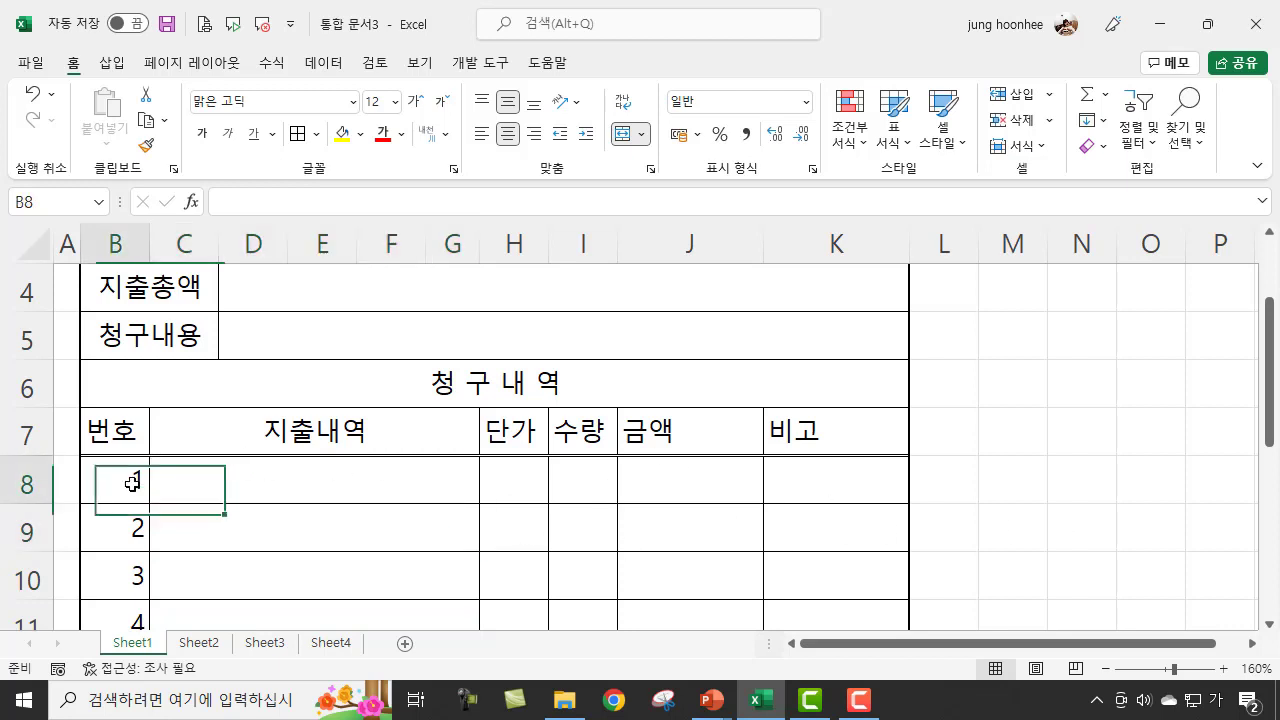
left_click(128, 540)
left_click(330, 530)
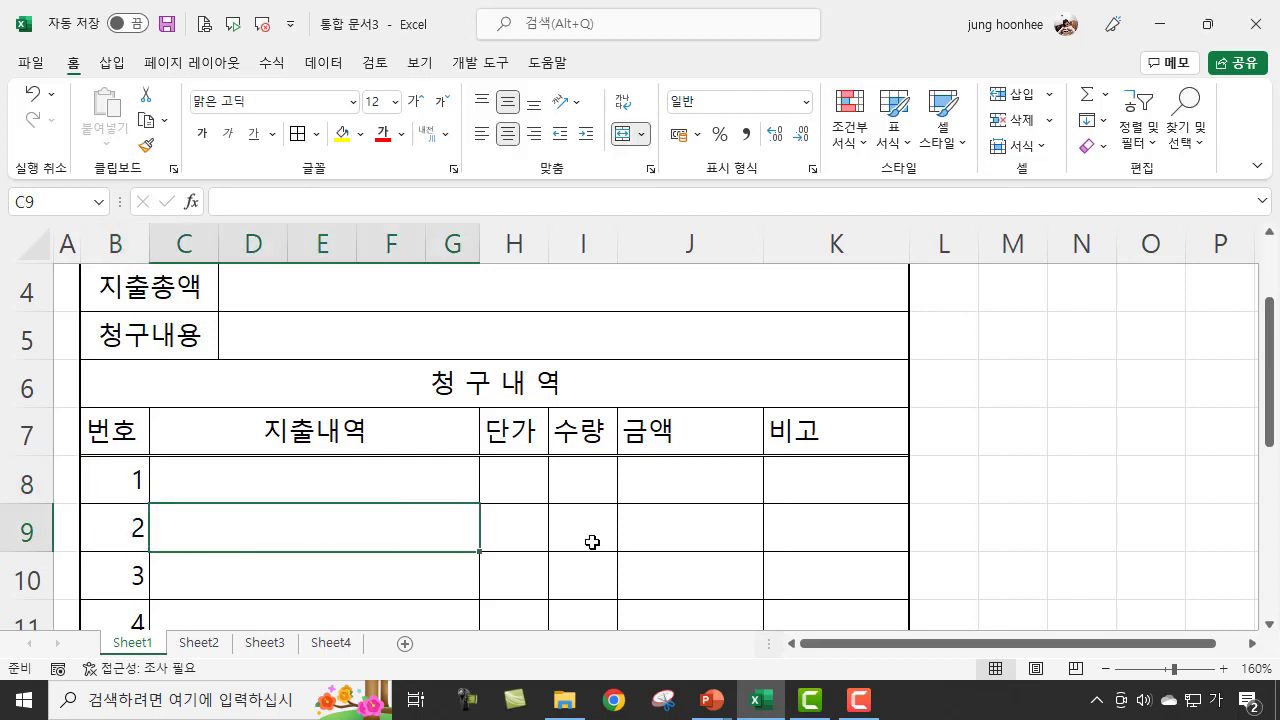
left_click(722, 485)
left_click(698, 526)
left_click(1132, 514)
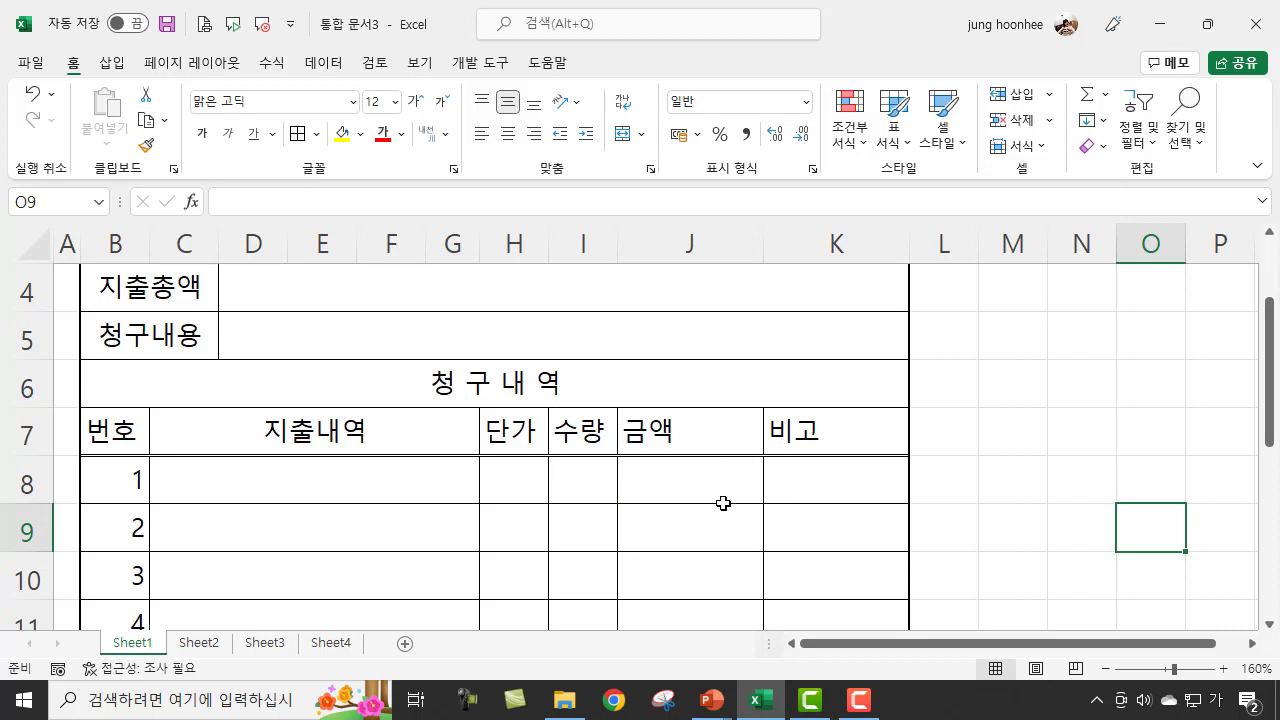
left_click(672, 542)
Fill in item 1 in row 8 with 지출내역 접대비-음료, 단가 5000 and 수량 2
left_click(310, 488)
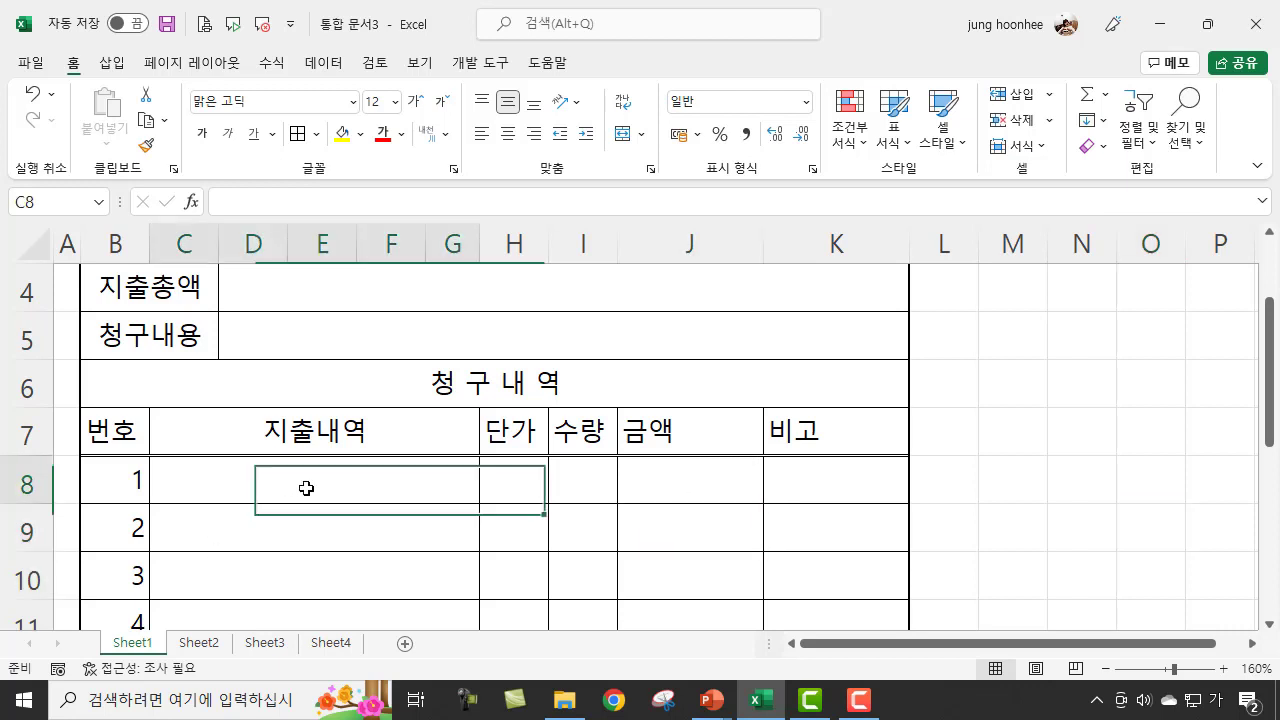
scroll(363, 490, "down", 2)
scroll(363, 490, "up", 2)
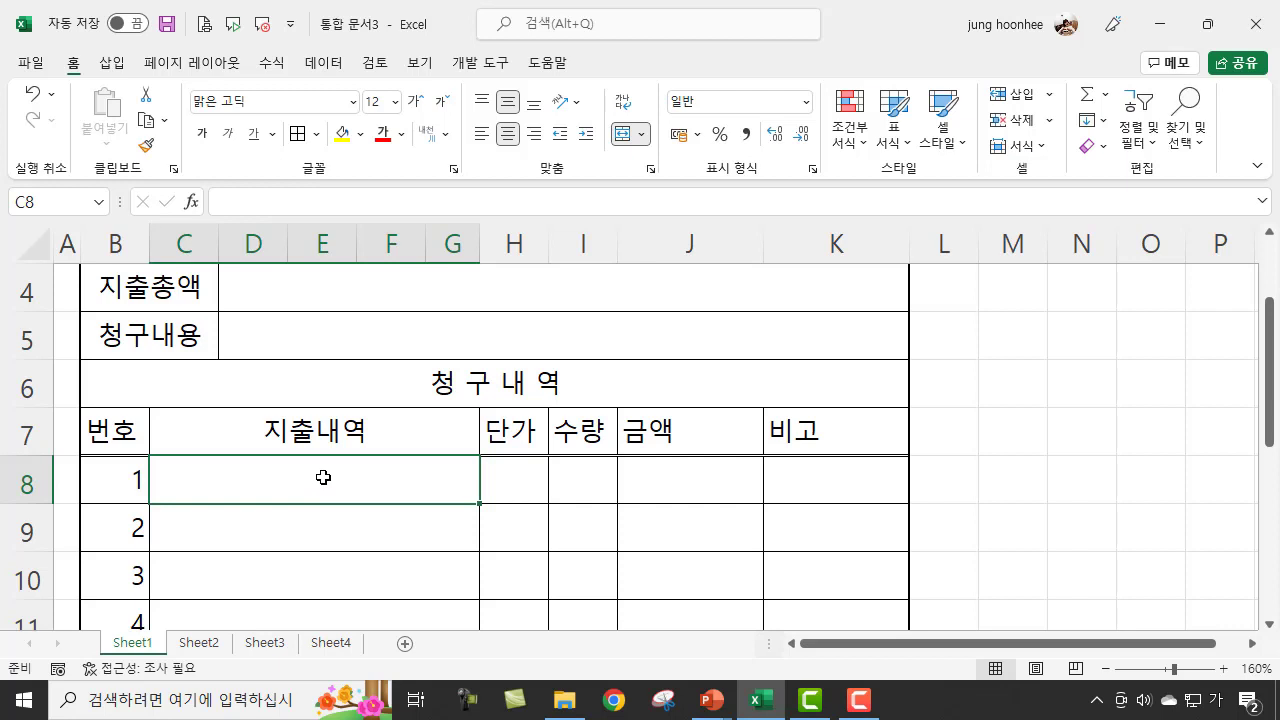
type("접대비")
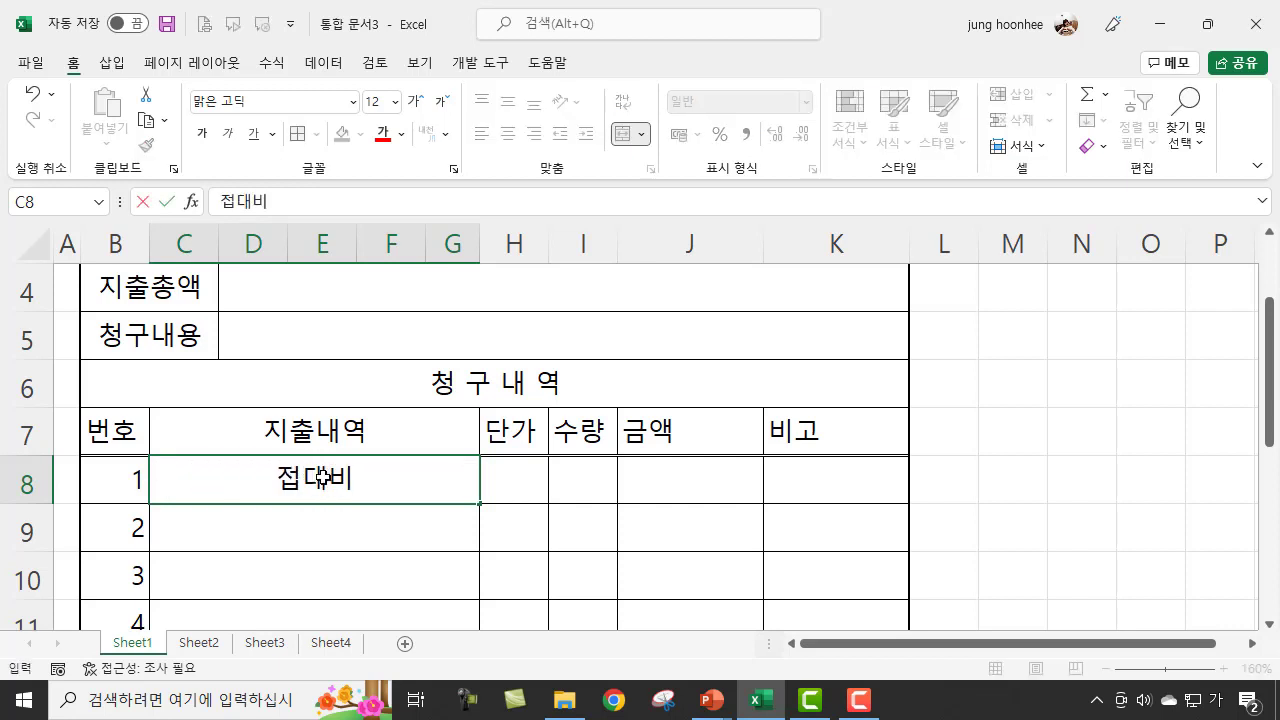
type("-음료")
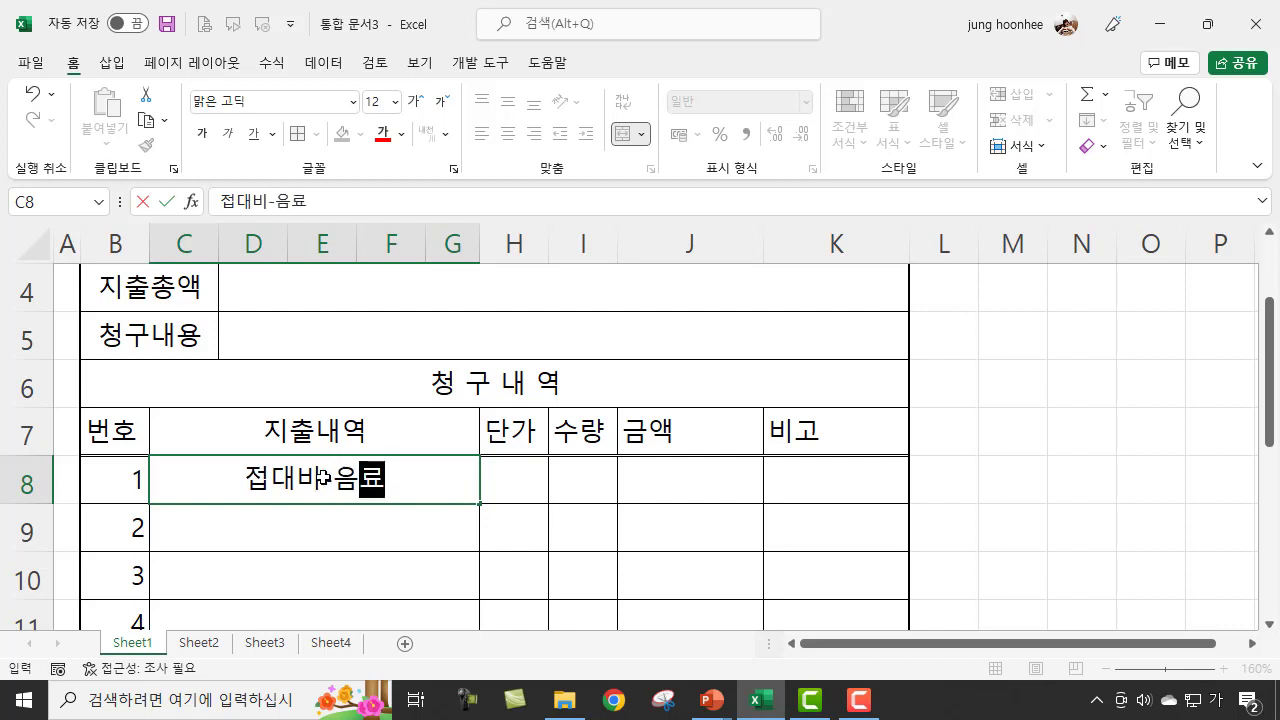
key("Tab")
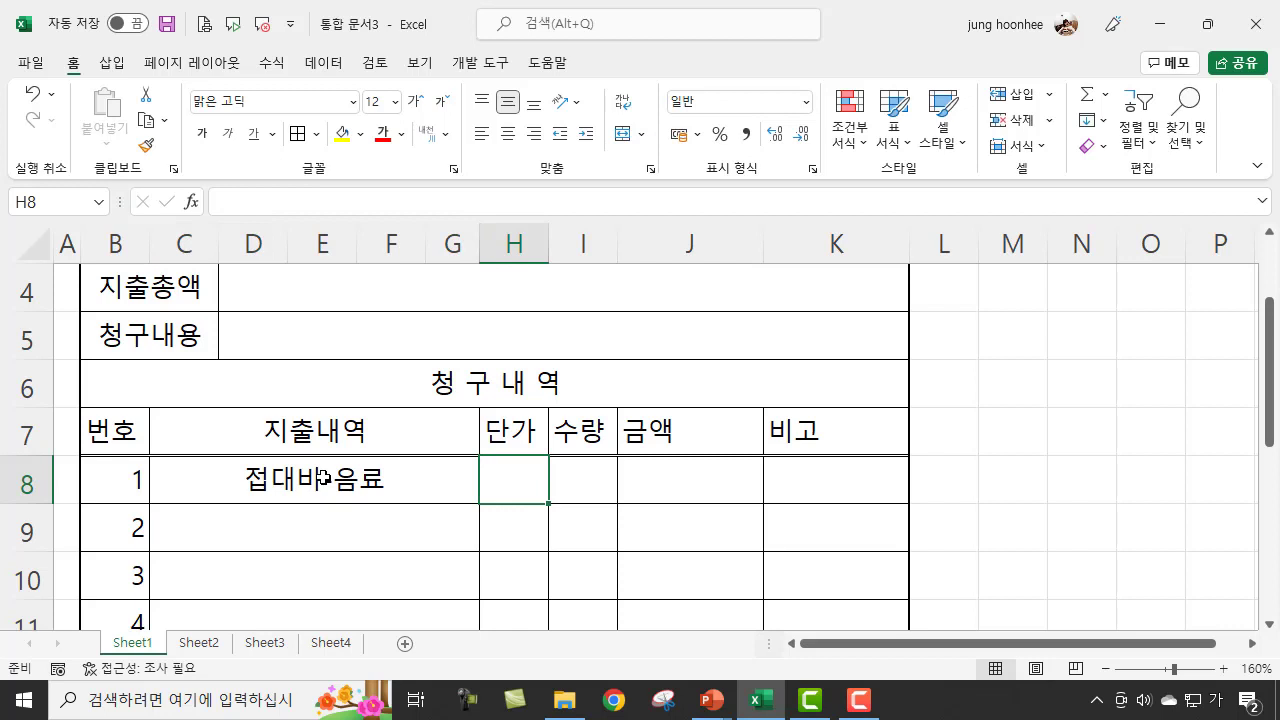
type("5000")
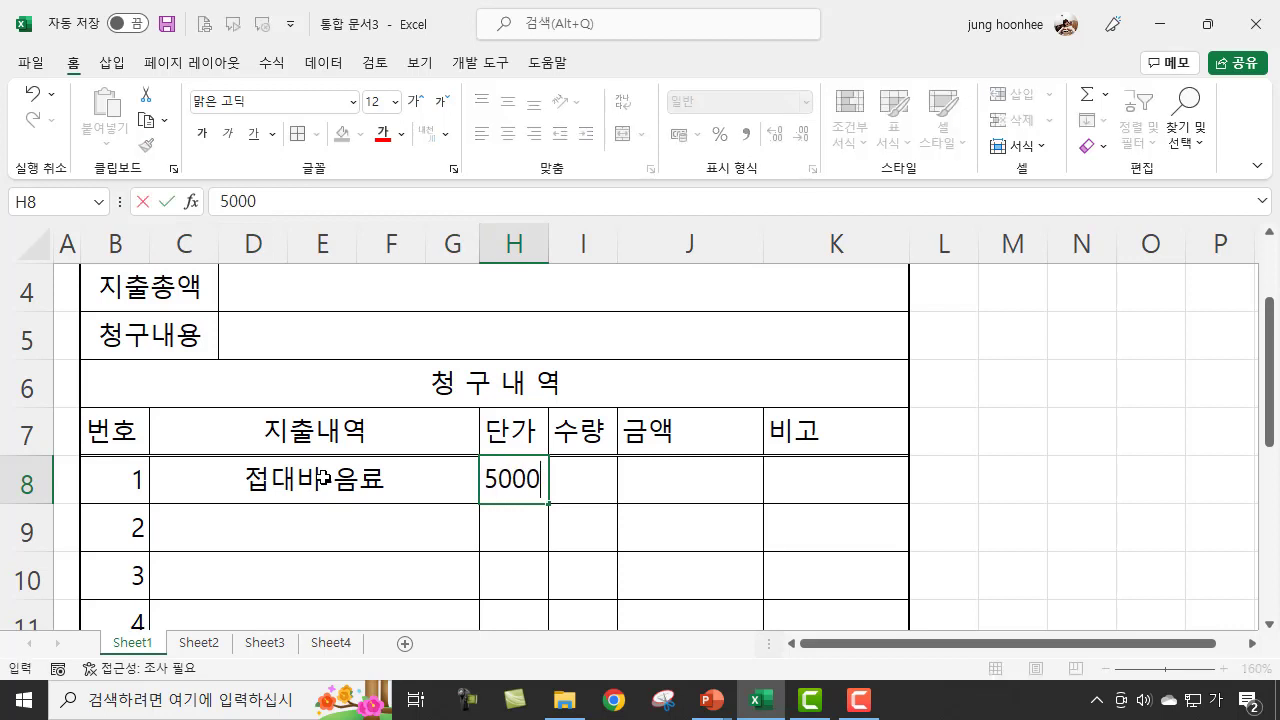
key("Return")
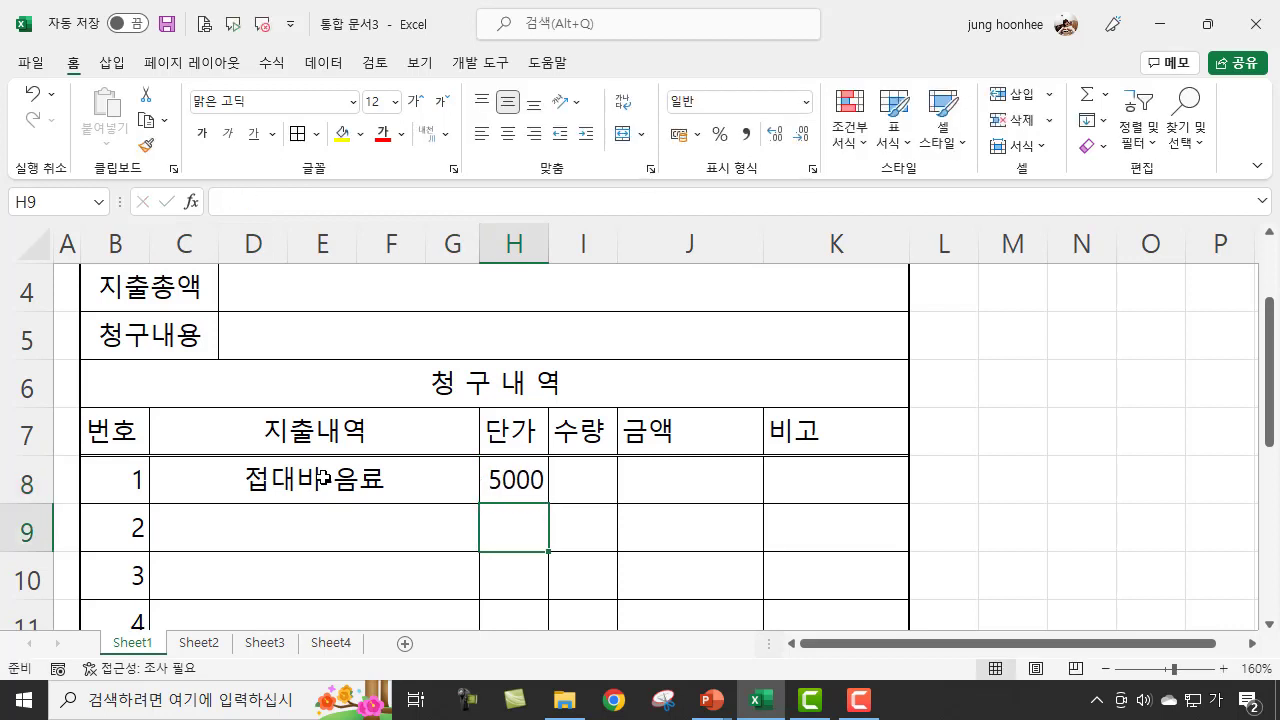
left_click(575, 485)
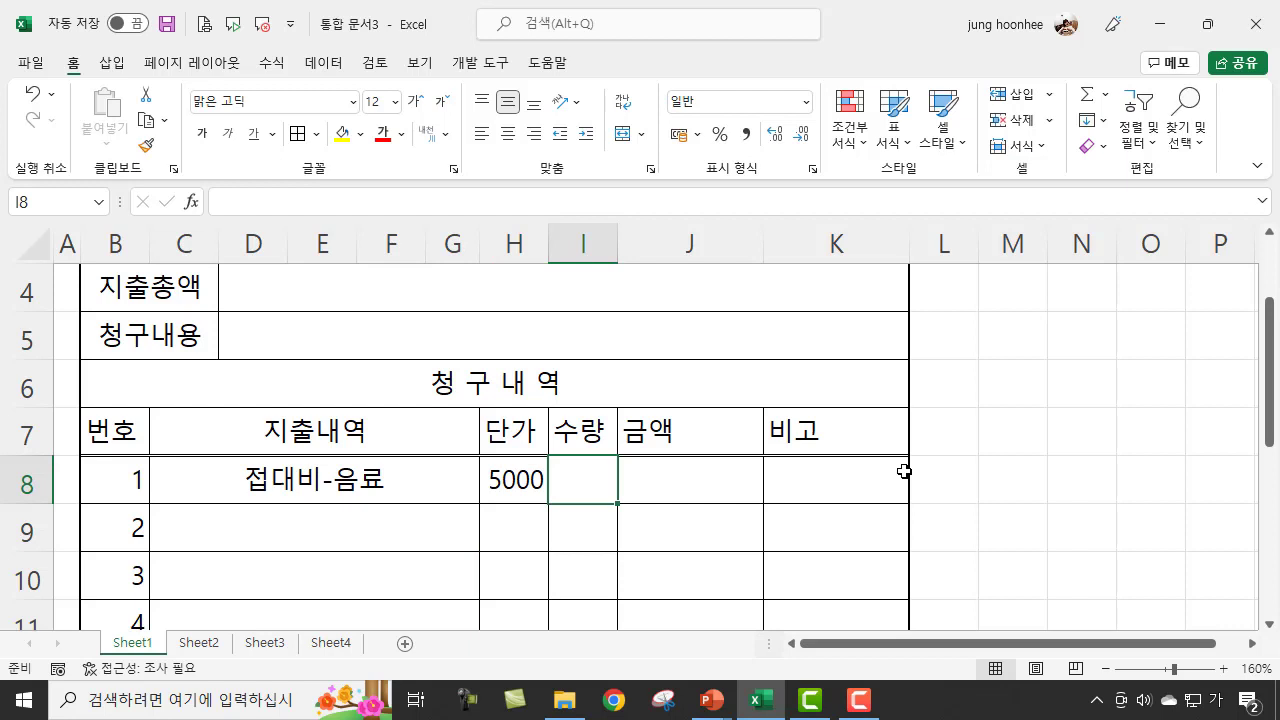
type("2")
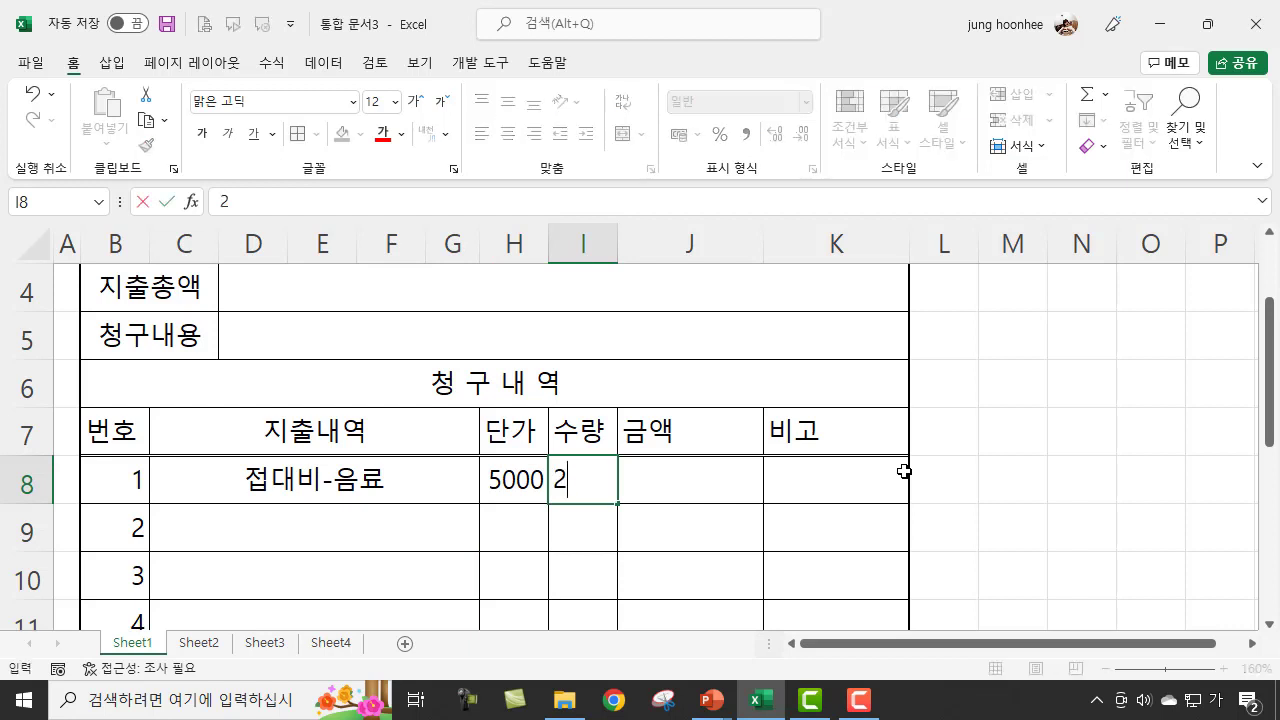
key("Tab")
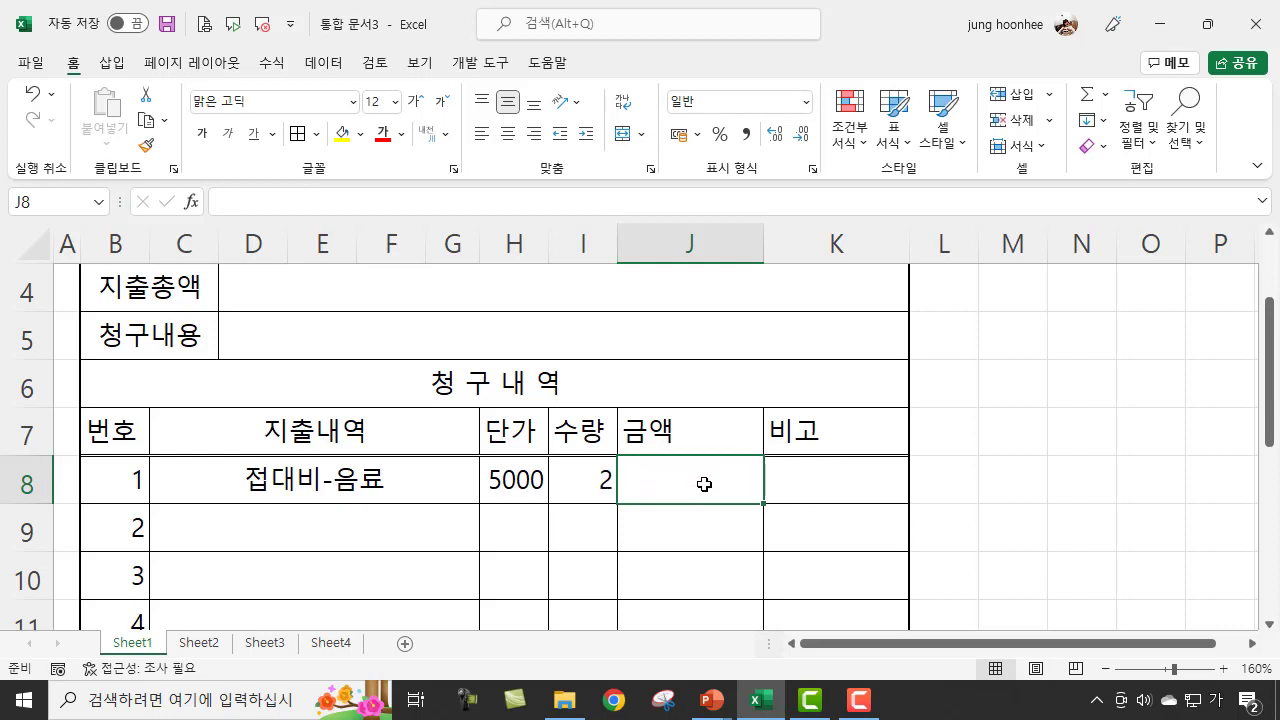
Calculate item 1's 금액 in J8 by multiplying 단가 by 수량 with the formula =H8*I8
left_click(514, 486)
left_click(597, 486)
left_click(662, 479)
type("=")
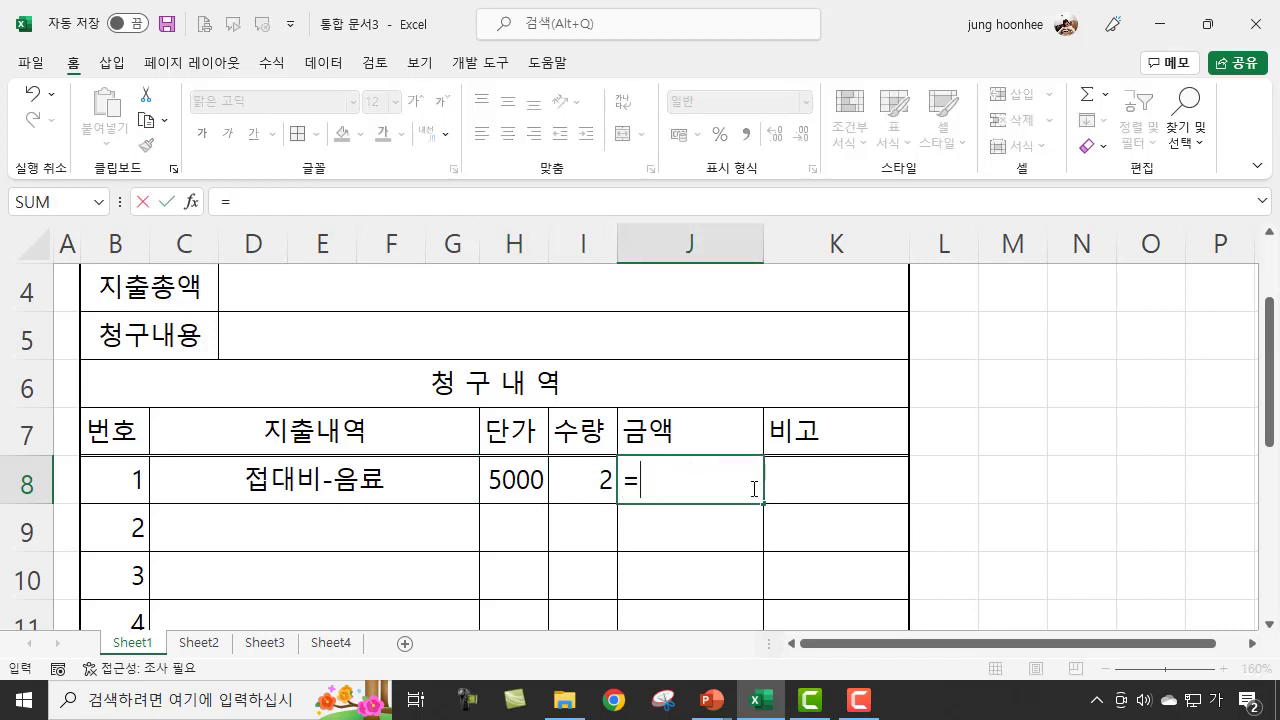
left_click(519, 481)
type("*")
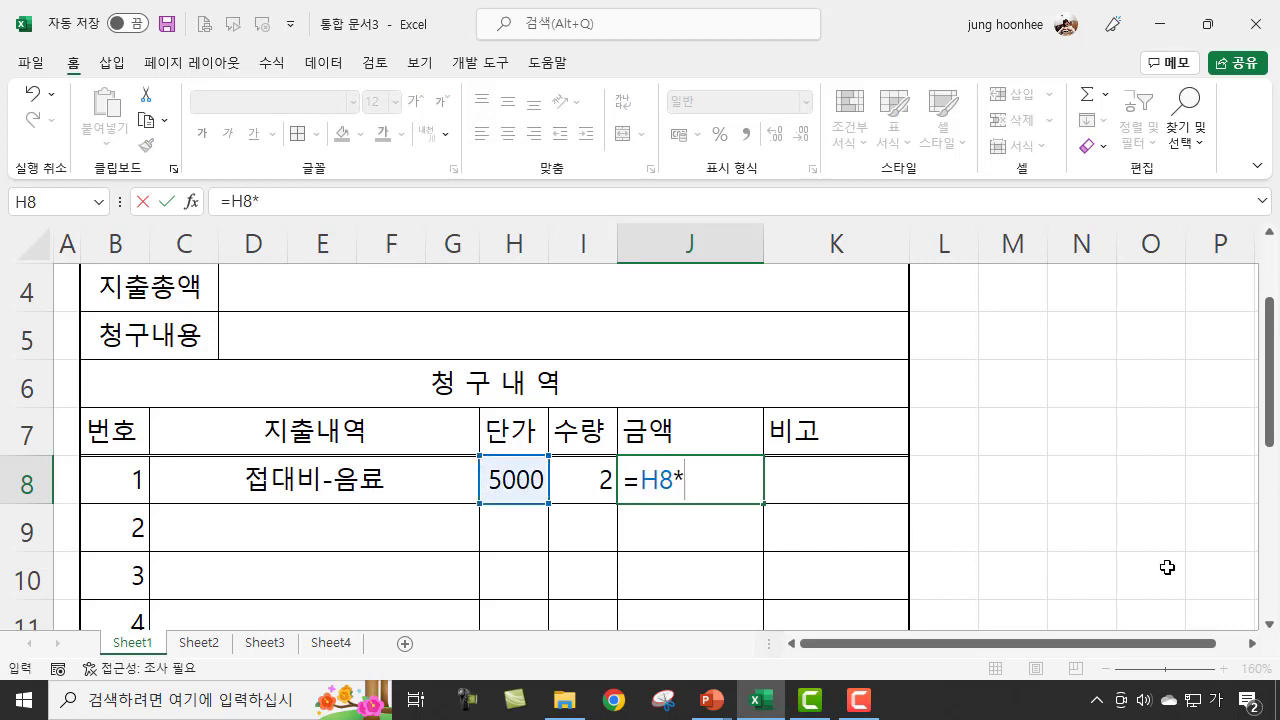
left_click(569, 477)
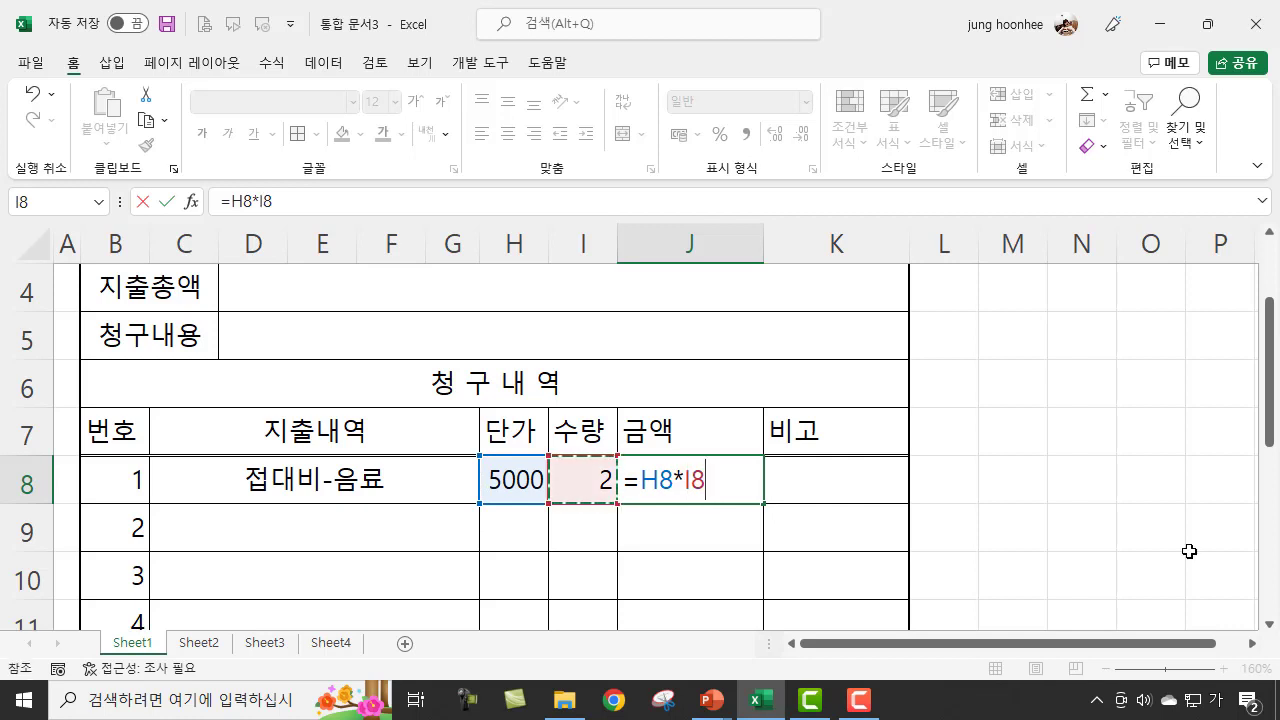
key("Return")
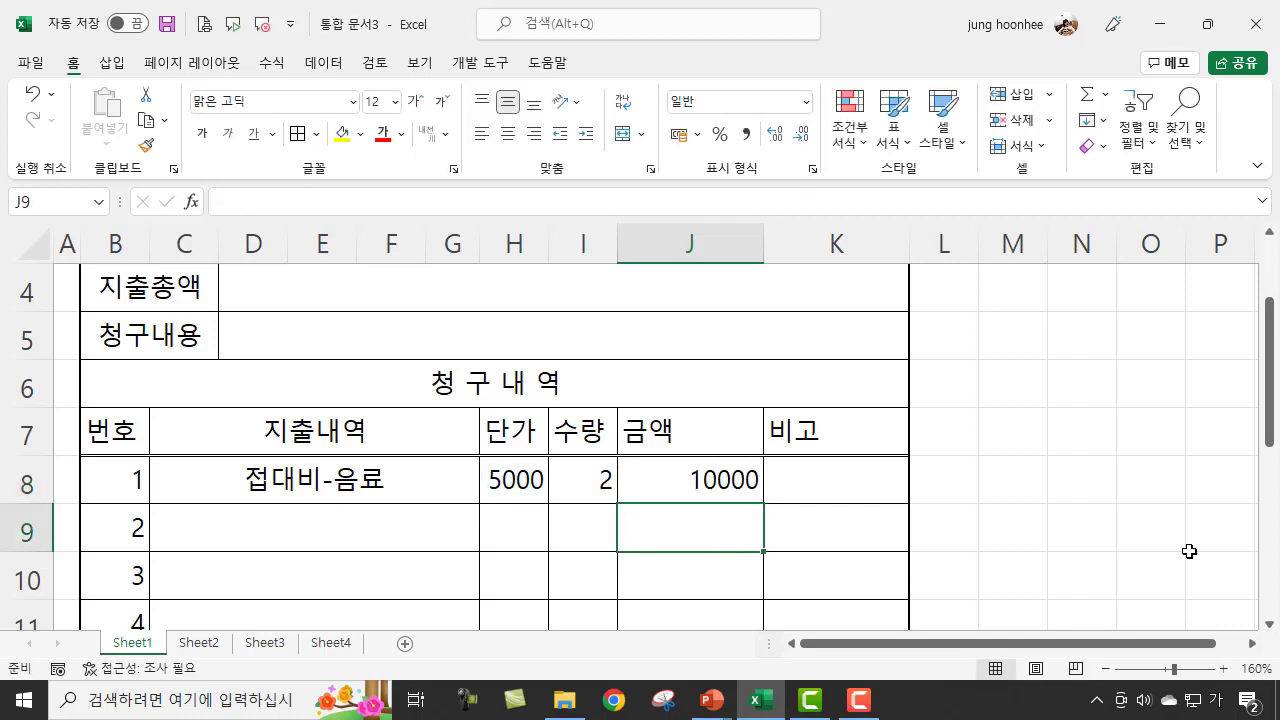
Apply the comma style to item 1's 금액 in J8
left_click(510, 480)
left_click(692, 480)
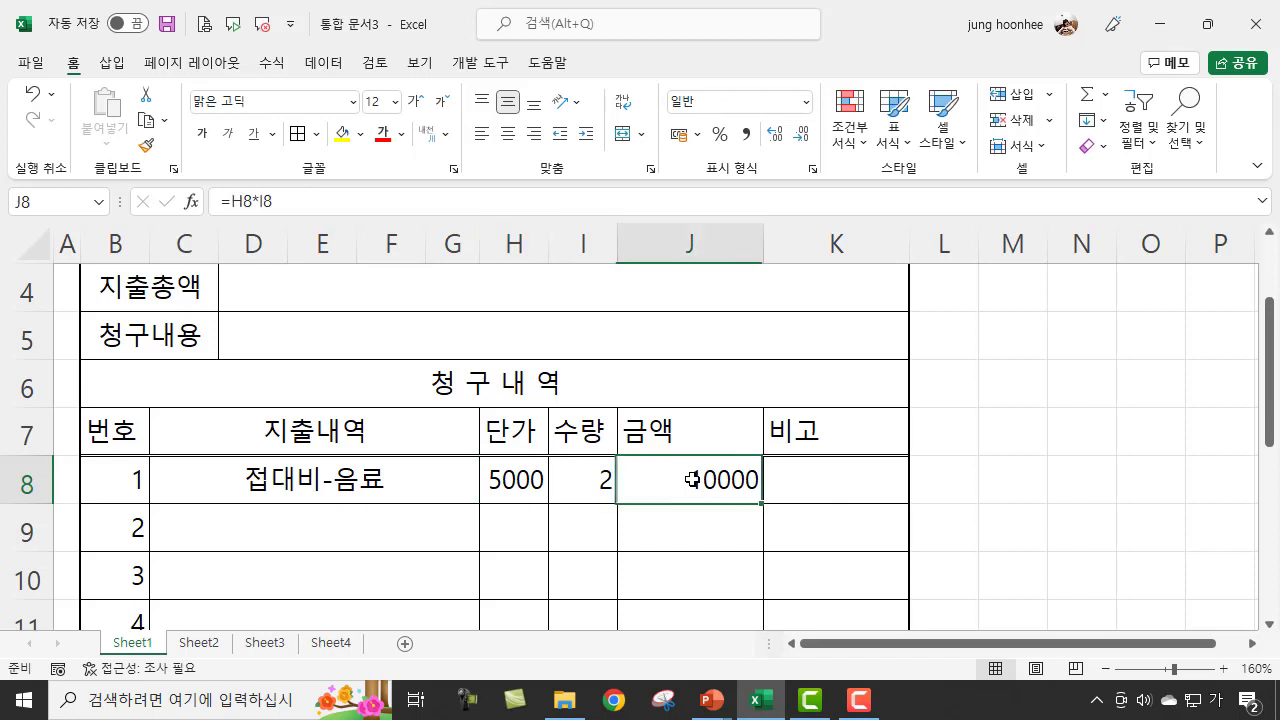
left_click(748, 136)
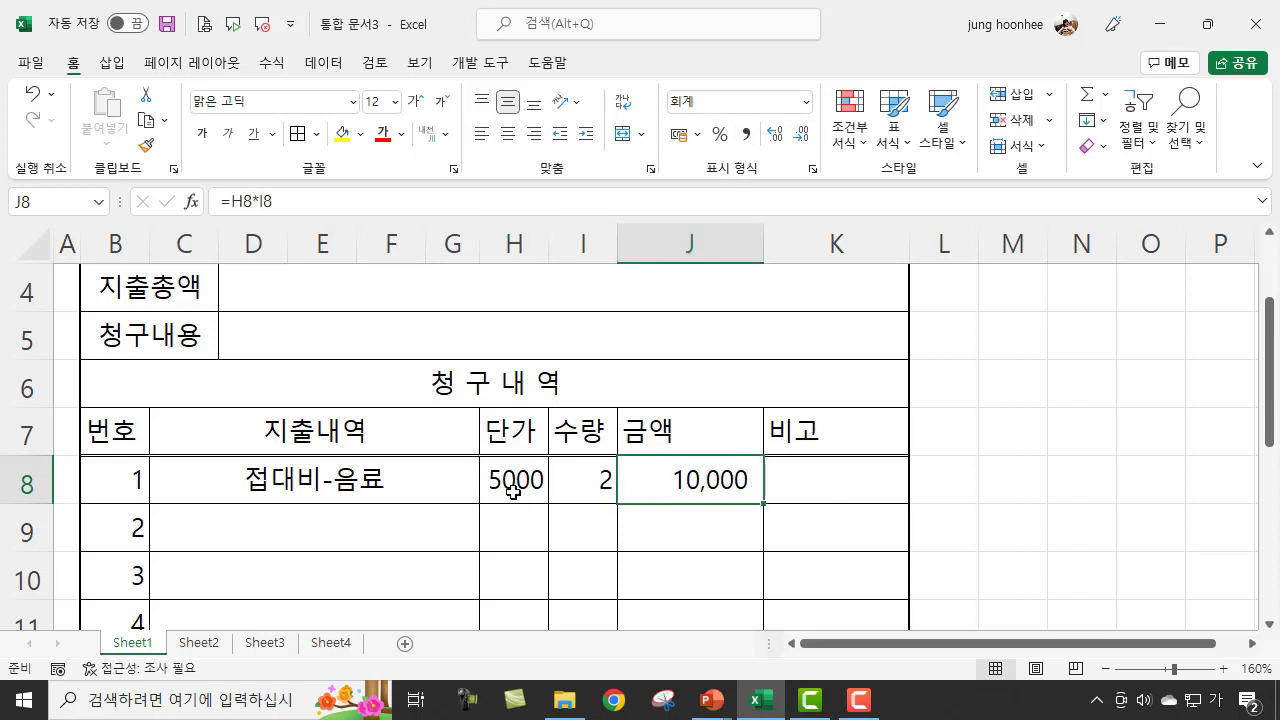
Apply the comma style to item 1's 단가 in H8, reduce its font size to 10 and slightly widen column H
left_click(509, 485)
left_click(748, 136)
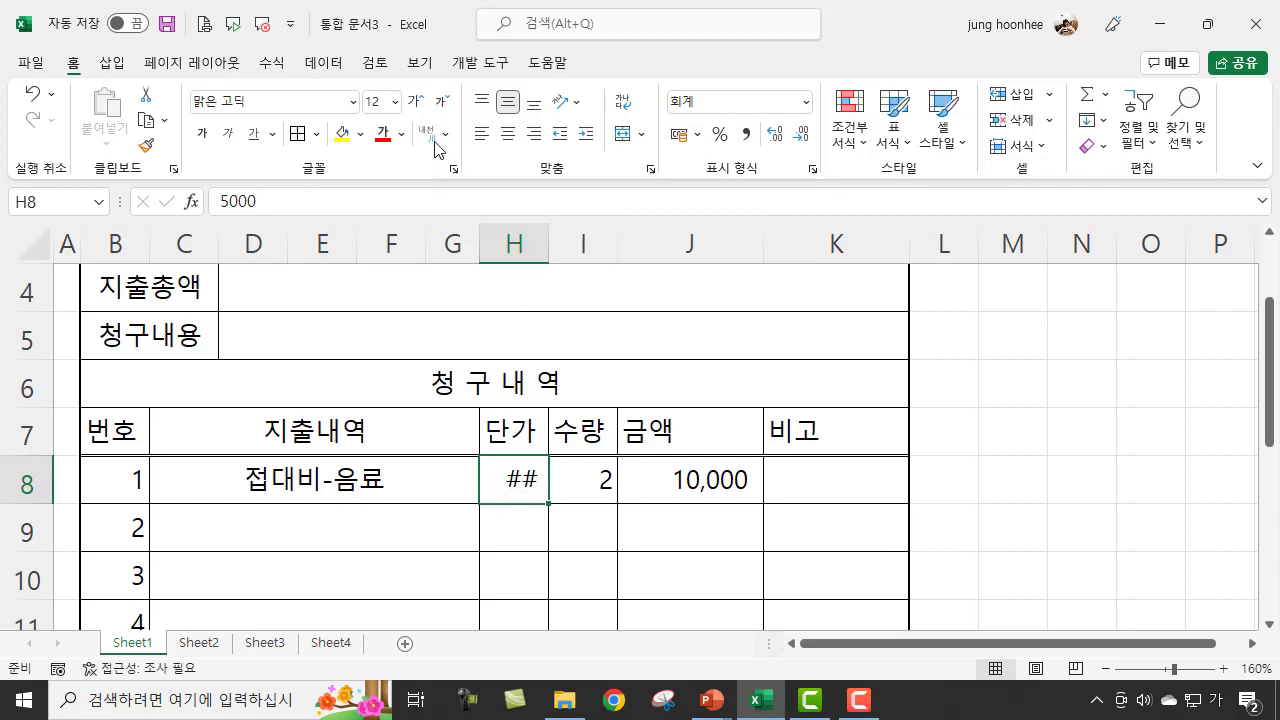
left_click(441, 104)
left_click_drag(549, 244, 566, 244)
left_click(441, 102)
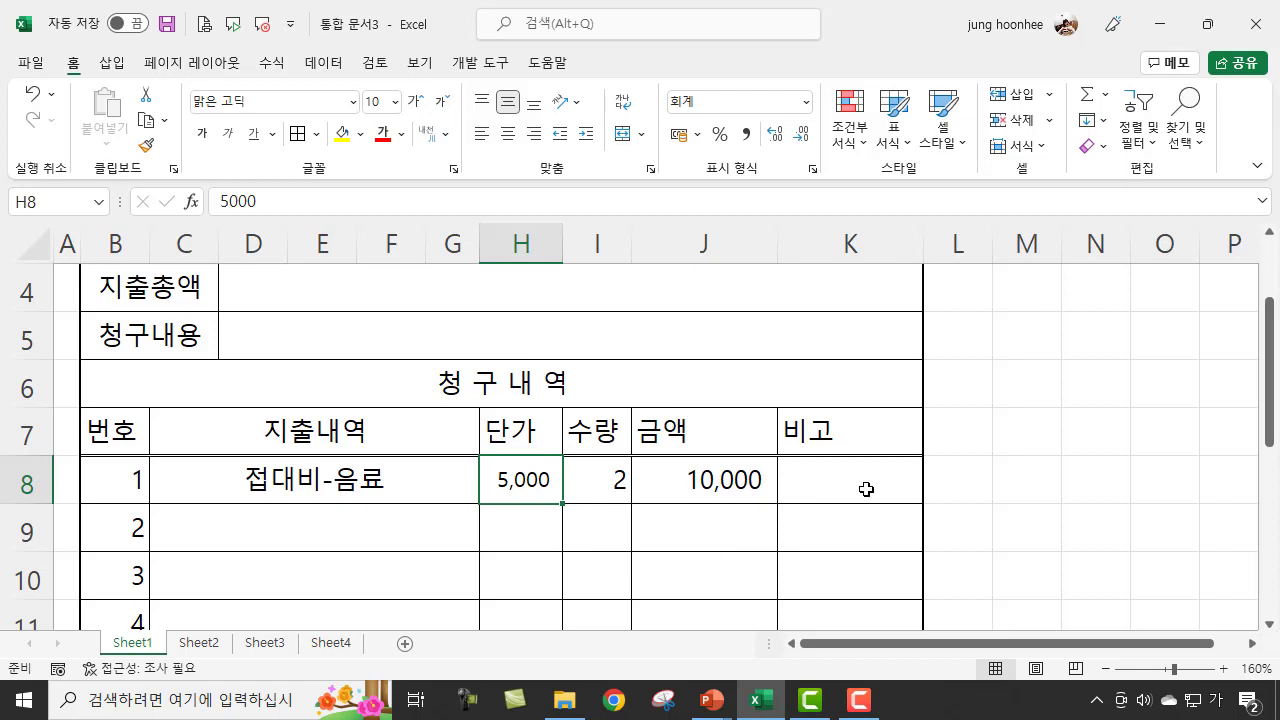
left_click(289, 529)
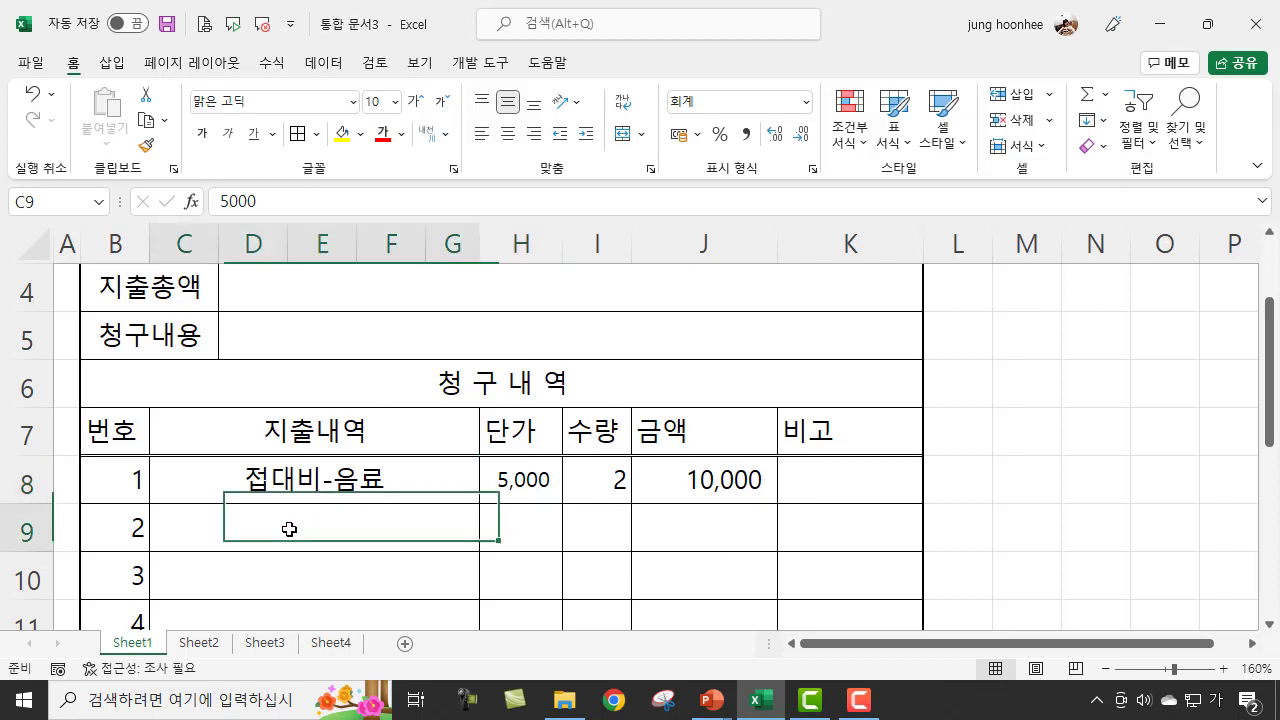
left_click(534, 531)
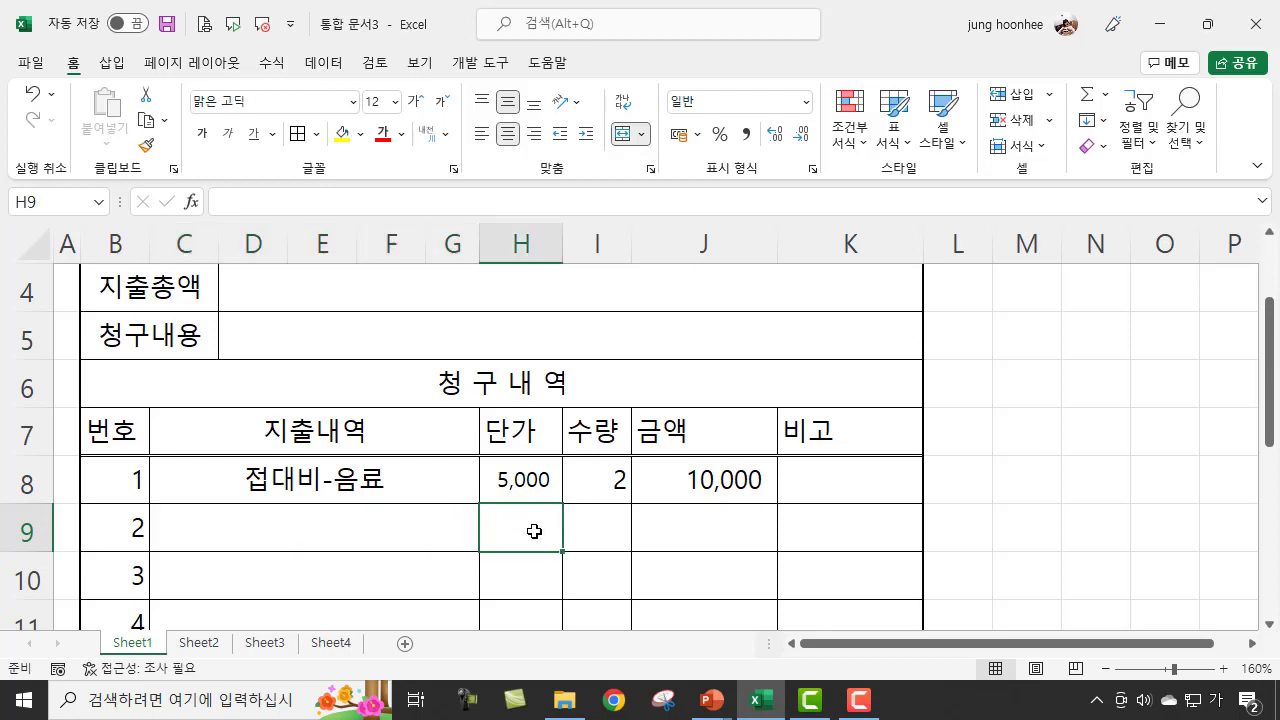
left_click(610, 532)
left_click(721, 540)
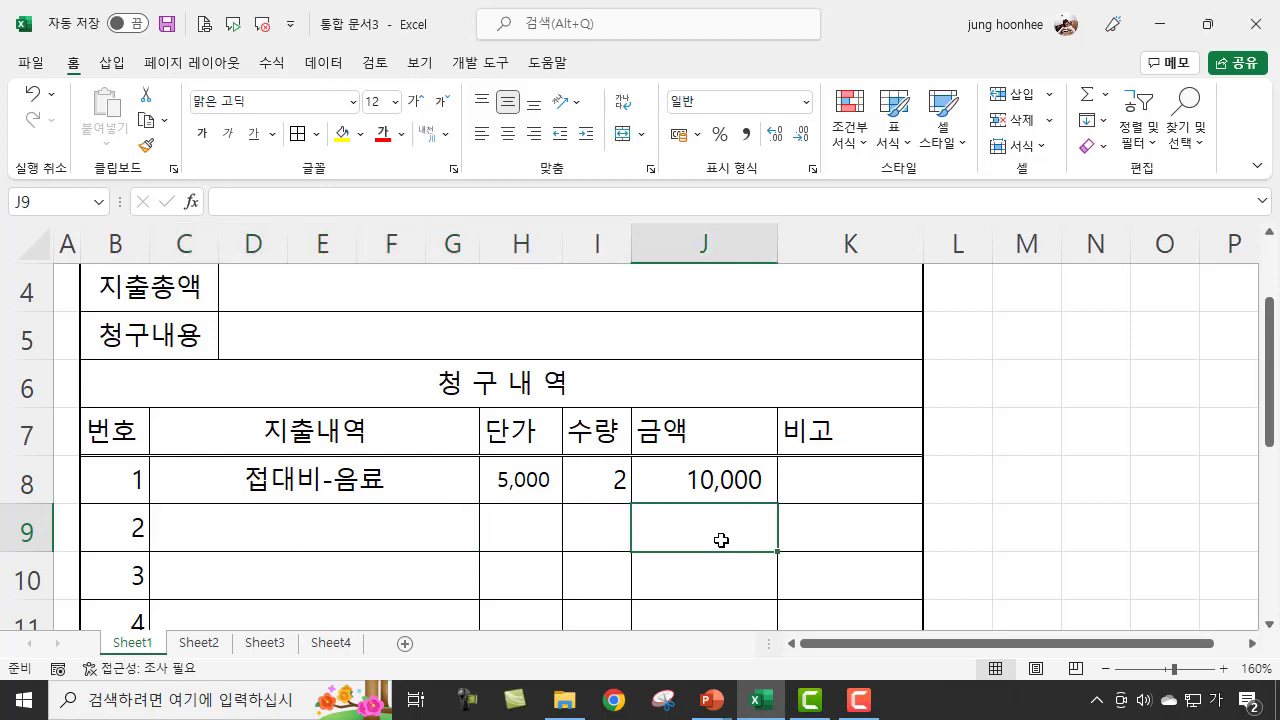
left_click(727, 473)
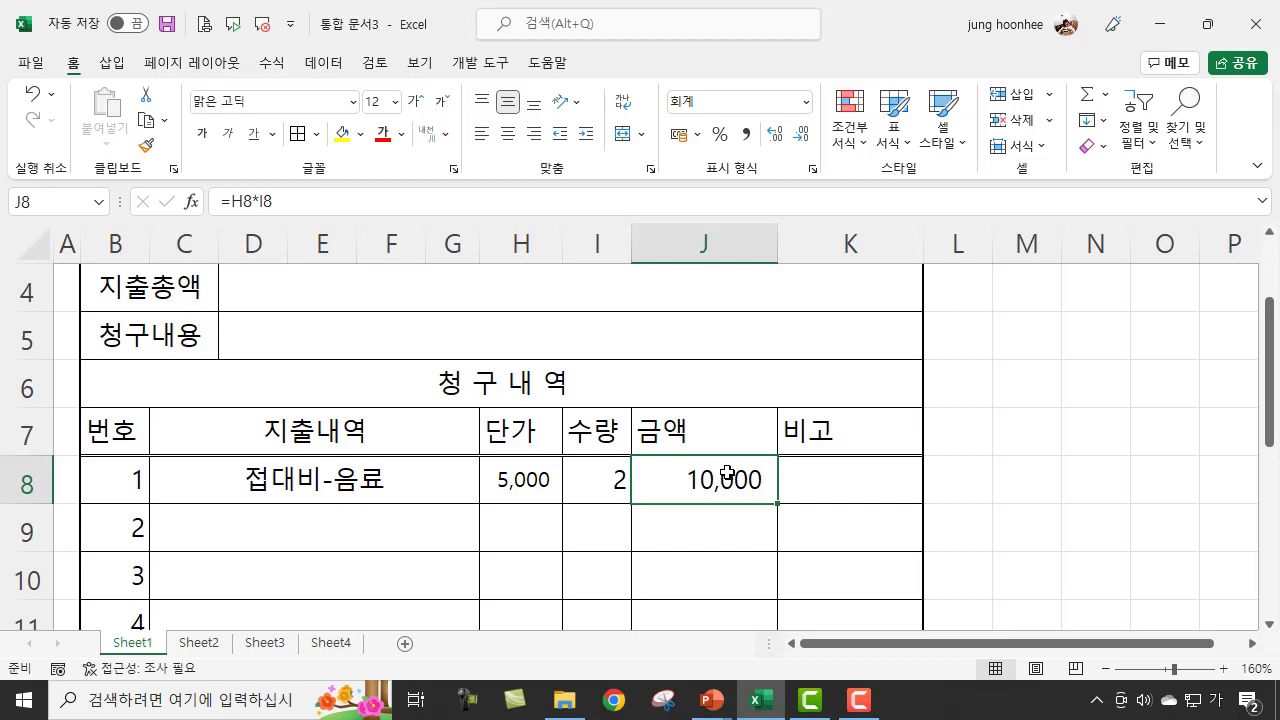
left_click(1095, 510)
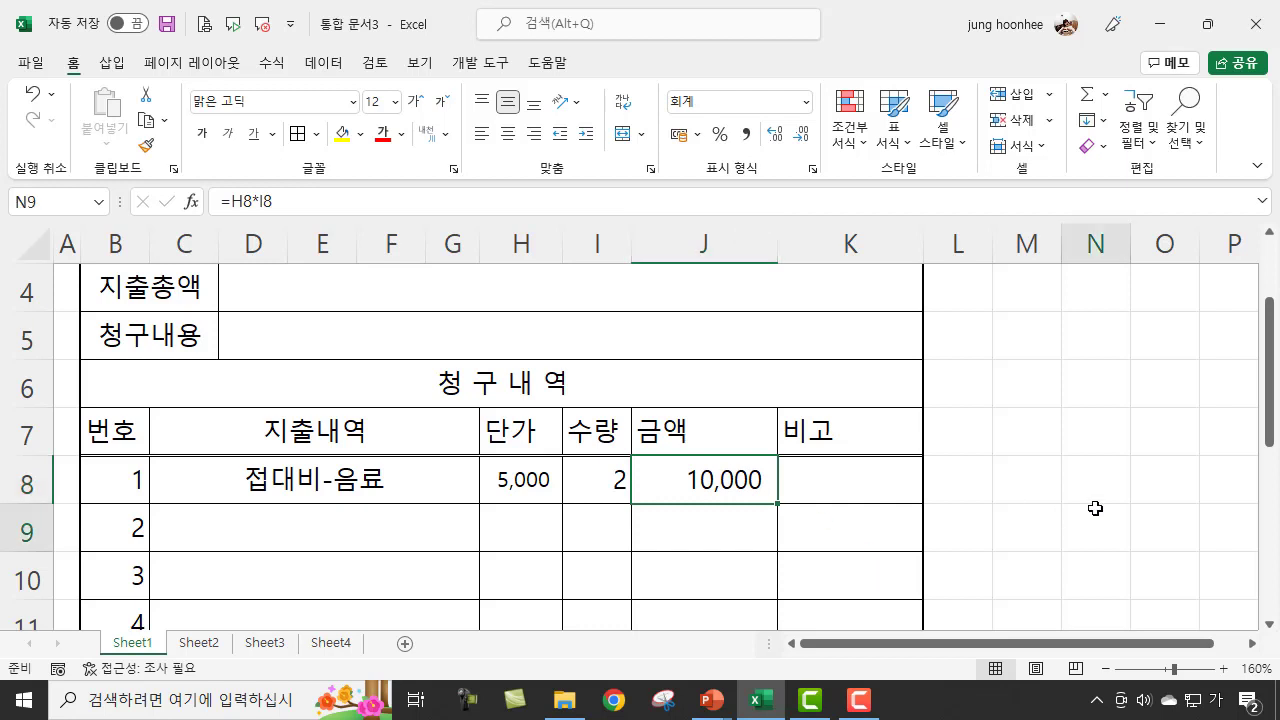
Fill item 1's 금액 formula from J8 down through J17 for all ten items
left_click(745, 484)
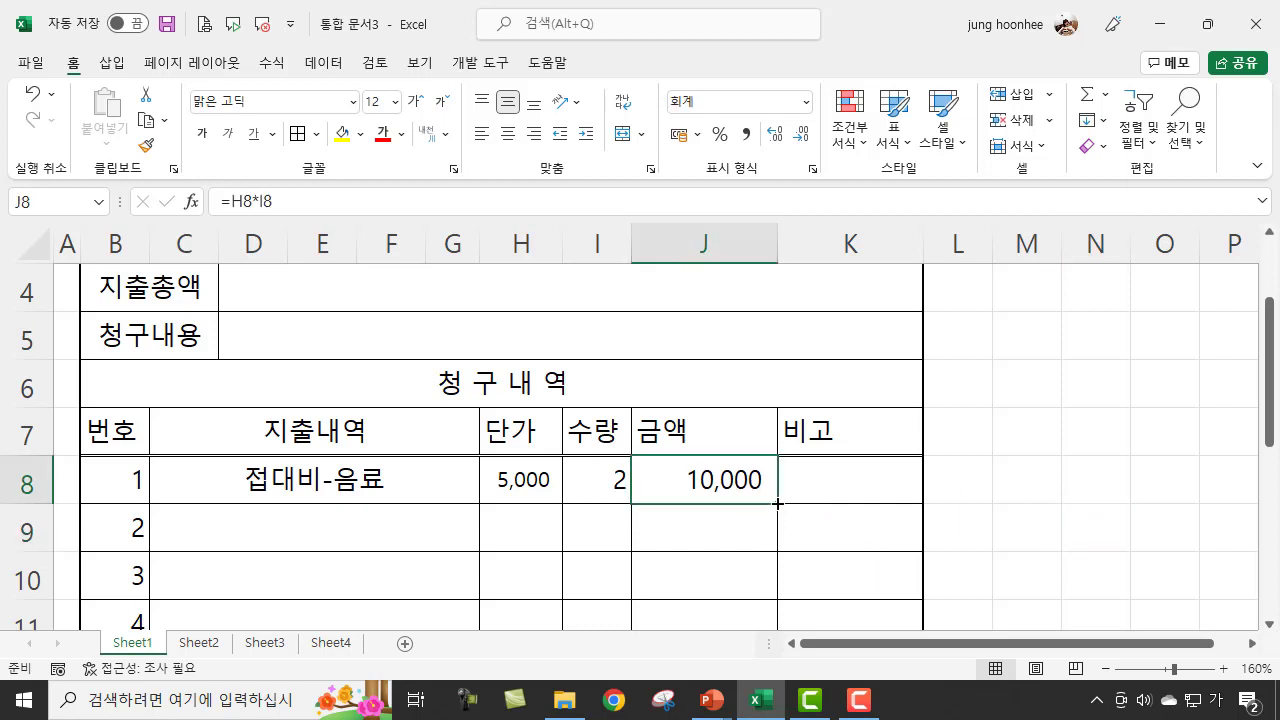
left_click_drag(777, 503, 781, 649)
left_click_drag(777, 658, 730, 537)
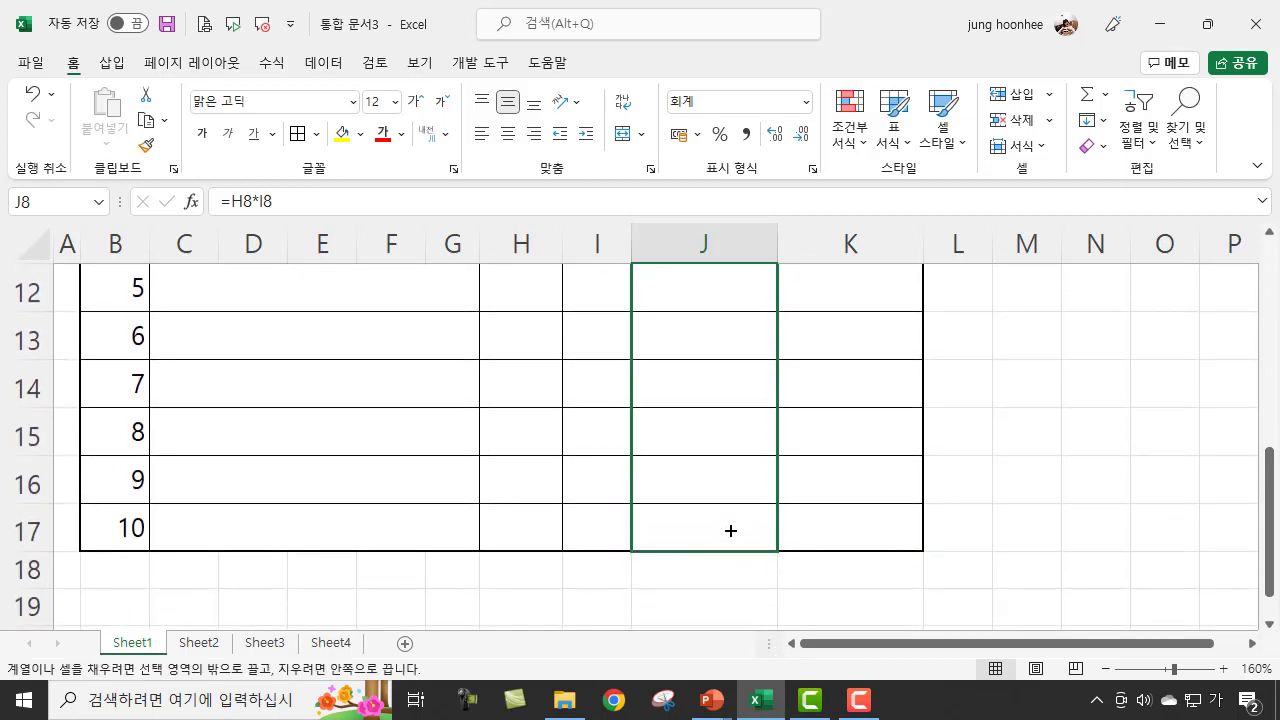
left_click_drag(730, 530, 763, 528)
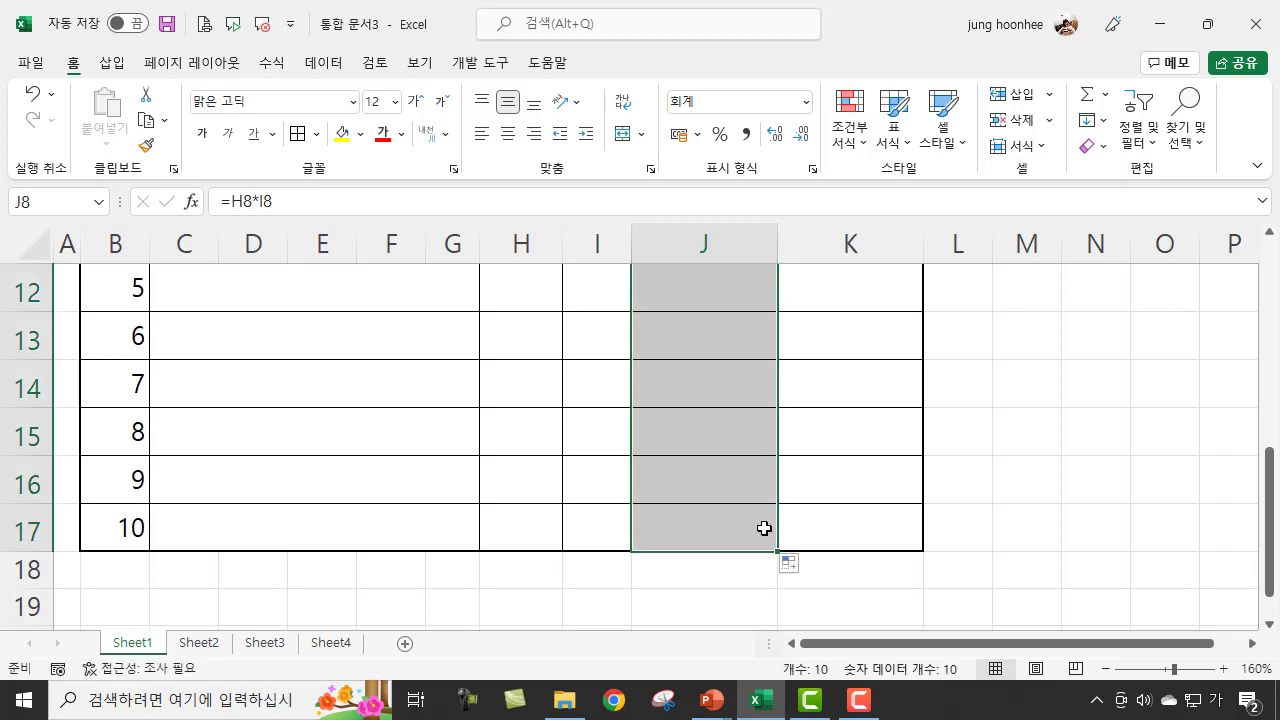
scroll(1098, 488, "up", 2)
scroll(1098, 488, "up", 1)
left_click(1096, 488)
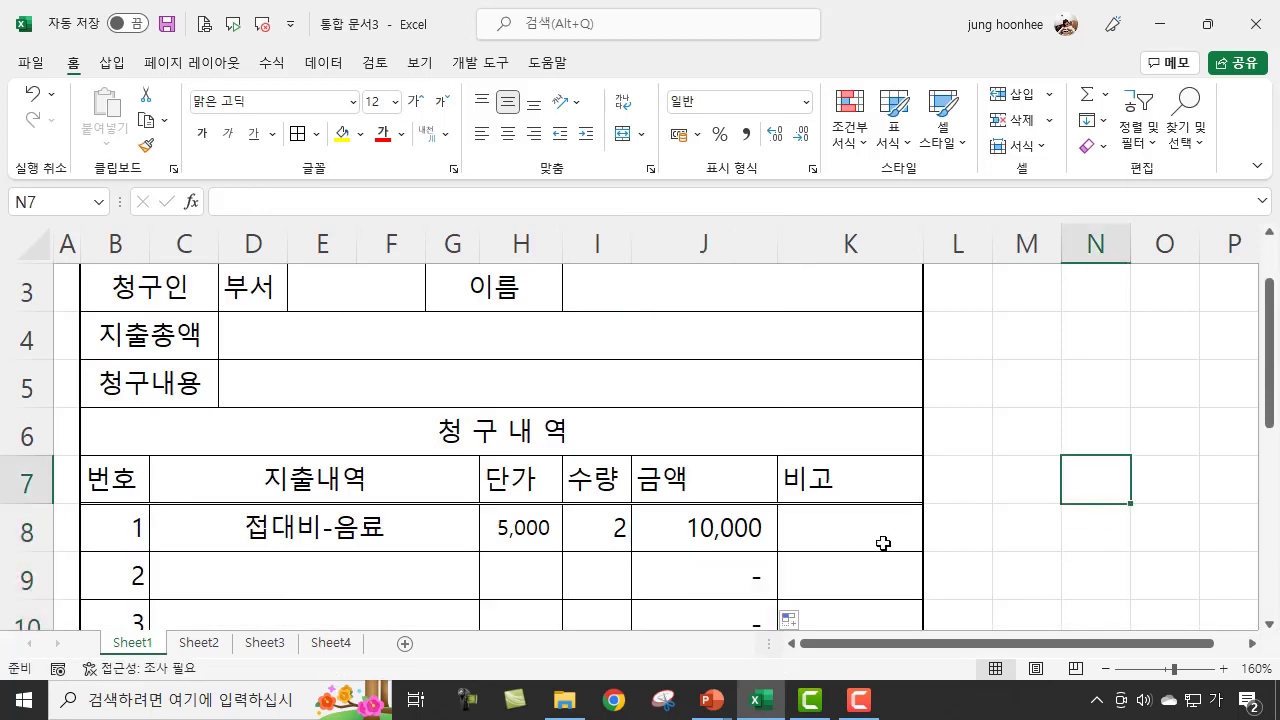
Review the filled 금액 column in the empty item rows and compare it with item 1's entries in row 8
scroll(1083, 517, "down", 2)
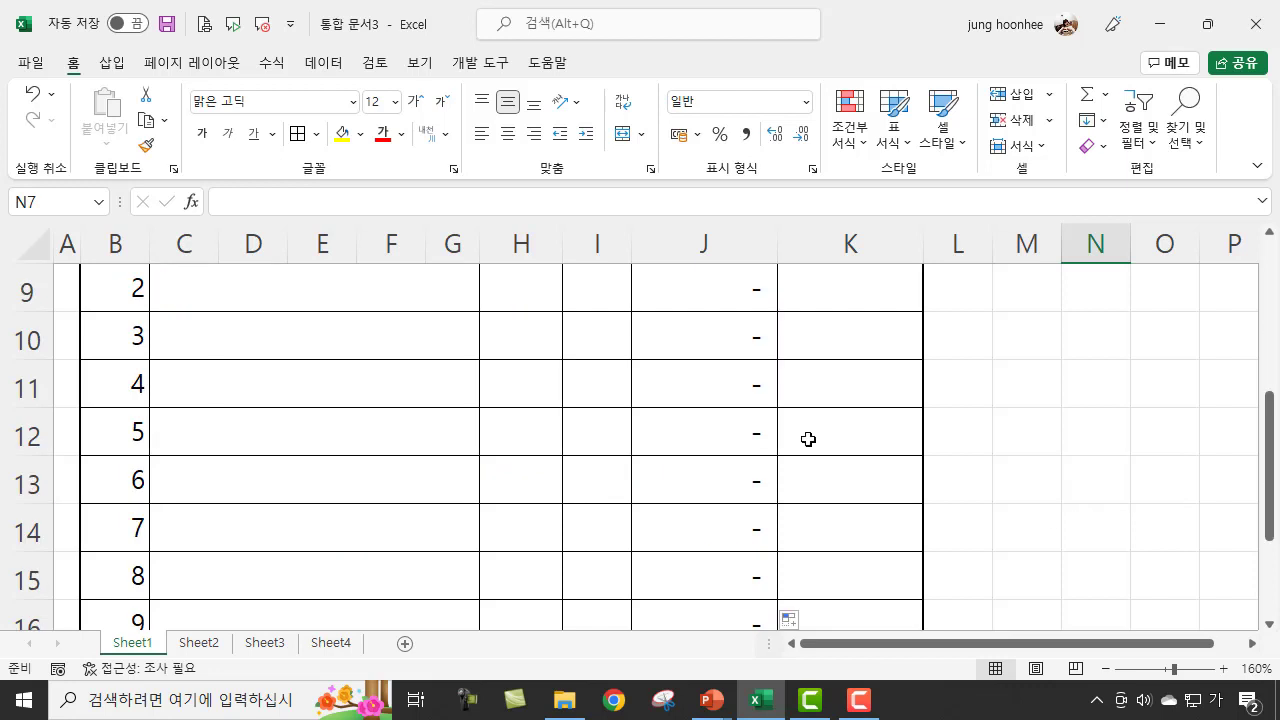
scroll(729, 487, "up", 2)
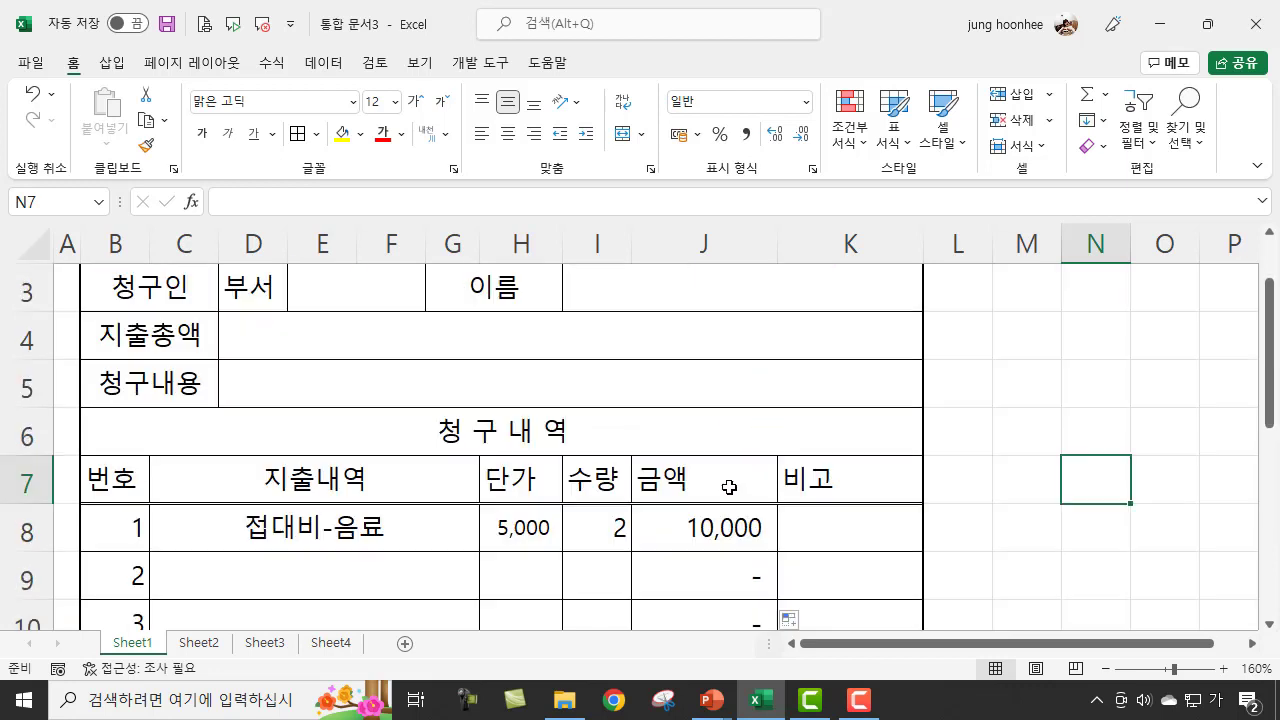
left_click(1046, 502)
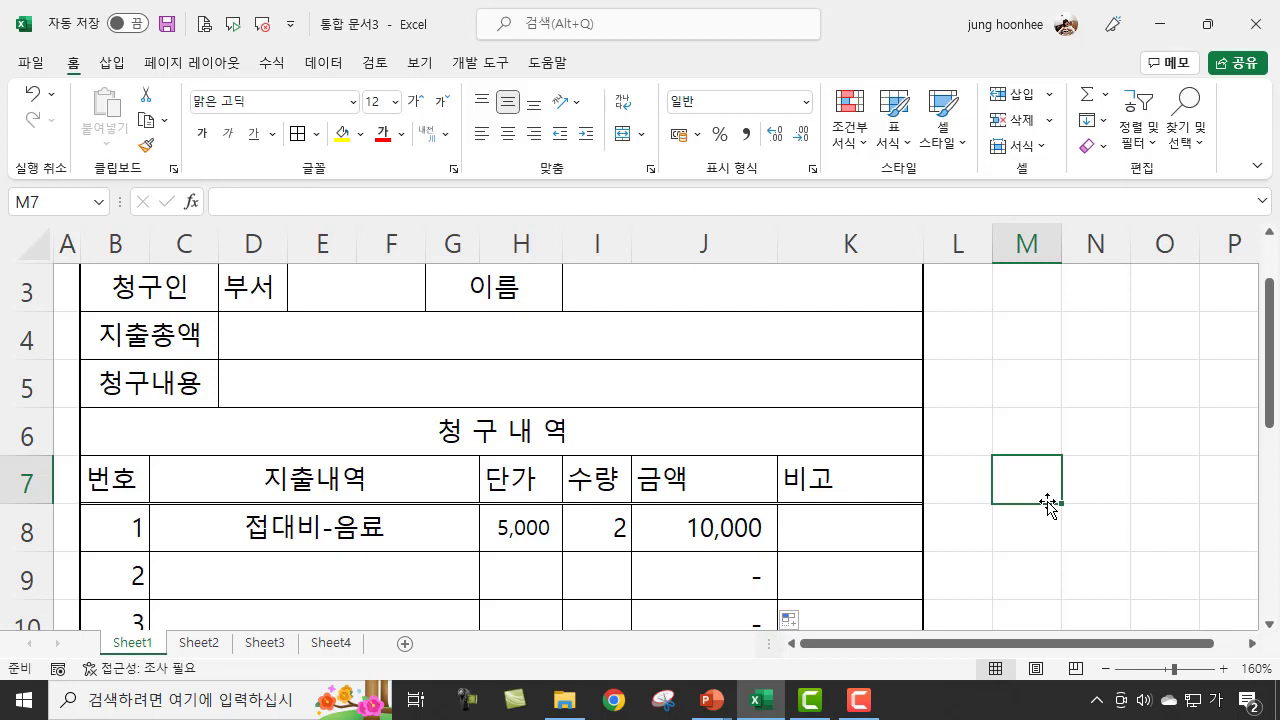
left_click(1072, 378)
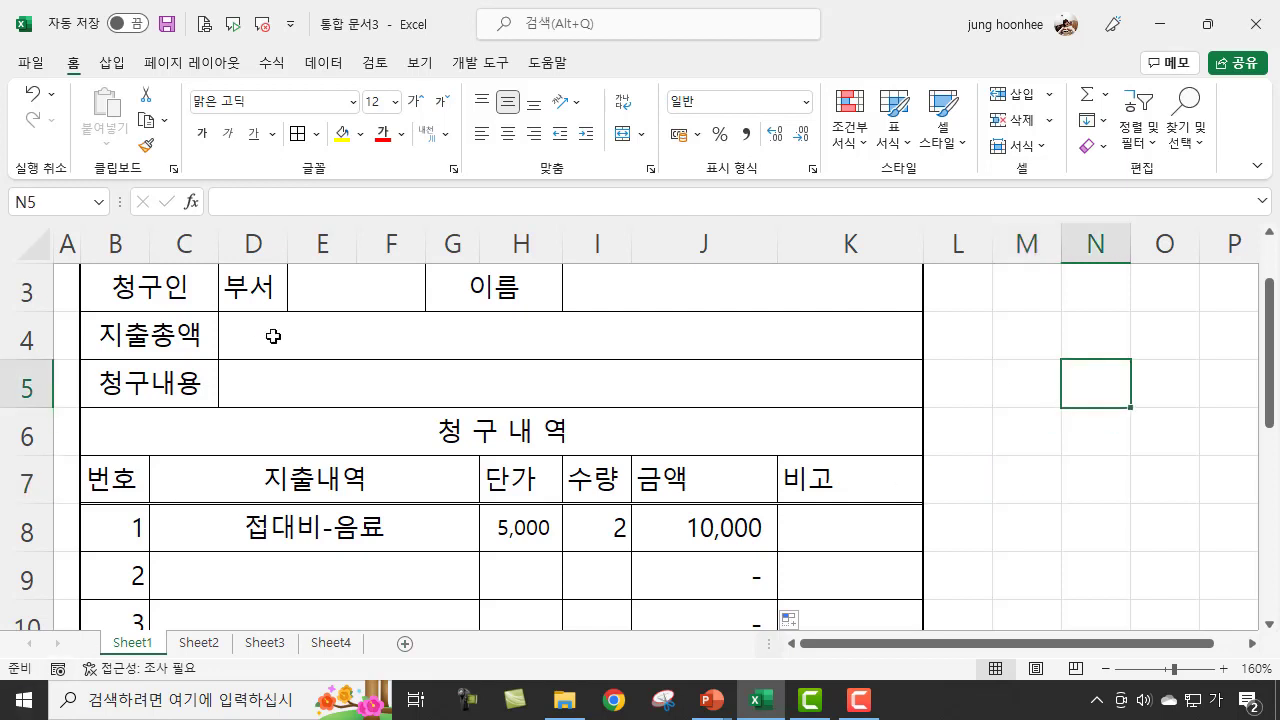
left_click(313, 531)
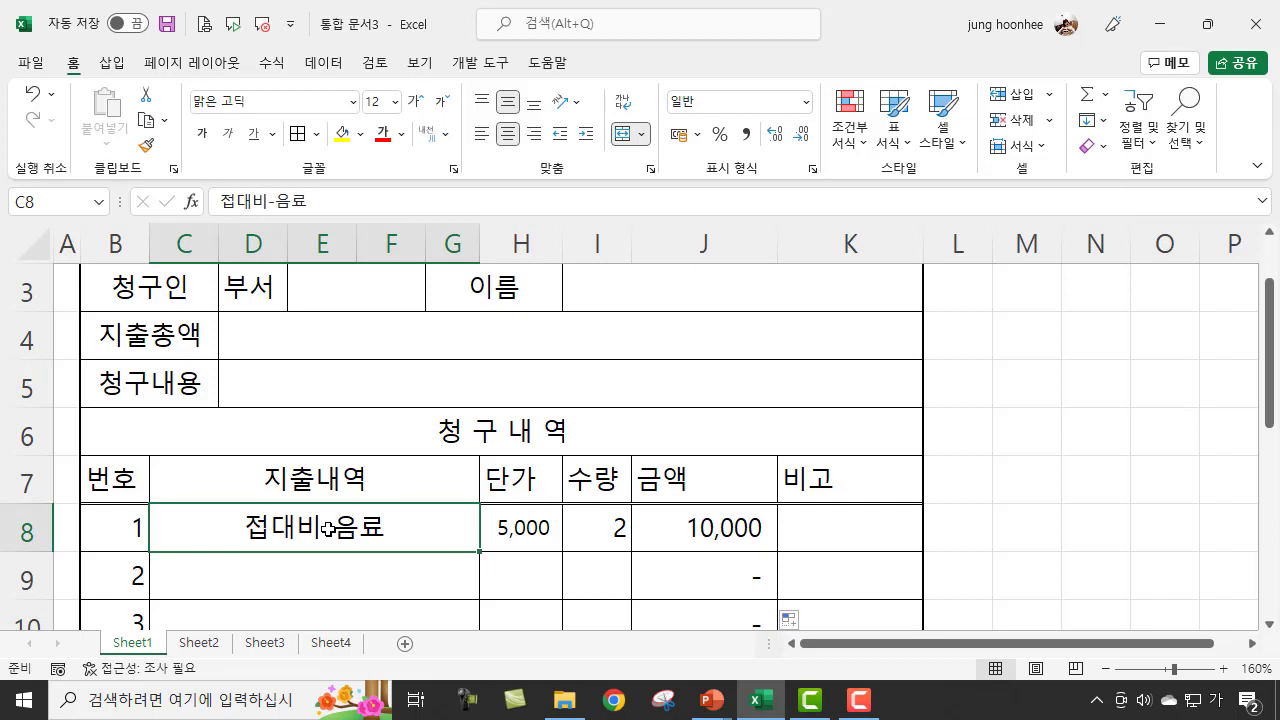
left_click(727, 528)
left_click(120, 531)
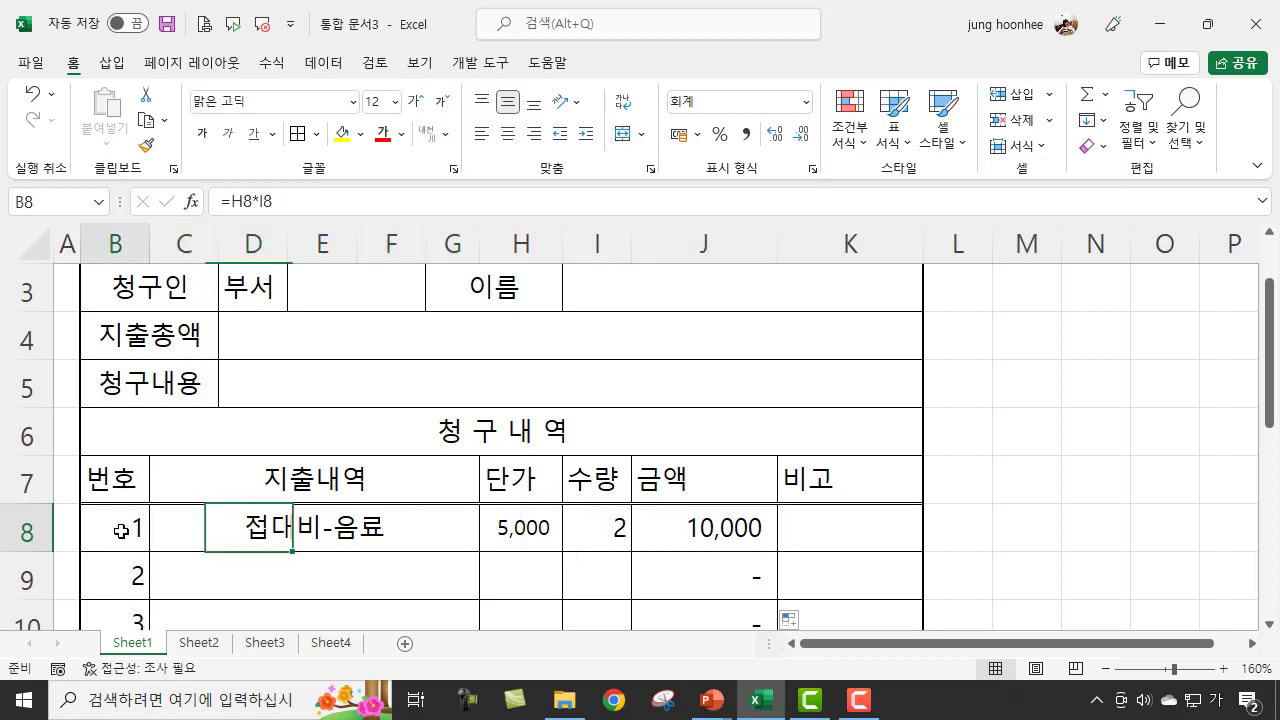
left_click(522, 527)
left_click(592, 528)
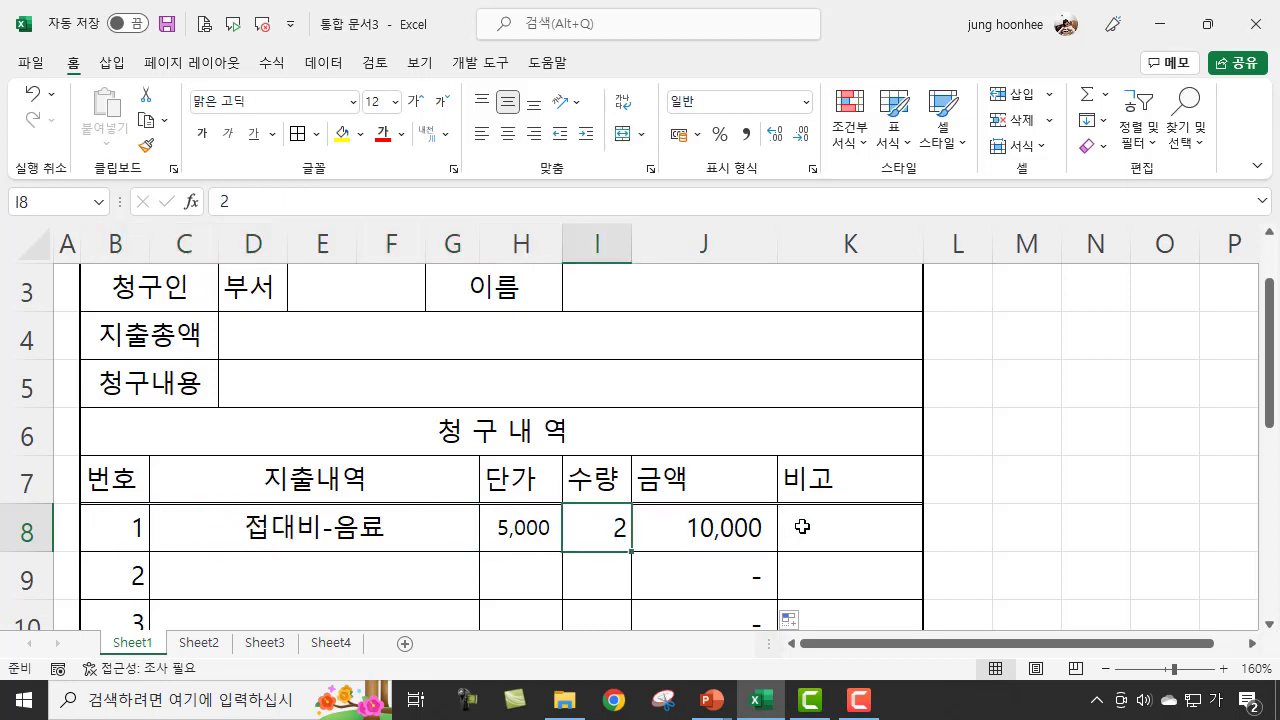
left_click(798, 527)
left_click(383, 528)
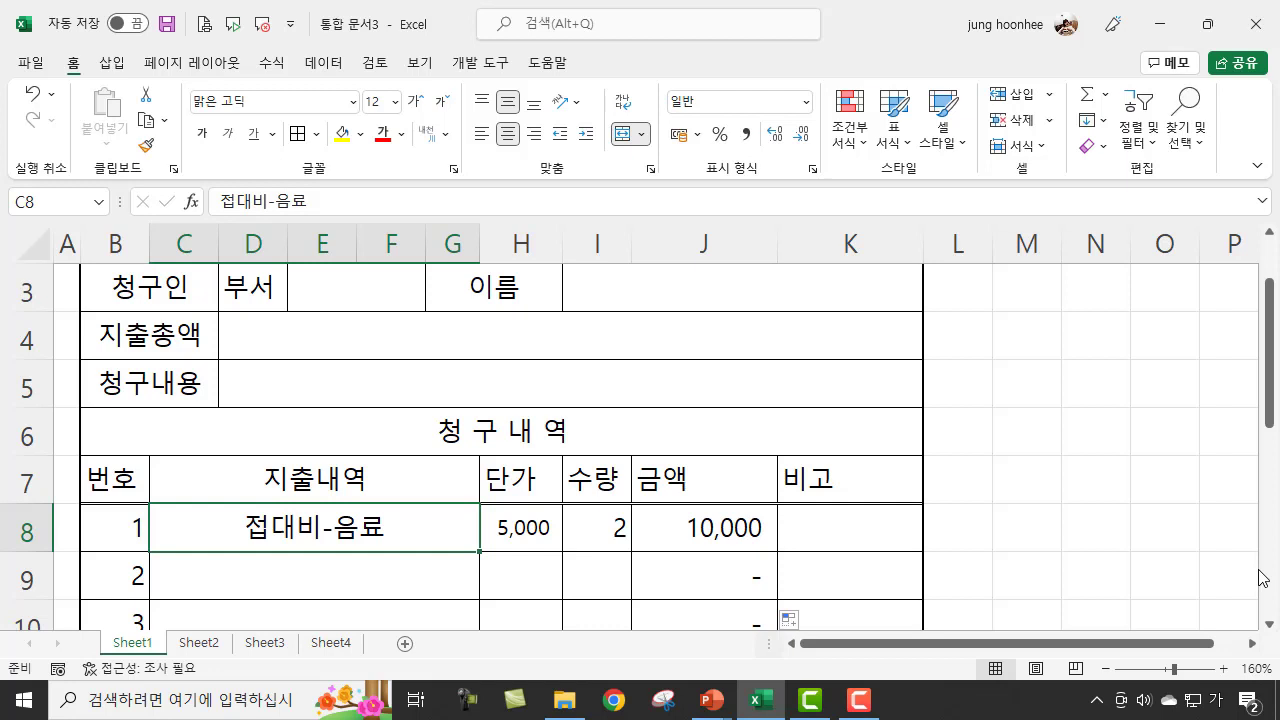
Create a new conditional formatting rule for item rows B8:K17, with the rule type that uses a formula to determine cells
scroll(1137, 497, "down", 1)
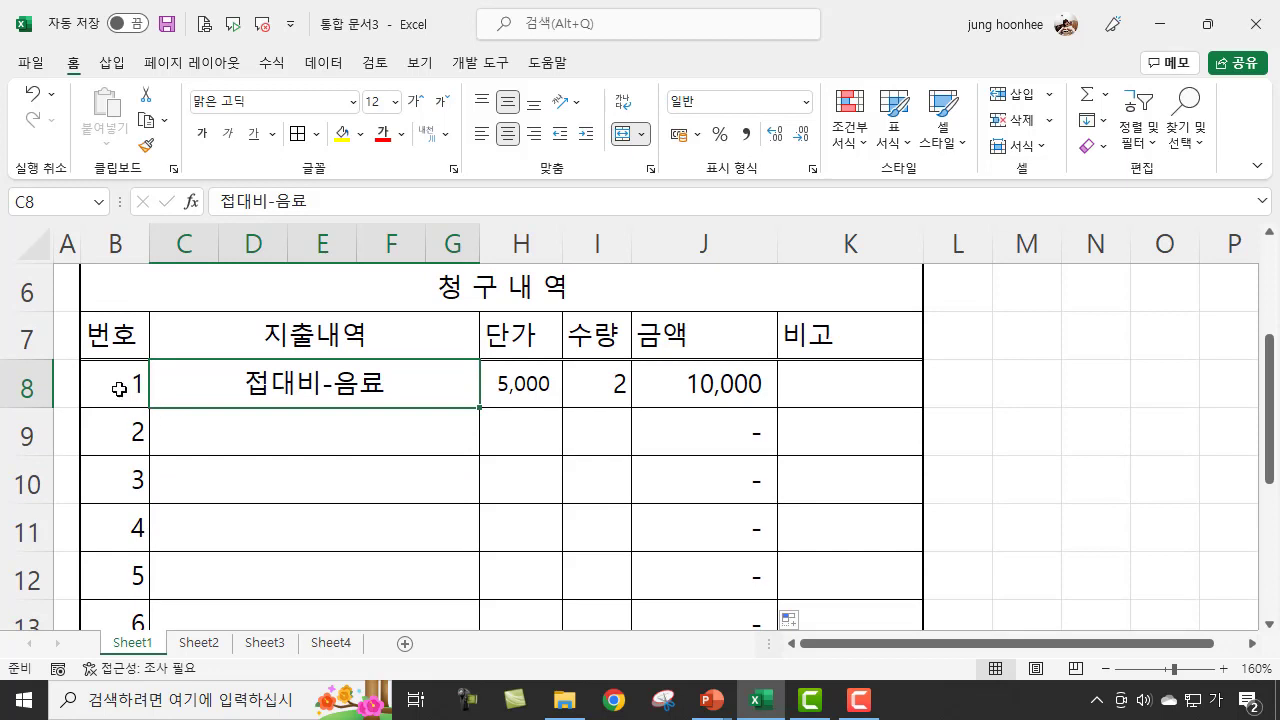
left_click(113, 382)
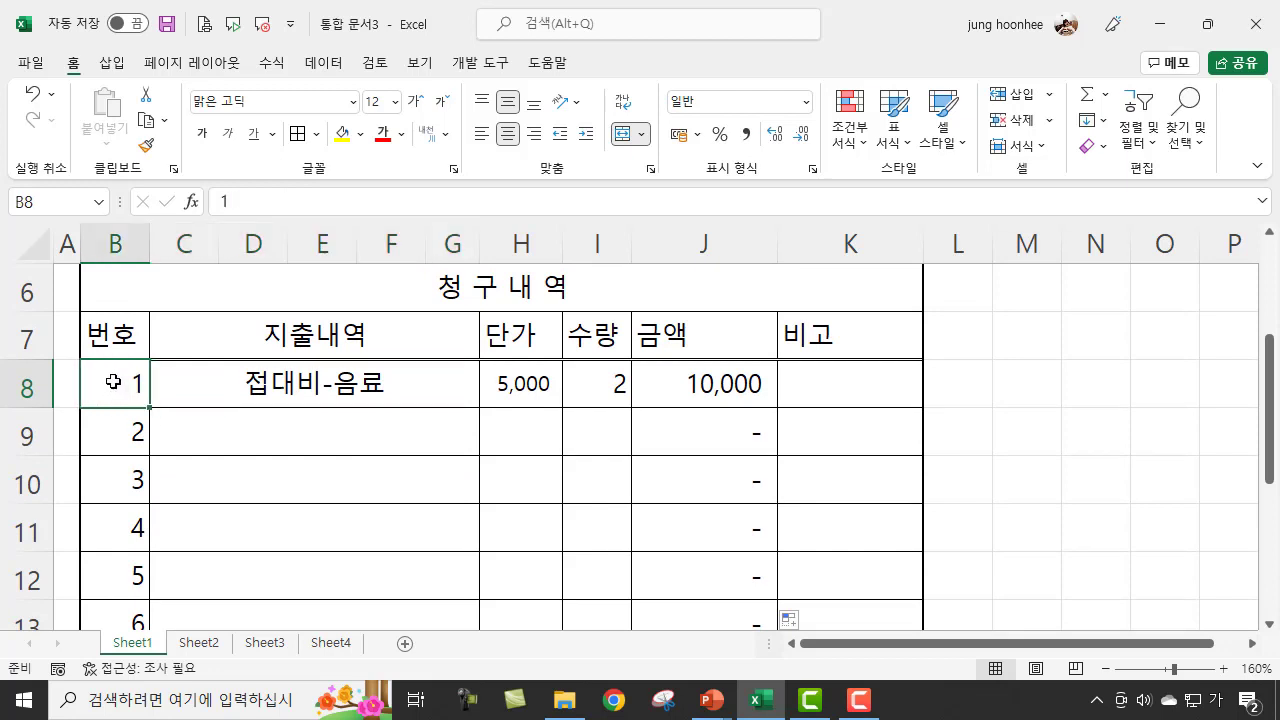
left_click_drag(113, 382, 837, 438)
scroll(829, 466, "up", 2)
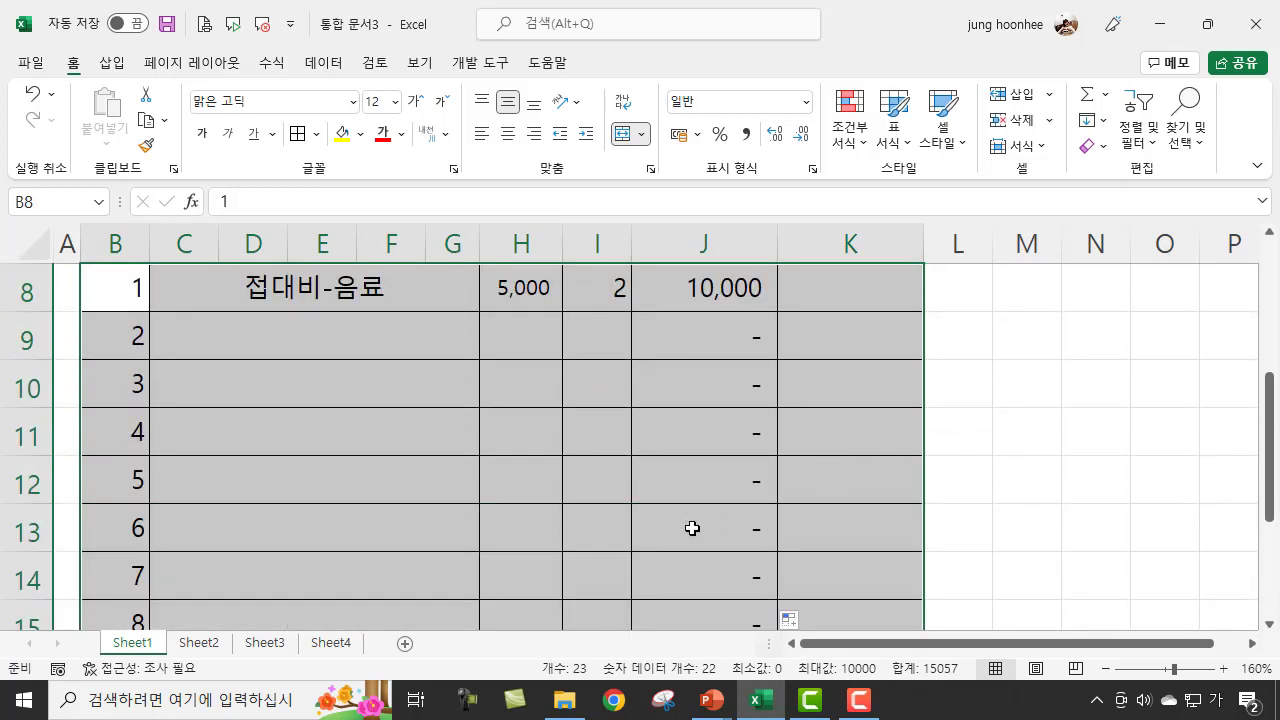
scroll(692, 528, "up", 1)
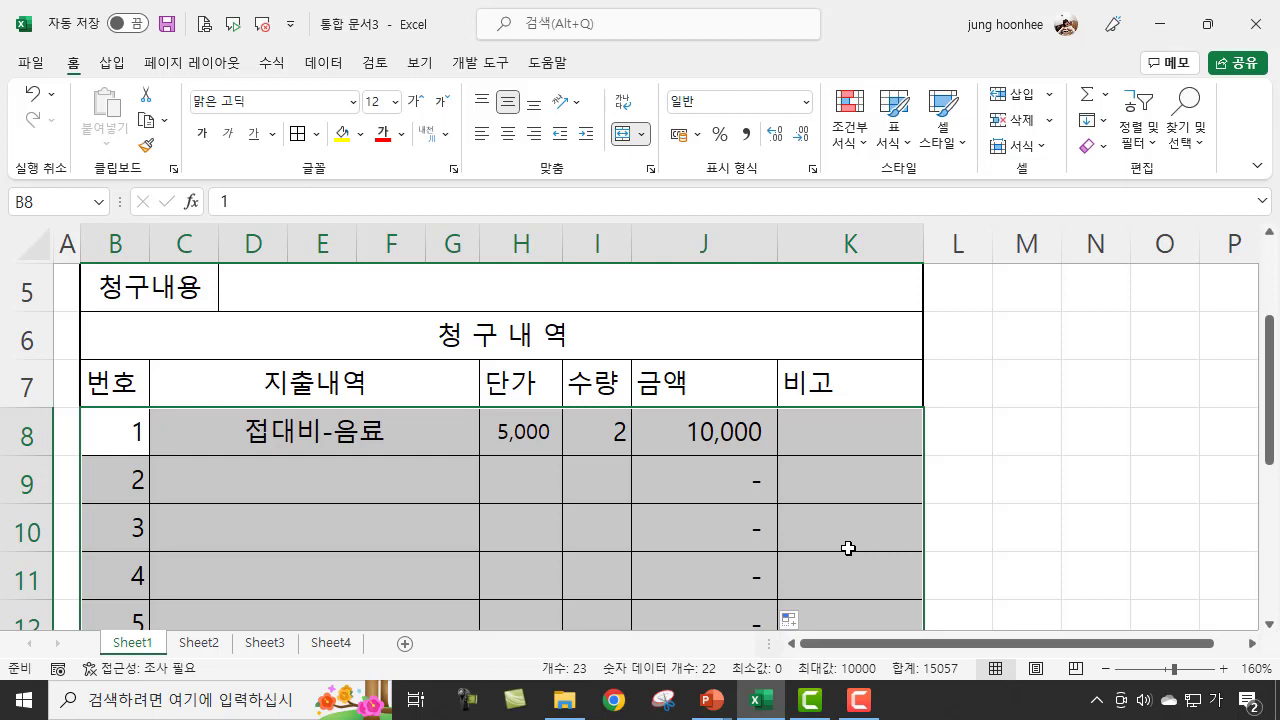
left_click(866, 150)
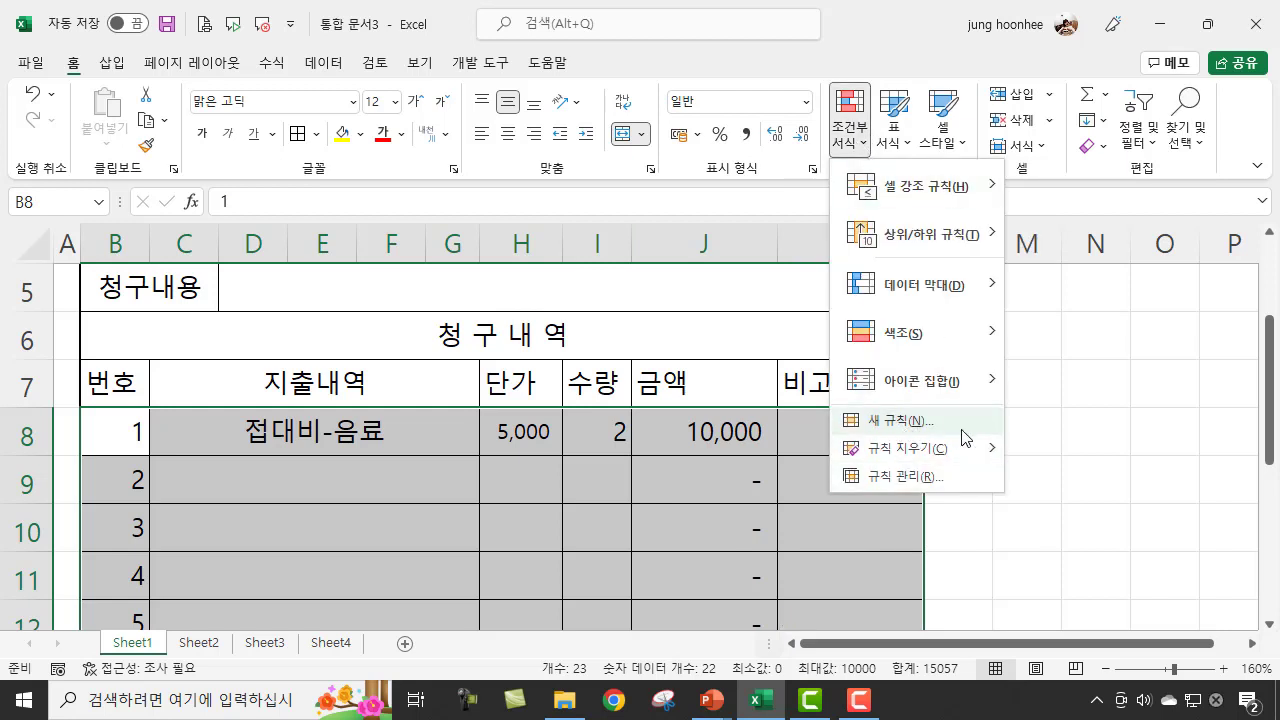
left_click(909, 424)
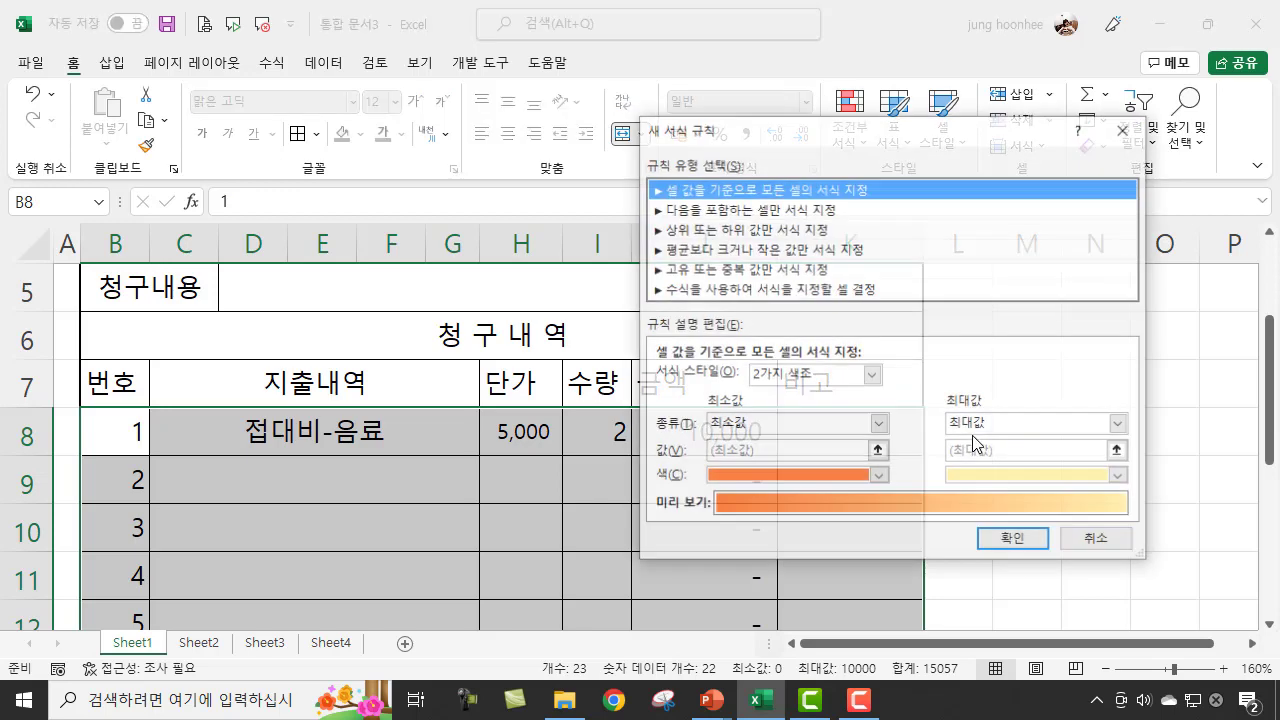
left_click_drag(803, 134, 819, 113)
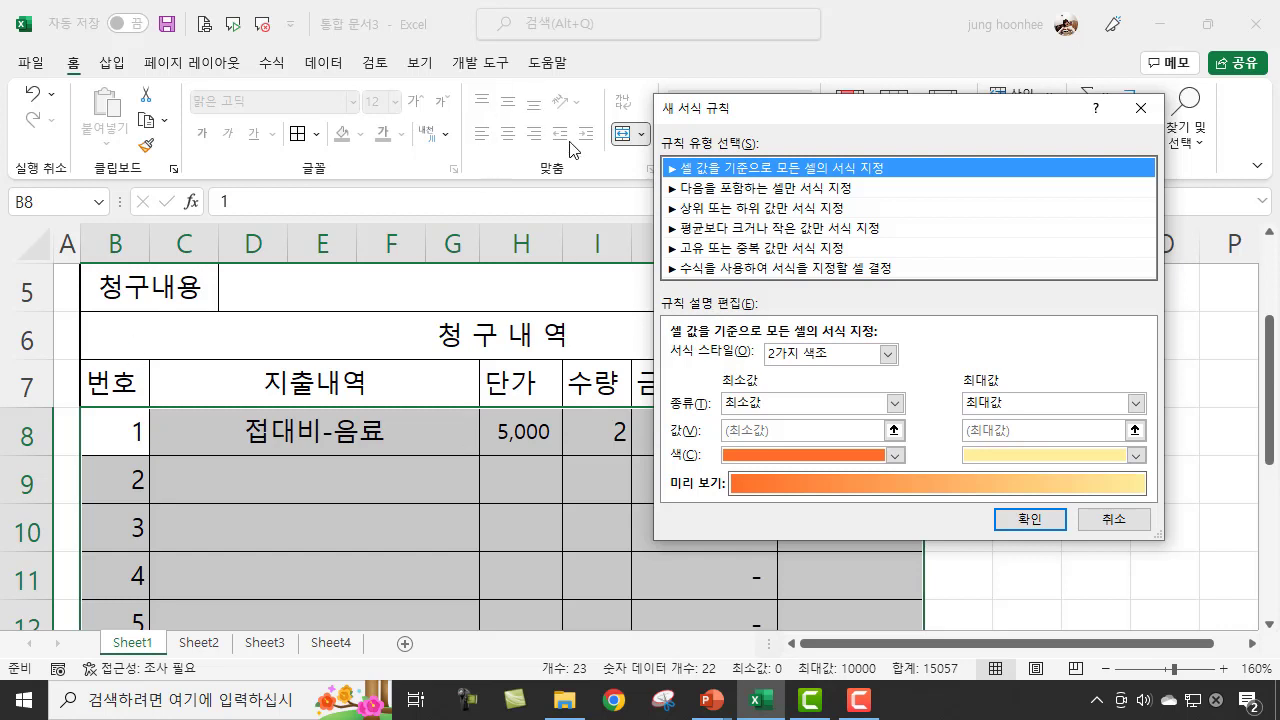
left_click_drag(744, 120, 805, 117)
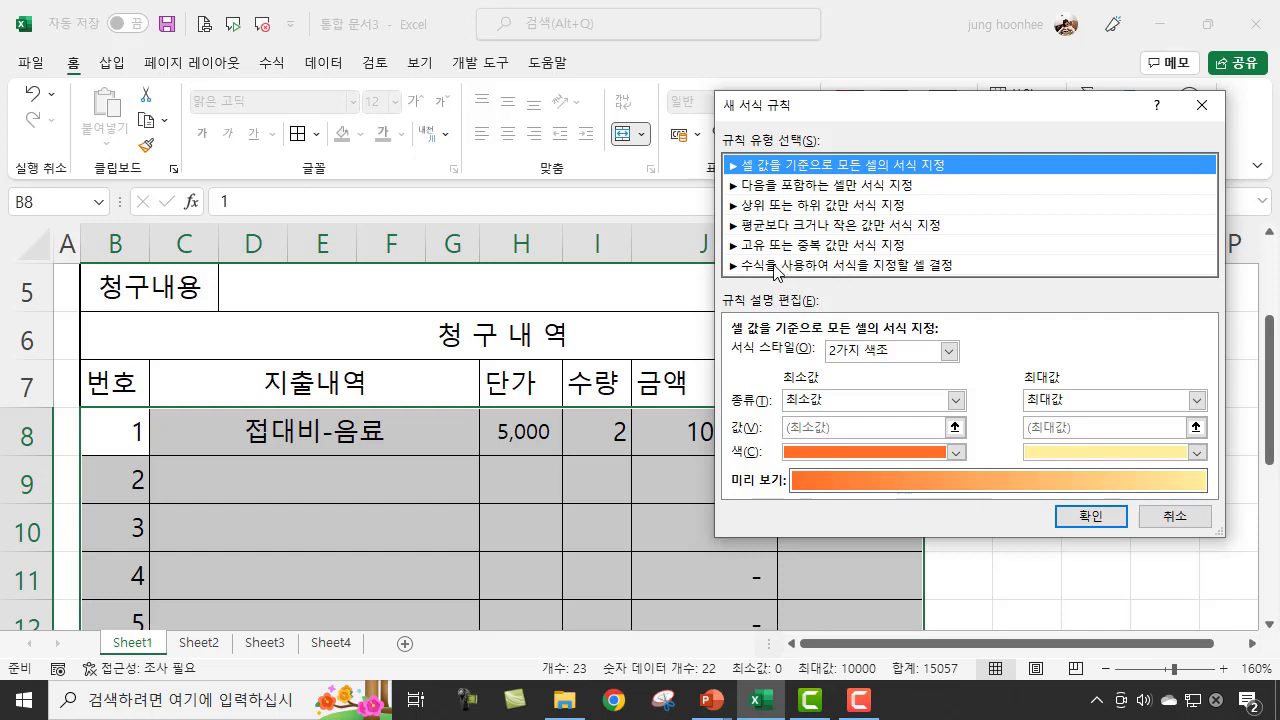
left_click(890, 269)
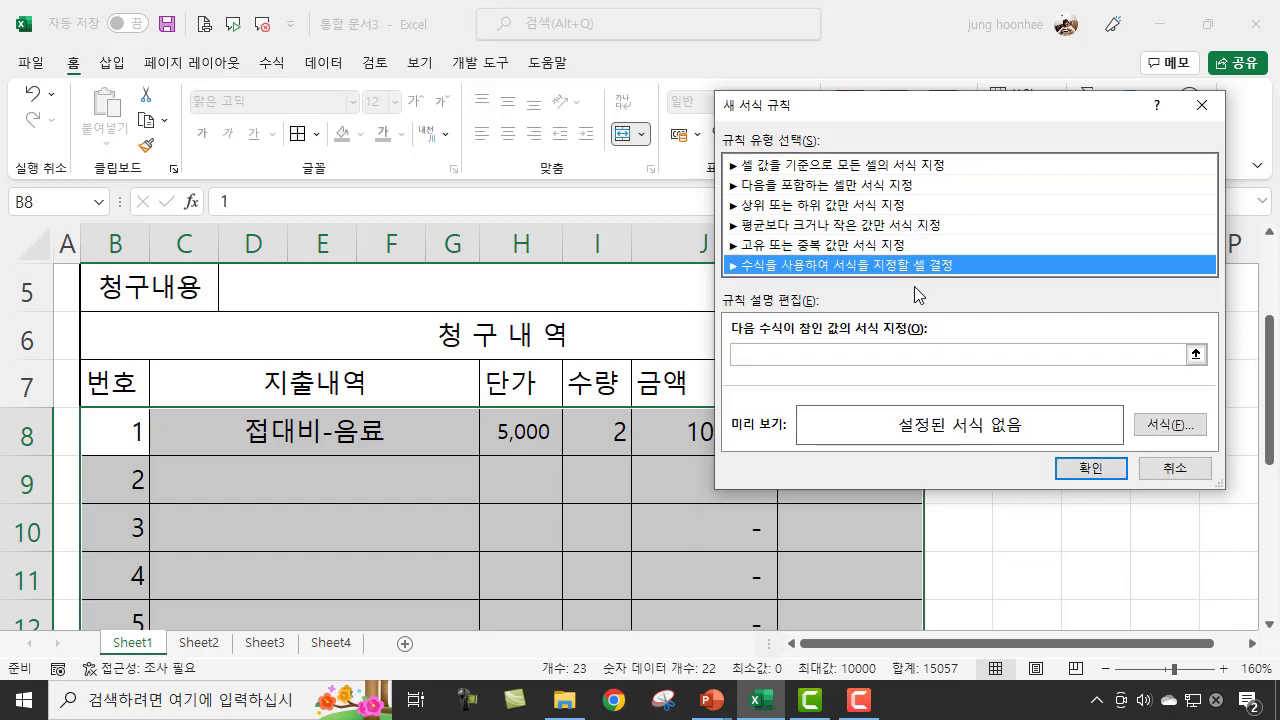
Enter the rule formula =$C8="" so it applies to rows whose 지출내역 is empty, fixing only column C
left_click(778, 355)
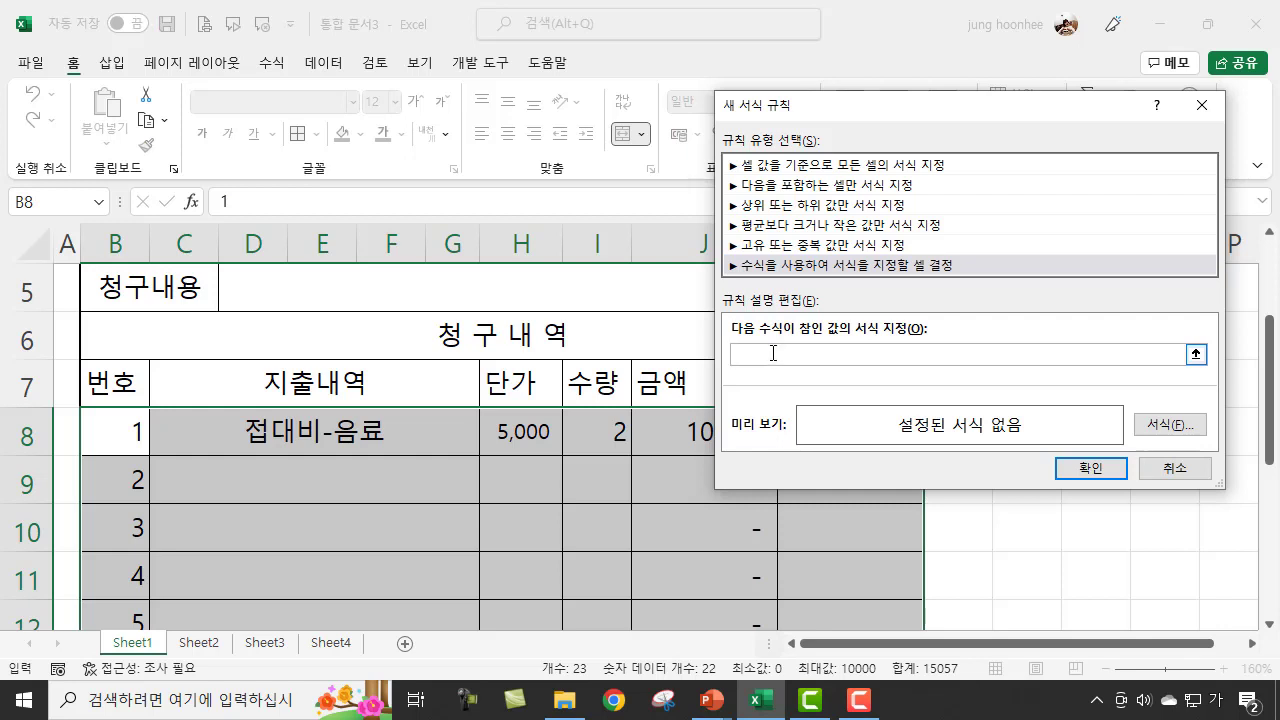
type("=")
left_click(265, 433)
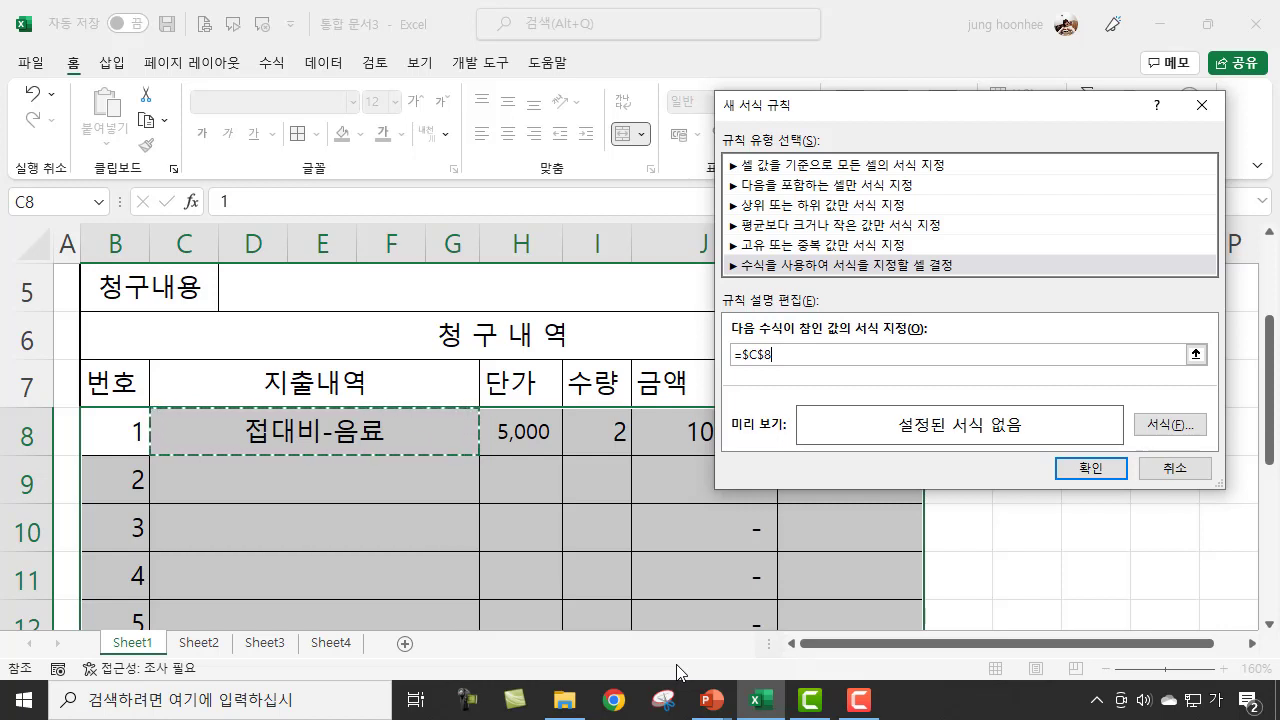
key("F4")
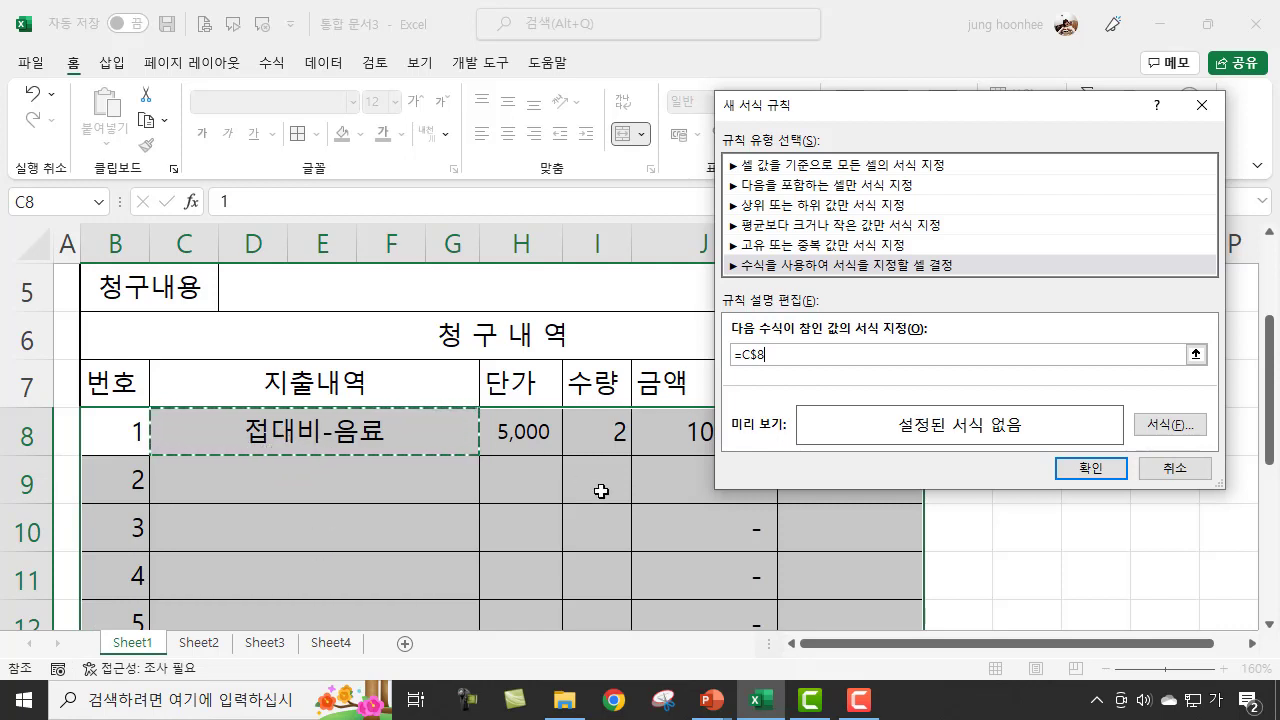
key("F4")
type("=")
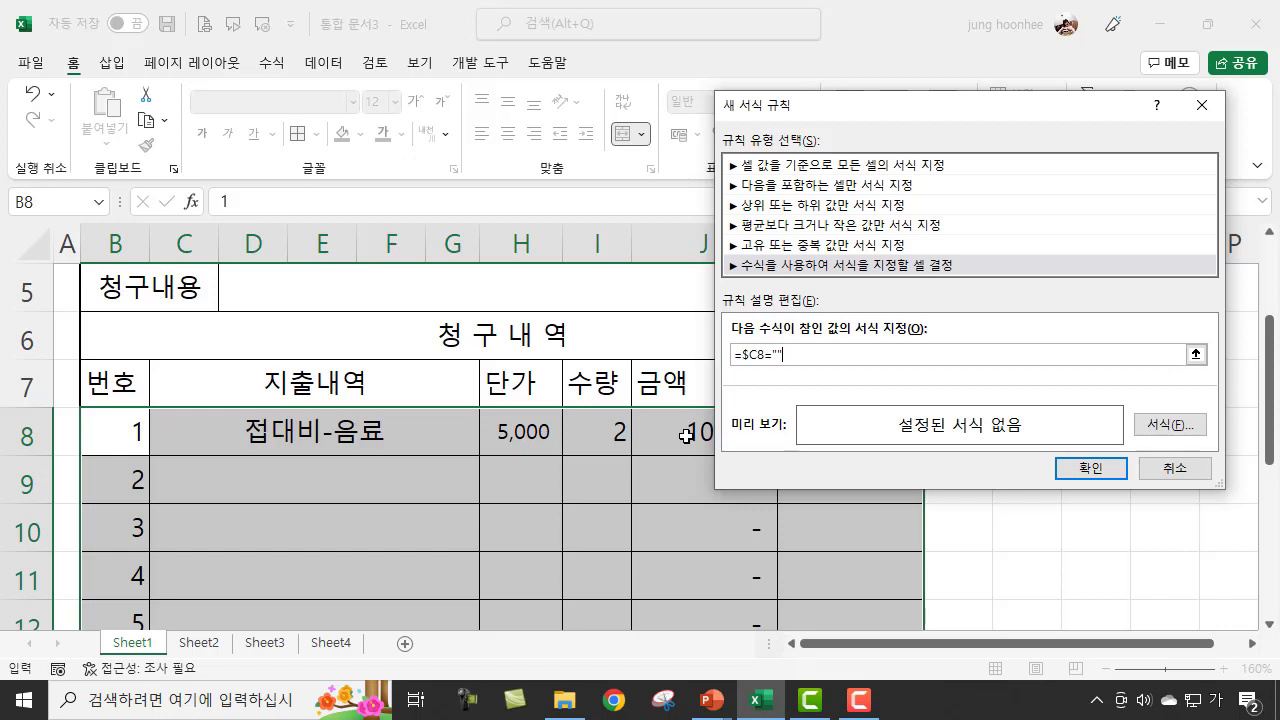
Set the rule's format to a white font colour and apply the rule to the item rows
left_click(1177, 430)
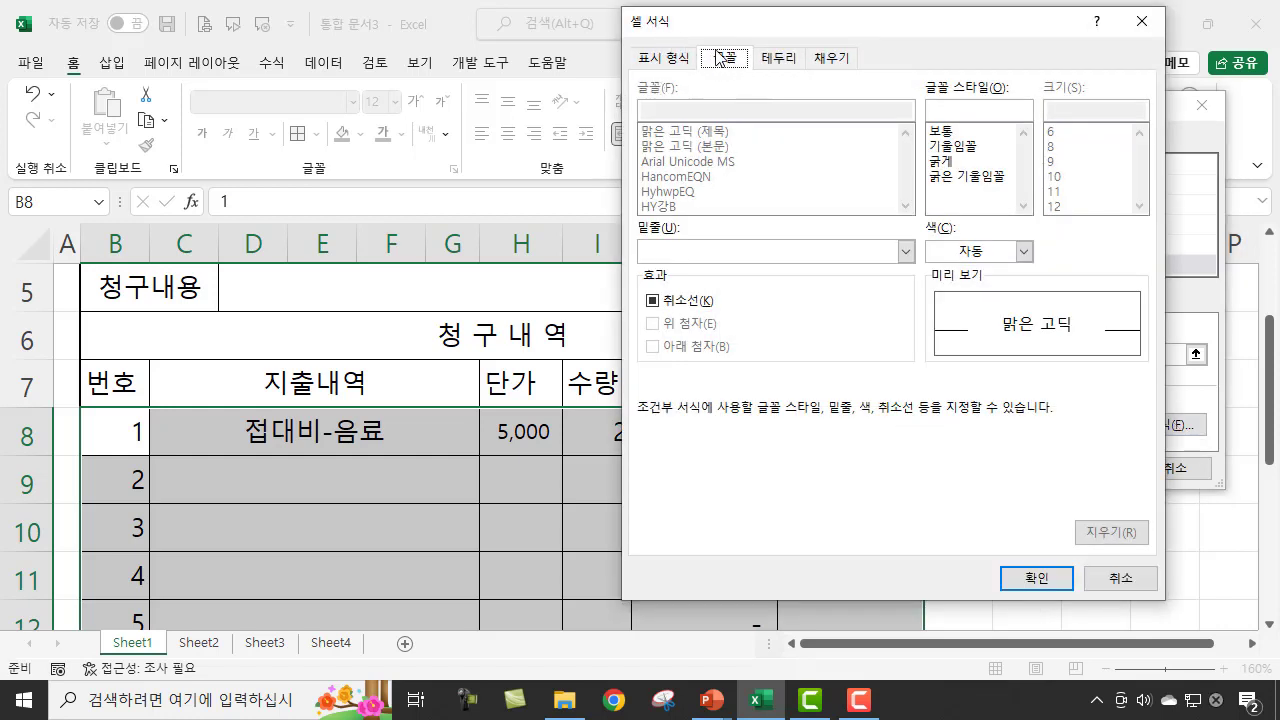
left_click(1025, 253)
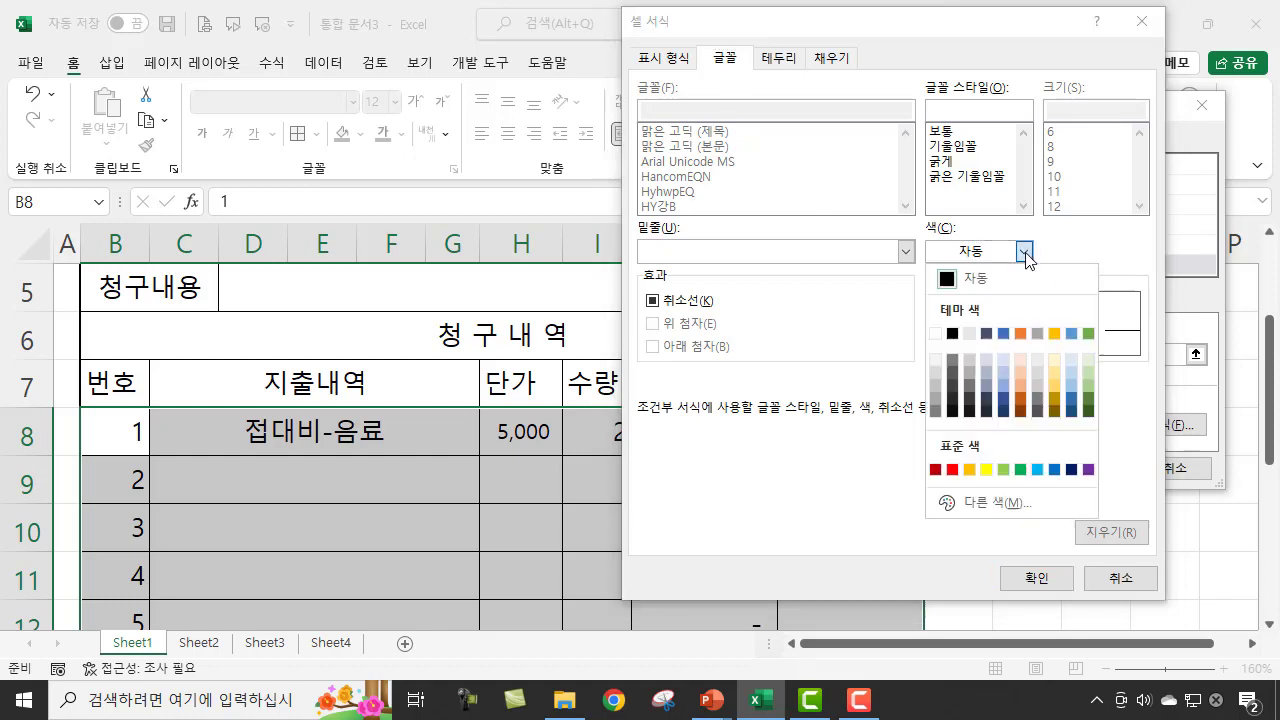
left_click(938, 340)
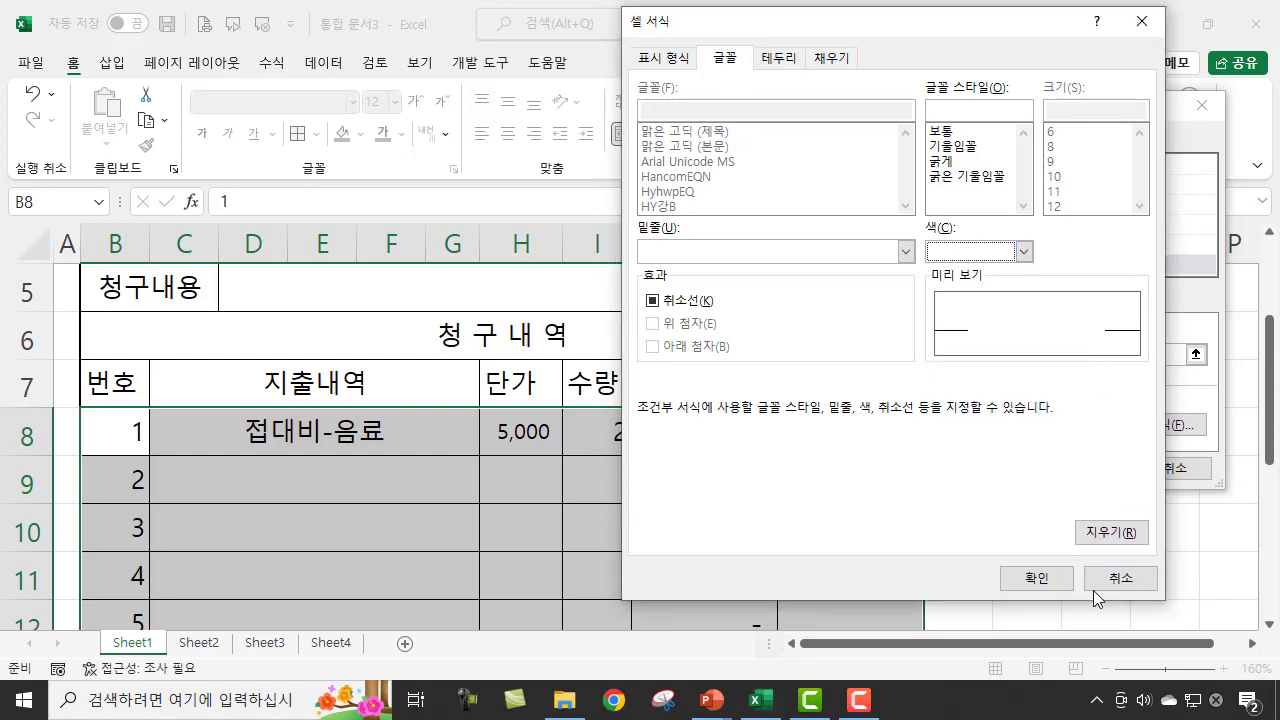
left_click(1046, 592)
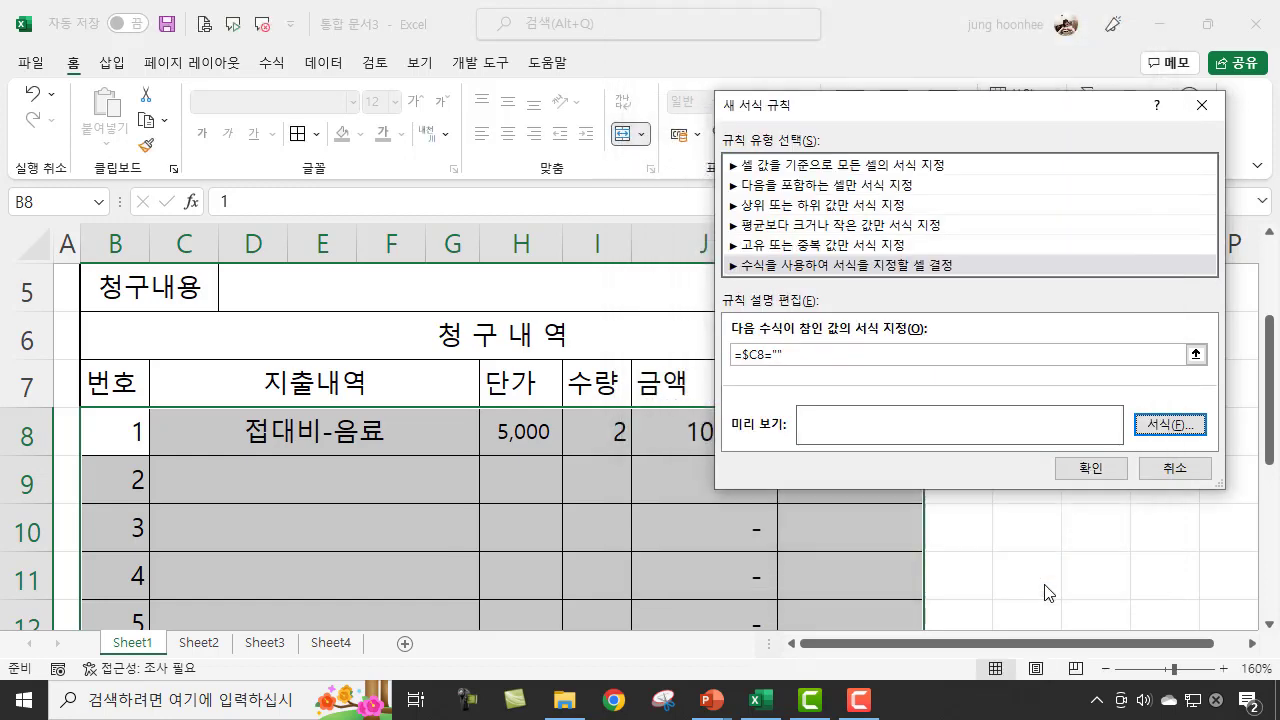
left_click(1088, 474)
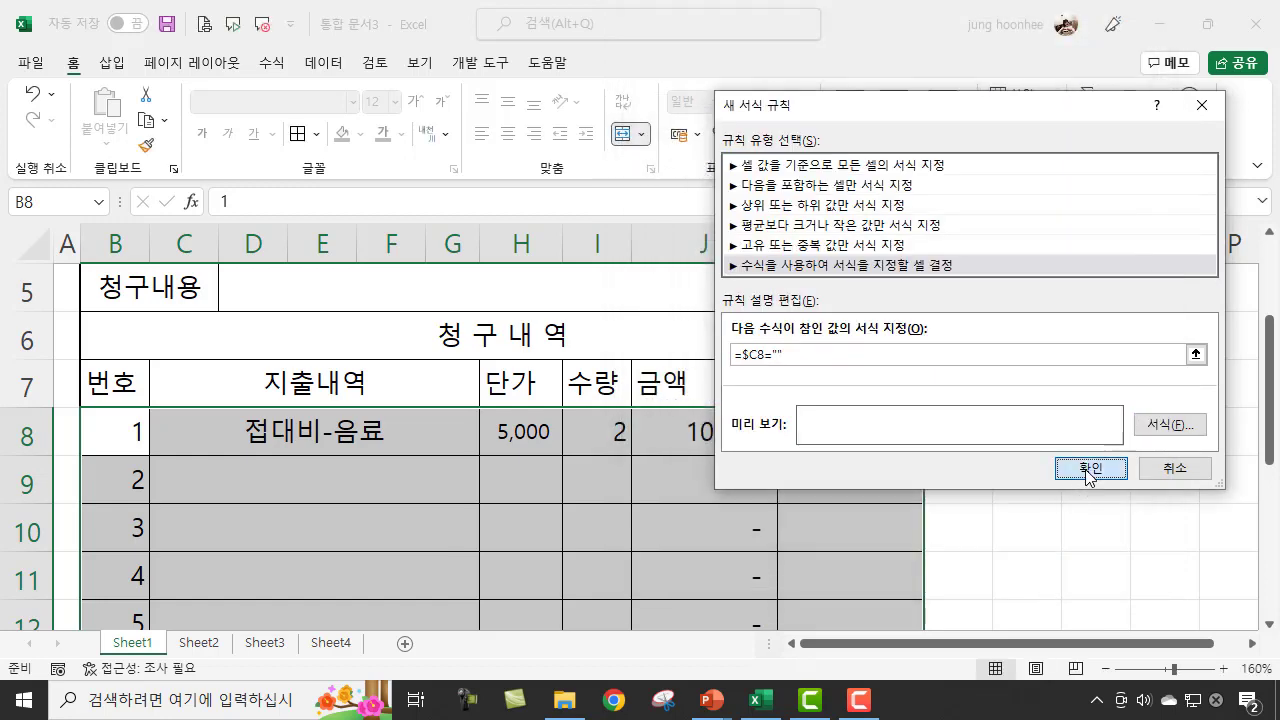
left_click(1085, 468)
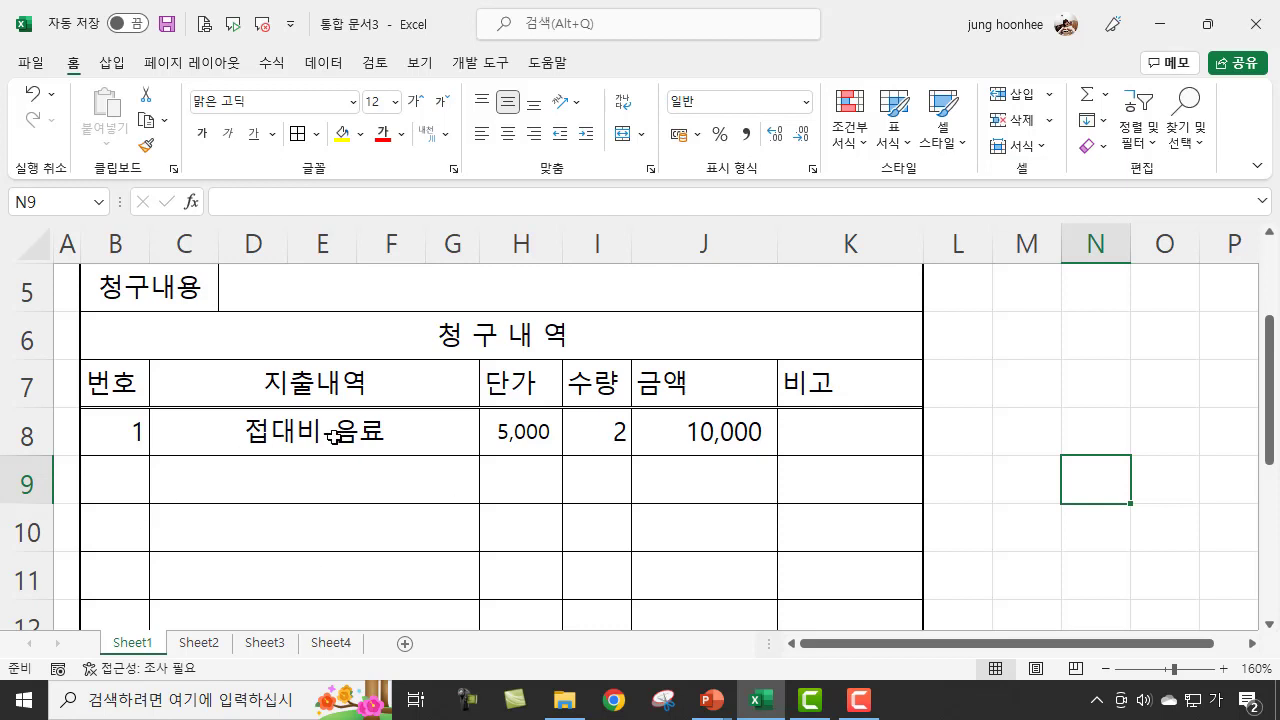
Clear item 1's 지출내역 in C8 to test the rule, and check the item rows down to row 17
left_click(268, 427)
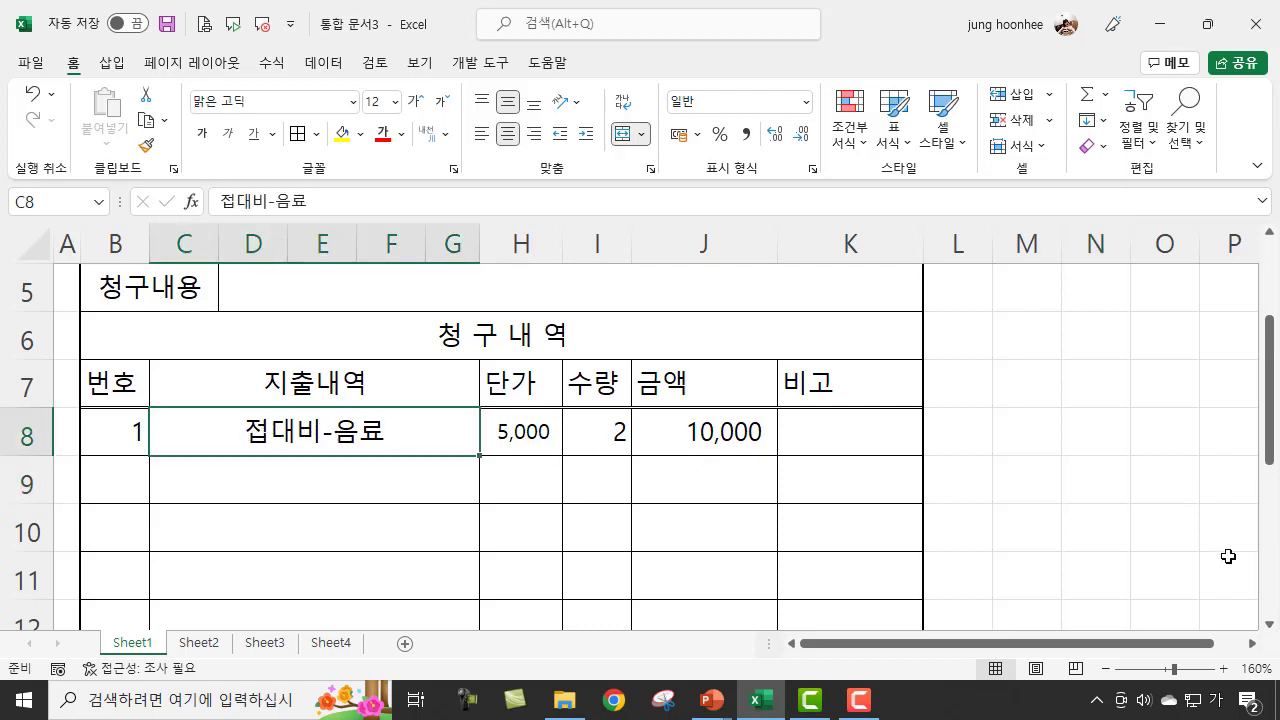
key("Delete")
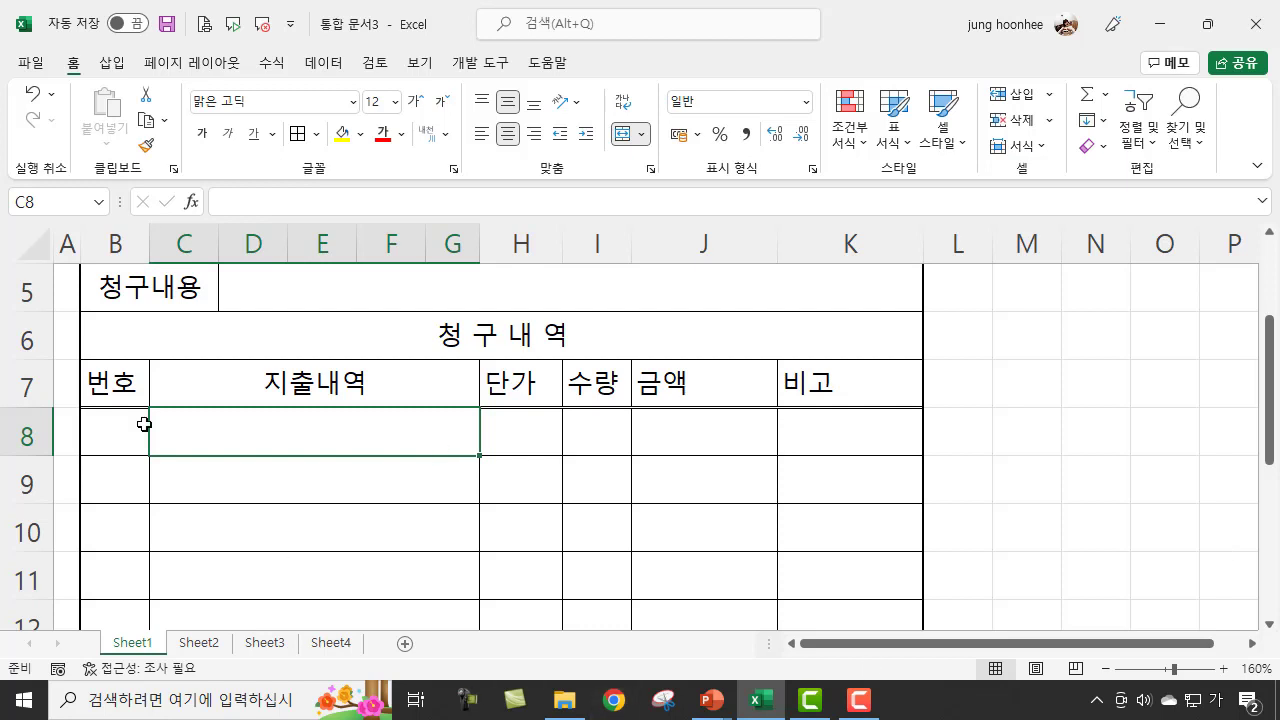
scroll(115, 464, "down", 3)
scroll(115, 464, "up", 3)
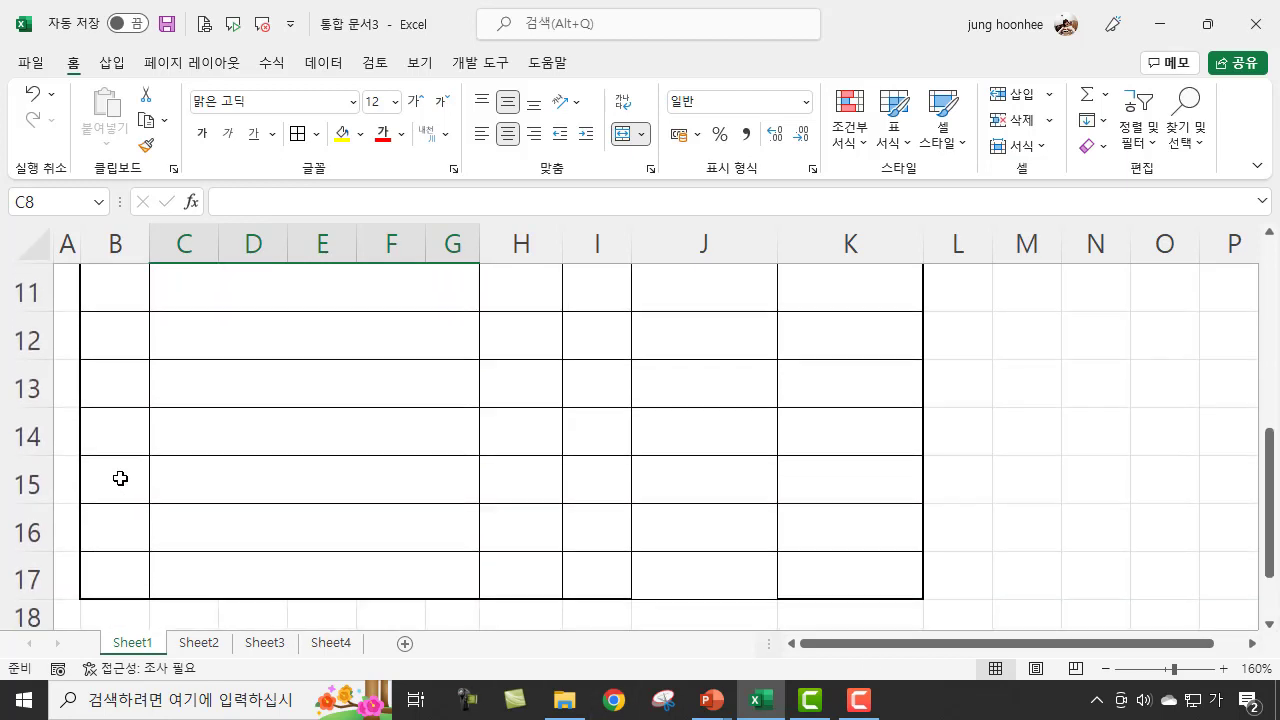
scroll(117, 537, "down", 3)
scroll(117, 523, "up", 4)
scroll(120, 525, "down", 3)
scroll(123, 527, "up", 2)
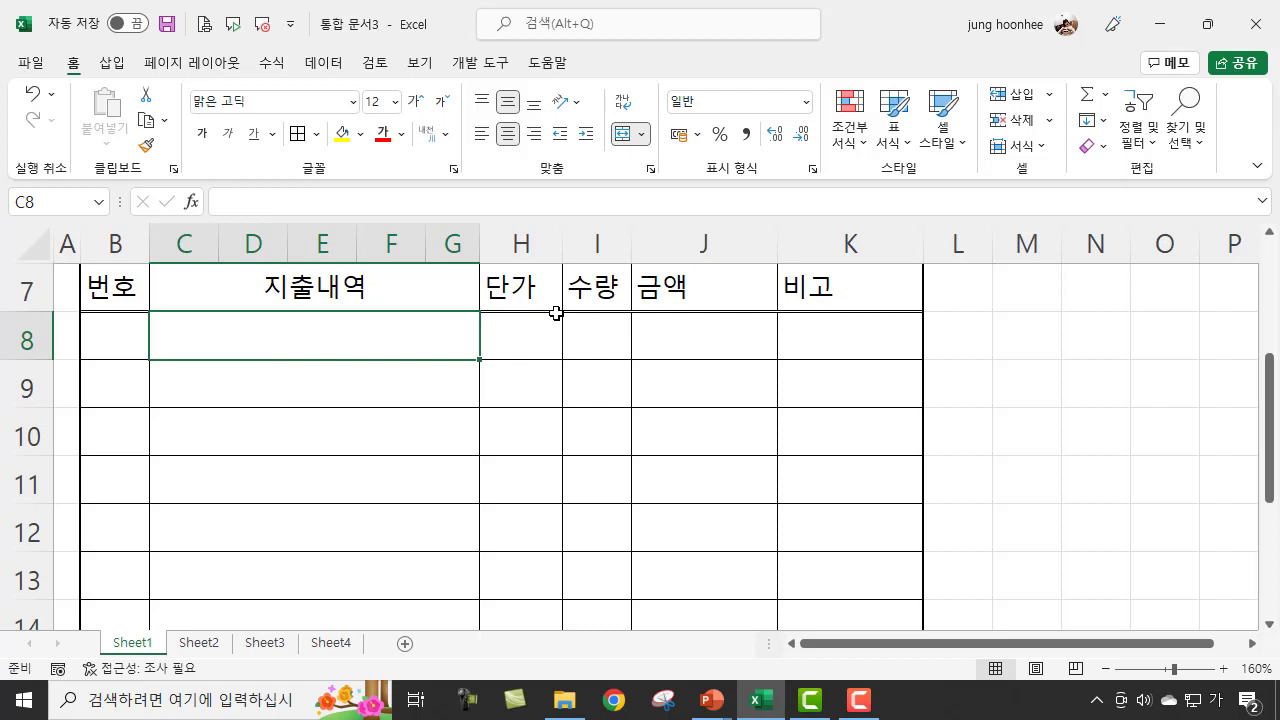
Enter 접대비-음료 as item 1's 지출내역 in C8 and check the row's 단가, 수량 and 금액 cells
type("저")
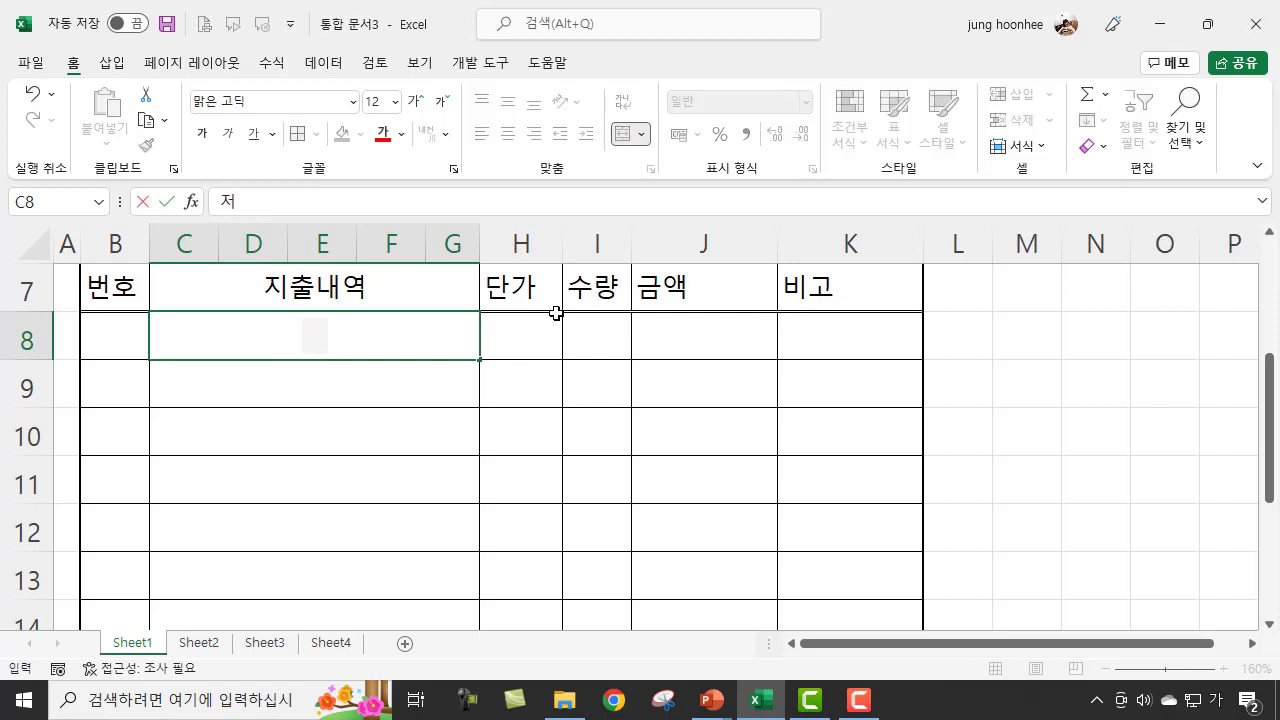
type("ㅂ대비")
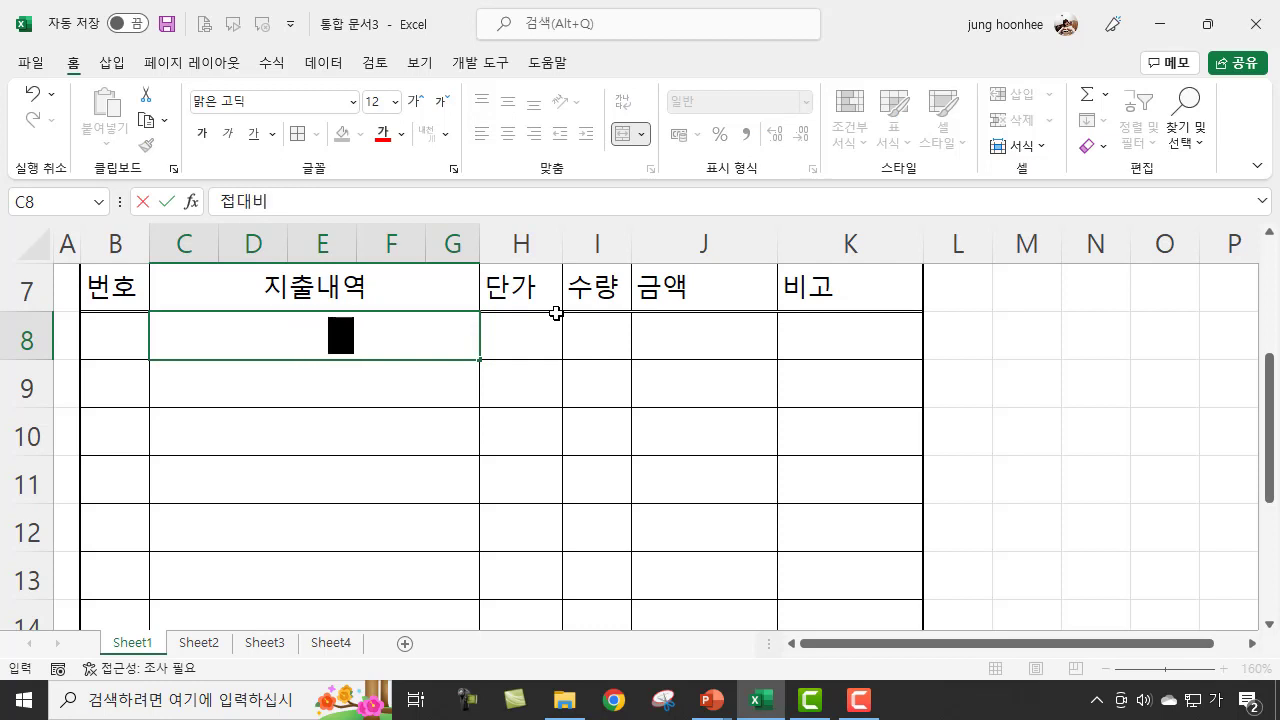
type("-")
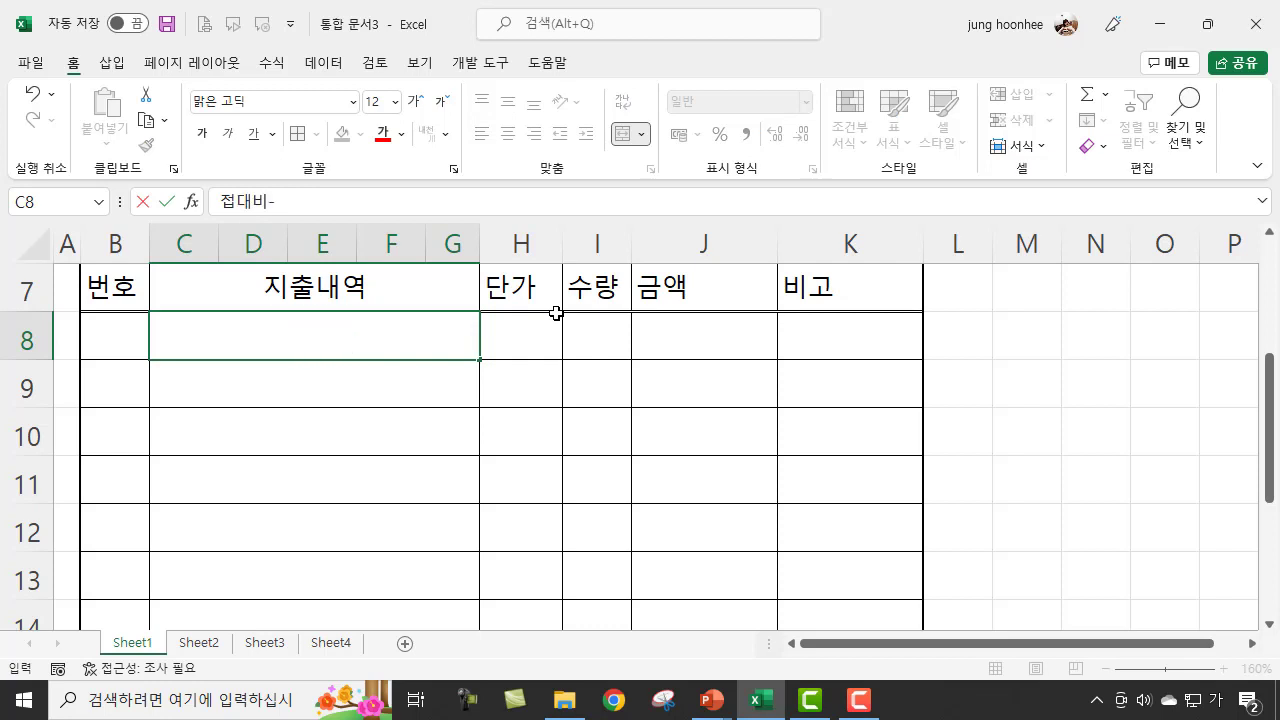
type("음료")
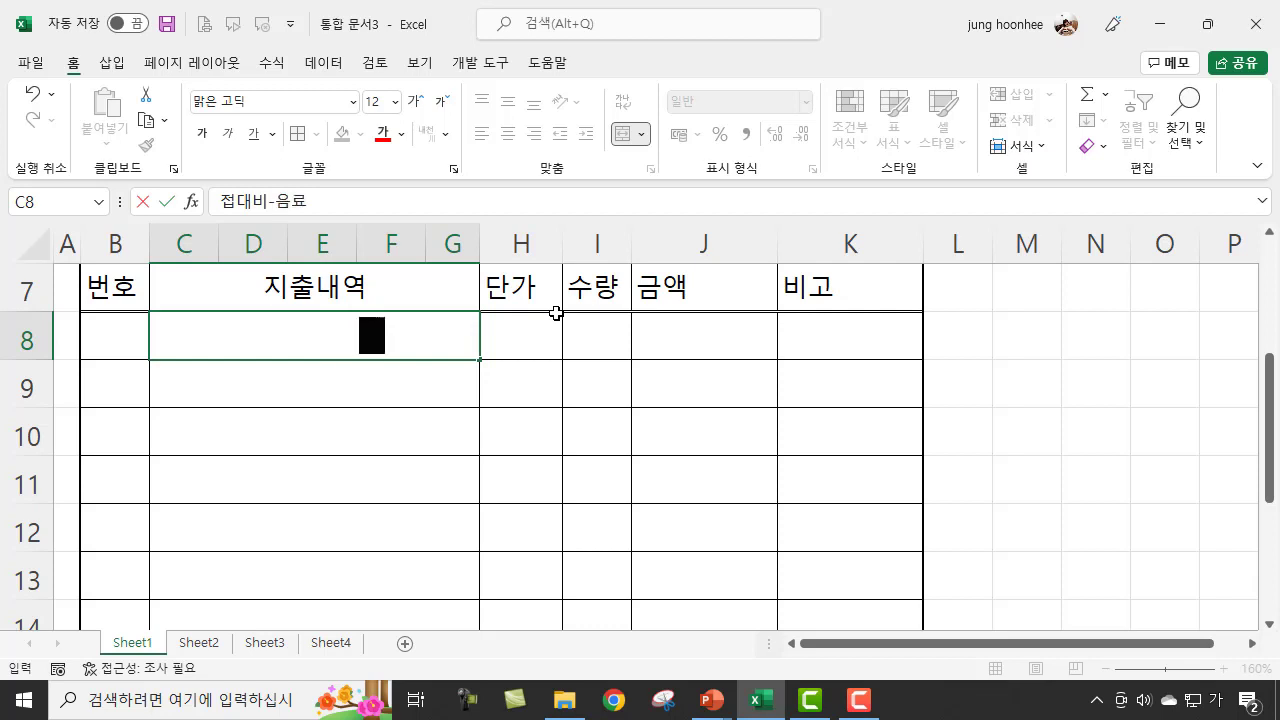
key("Return")
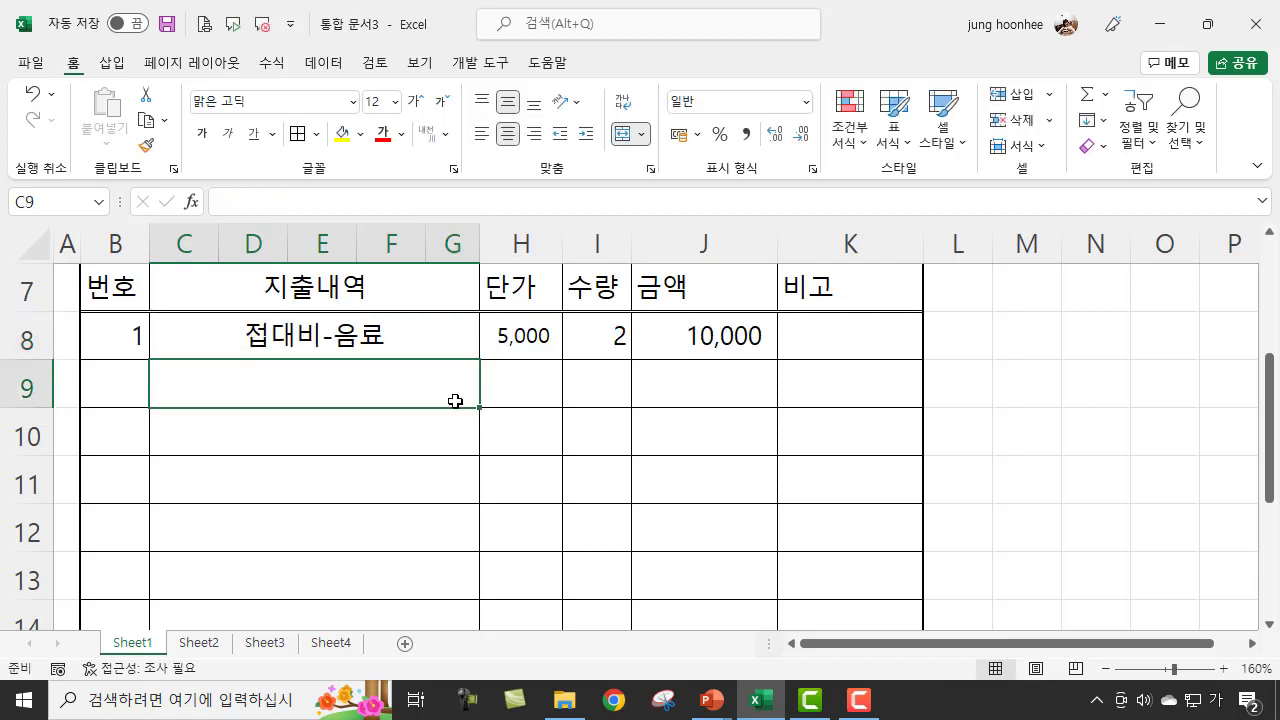
left_click(537, 337)
left_click(598, 337)
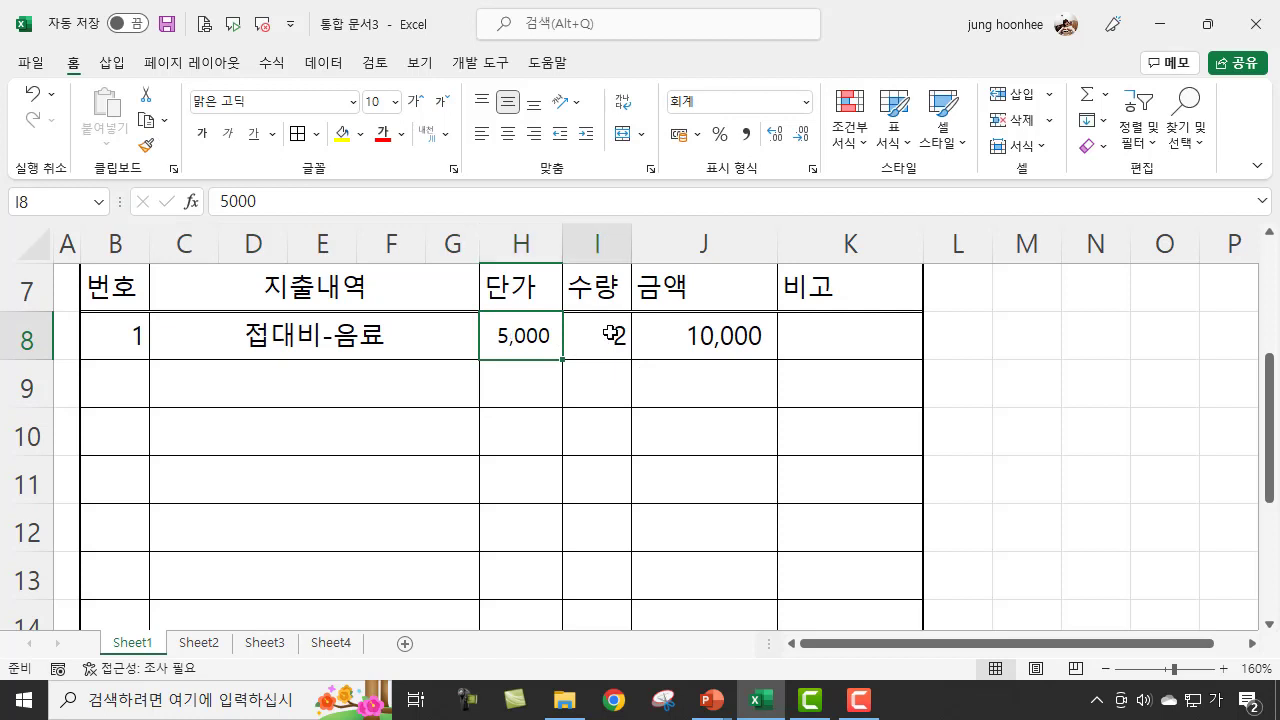
left_click(548, 337)
left_click(618, 337)
left_click(660, 337)
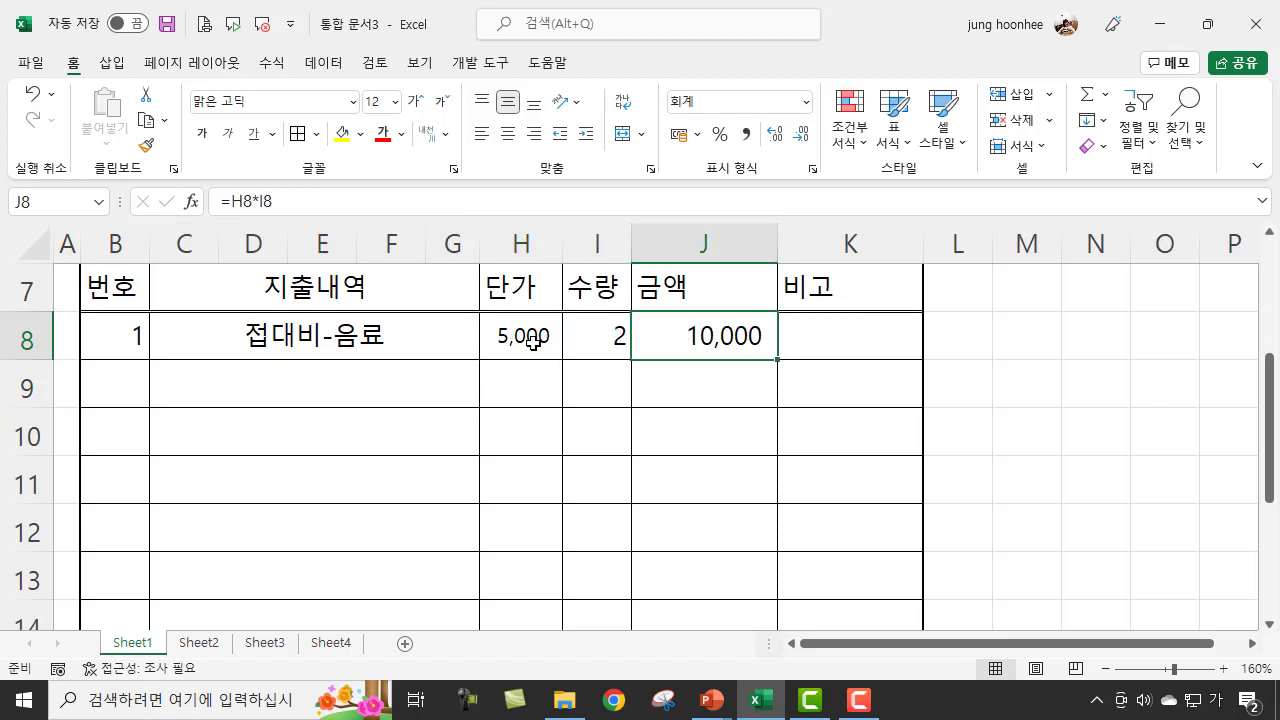
Enter 교통비 as item 2's 지출내역 in C9
left_click(313, 393)
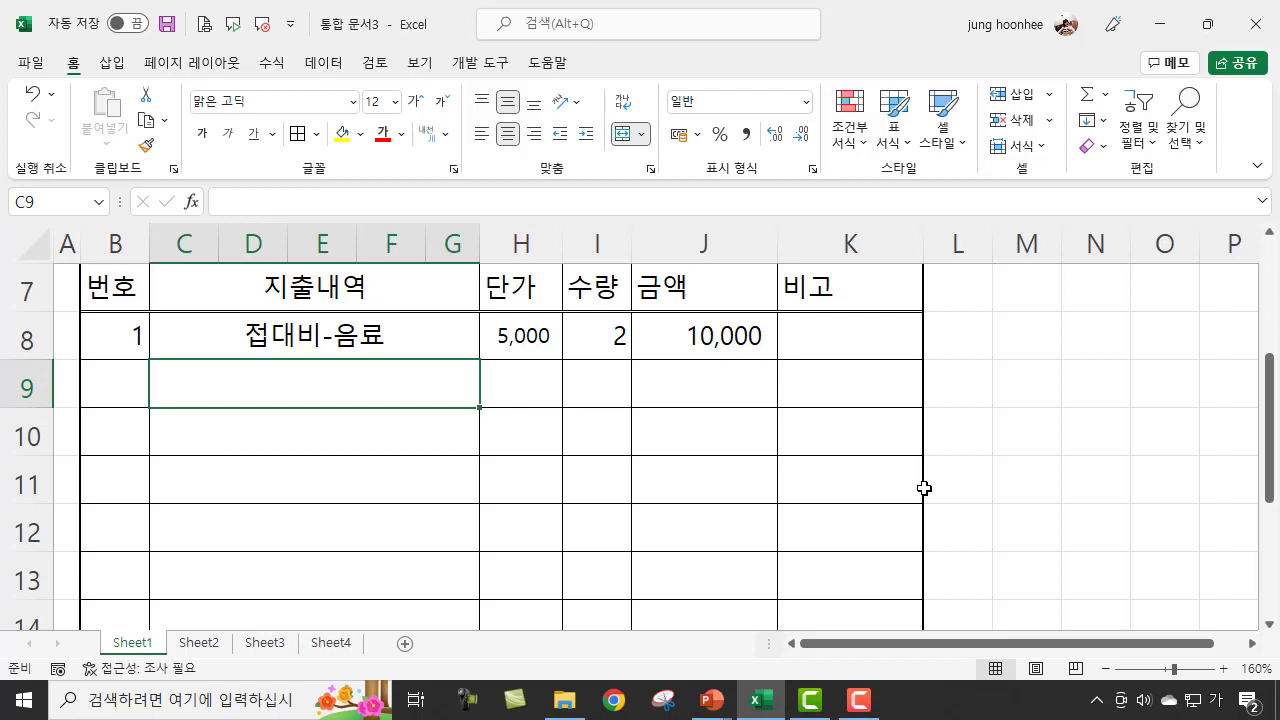
type("교")
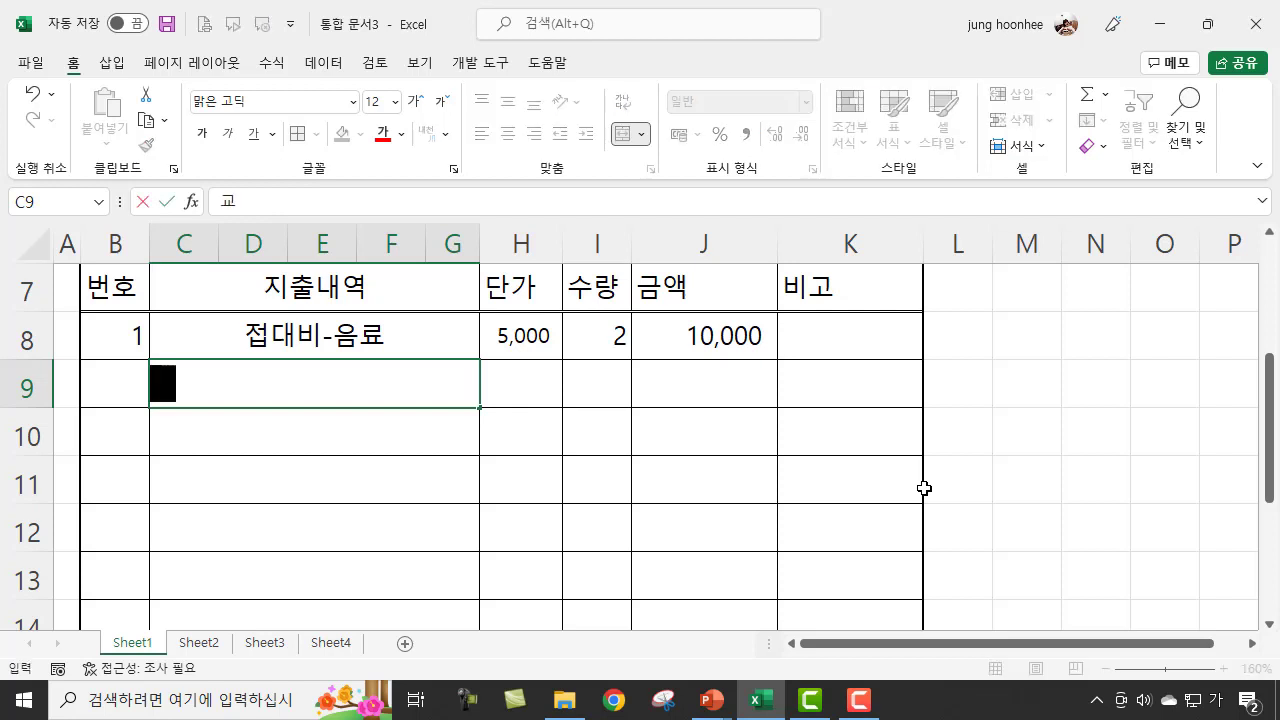
type("초통비")
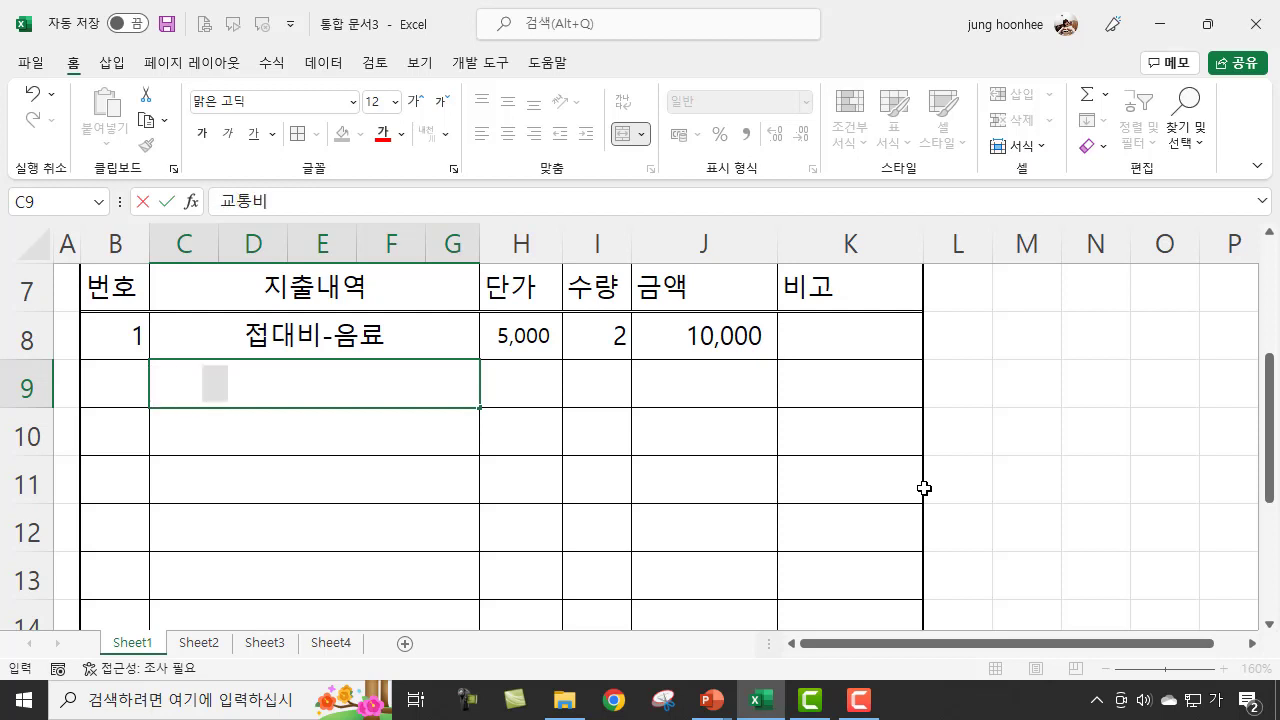
key("Return")
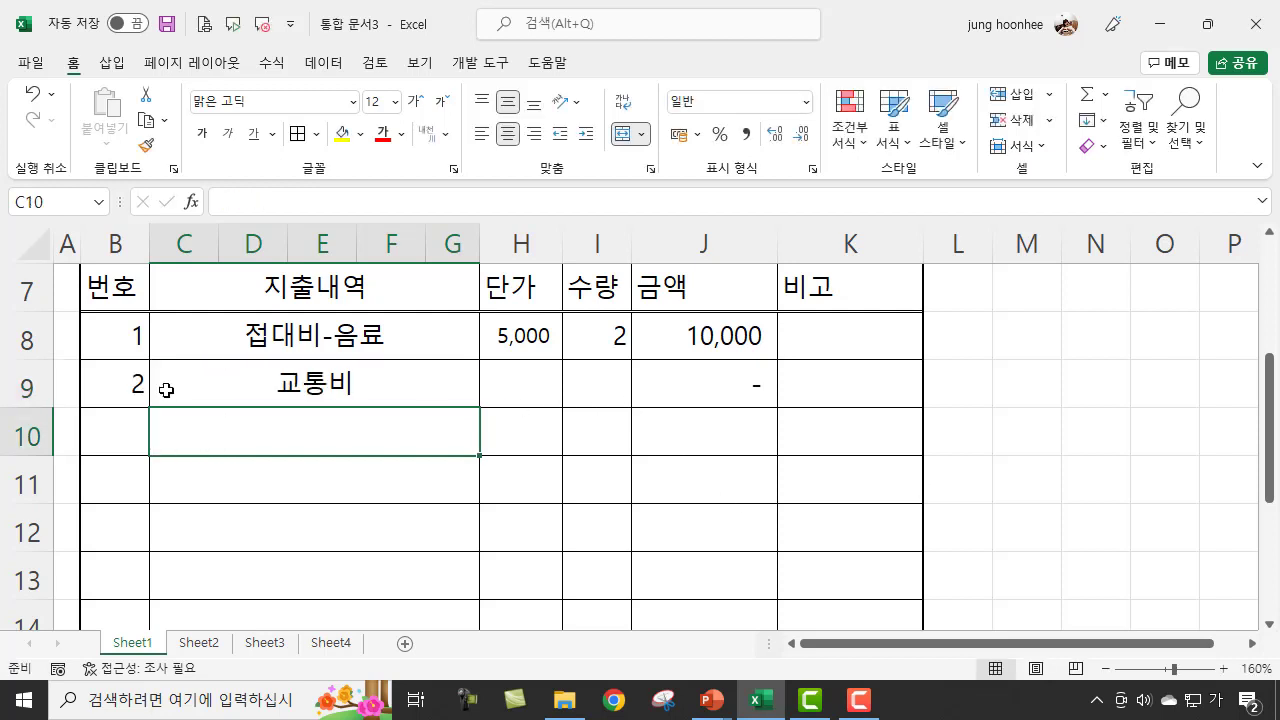
Set item 2's 단가 in H9 to 15000 and its 수량 in I9 to 1
left_click(530, 387)
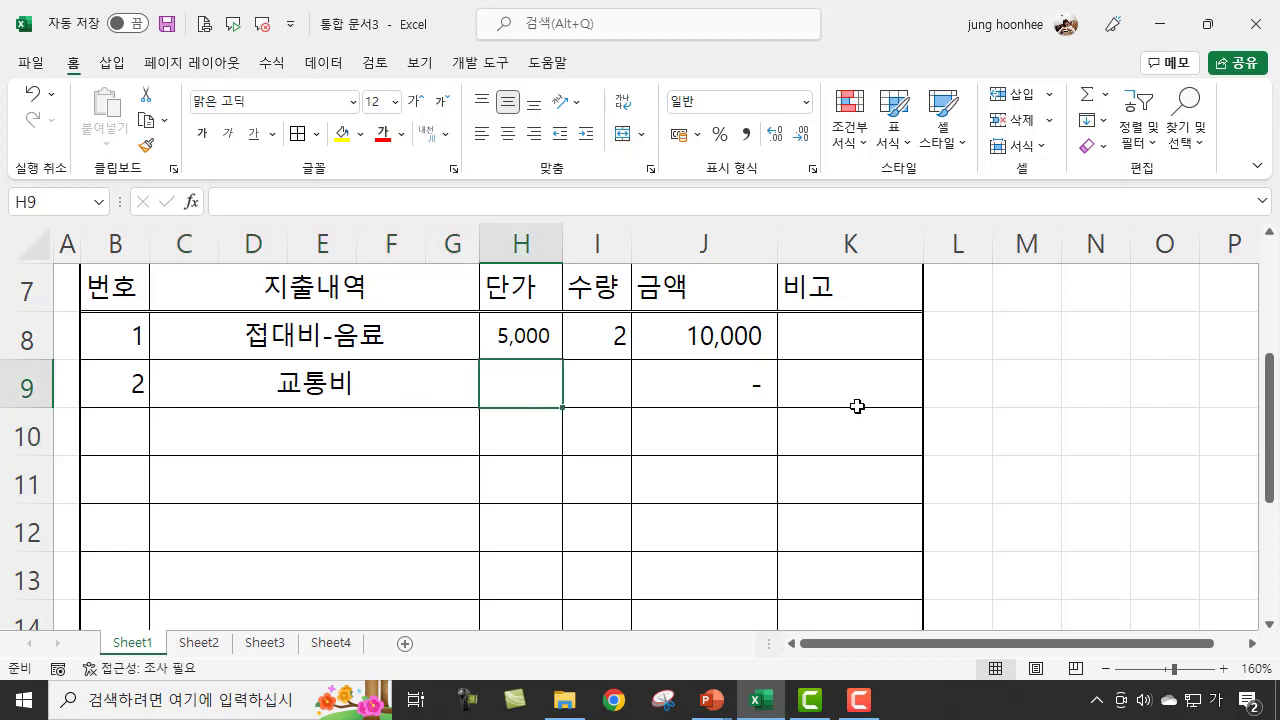
type("15000")
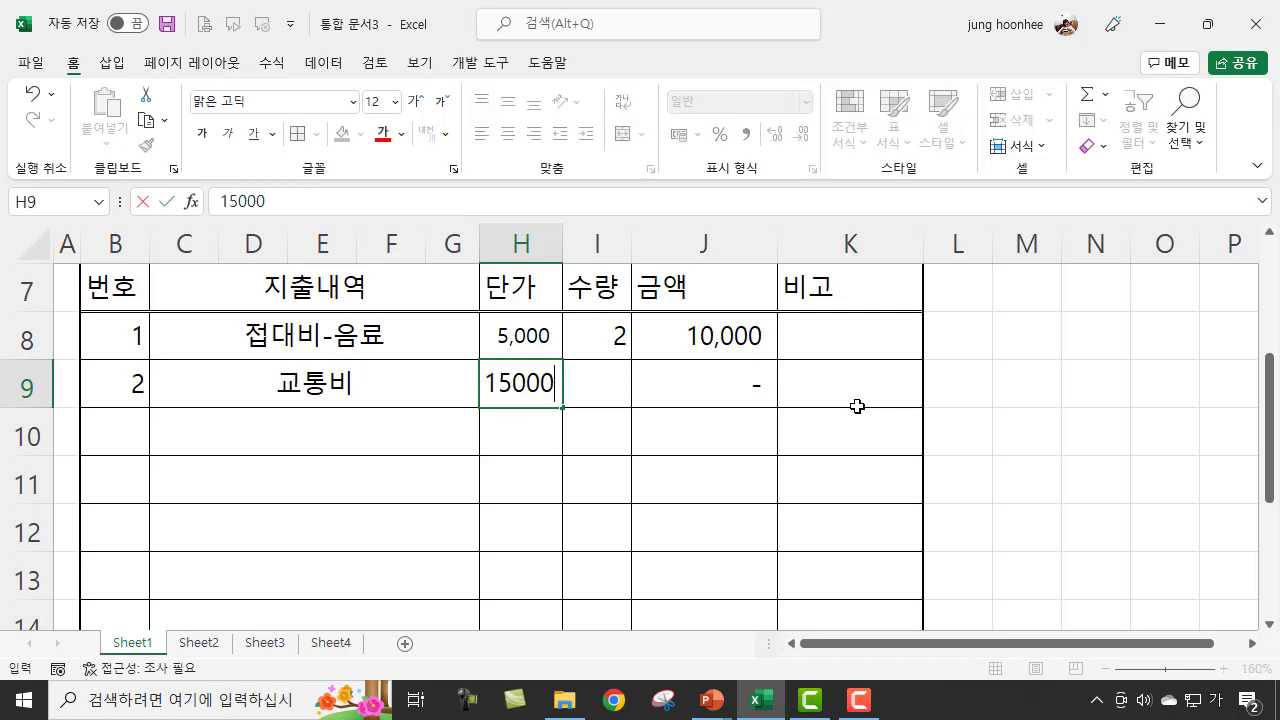
key("Tab")
key("Down")
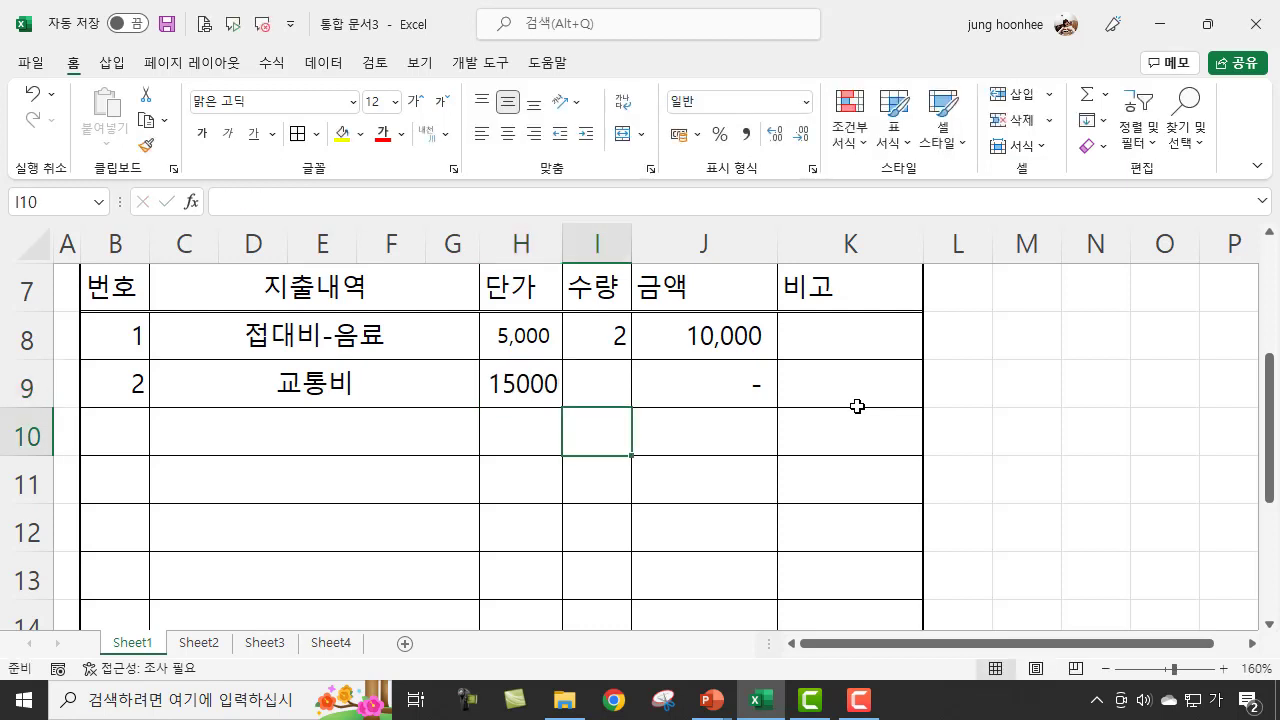
key("Up")
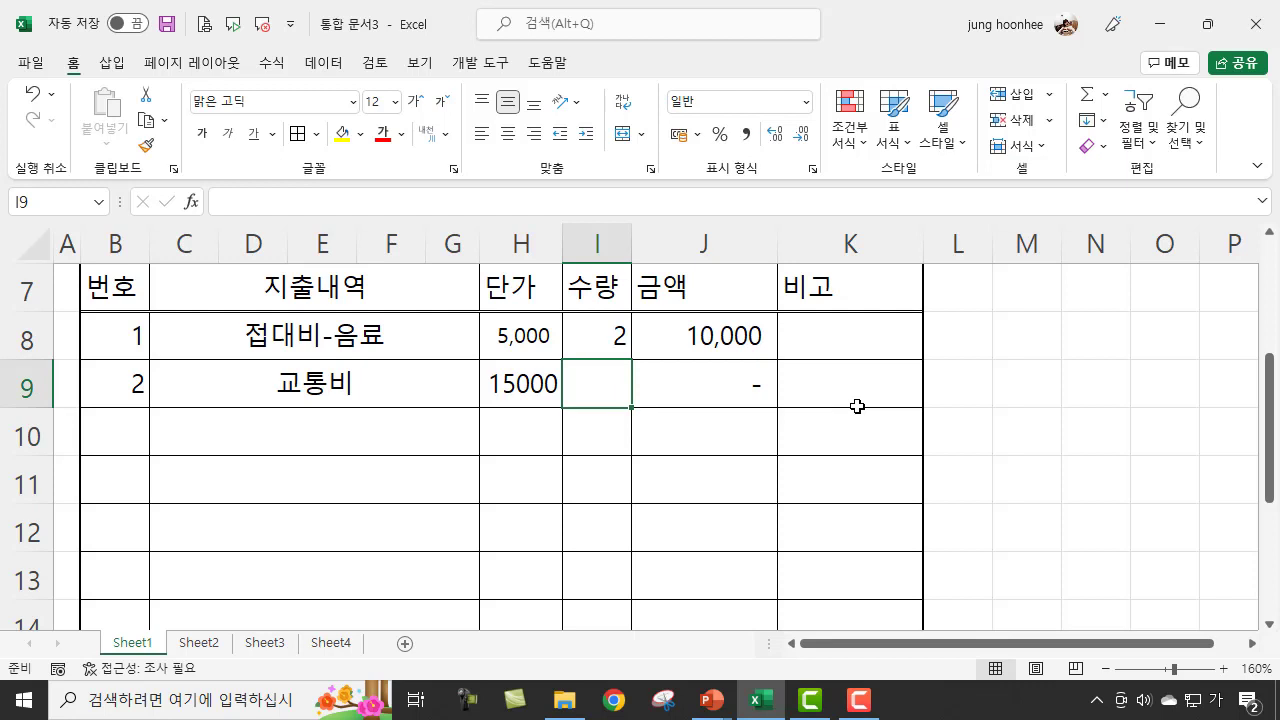
type("1")
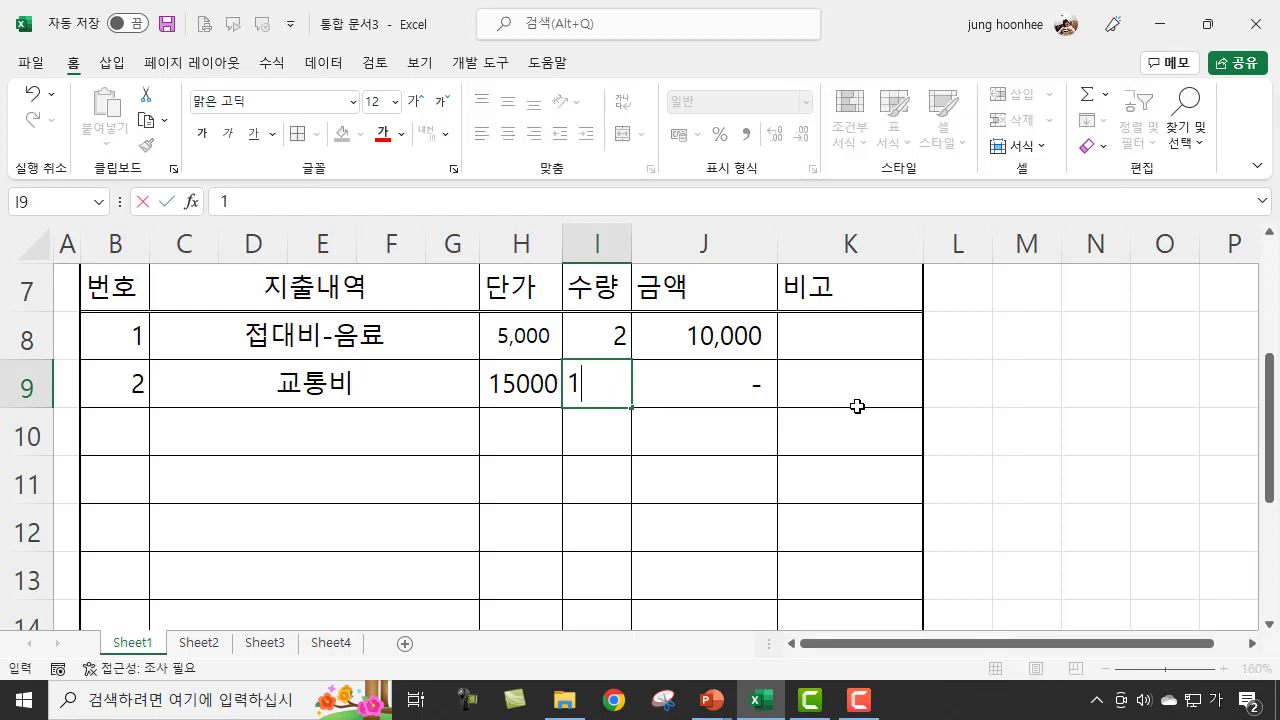
key("Return")
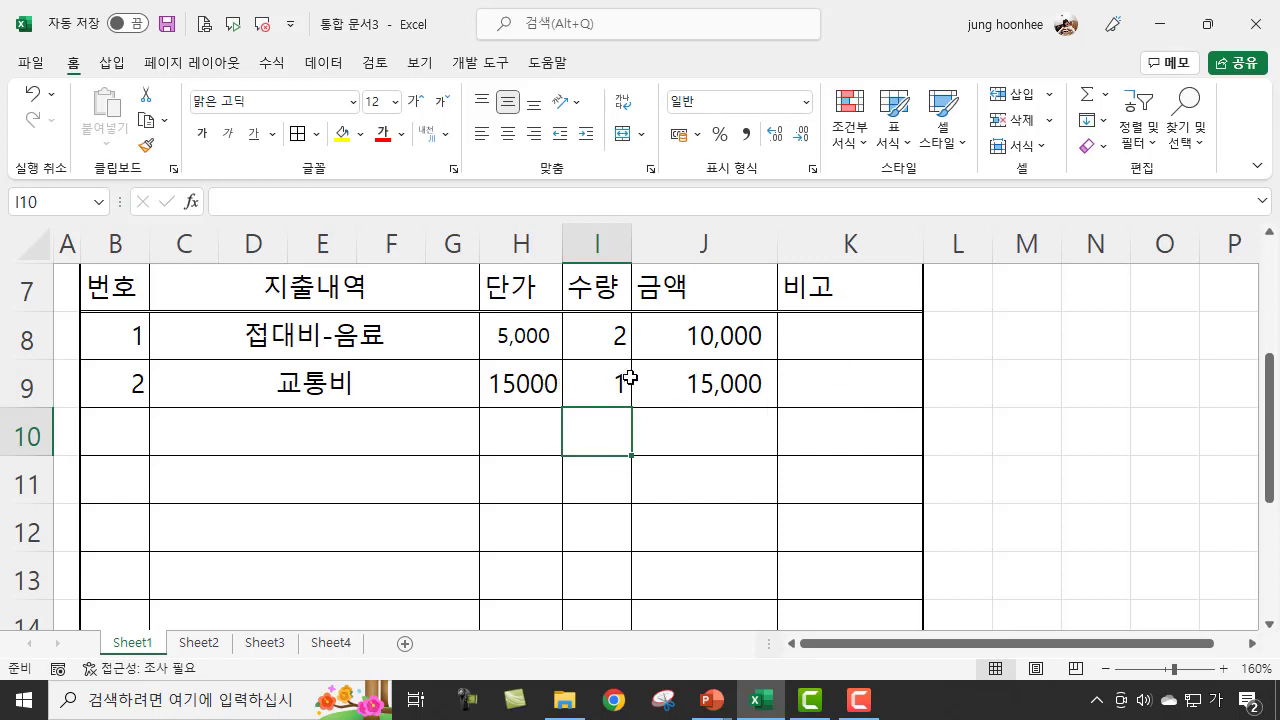
Copy the number format of item 1's 단가 in H8 to the 단가 cells below it, starting at H9
left_click(533, 389)
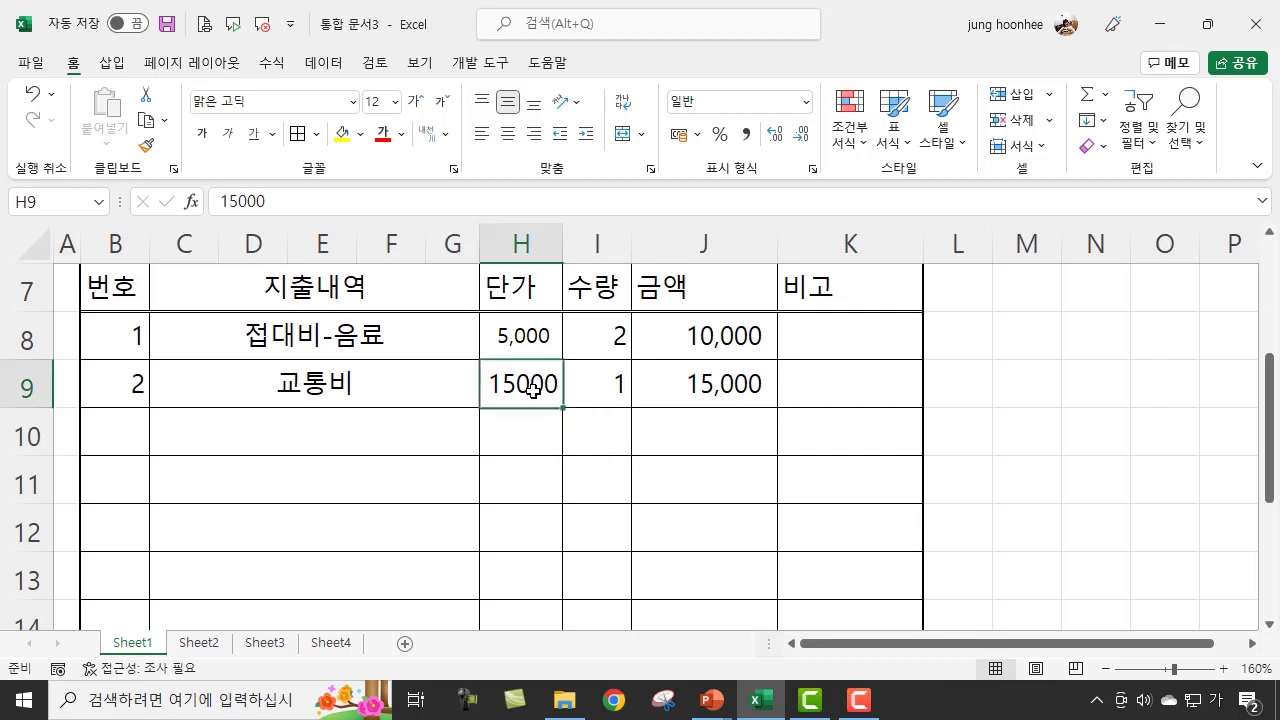
left_click(527, 334)
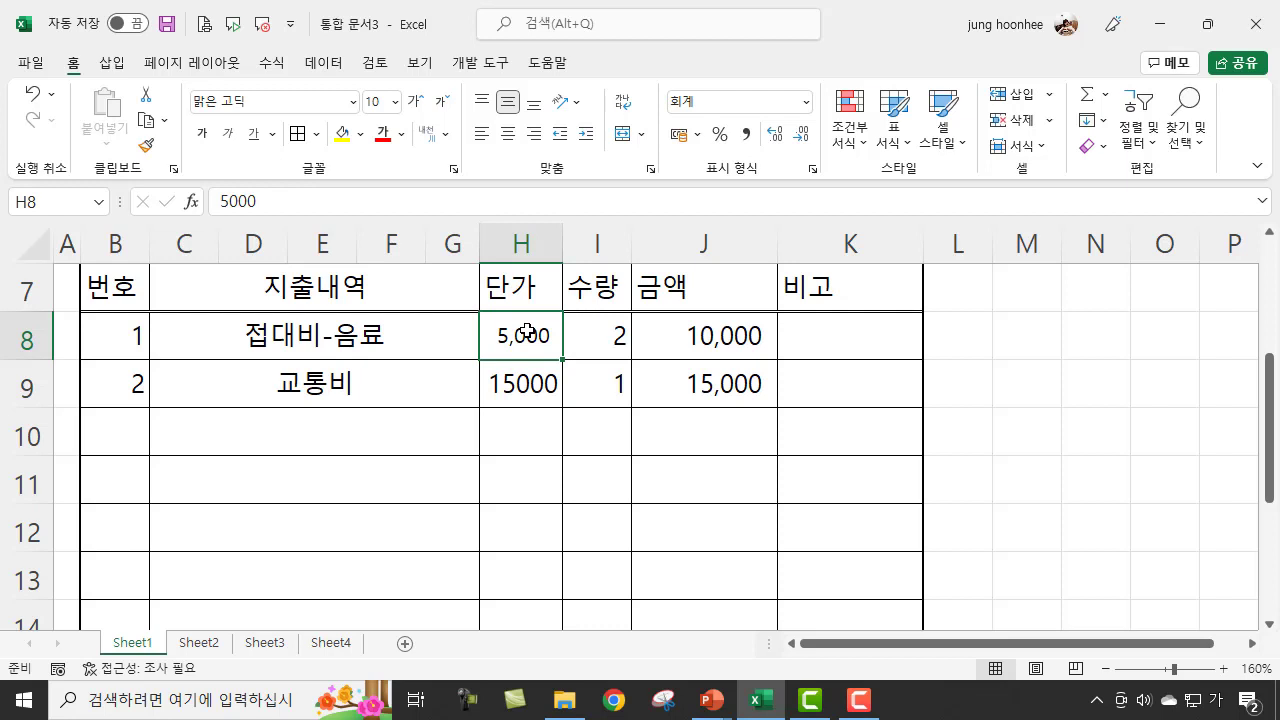
left_click(148, 152)
mouse_move(522, 385)
left_mouse_down()
mouse_move(514, 631)
mouse_move(518, 527)
mouse_move(543, 509)
left_mouse_up()
scroll(543, 509, "up", 2)
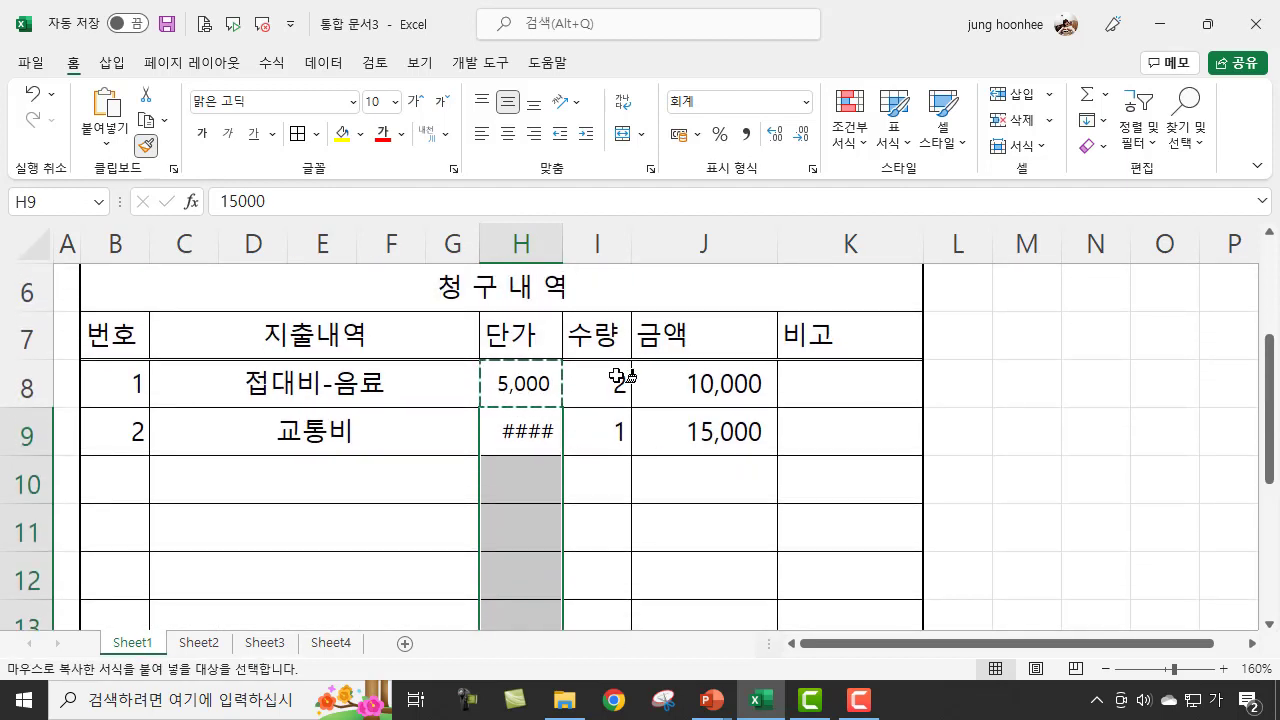
key("Escape")
Widen column H slightly so that item 2's 단가 fits in its cell
left_click(543, 430)
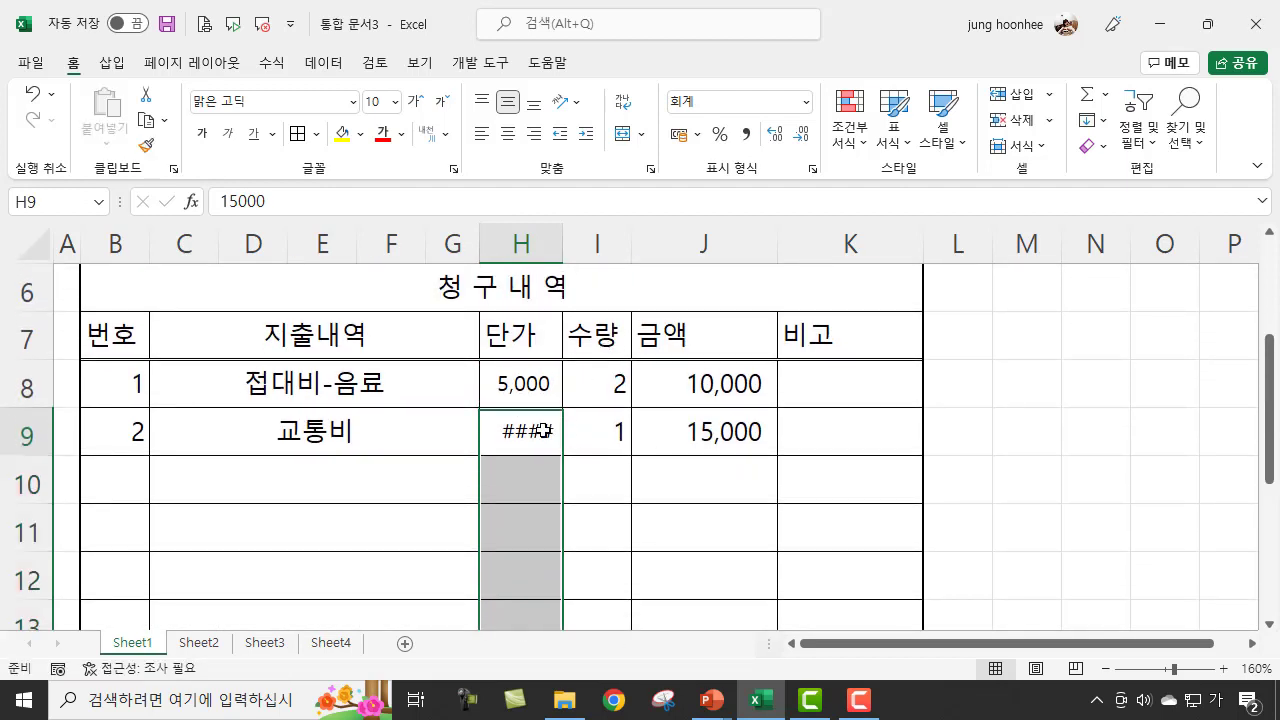
left_click_drag(564, 240, 574, 240)
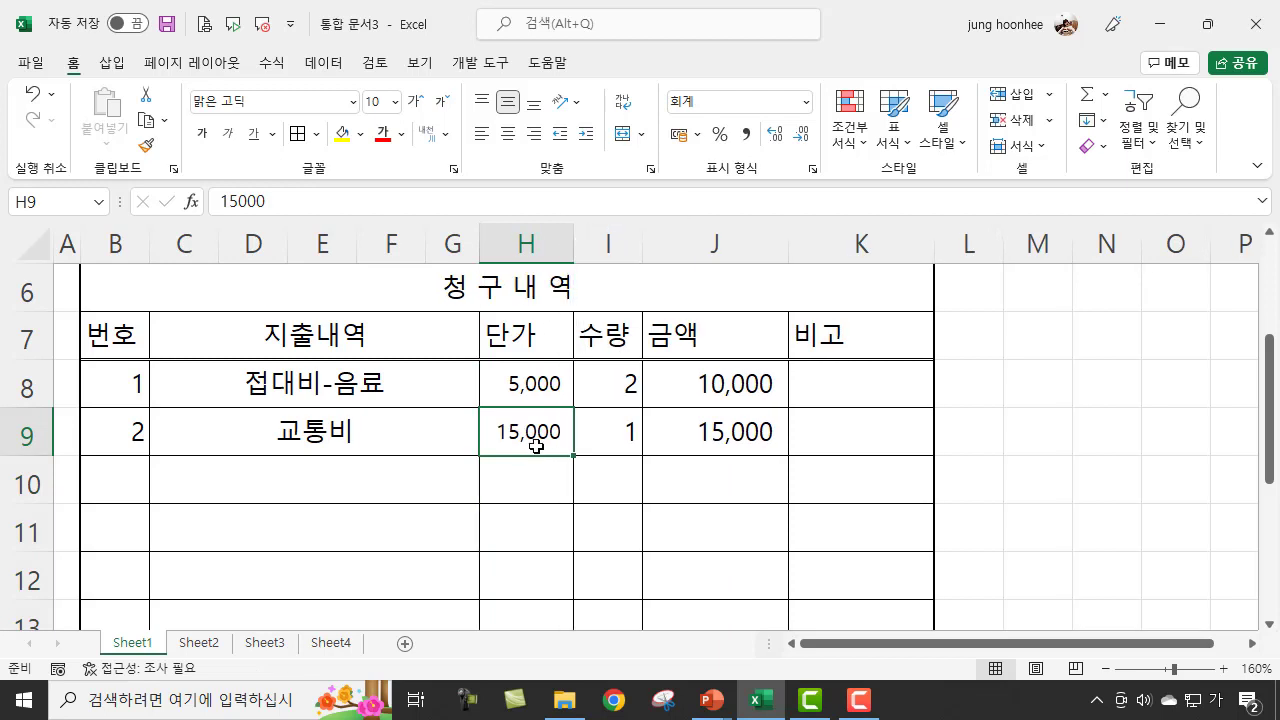
left_click(1066, 461)
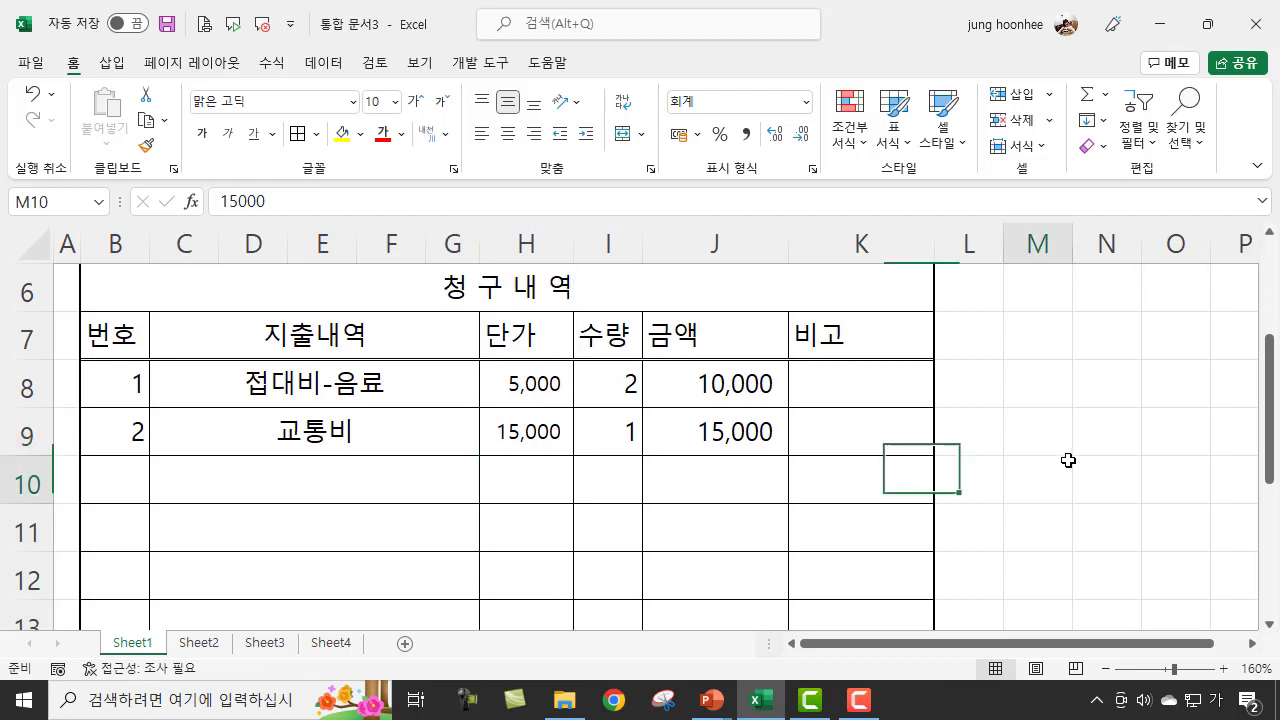
left_click(542, 474)
left_click(337, 478)
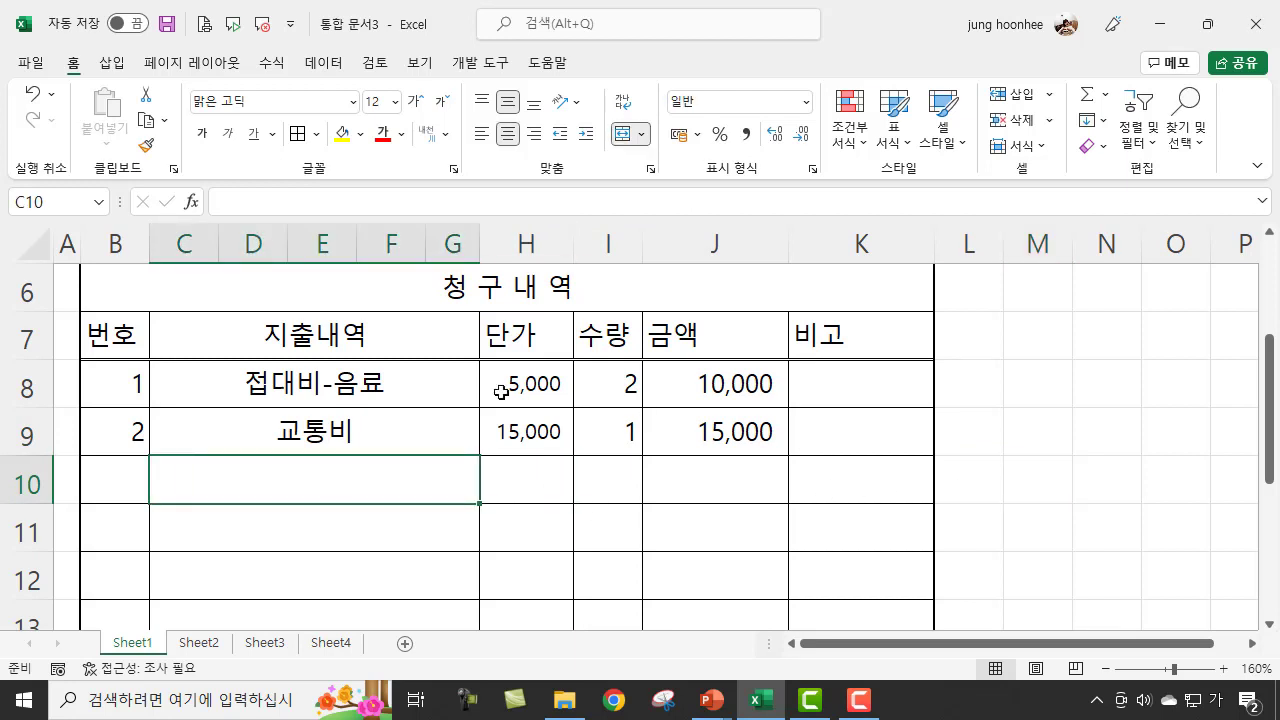
scroll(515, 451, "up", 2)
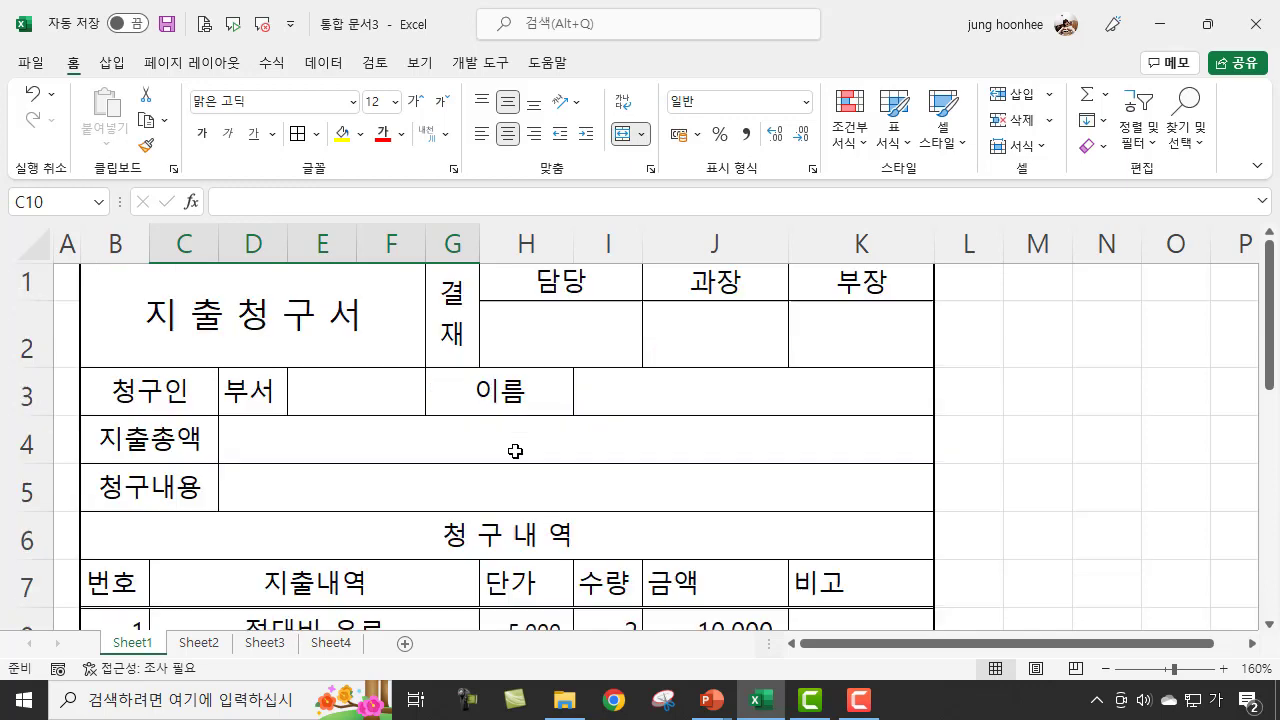
Check the 금액 formulas in J8, J9 and the last item row's J17 against the 지출총액 cell D4
left_click(368, 440)
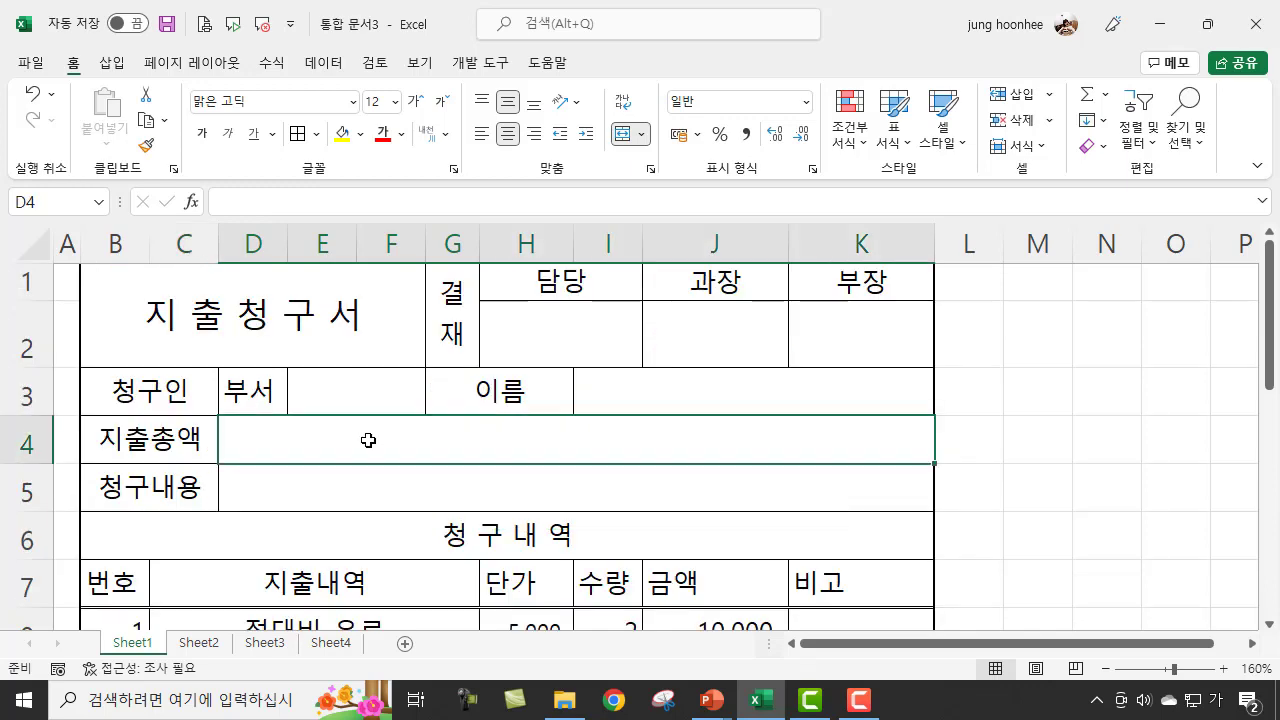
scroll(694, 443, "down", 3)
scroll(694, 443, "up", 2)
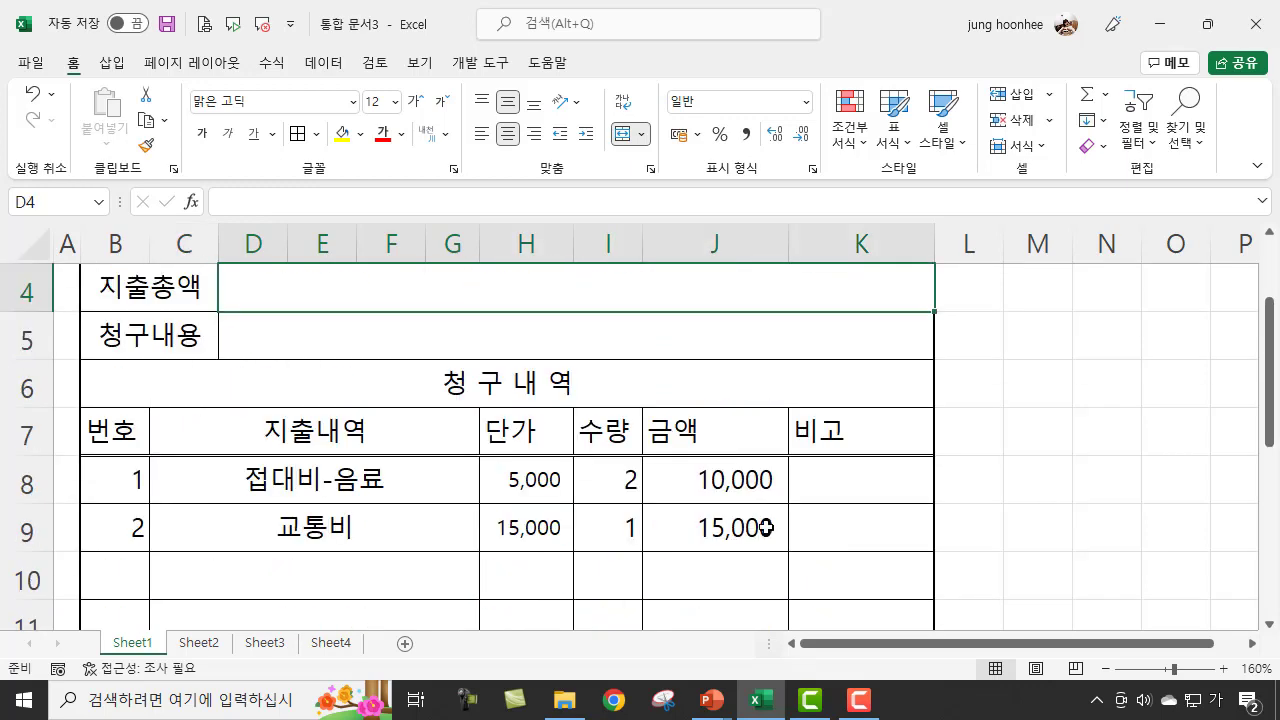
left_click(738, 485)
left_click(712, 532)
scroll(709, 522, "down", 3)
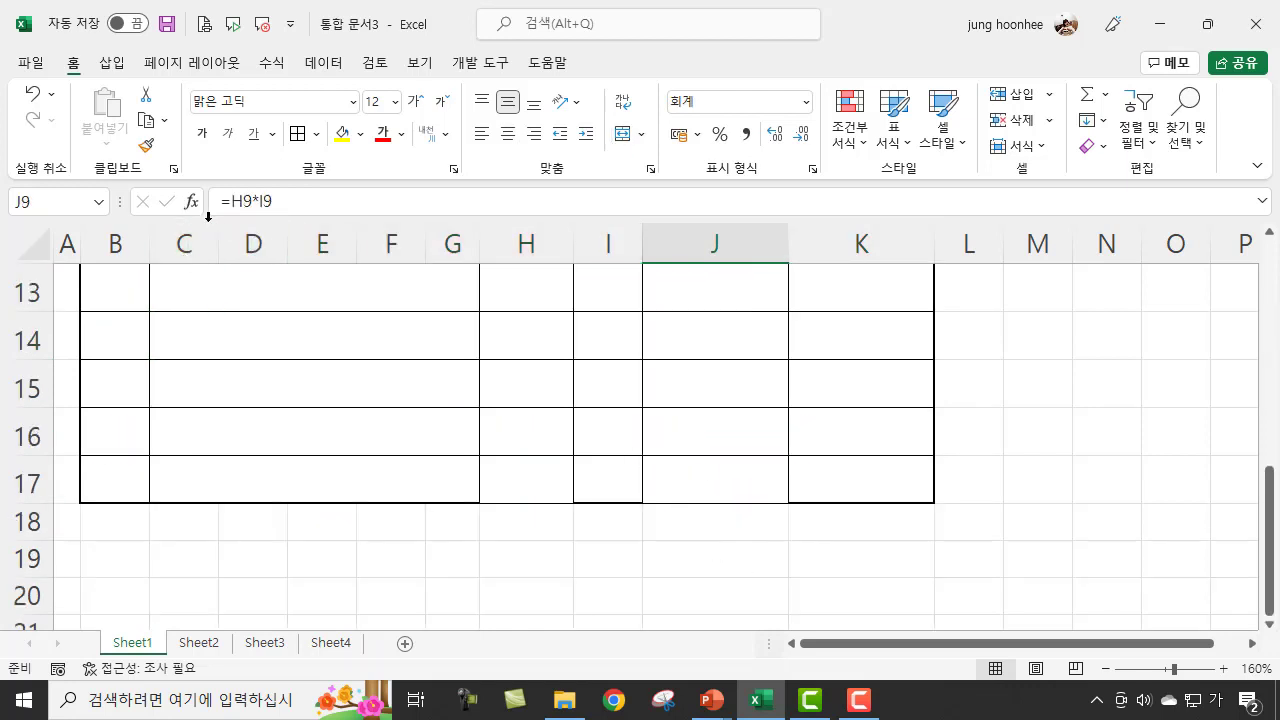
scroll(587, 585, "up", 2)
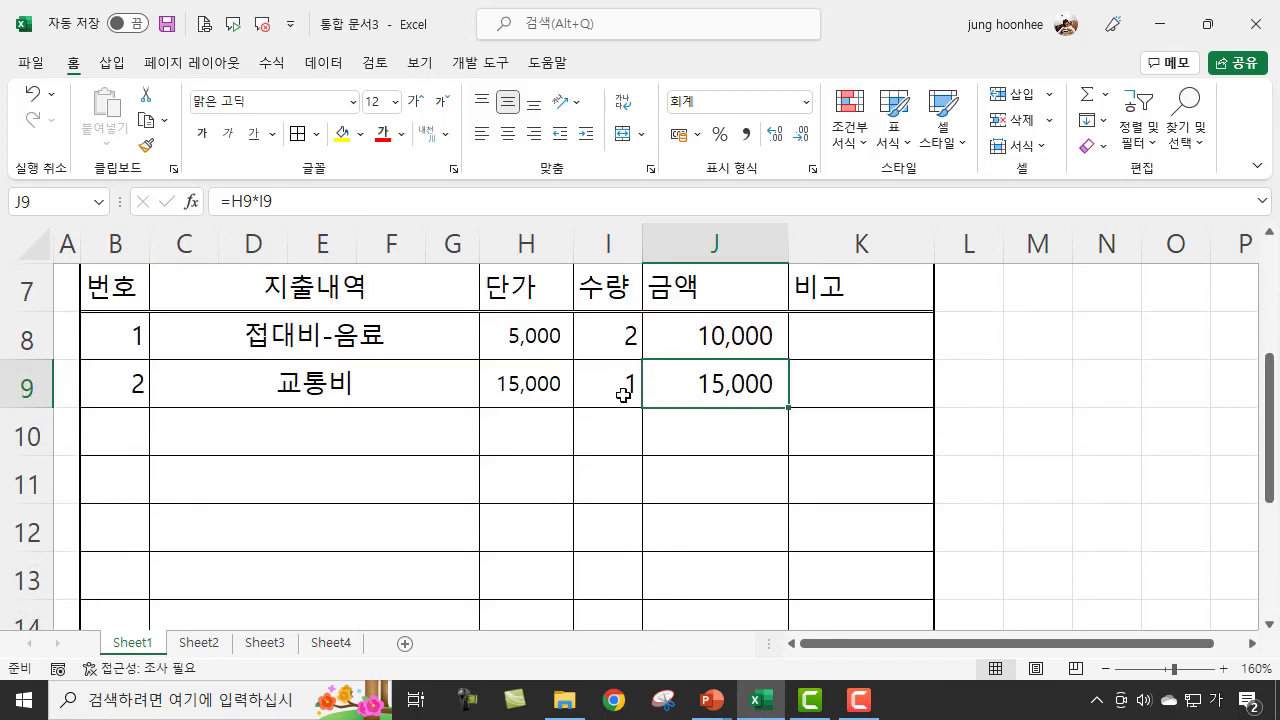
left_click(704, 335)
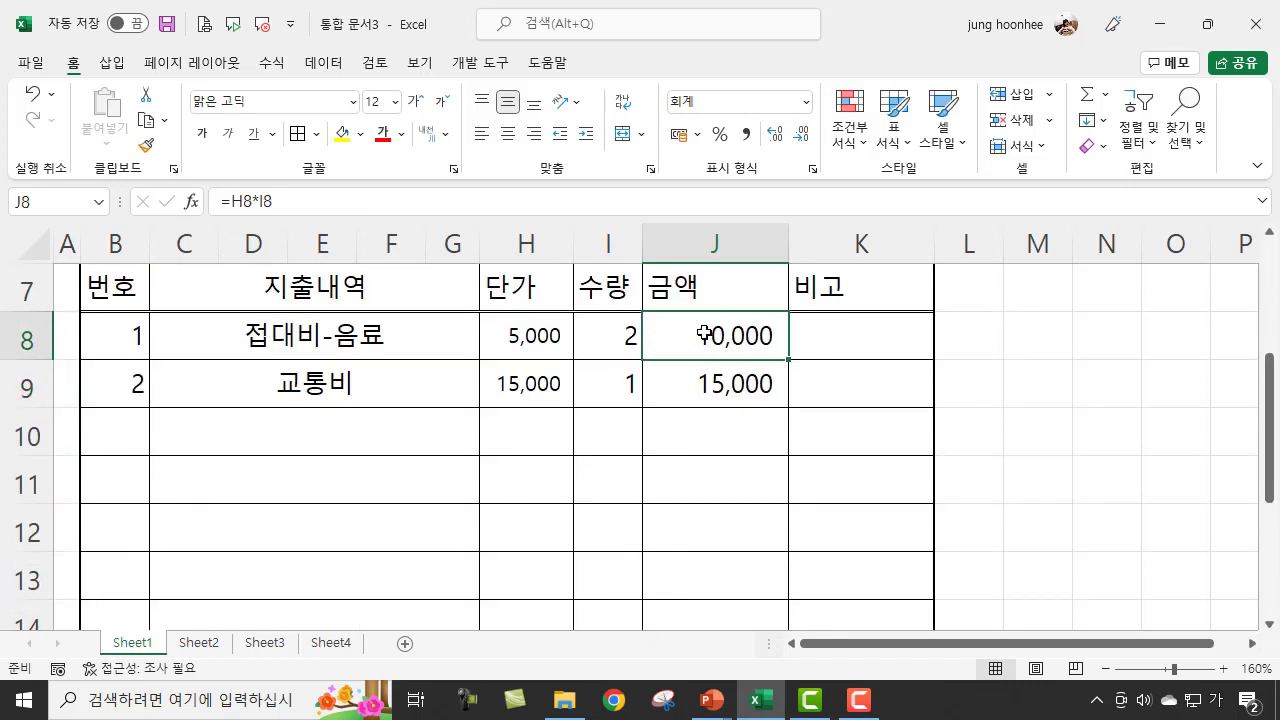
scroll(744, 338, "down", 2)
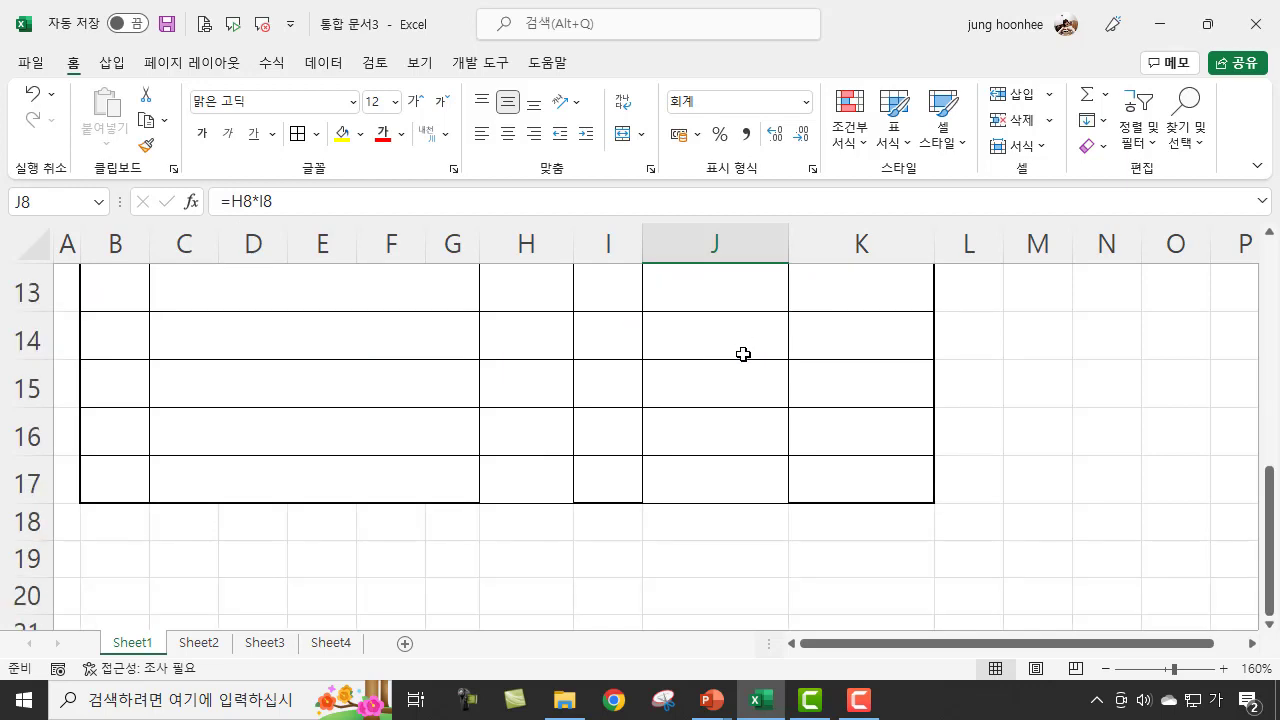
left_click(700, 487)
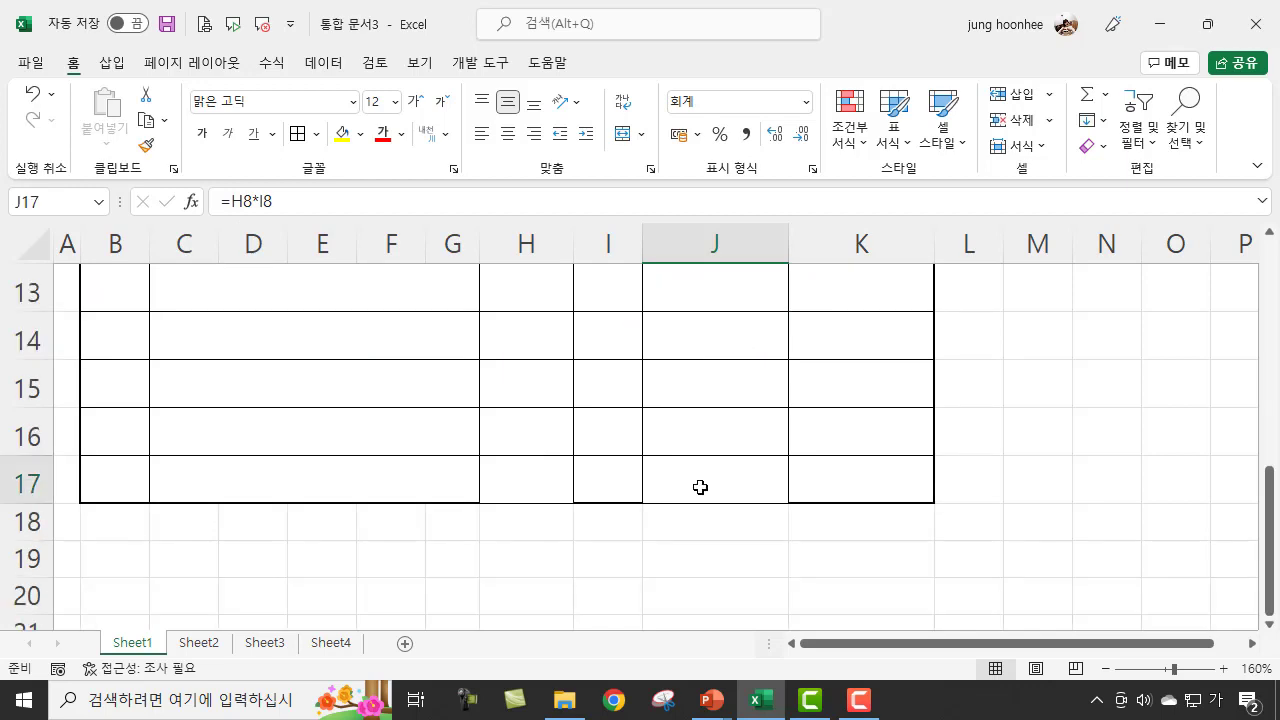
scroll(690, 495, "up", 4)
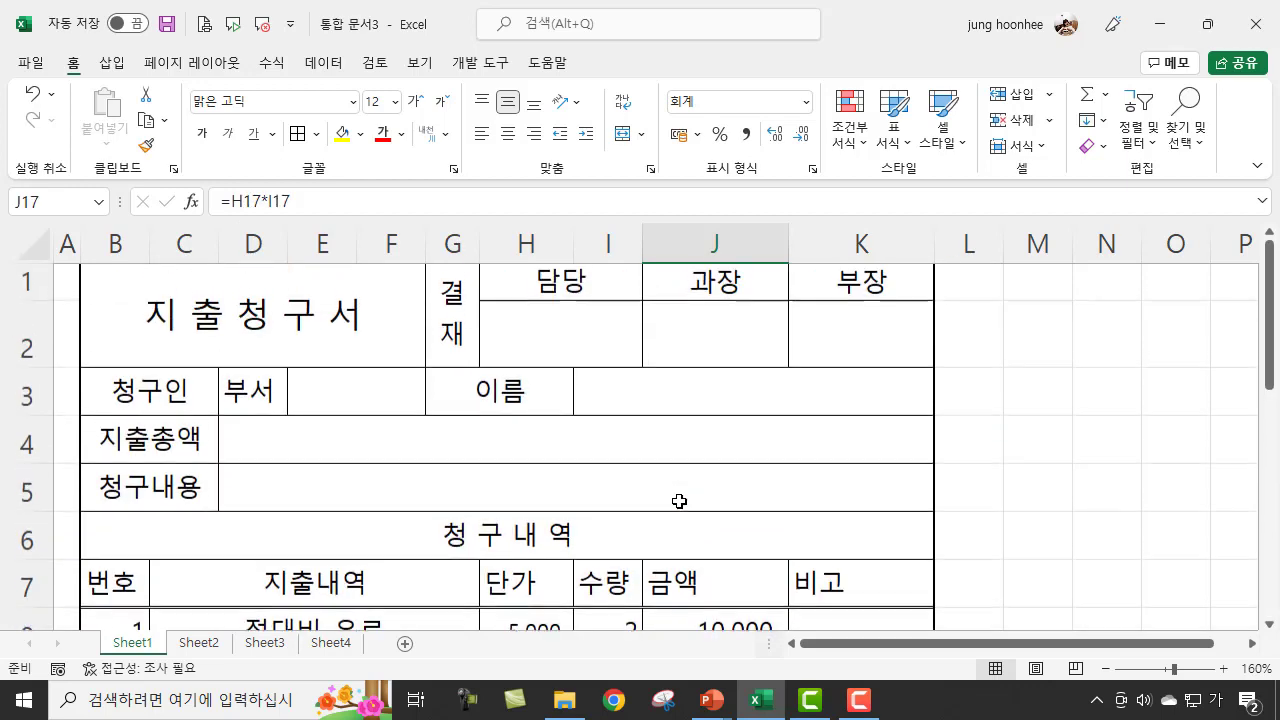
Enter =SUM(J8:J17) in the 지출총액 cell D4 to total all the item amounts
left_click(326, 440)
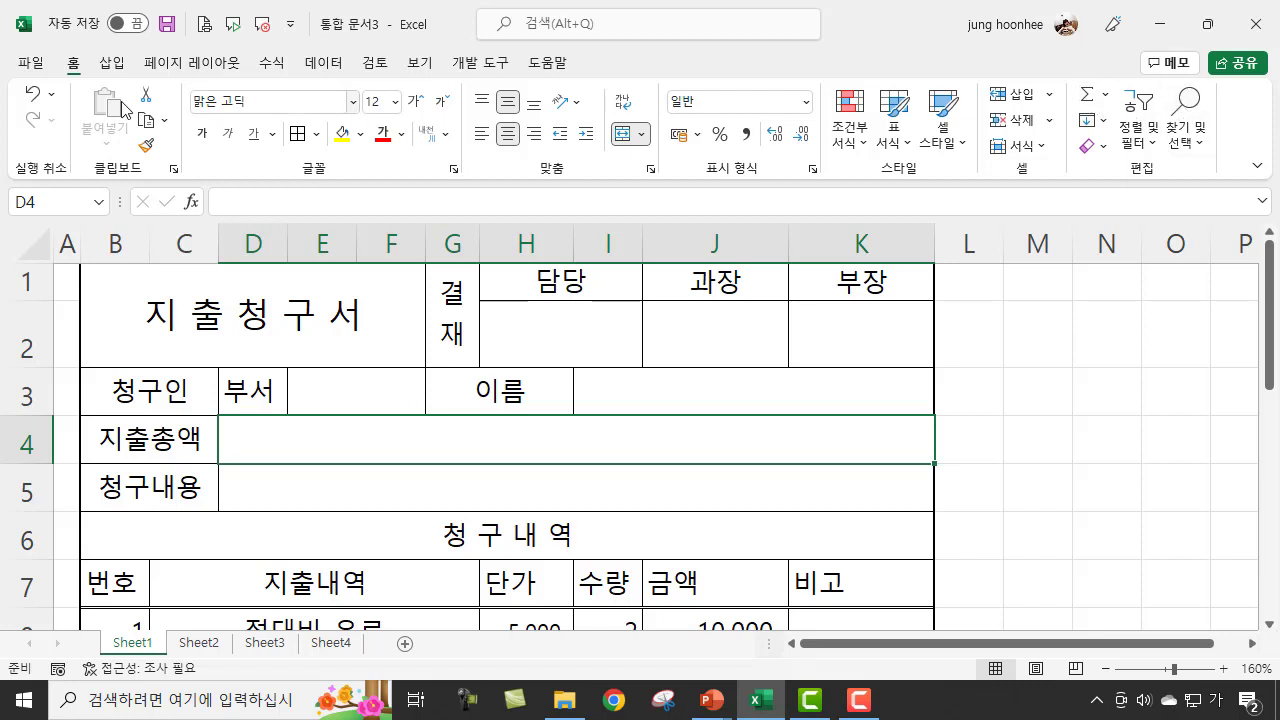
left_click(1089, 97)
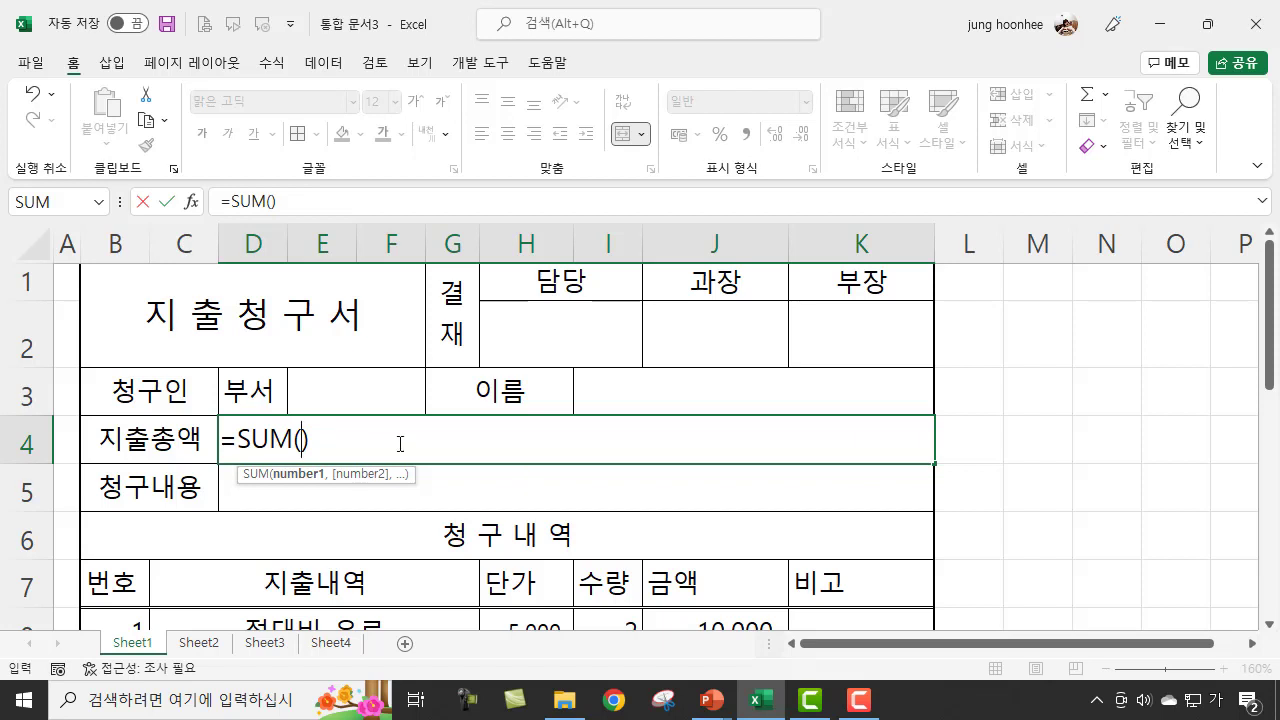
scroll(629, 443, "down", 2)
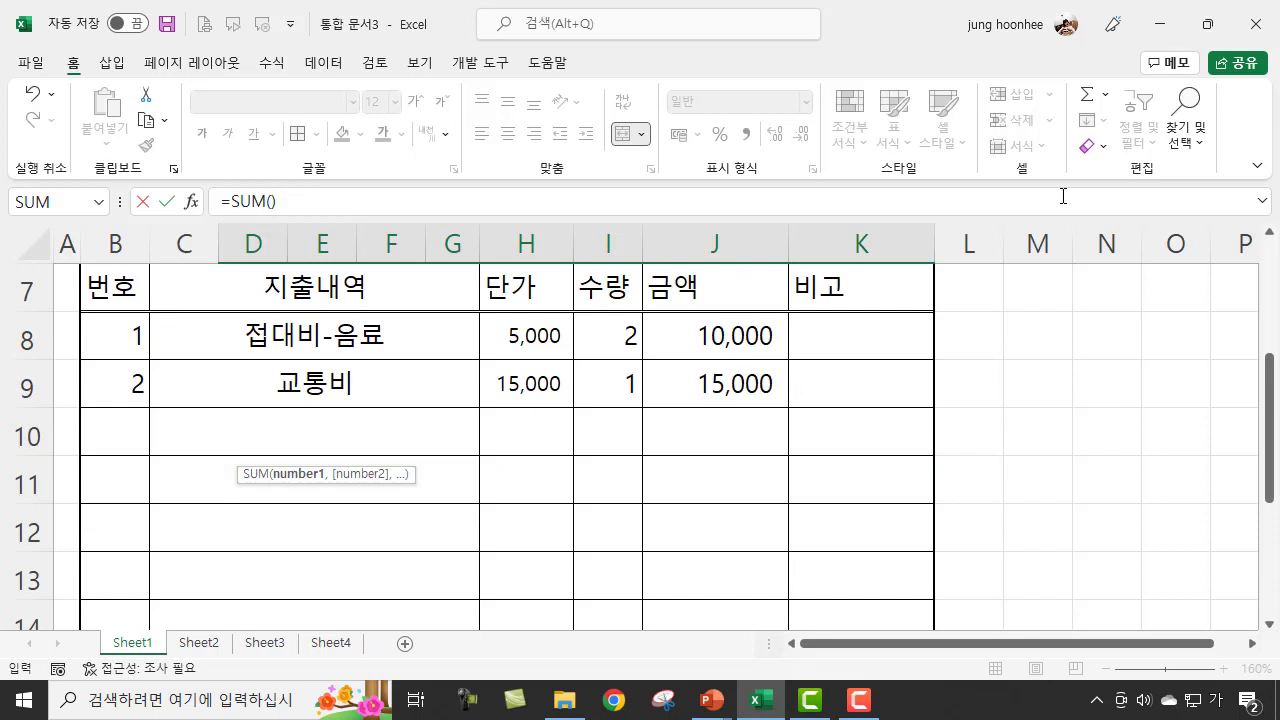
left_click_drag(722, 333, 706, 580)
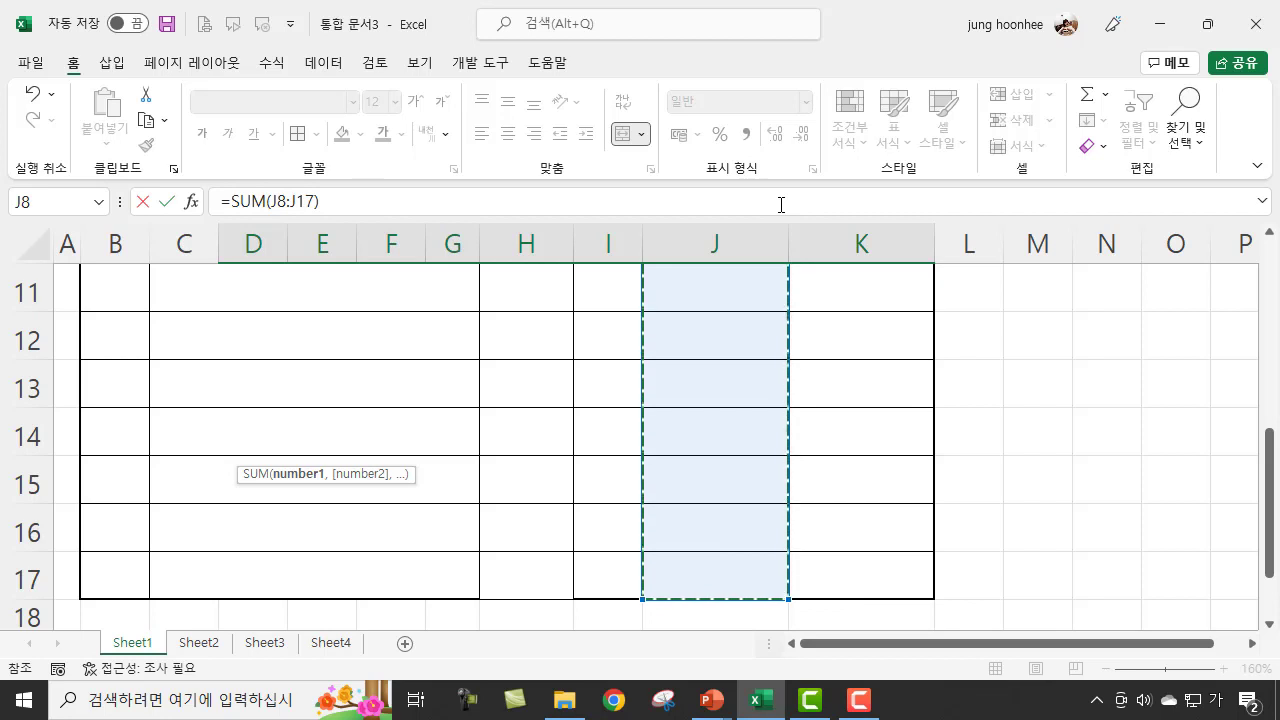
key("Escape")
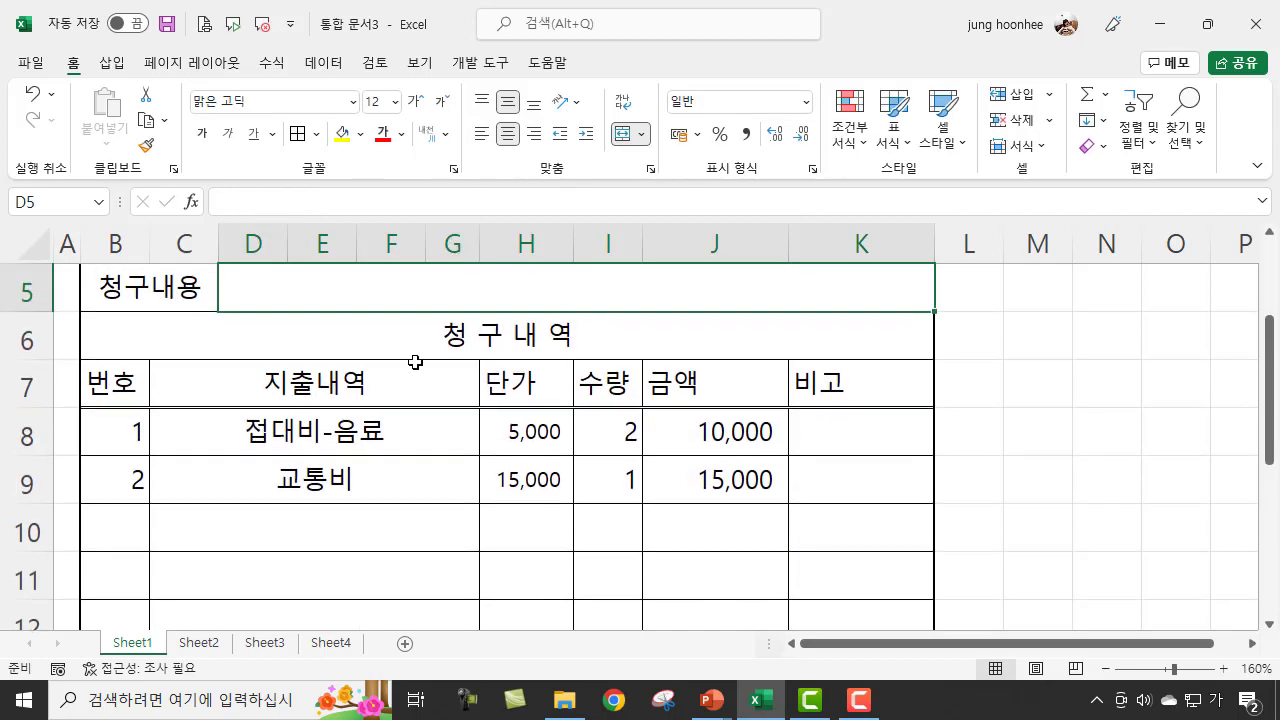
Format the 지출총액 value in D4 with font size 14 and red text
scroll(418, 400, "up", 1)
left_click(851, 404)
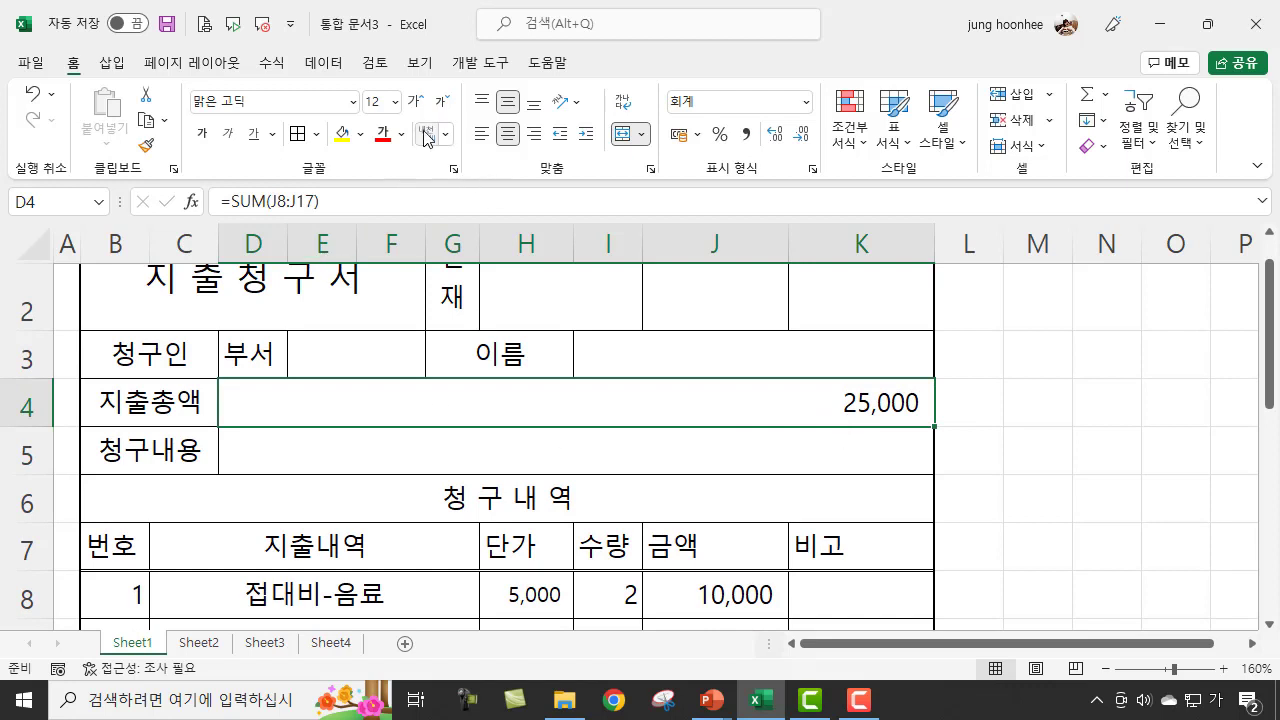
left_click(413, 102)
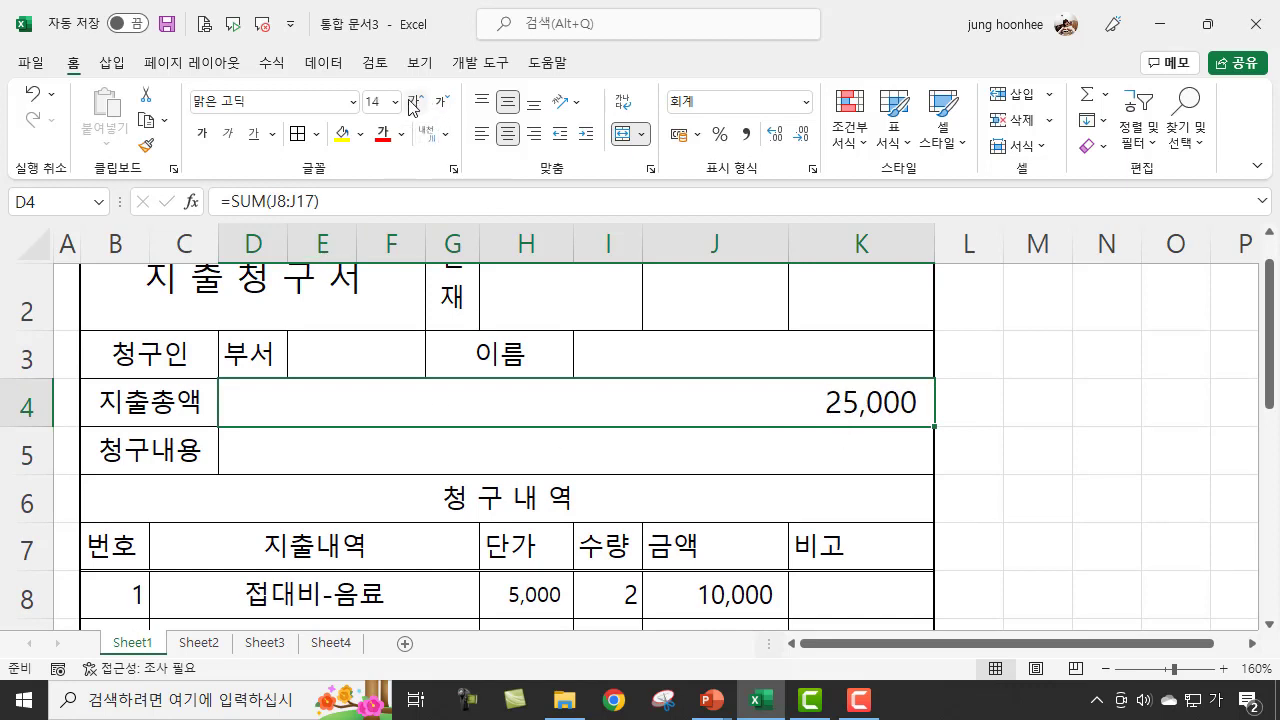
left_click(380, 137)
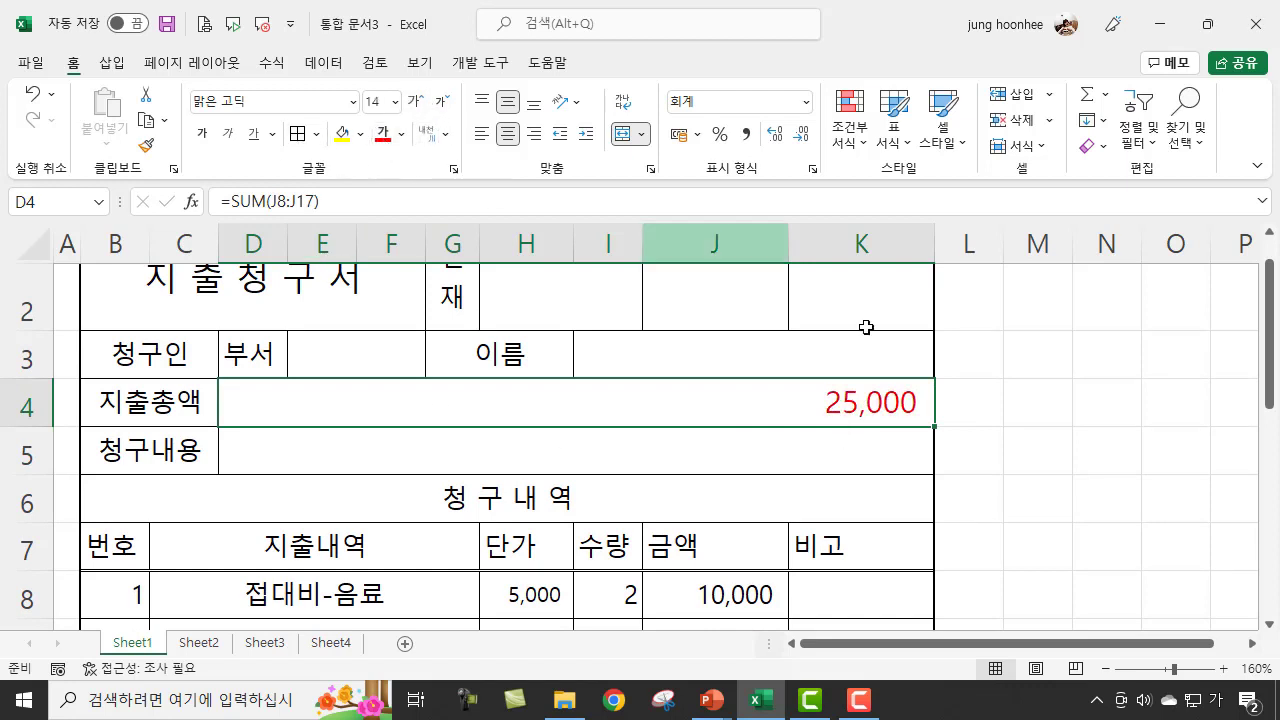
left_click(1011, 384)
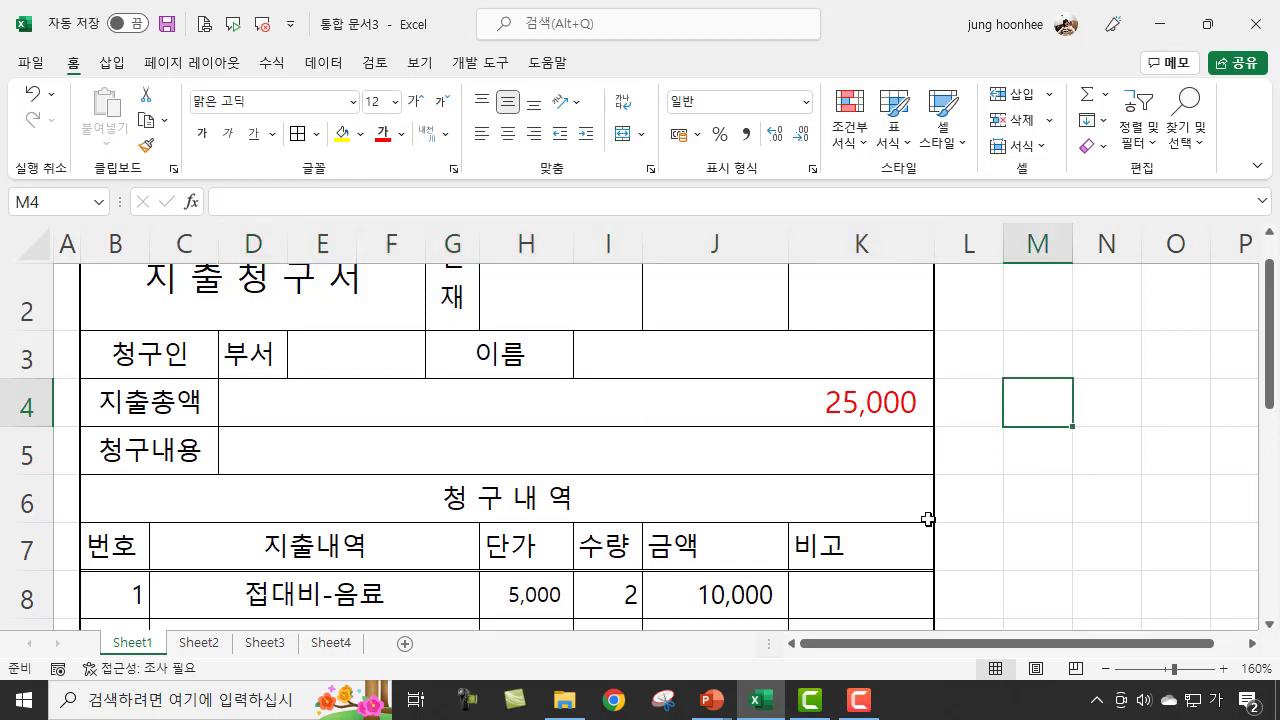
Apply a medium solid bottom border to H17:J17 to match the form's outer outline
scroll(820, 569, "down", 6)
scroll(824, 560, "up", 3)
scroll(824, 552, "up", 2)
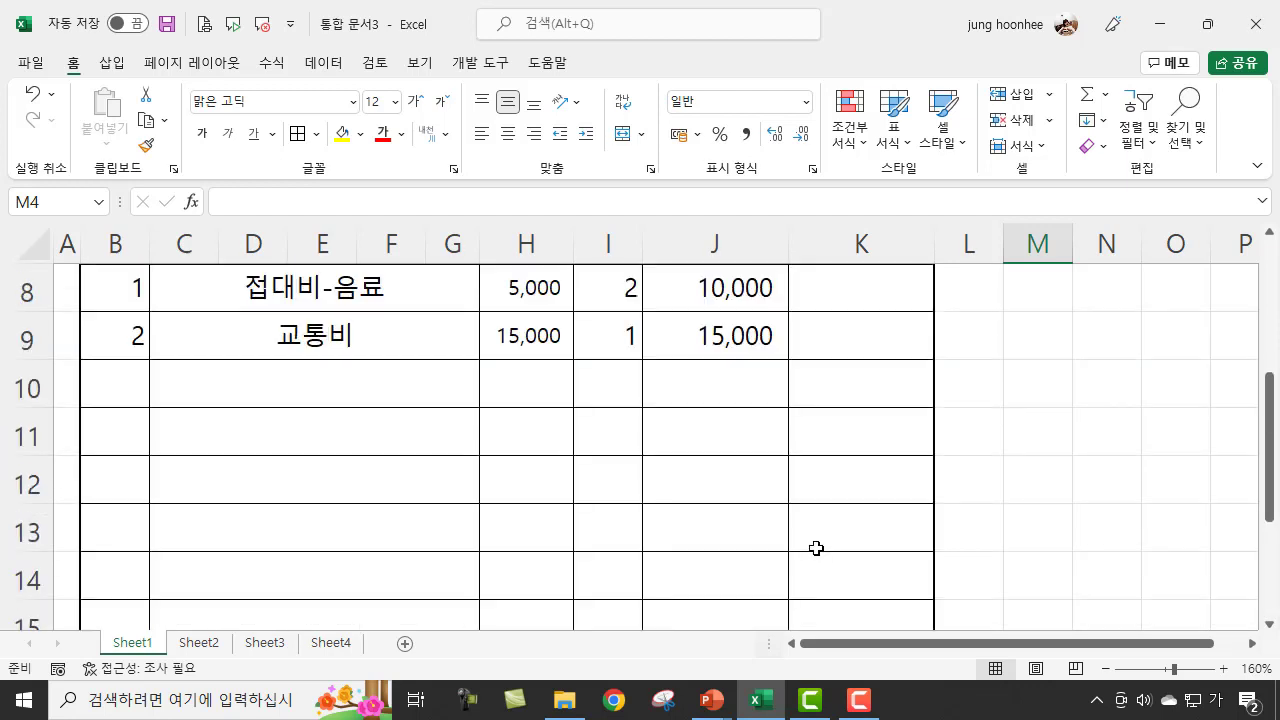
scroll(816, 548, "down", 1)
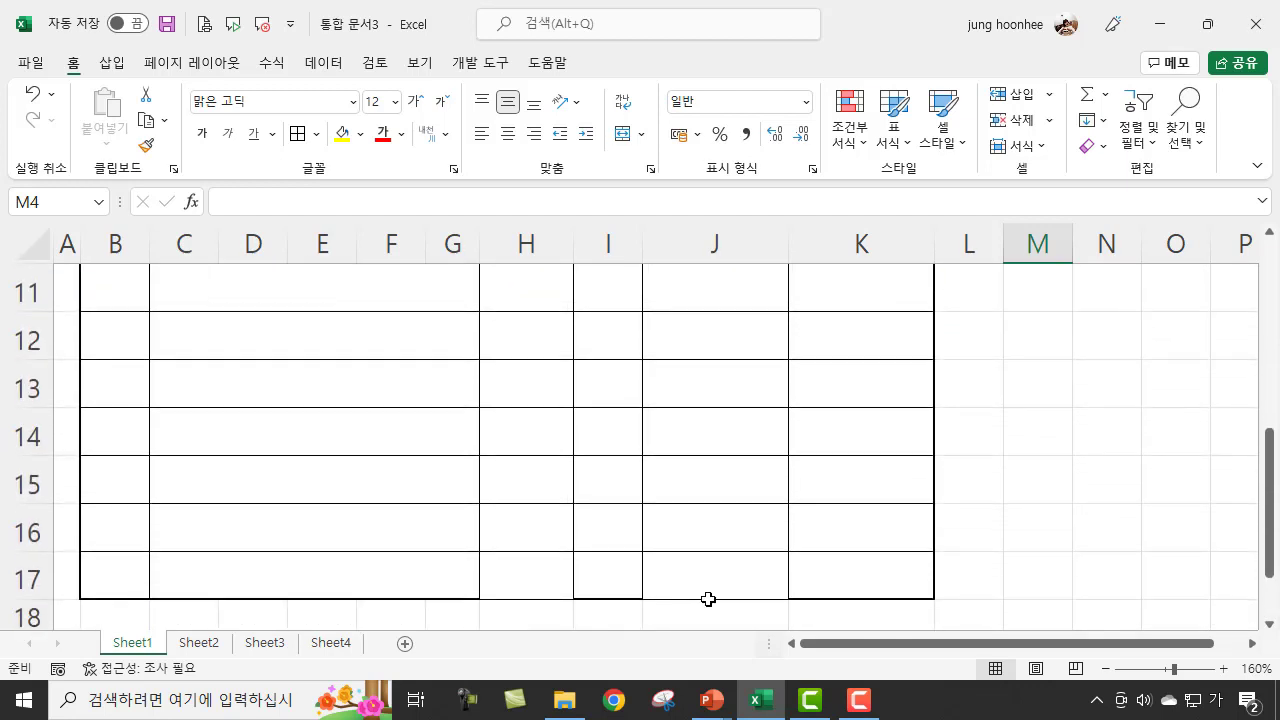
left_click_drag(509, 569, 704, 575)
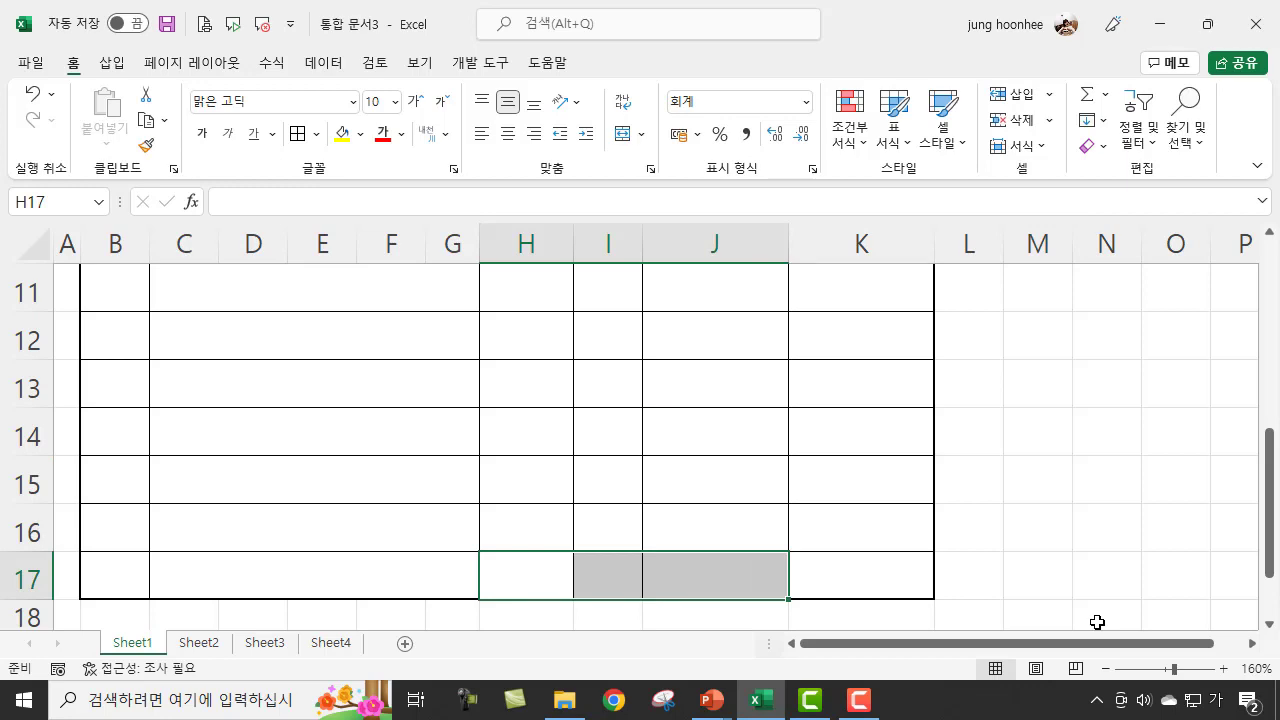
key("ctrl+1")
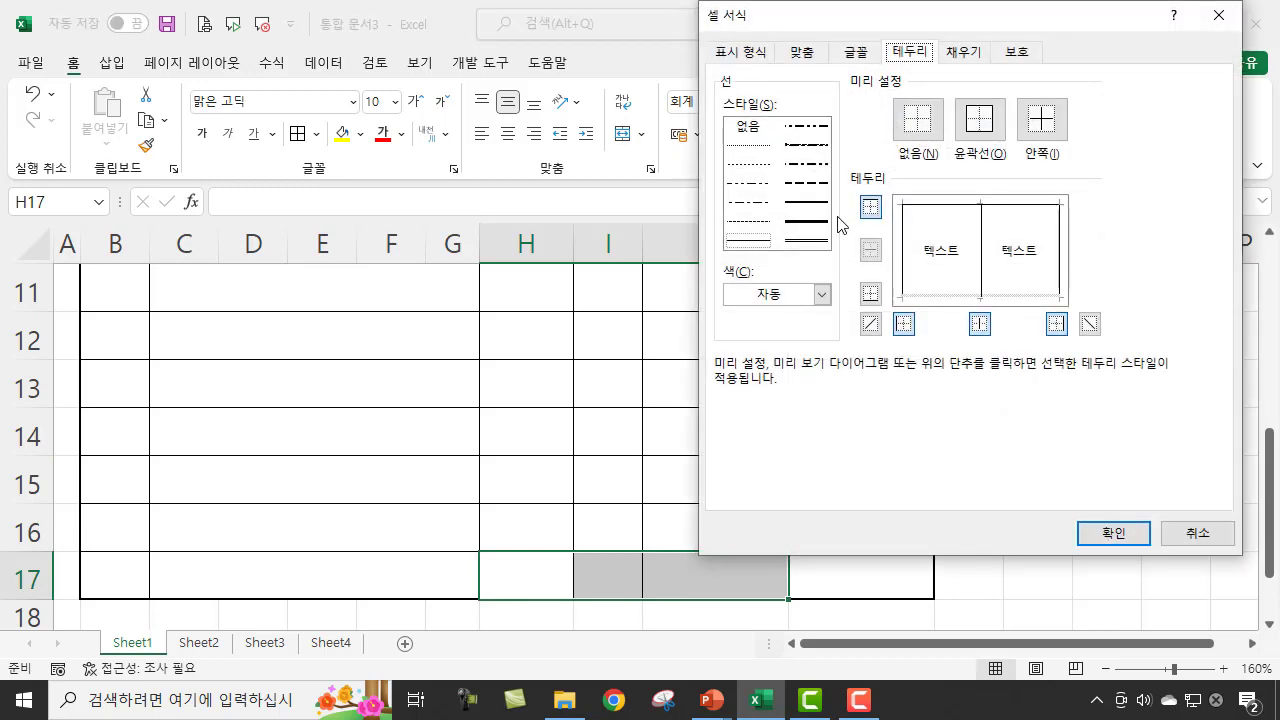
left_click(810, 208)
left_click(870, 293)
left_click(1114, 533)
left_click(1031, 473)
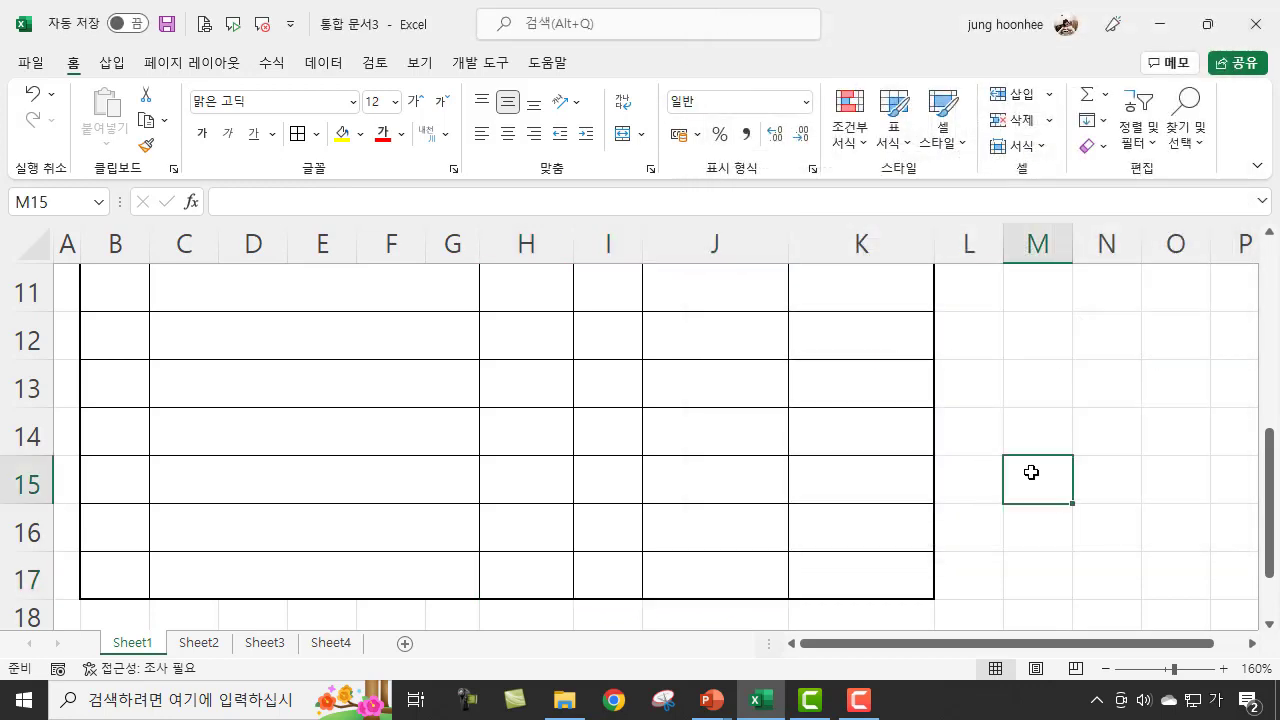
Enter 비품 as item 3's 지출내역 in C10
scroll(573, 481, "up", 2)
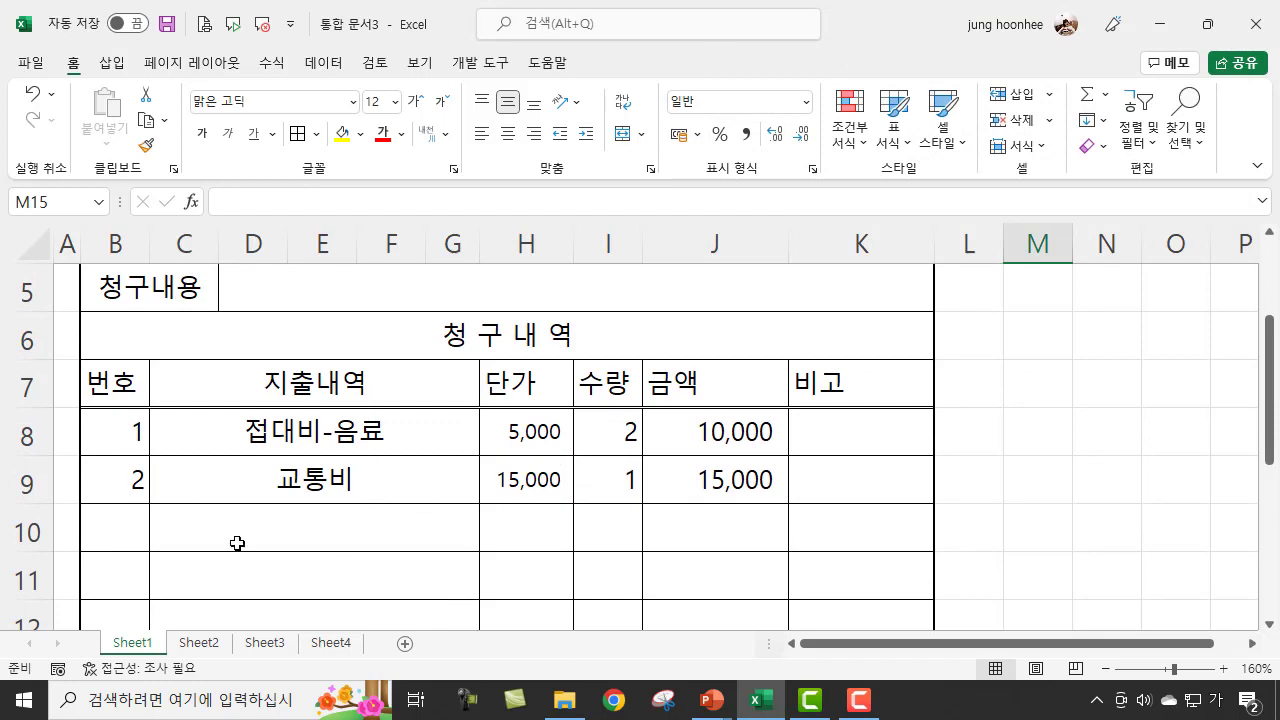
left_click(328, 528)
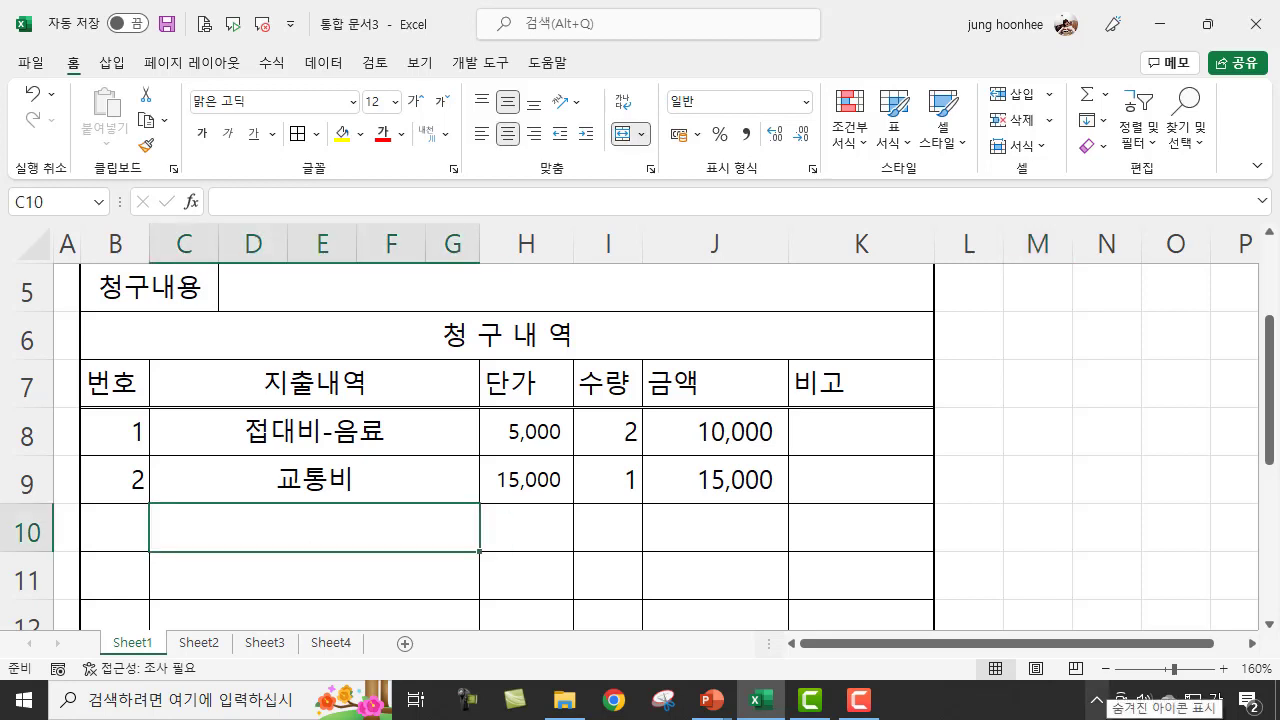
type("비품")
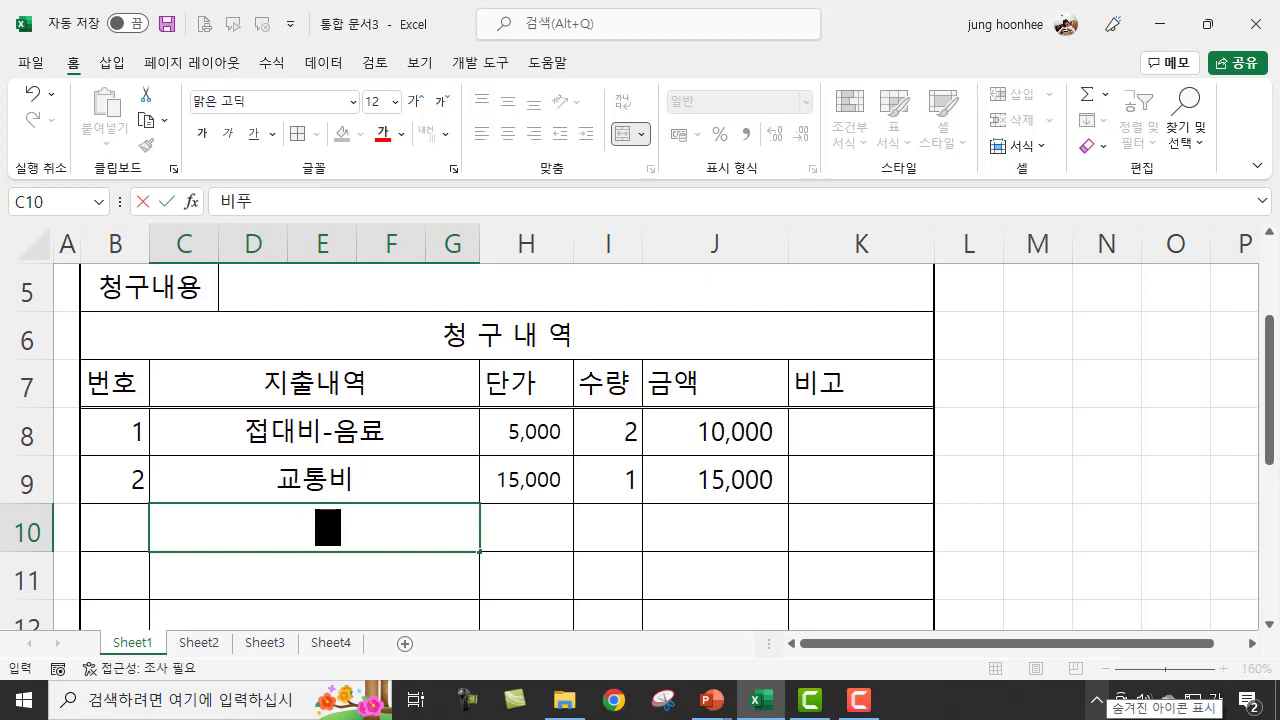
key("Return")
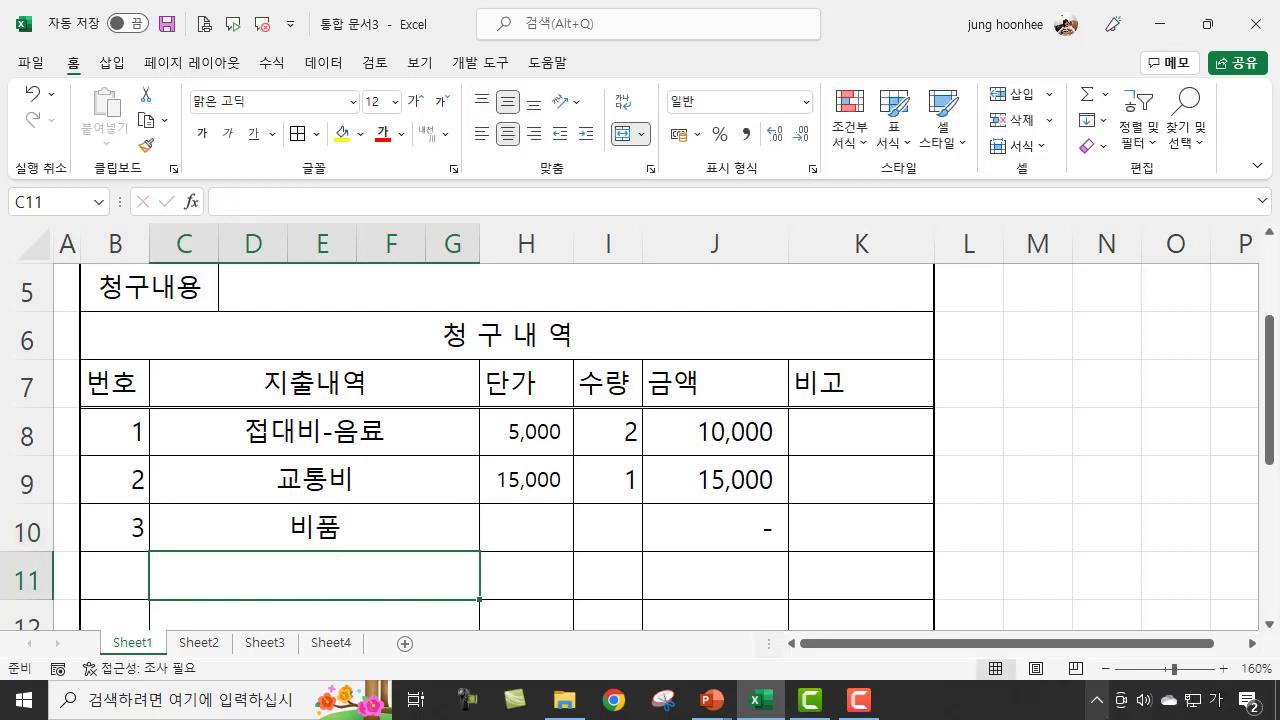
Set item 3's 단가 in H10 to 650 and its 수량 in I10 to 50, and review the 지출총액 in D4
left_click(516, 534)
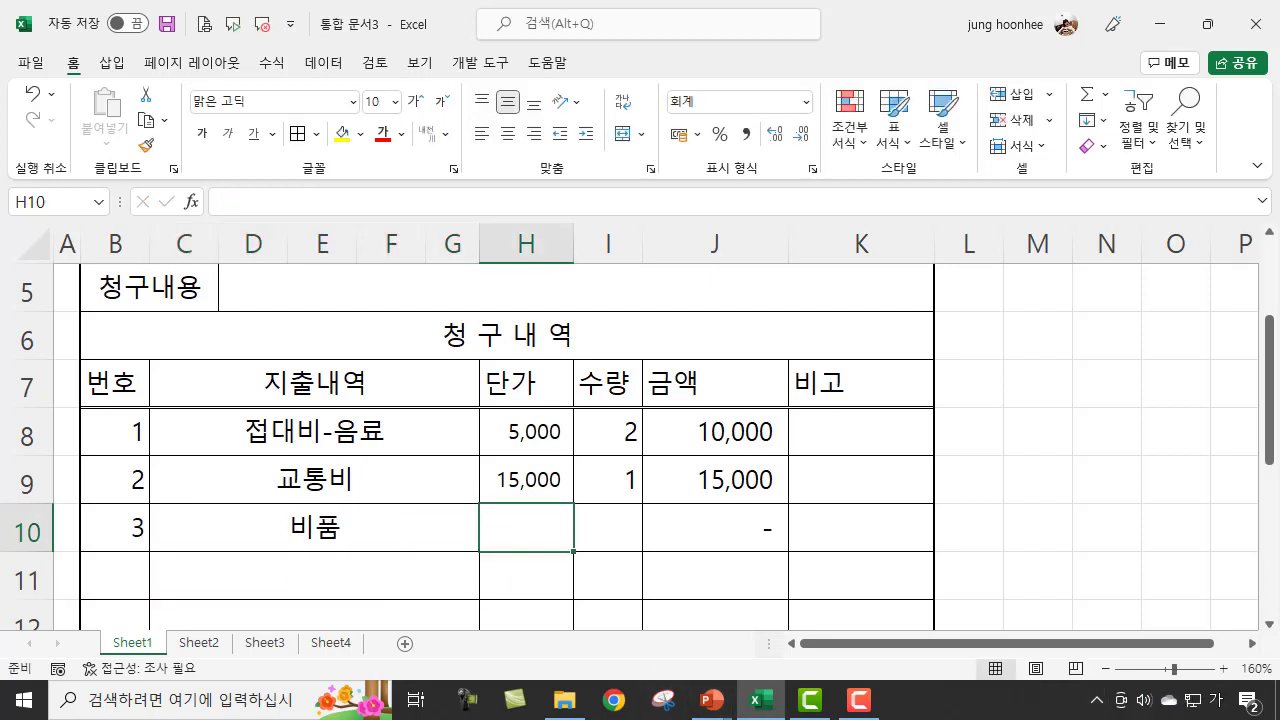
type("650")
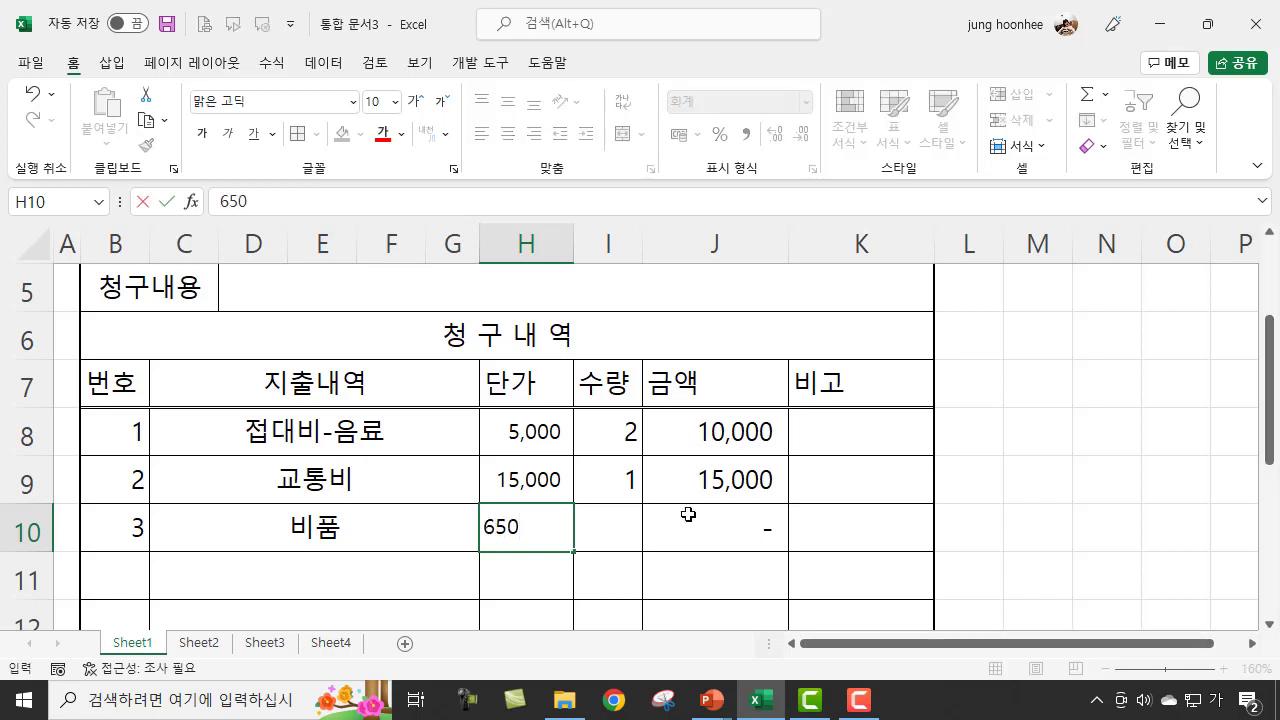
left_click(606, 543)
double_click(593, 527)
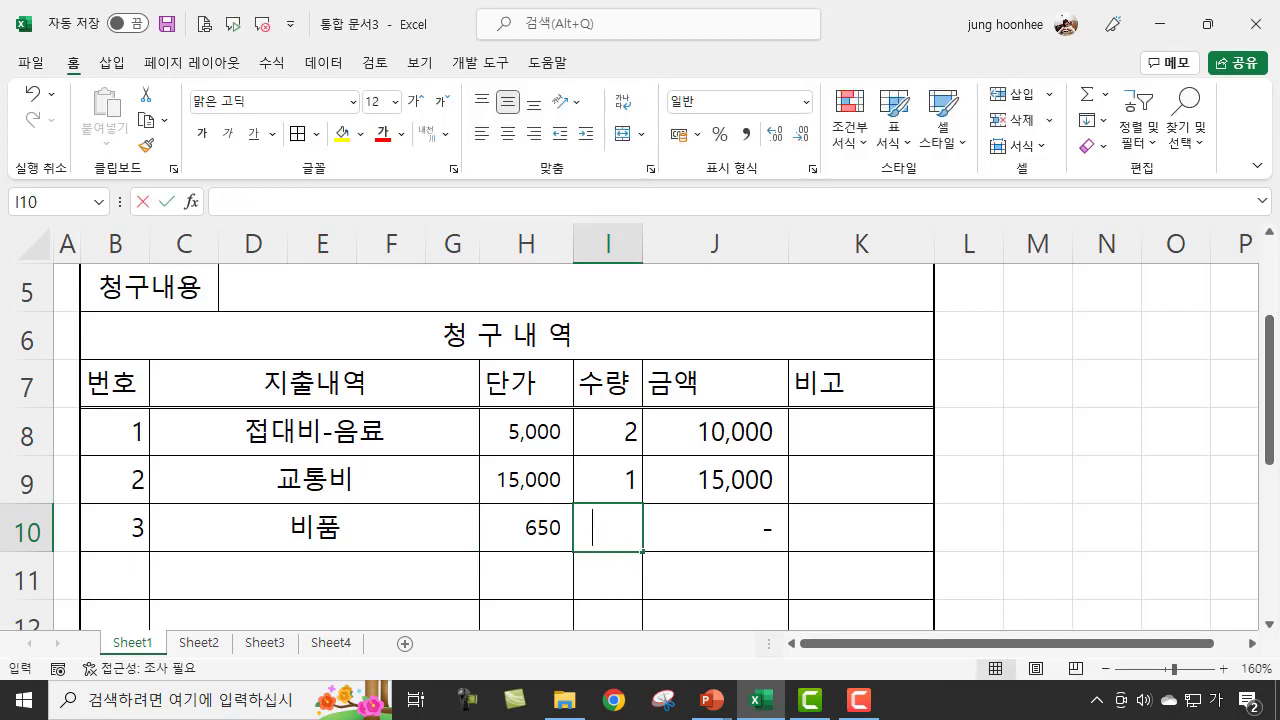
type("50")
key("Return")
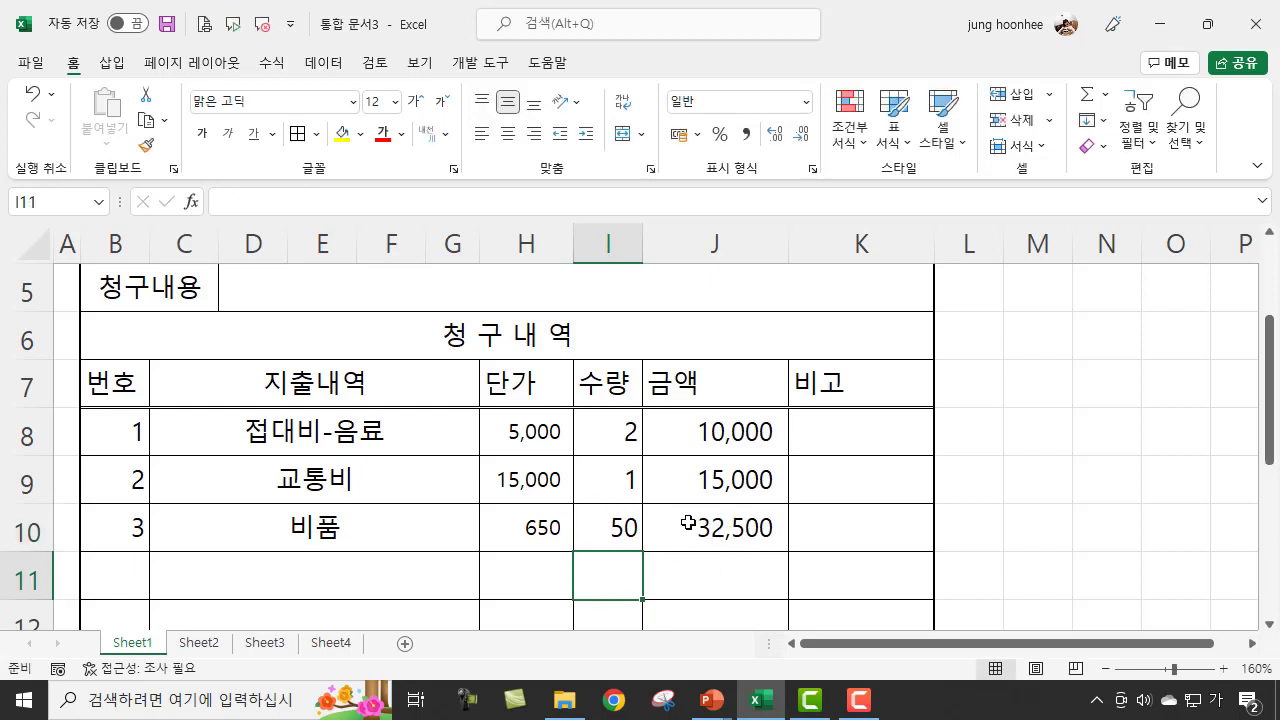
scroll(683, 524, "up", 2)
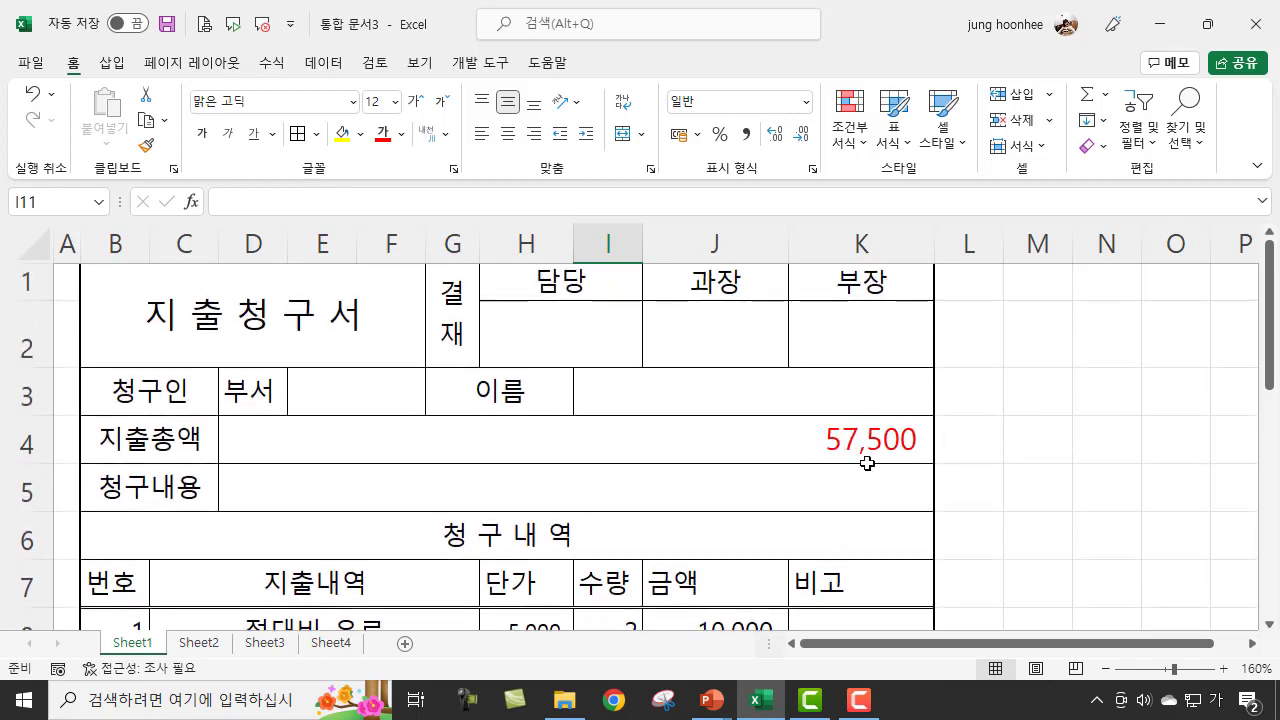
scroll(867, 463, "down", 5)
scroll(826, 503, "up", 3)
scroll(826, 500, "up", 3)
Switch to the PowerPoint slide show and mark the 번호 cells and the 지출총액 field on the sample form with the red pen
mouse_move(712, 705)
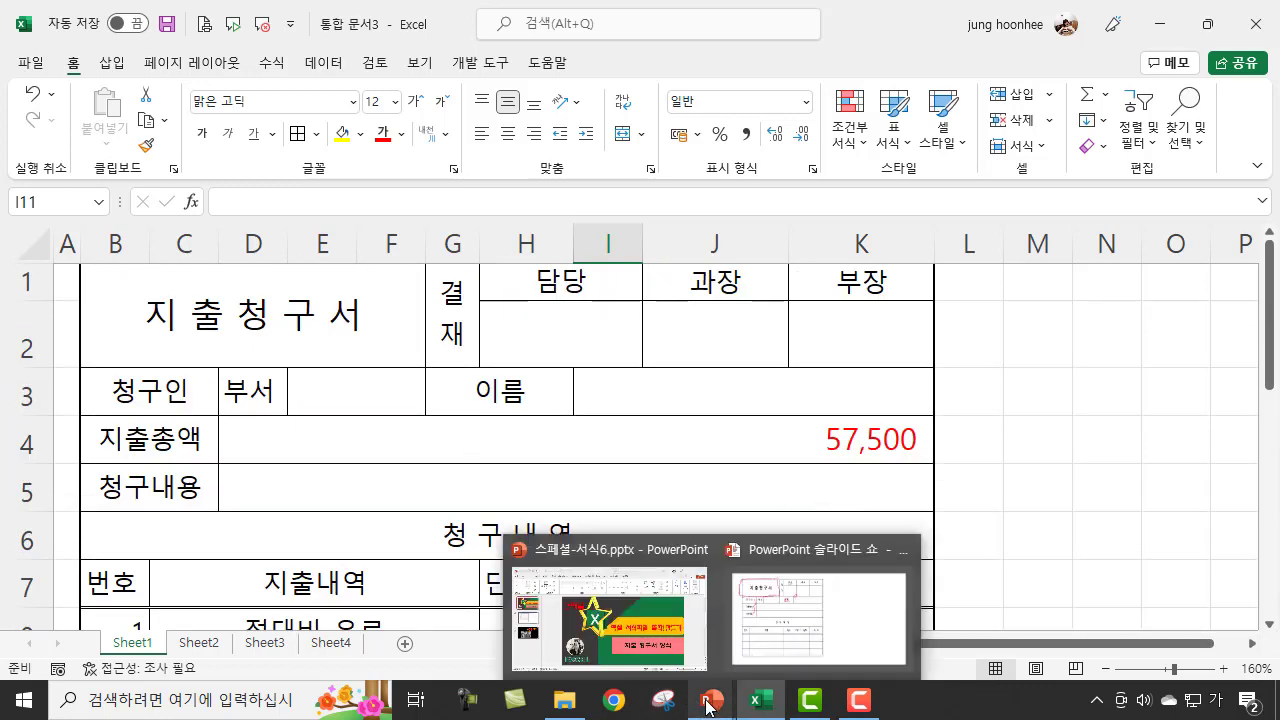
left_click(795, 632)
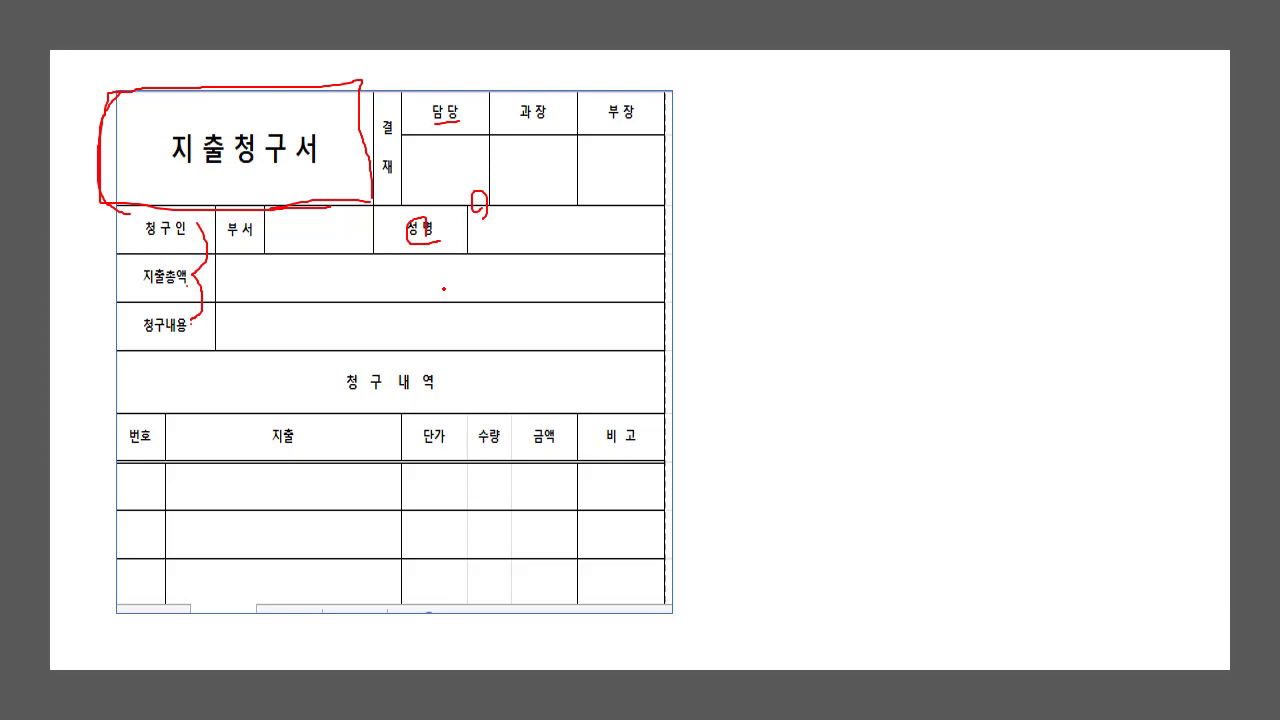
mouse_move(147, 490)
left_mouse_down()
mouse_move(154, 600)
mouse_move(120, 523)
left_mouse_up()
left_click_drag(326, 278, 451, 278)
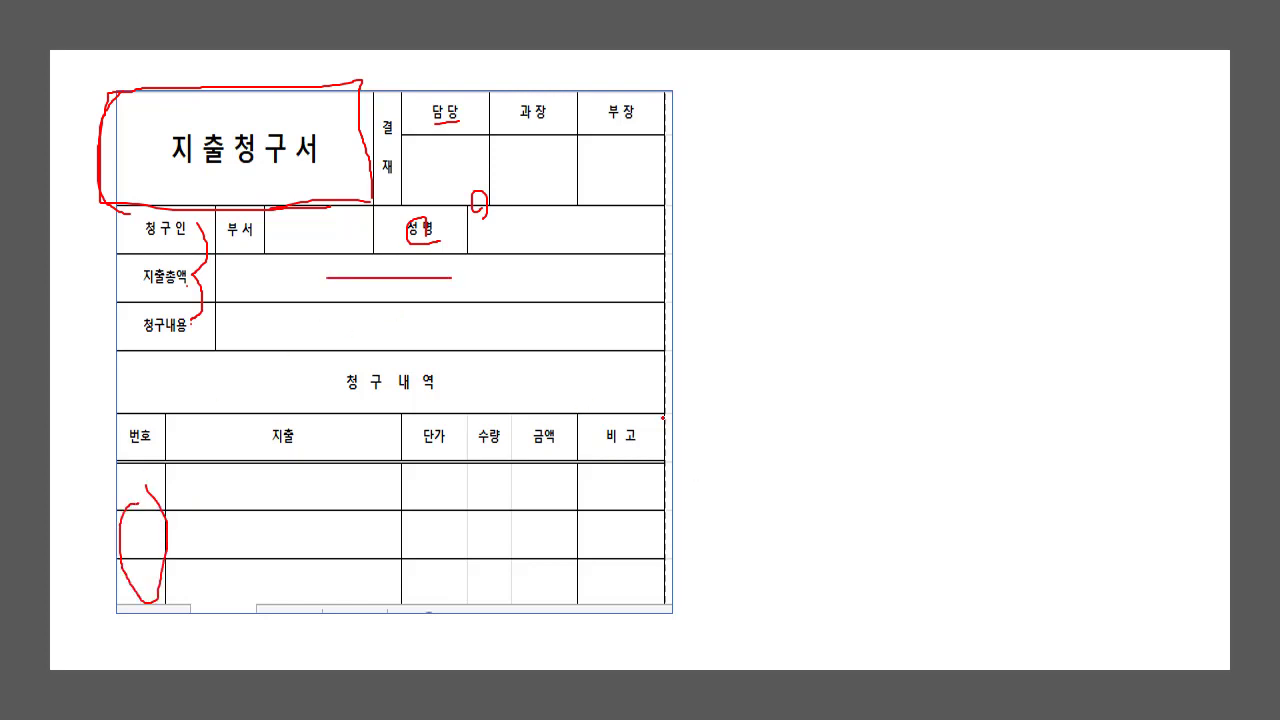